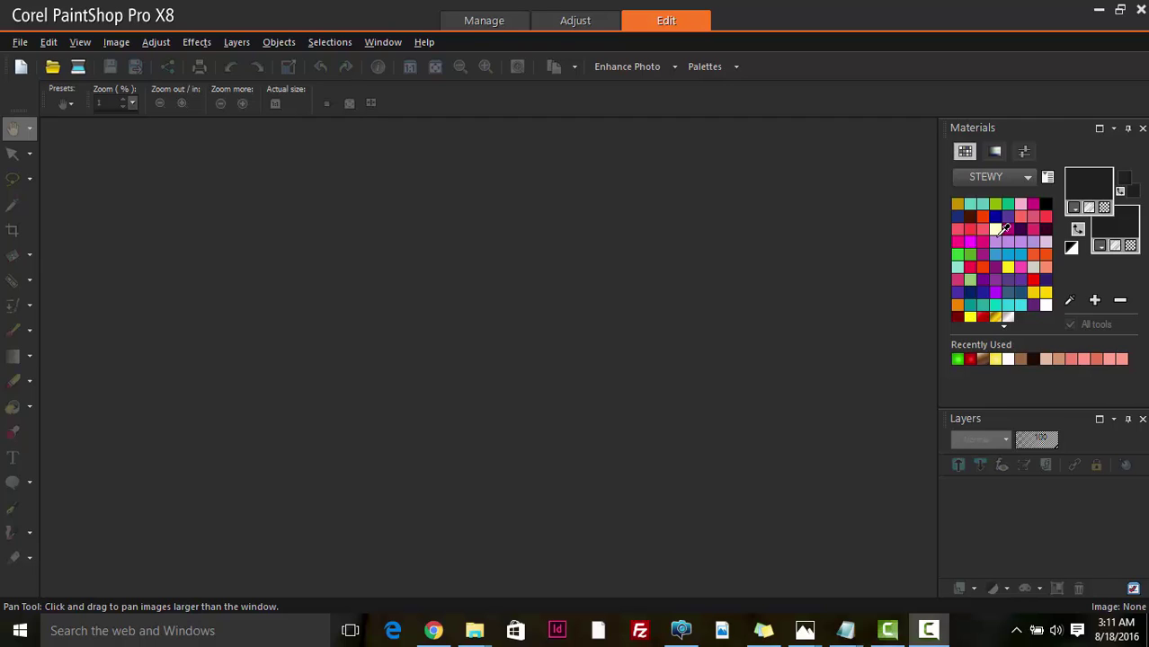
- Create a new transparent 4 × 6 inch image at 300 pixels/inch (1200 × 1800)
click(20, 42)
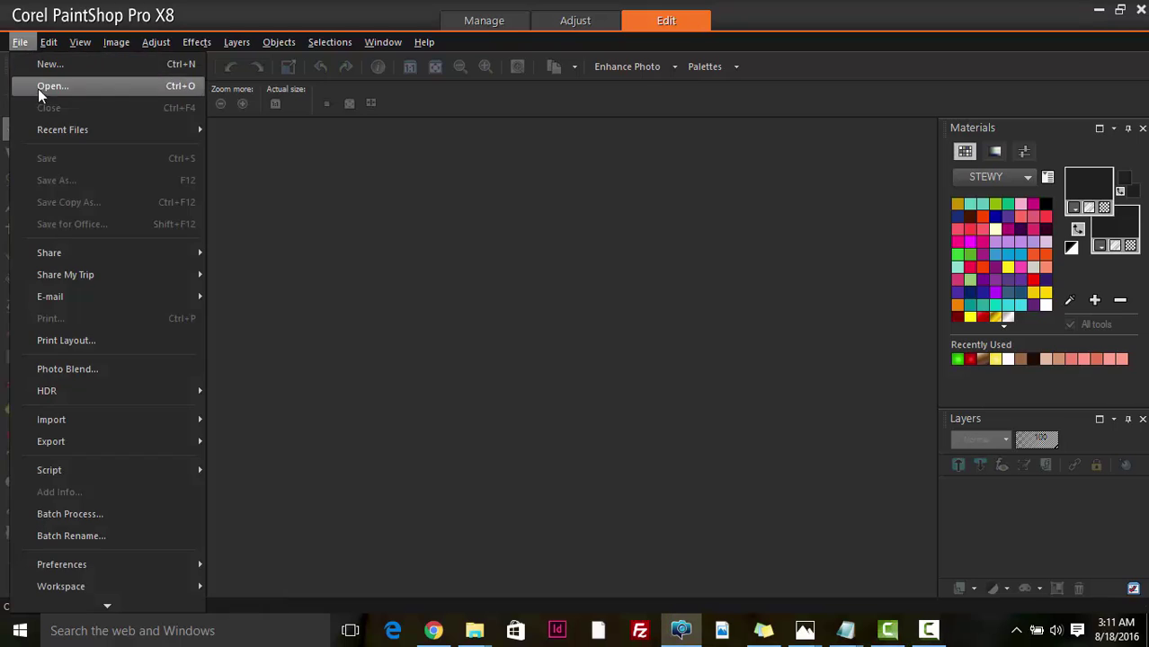
click(53, 68)
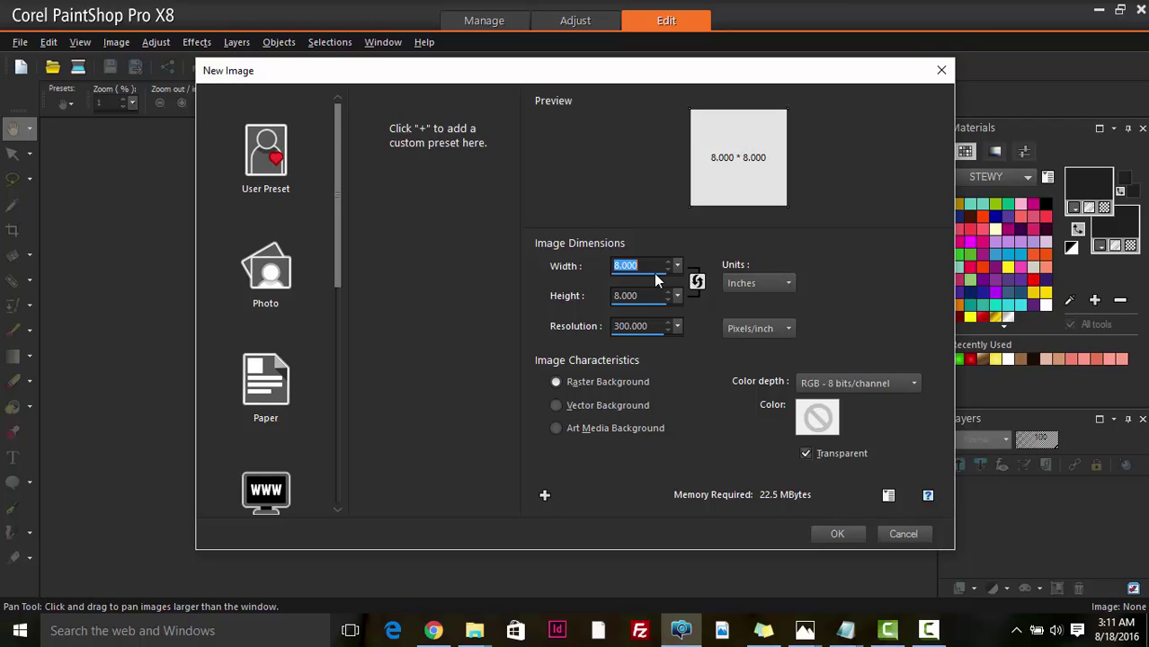
text(4)
click(644, 295)
drag(644, 293, 587, 295)
text(6)
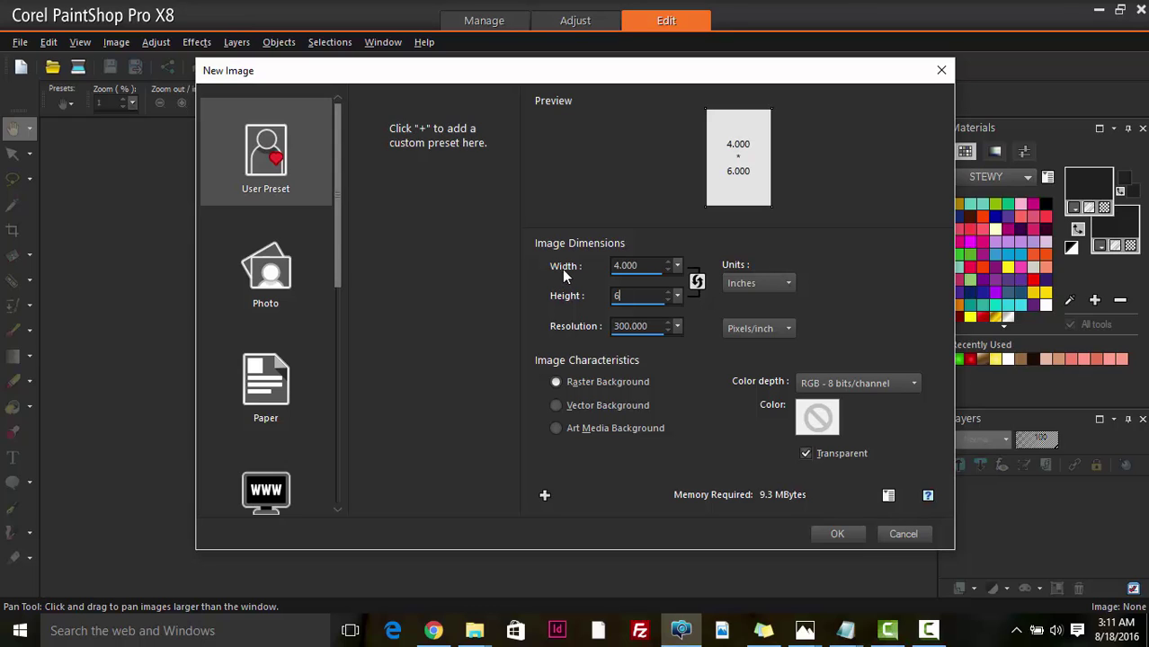
click(837, 534)
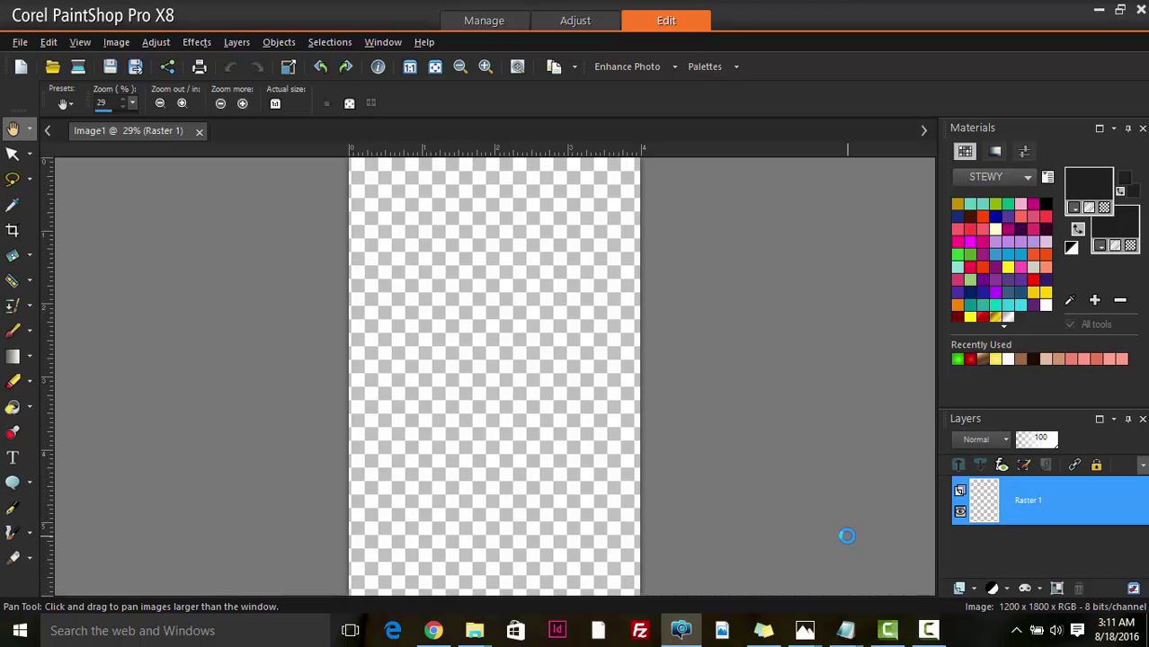
- Flood-fill the transparent Raster 1 layer with solid white
scroll(565, 419, down, 1)
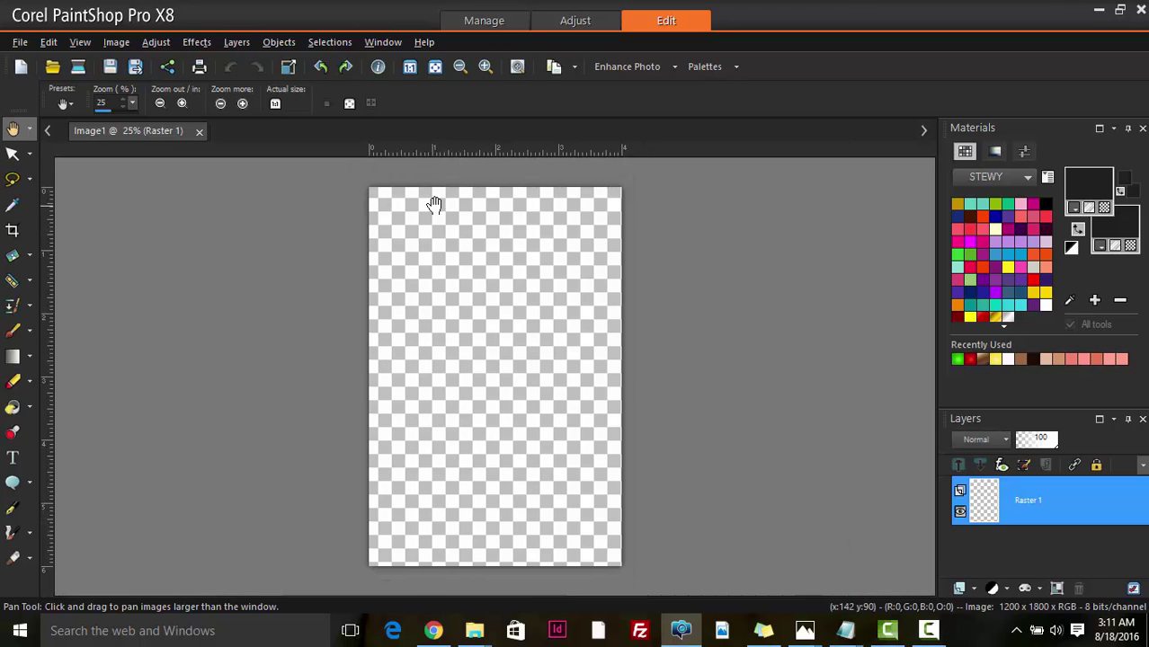
click(13, 409)
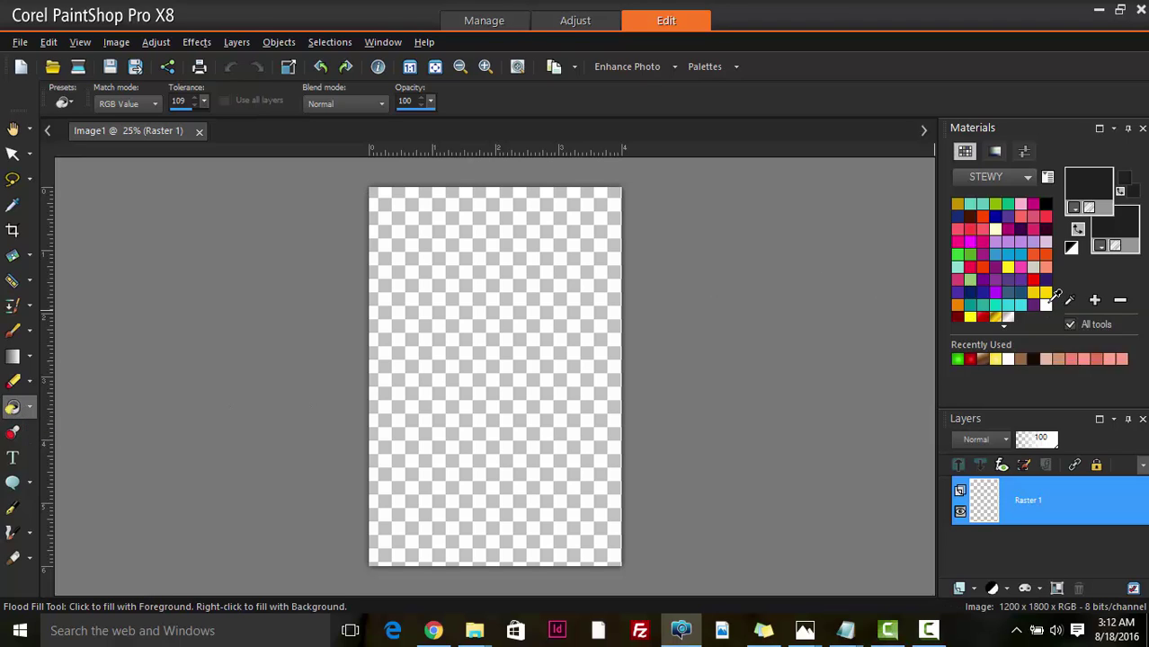
click(1048, 305)
click(534, 296)
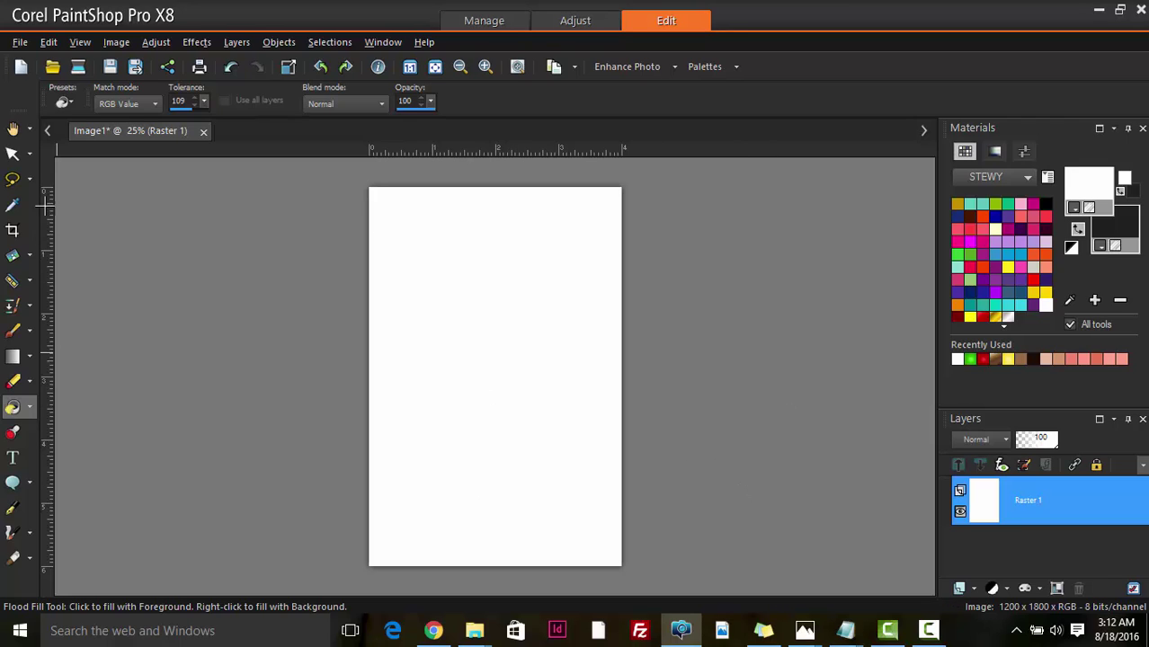
- Type the first person's full name near the top of the page, then shift it toward the centre
click(12, 156)
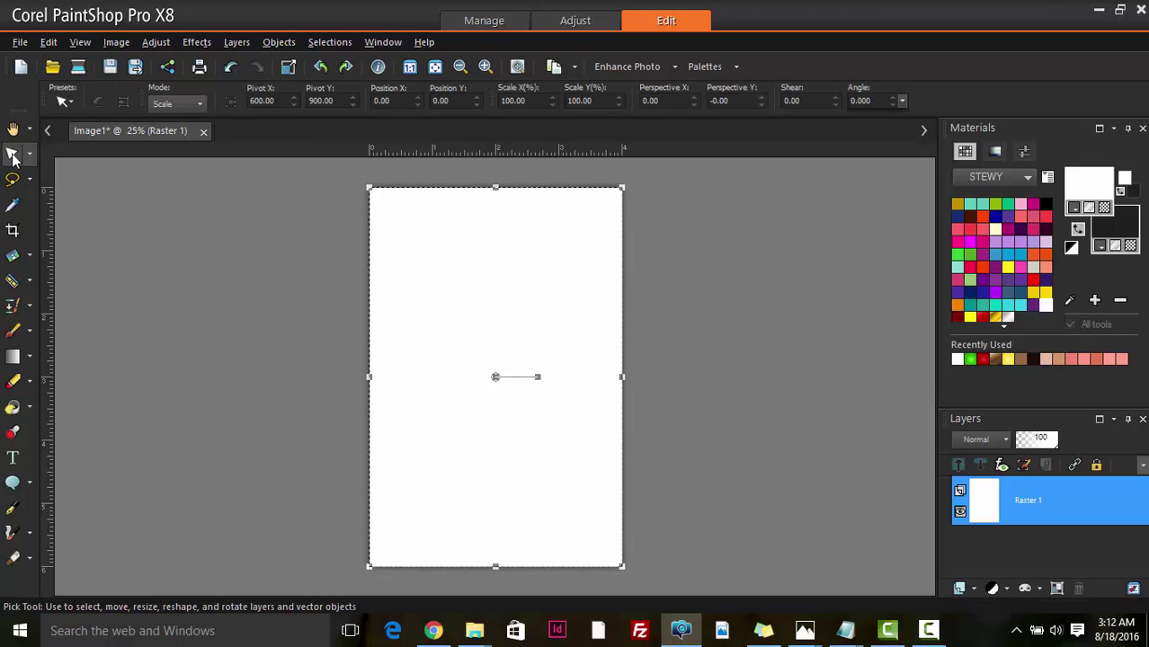
click(14, 460)
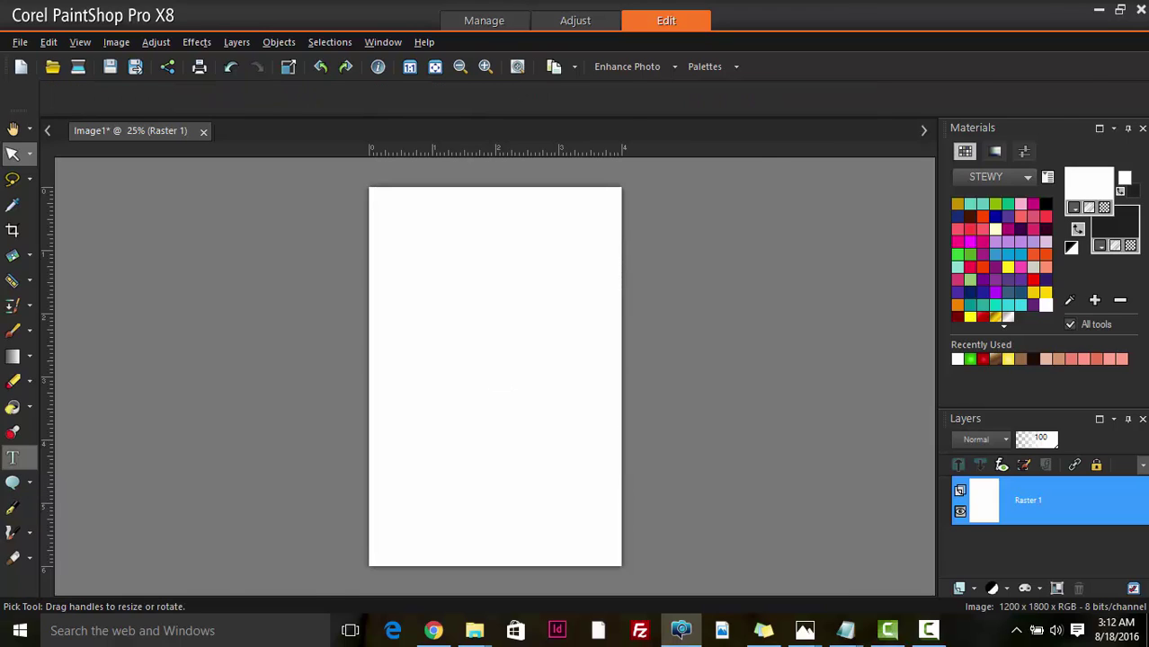
click(428, 309)
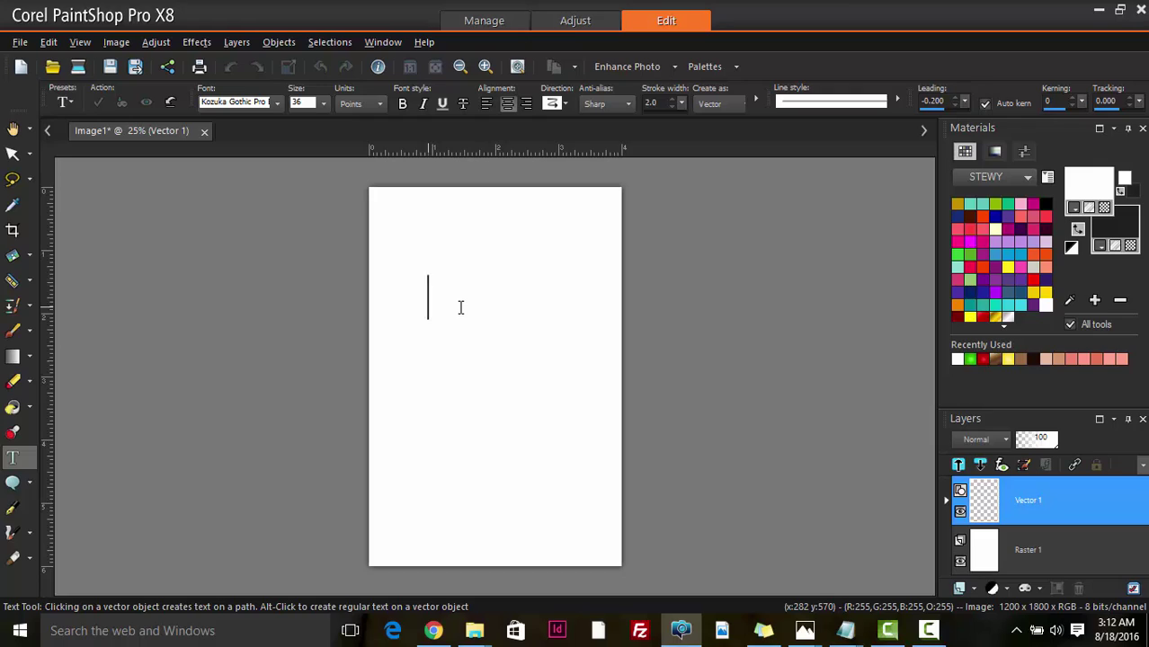
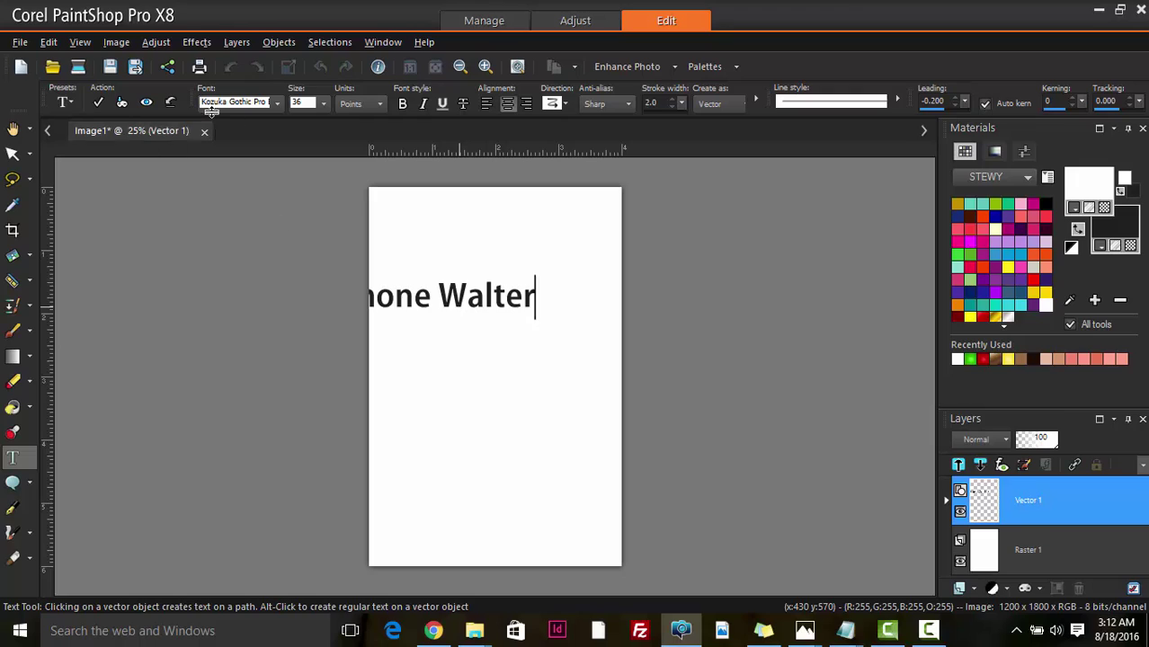
click(98, 103)
drag(429, 298, 495, 313)
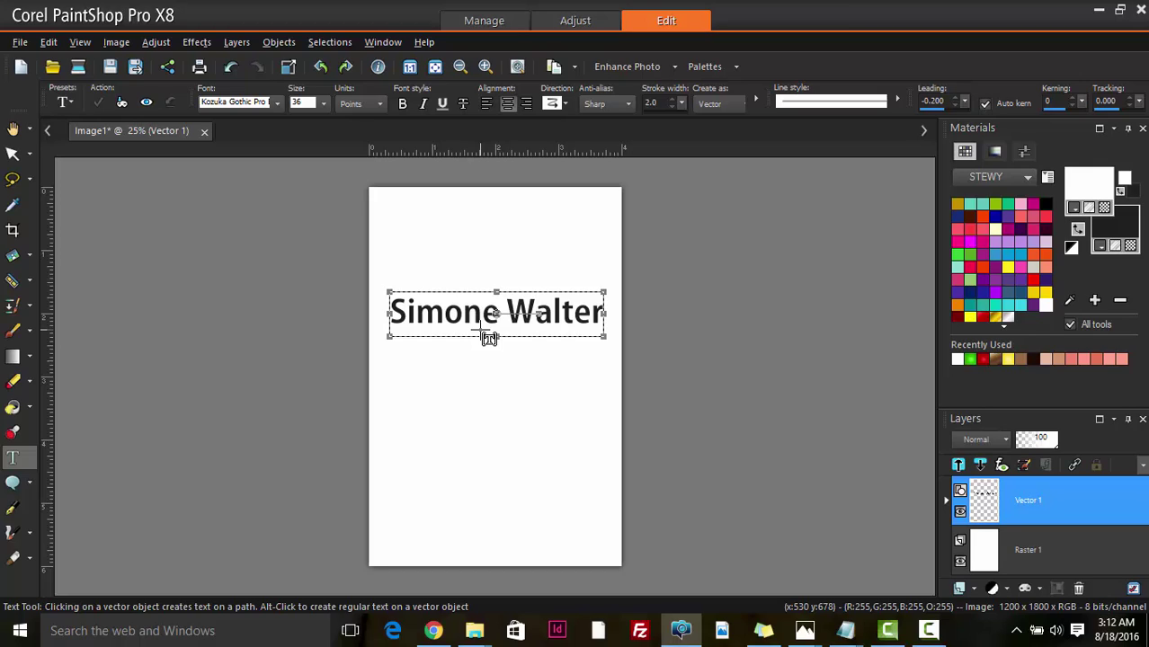
- Restyle the name in Great Vibes, solid black, with stroke width 0, and apply
click(486, 336)
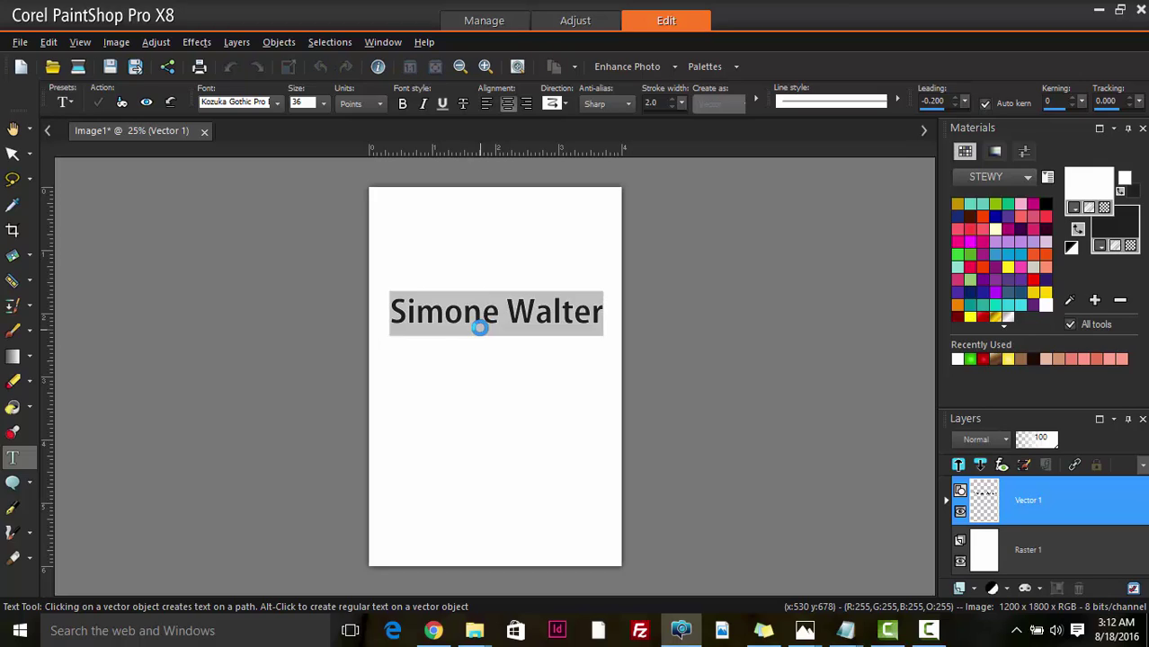
click(221, 103)
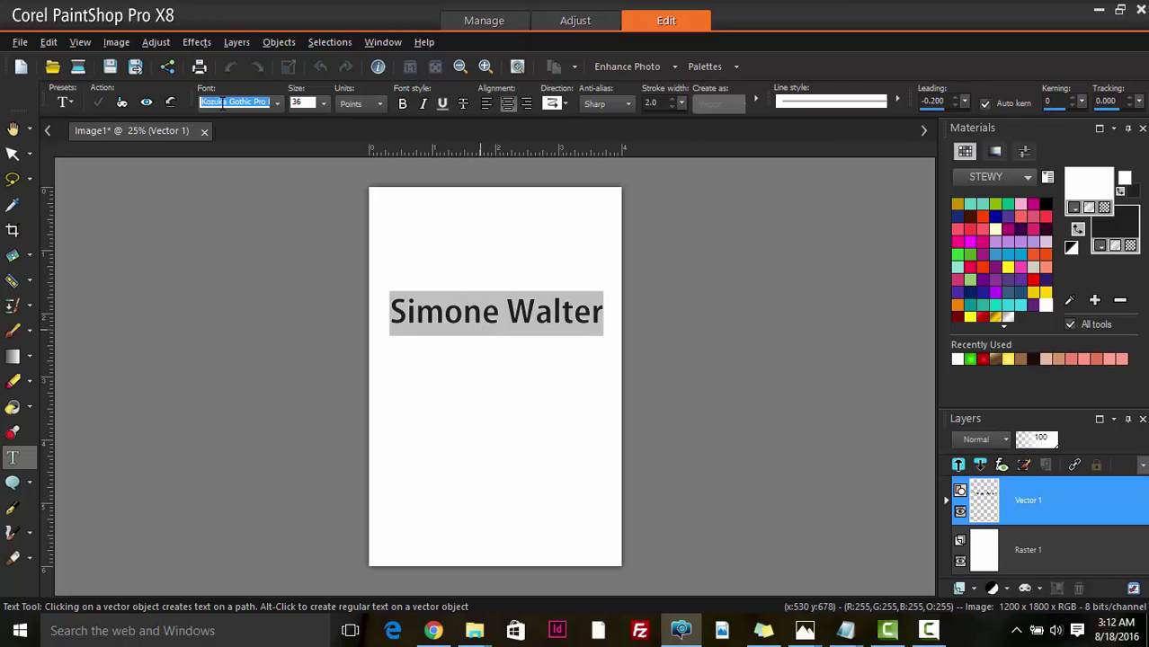
text(Great Vibes)
key(Return)
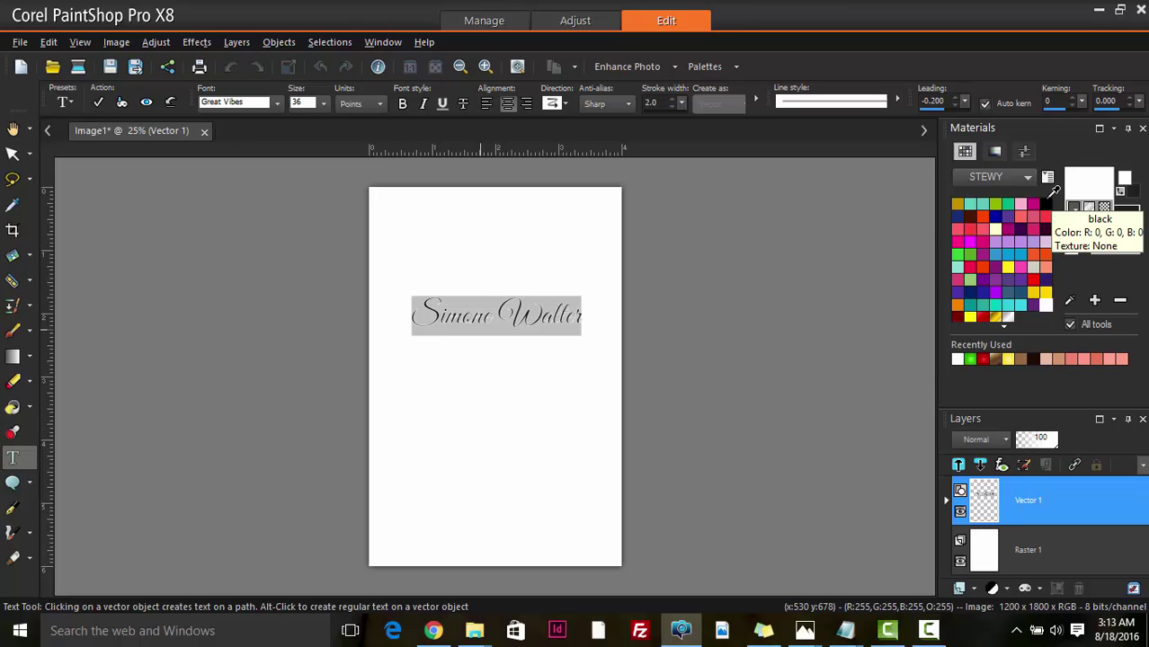
click(1047, 202)
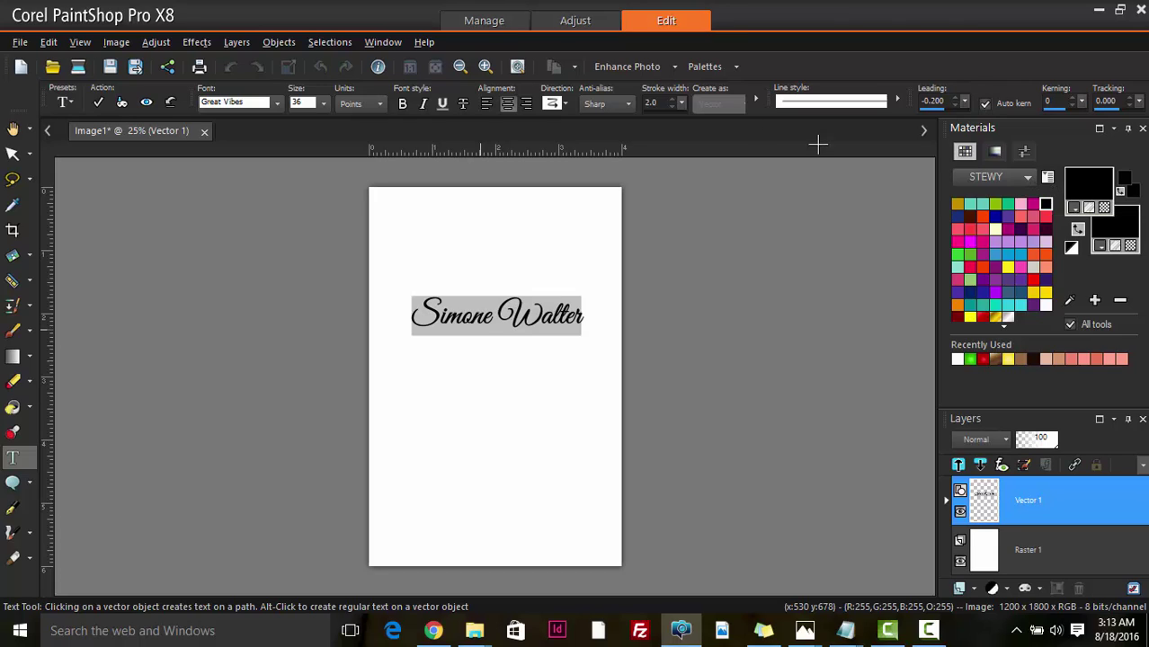
click(671, 107)
click(670, 108)
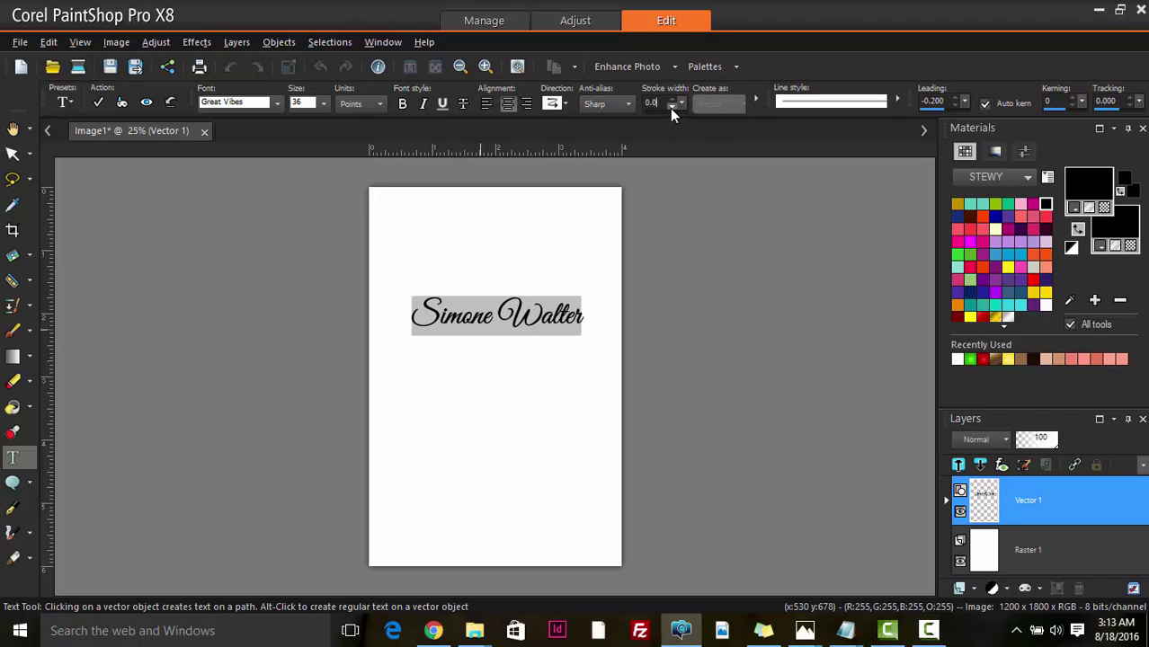
click(97, 105)
- Nudge the first name slightly lower on the page
scroll(540, 346, up, 2)
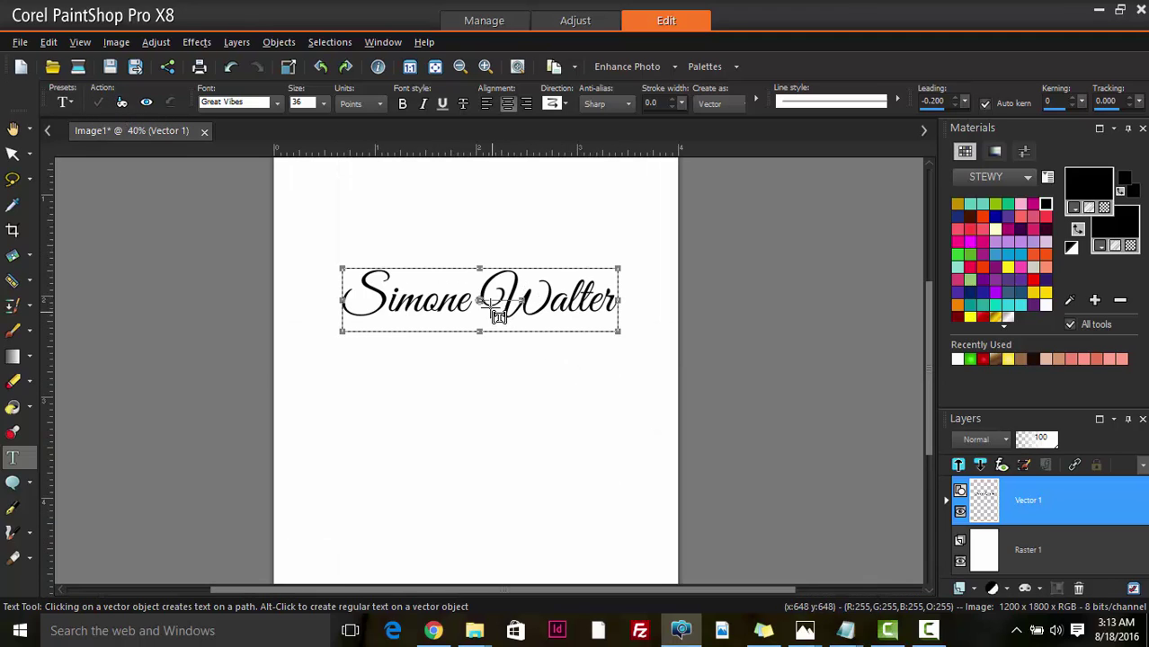
drag(482, 303, 495, 326)
scroll(487, 343, down, 1)
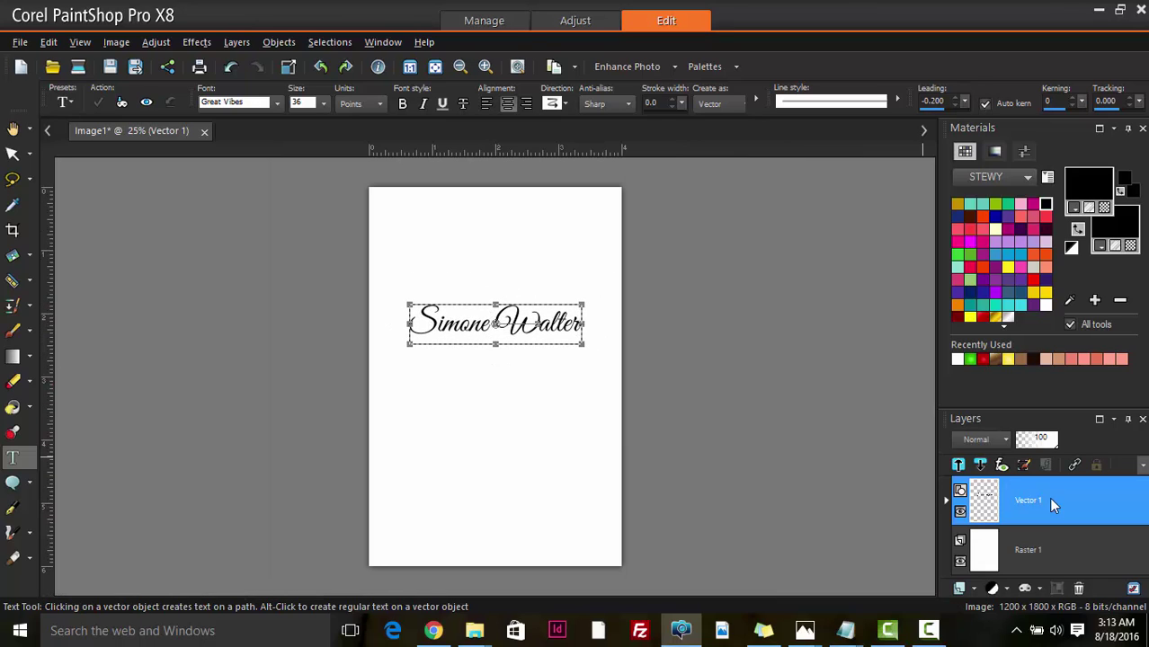
- Duplicate the name's vector layer, move the copy below, and replace its text with the second person's name
right_click(986, 522)
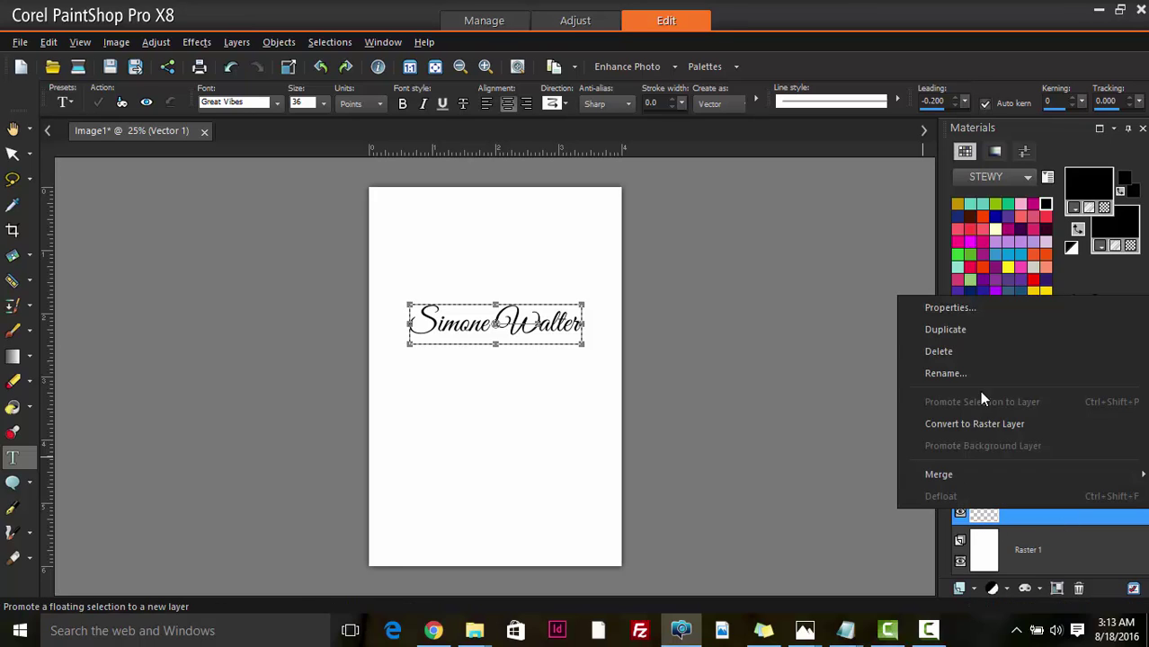
click(962, 328)
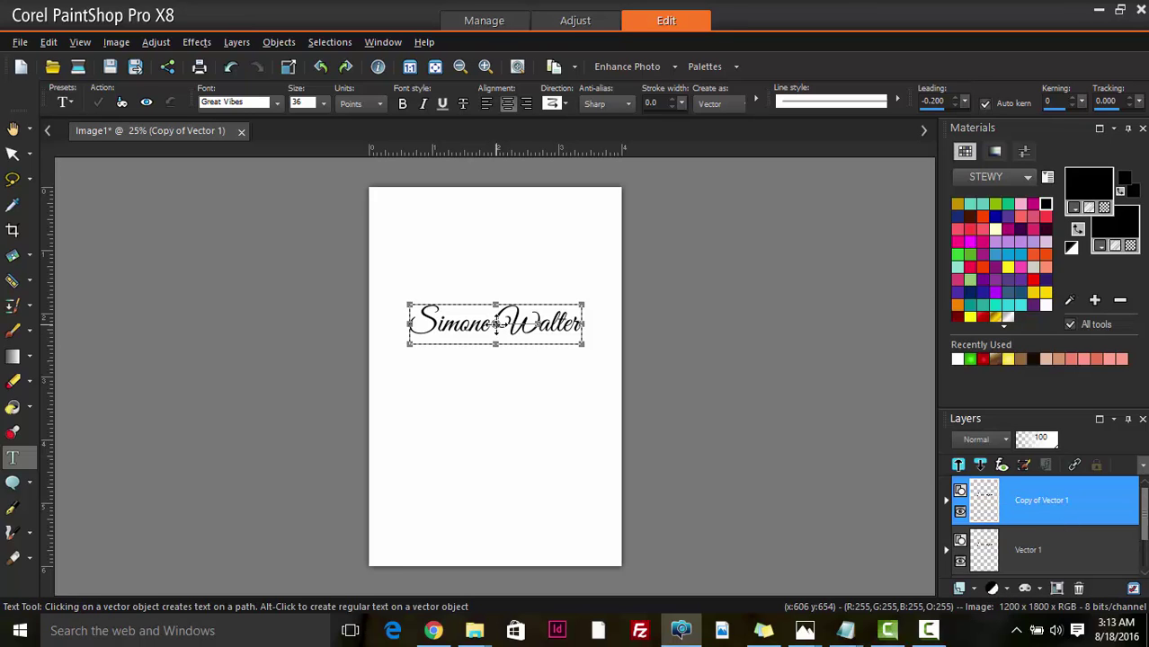
drag(505, 337, 501, 385)
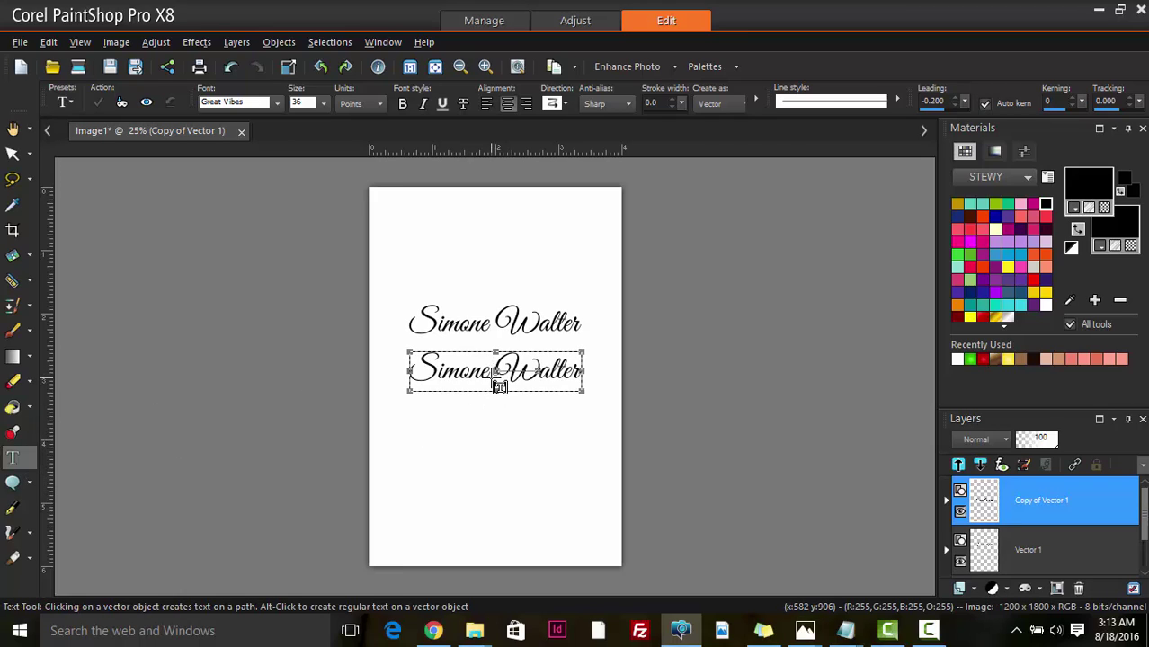
click(490, 379)
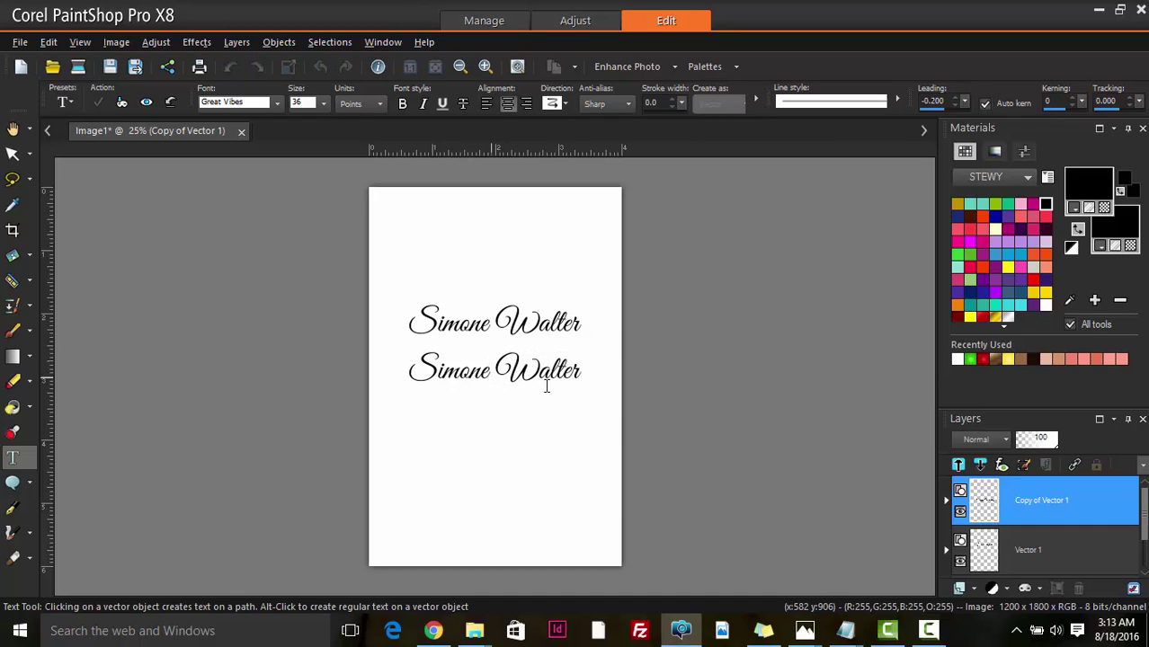
key(ctrl+a)
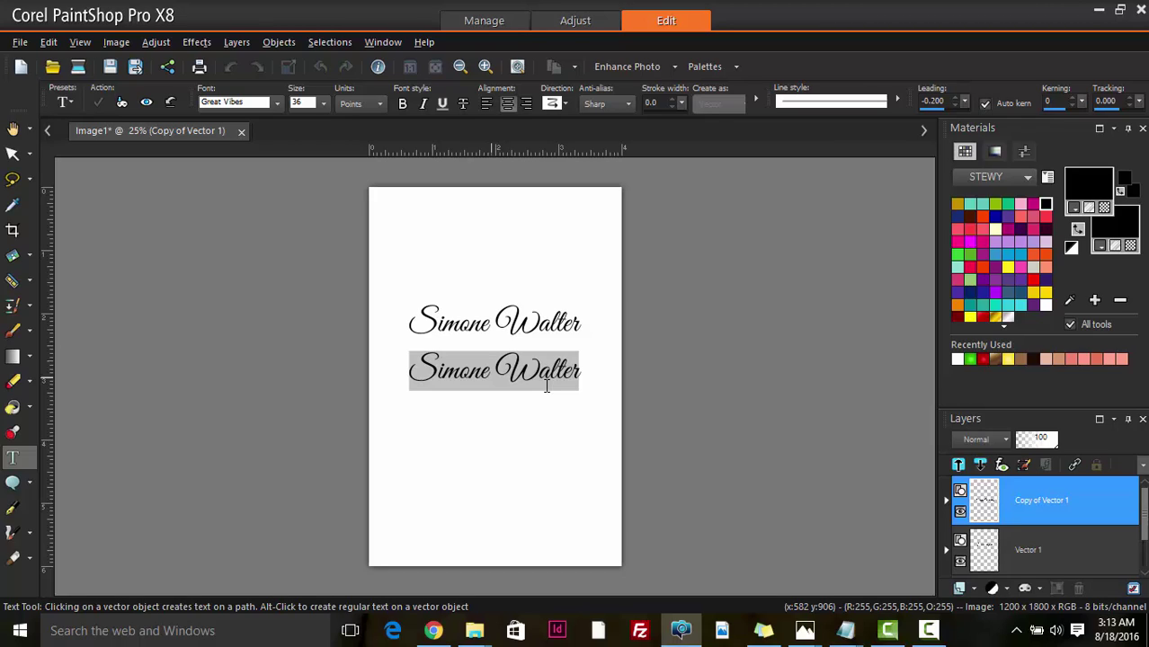
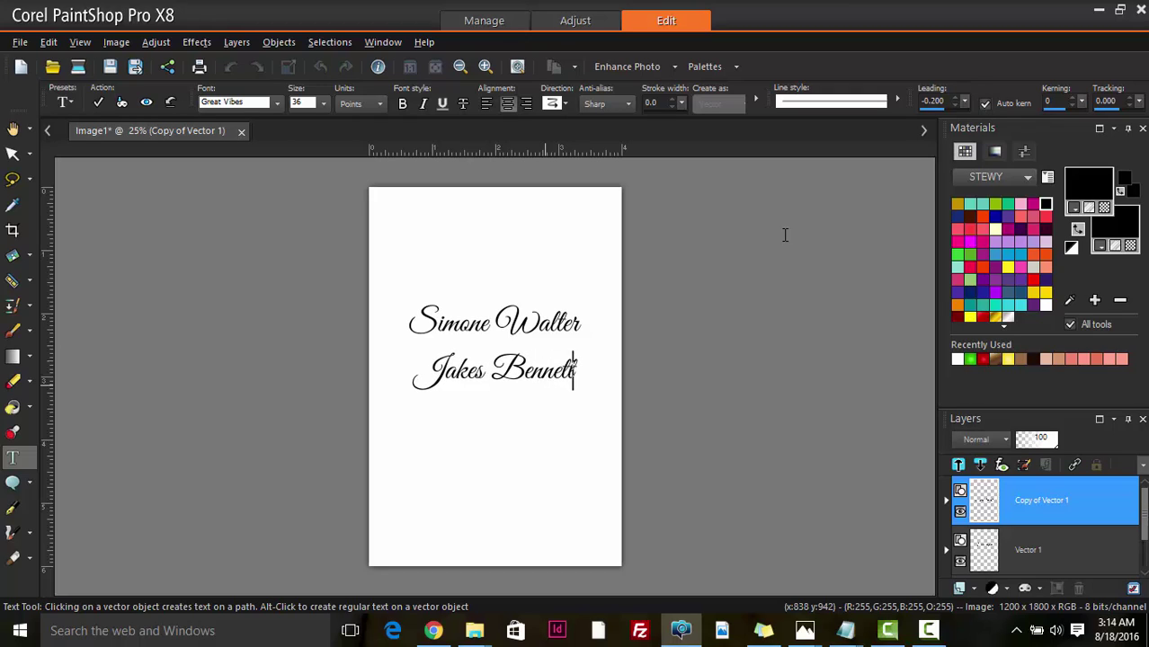
click(99, 103)
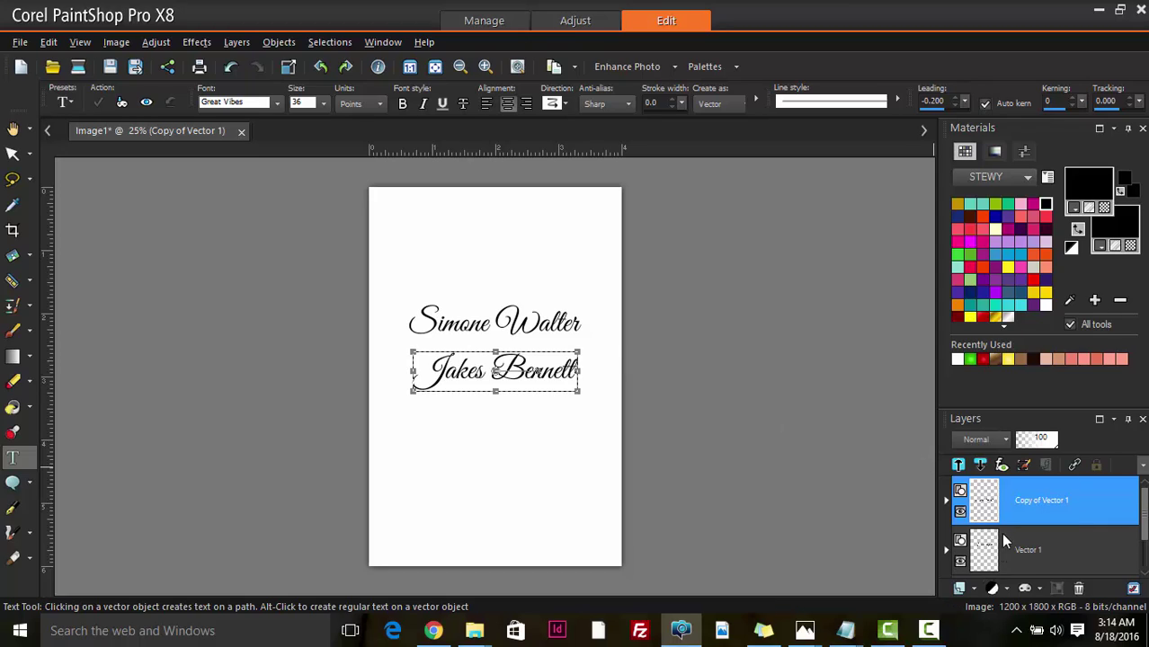
- Type the two-line heading 'You are cordially invited / to celebrate the marriage of' above the names
scroll(998, 551, down, 1)
click(994, 553)
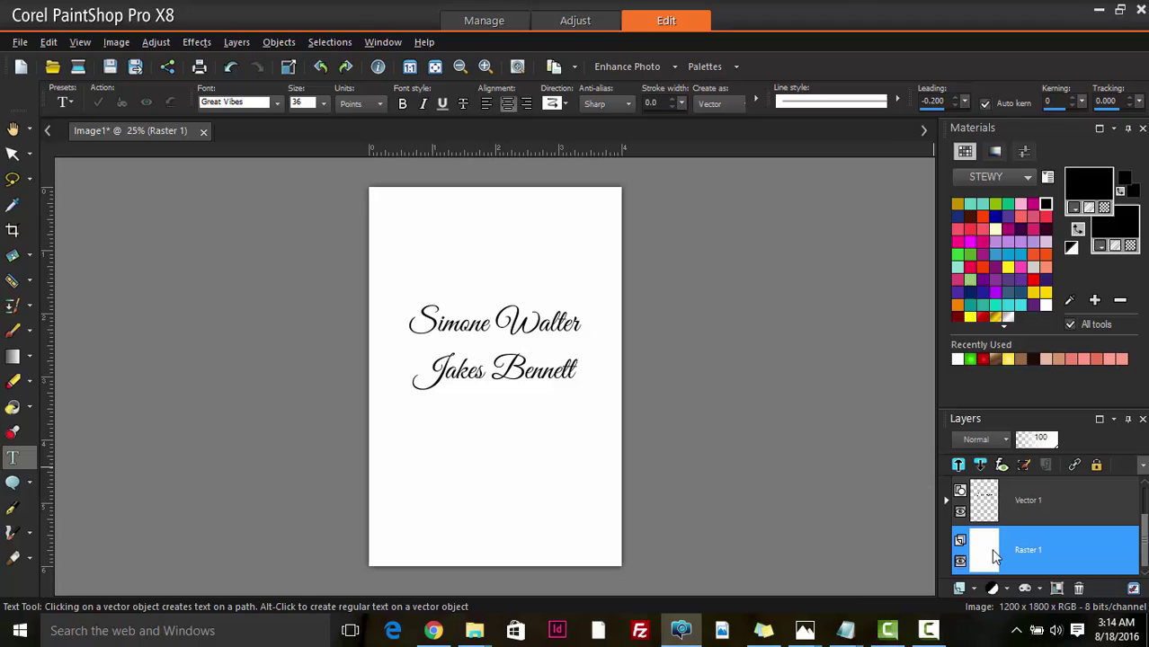
click(440, 256)
text(You are)
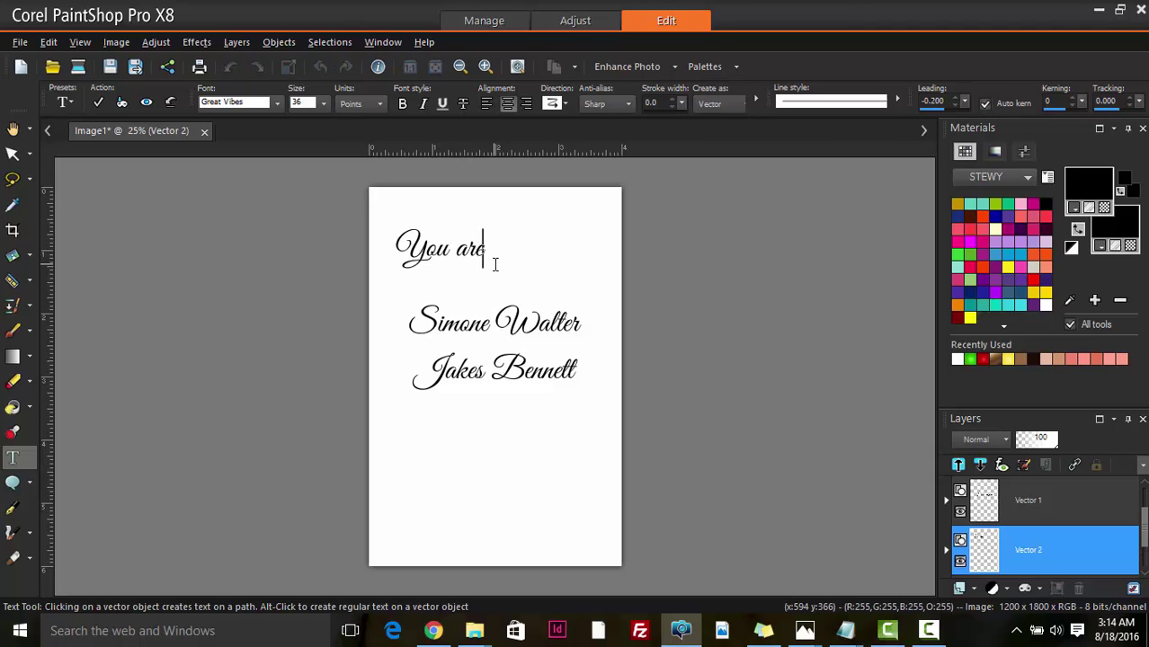
text( corda)
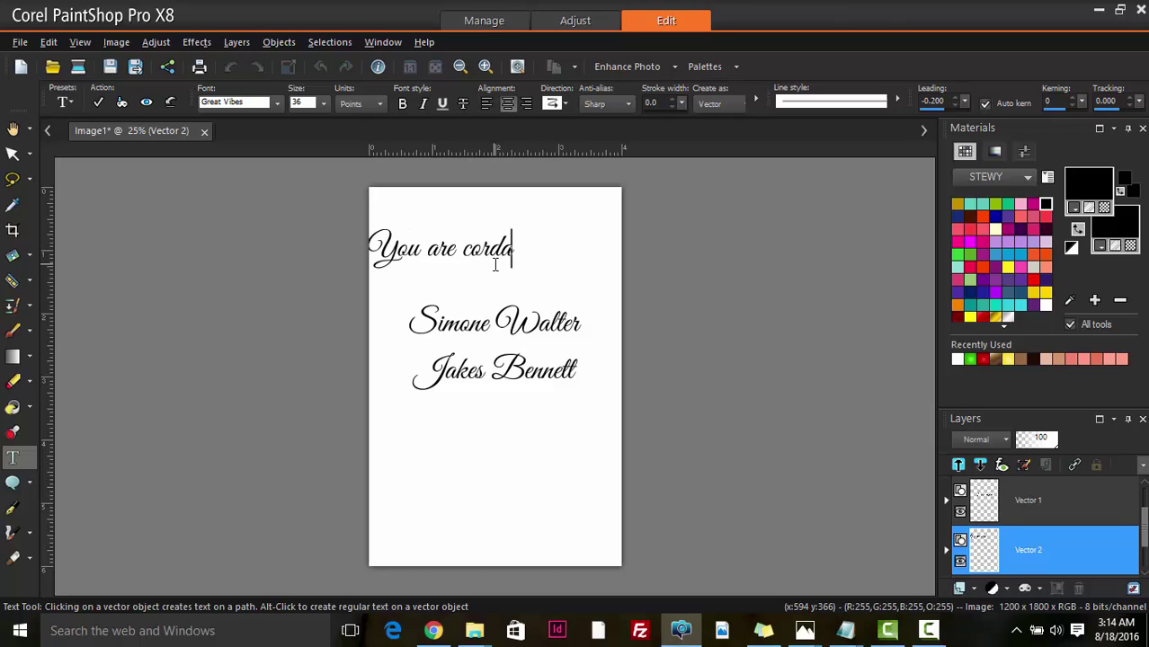
key(BackSpace)
text(ially)
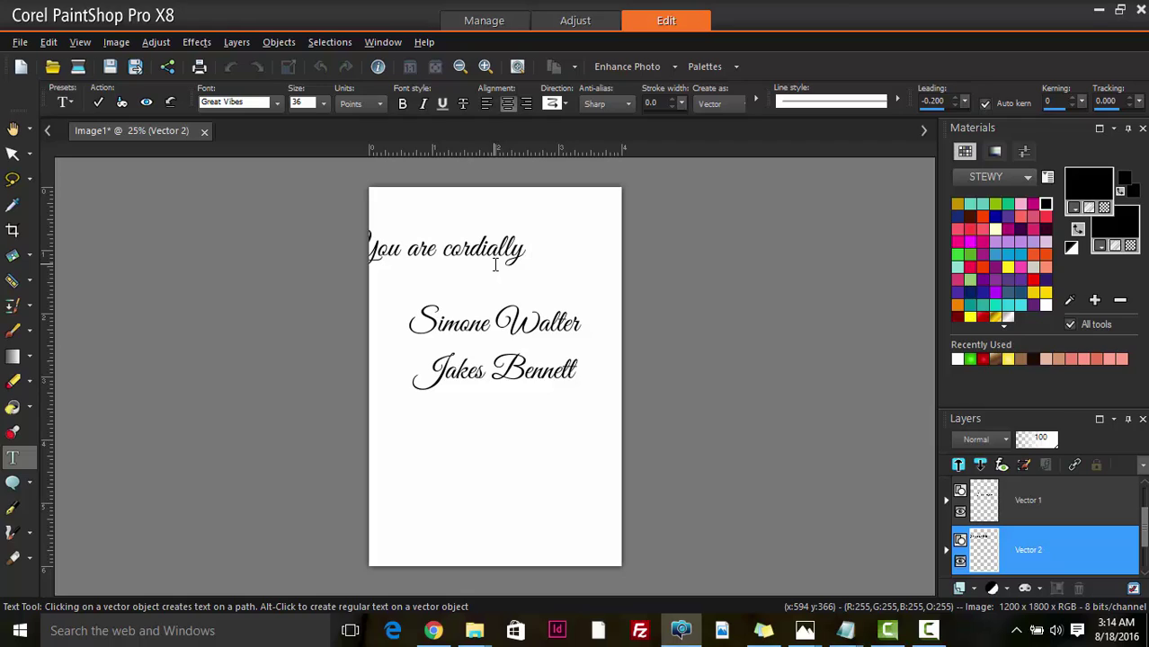
text( invit)
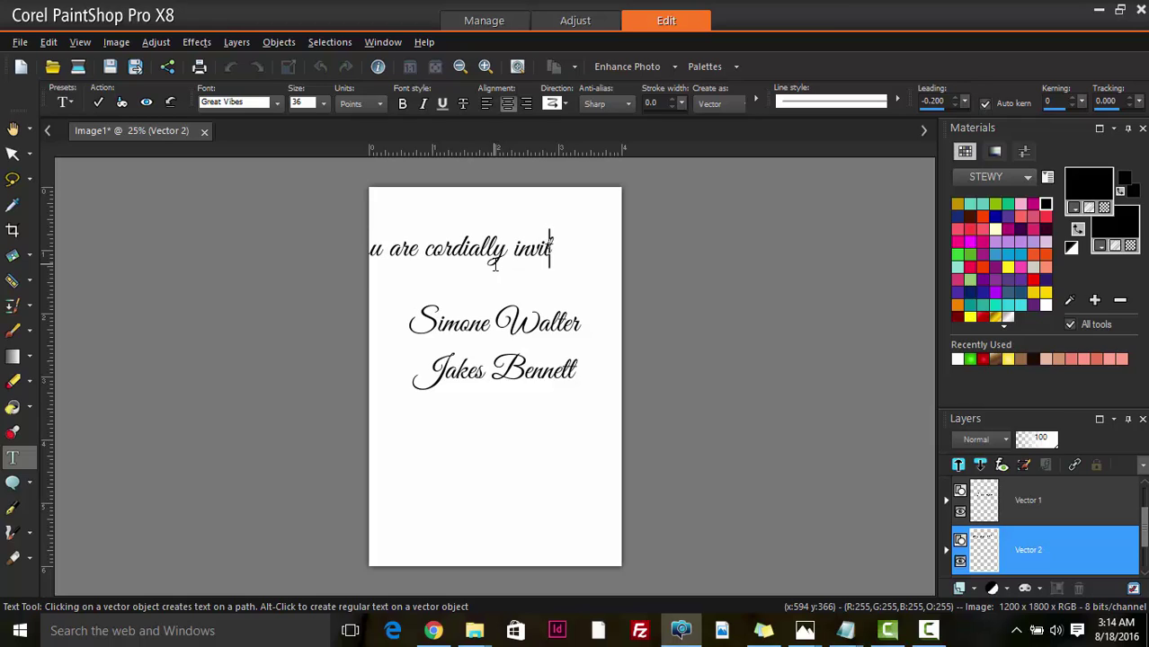
text(ed)
key(Return)
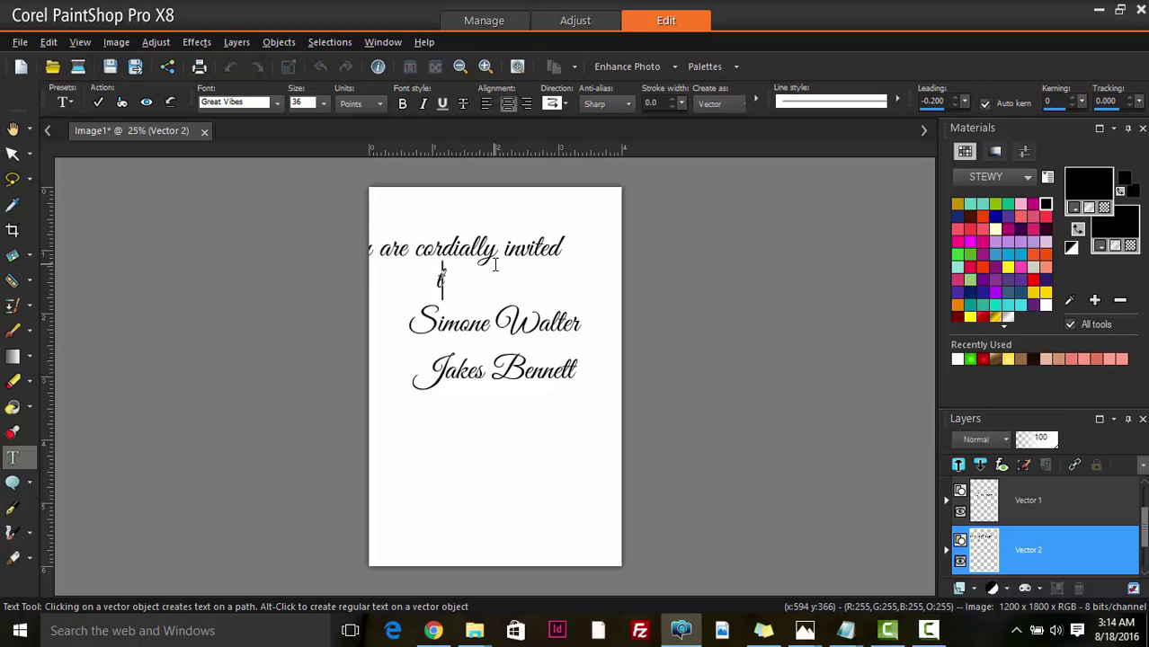
text(o cele)
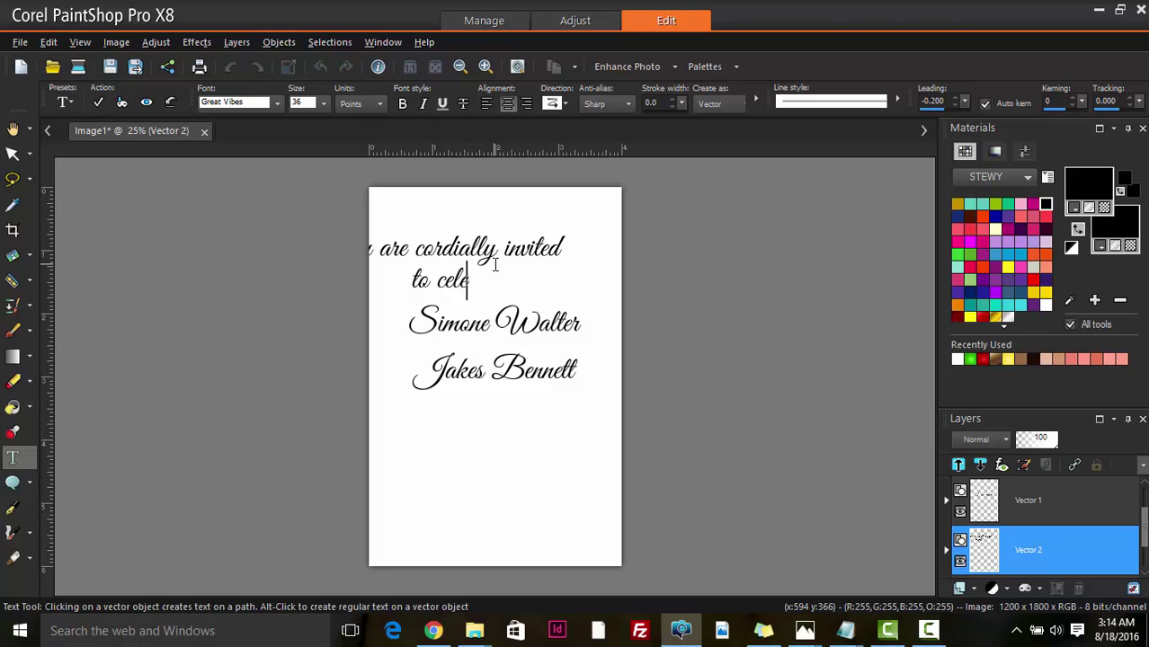
text(brate)
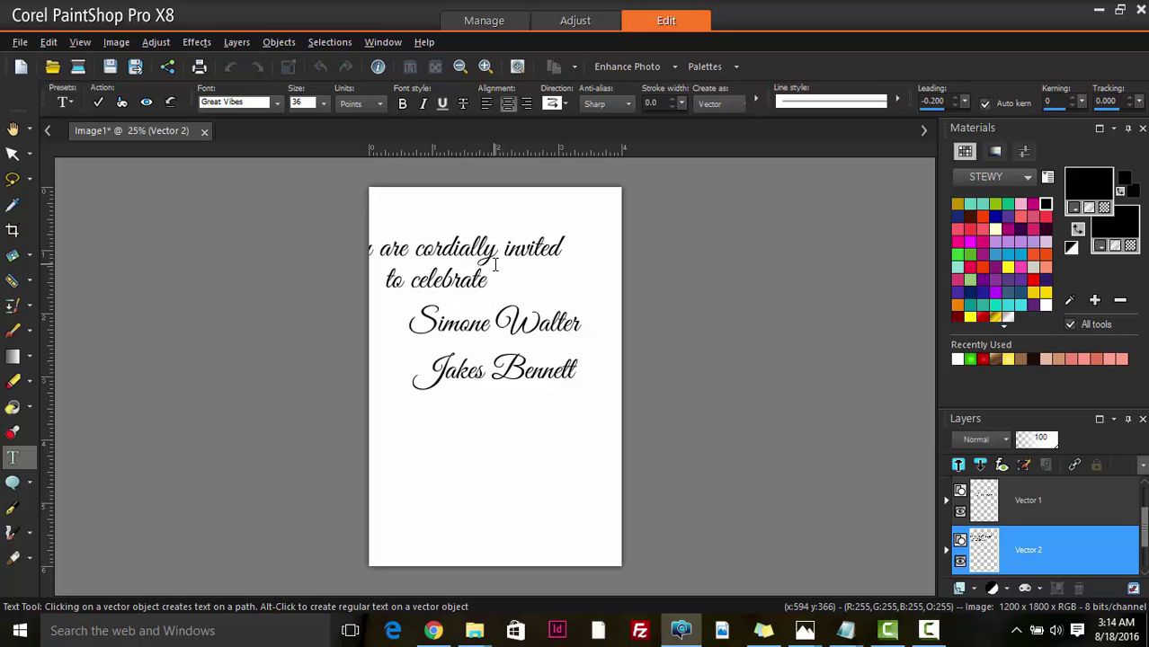
text( the marria)
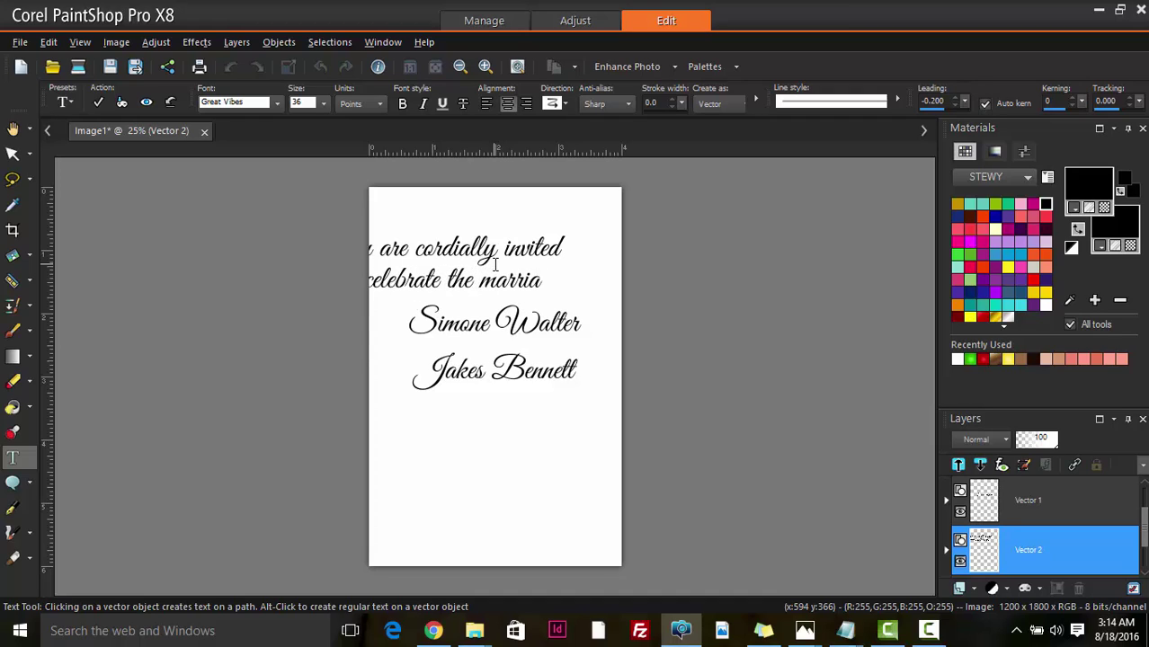
text(ge)
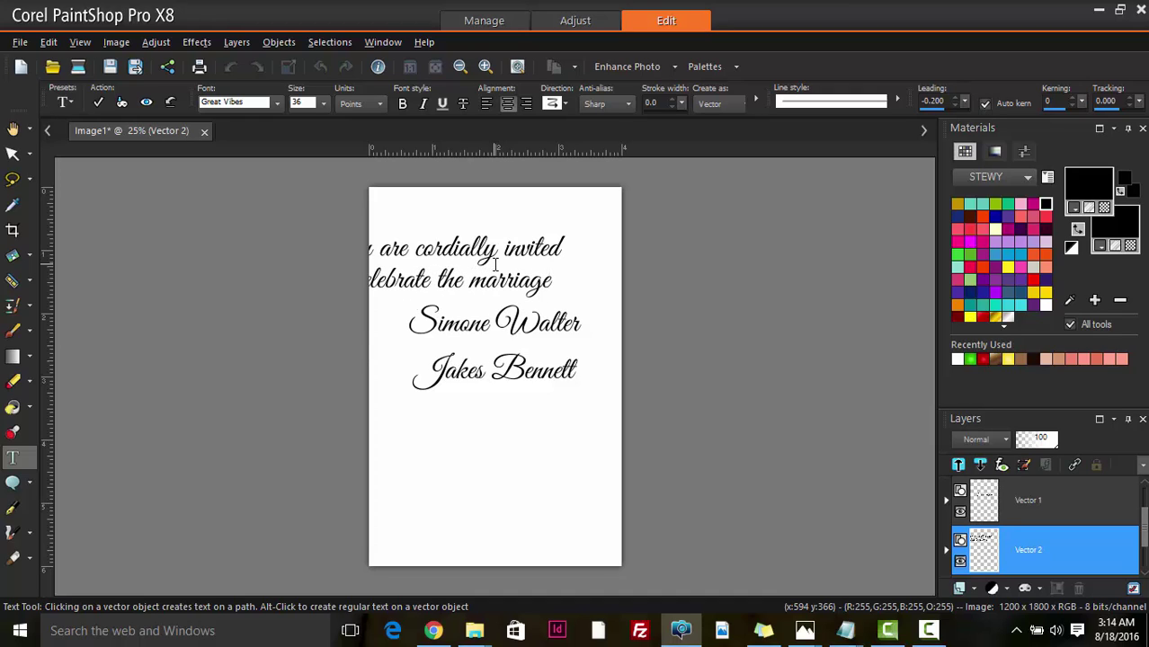
text( of)
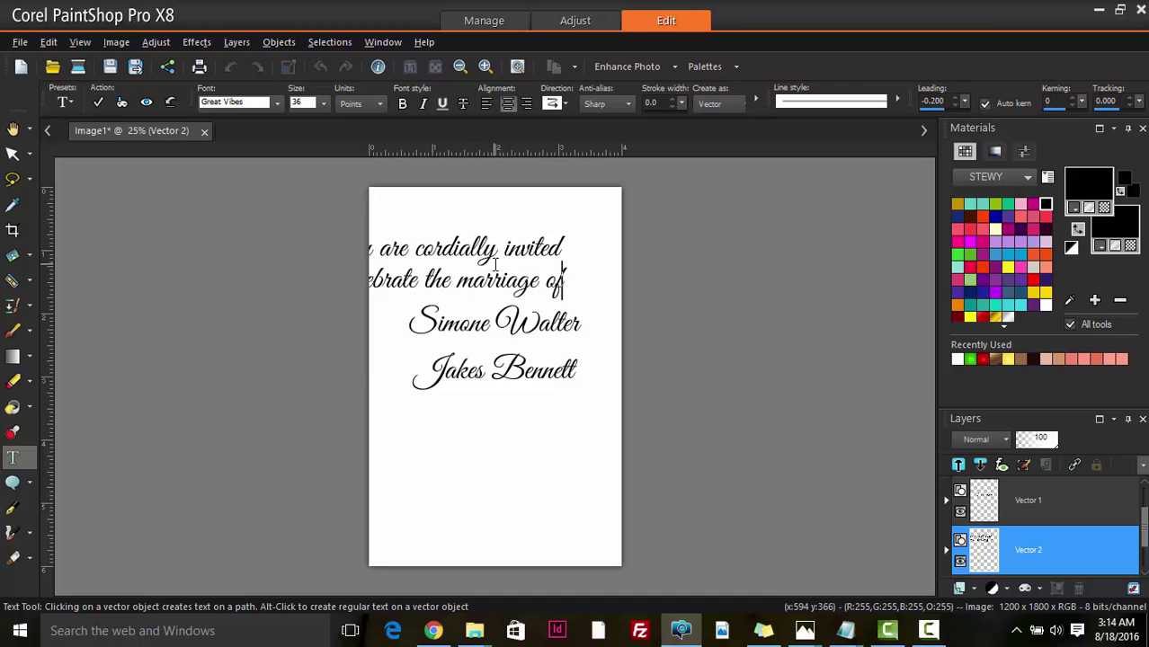
- Select all the heading text and lower its font size to 18
key(ctrl+a)
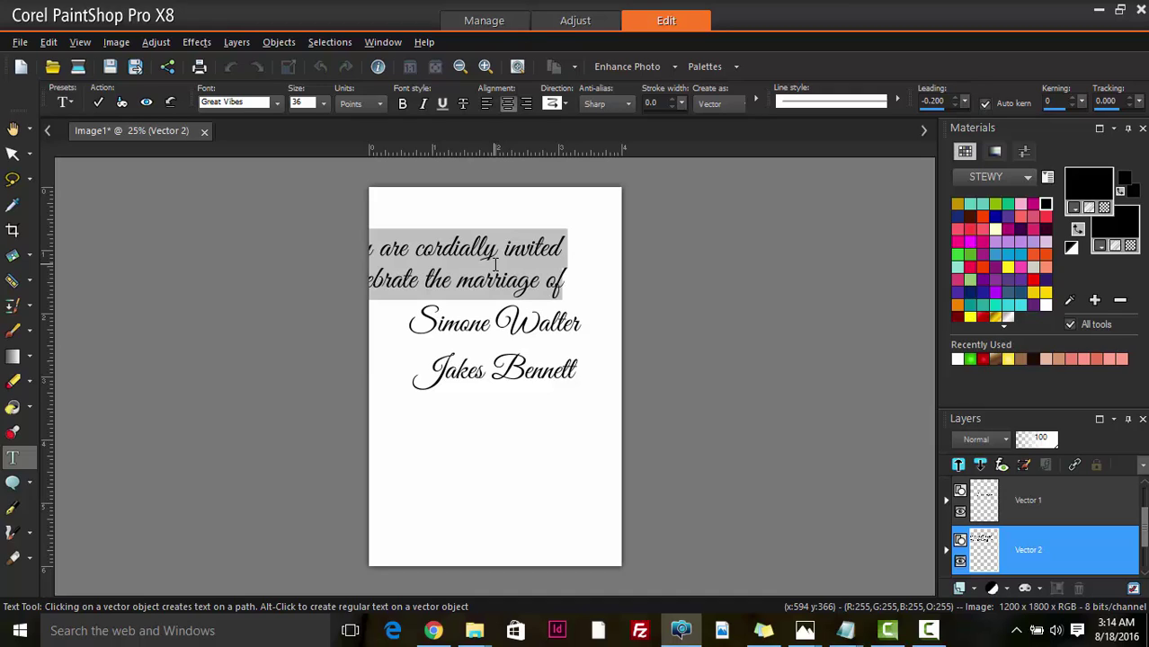
click(229, 102)
click(303, 107)
scroll(303, 101, down, 3)
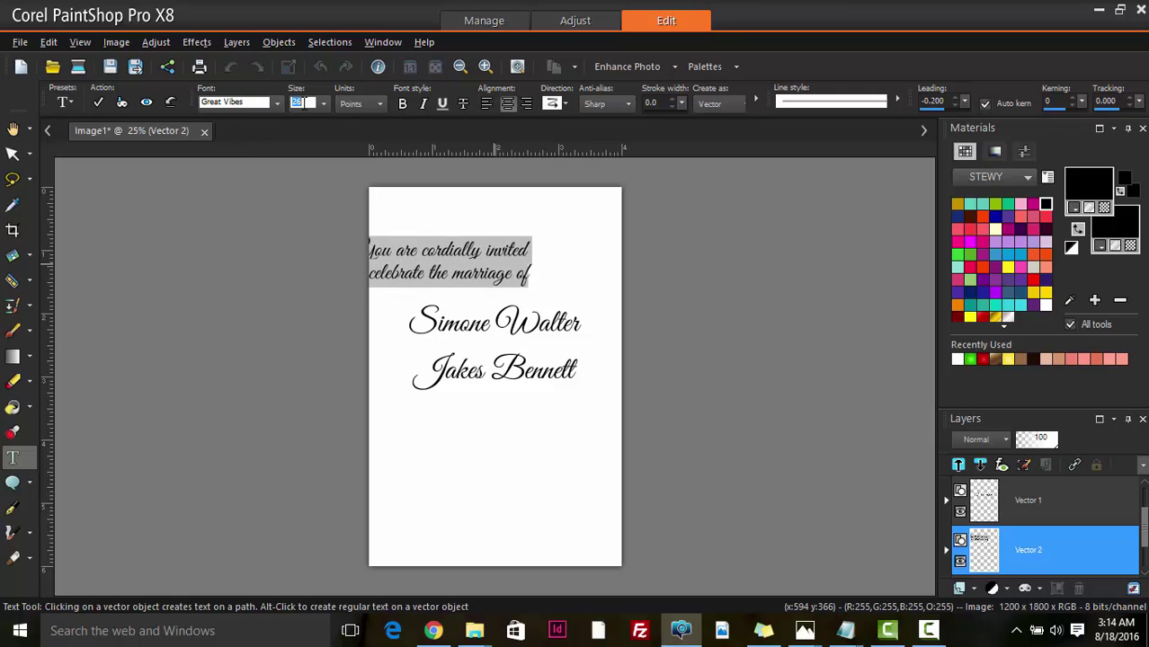
scroll(303, 102, down, 2)
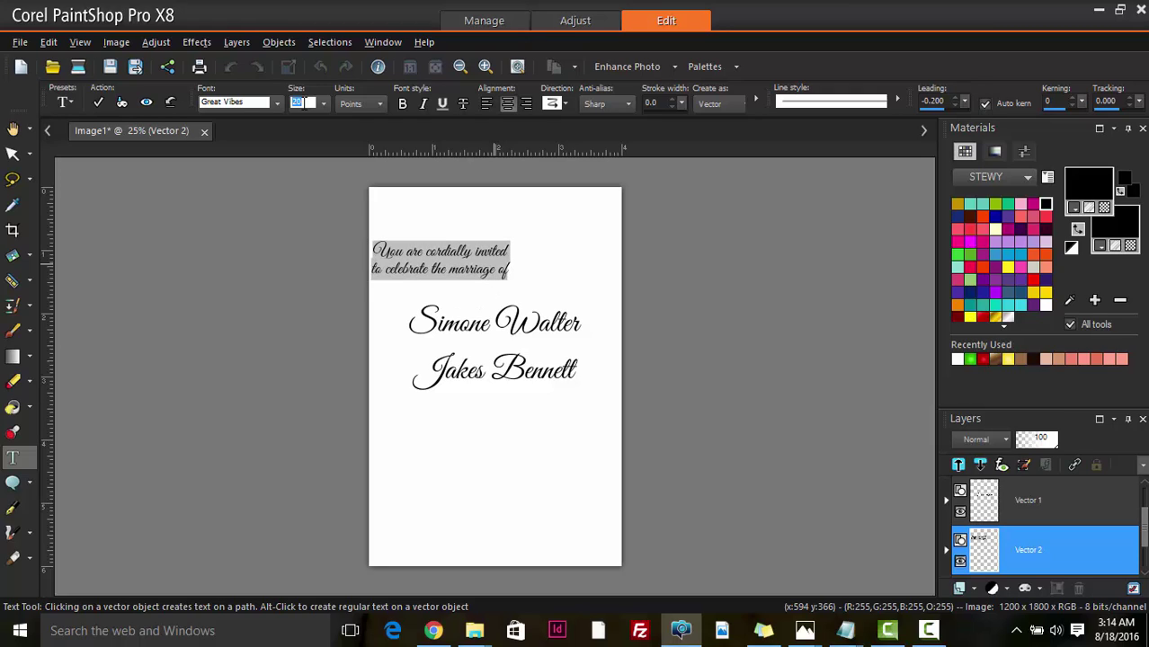
scroll(305, 102, down, 1)
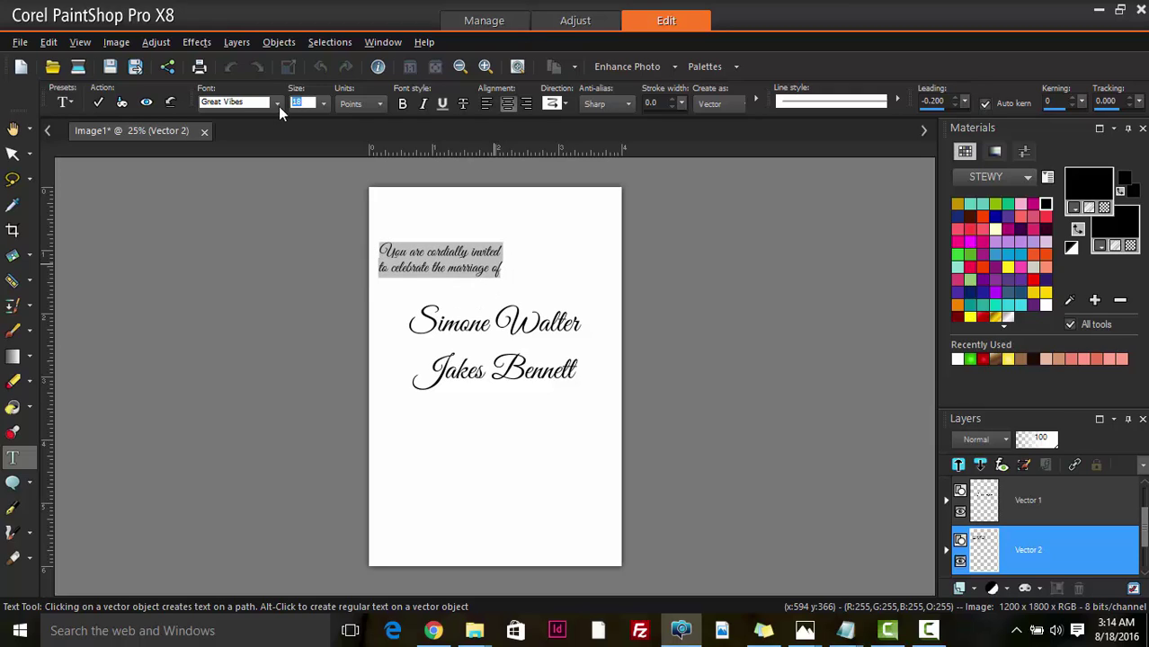
- Set the heading in Trajan Pro at size 12 and apply the changes
click(252, 104)
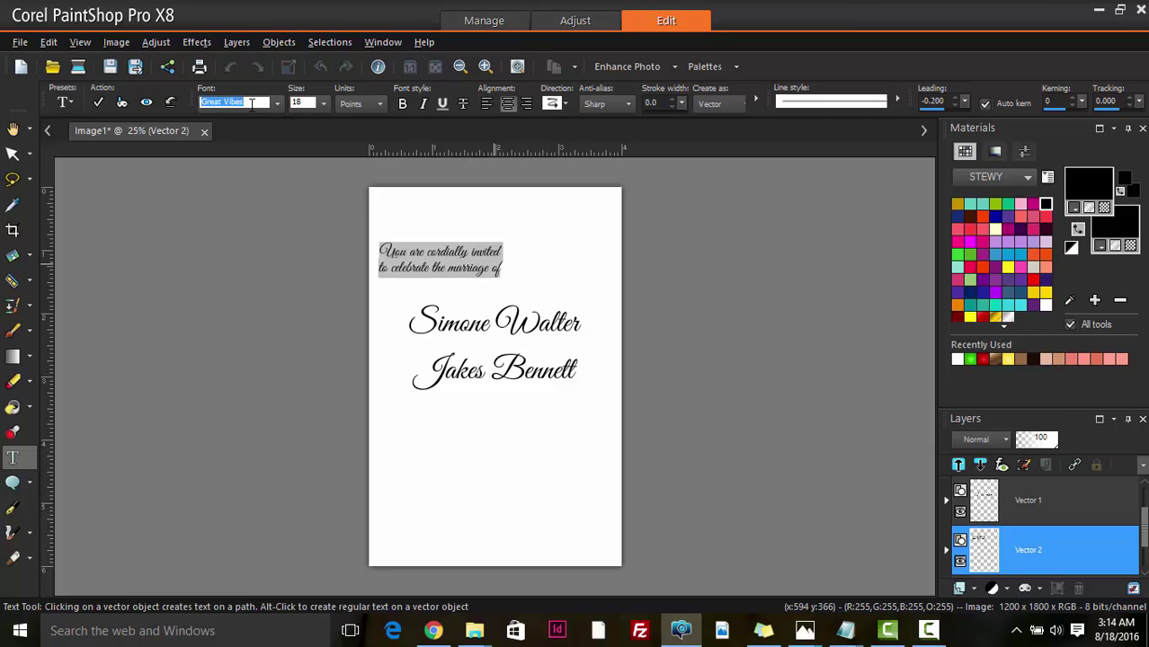
text(Trajan Pro)
key(Return)
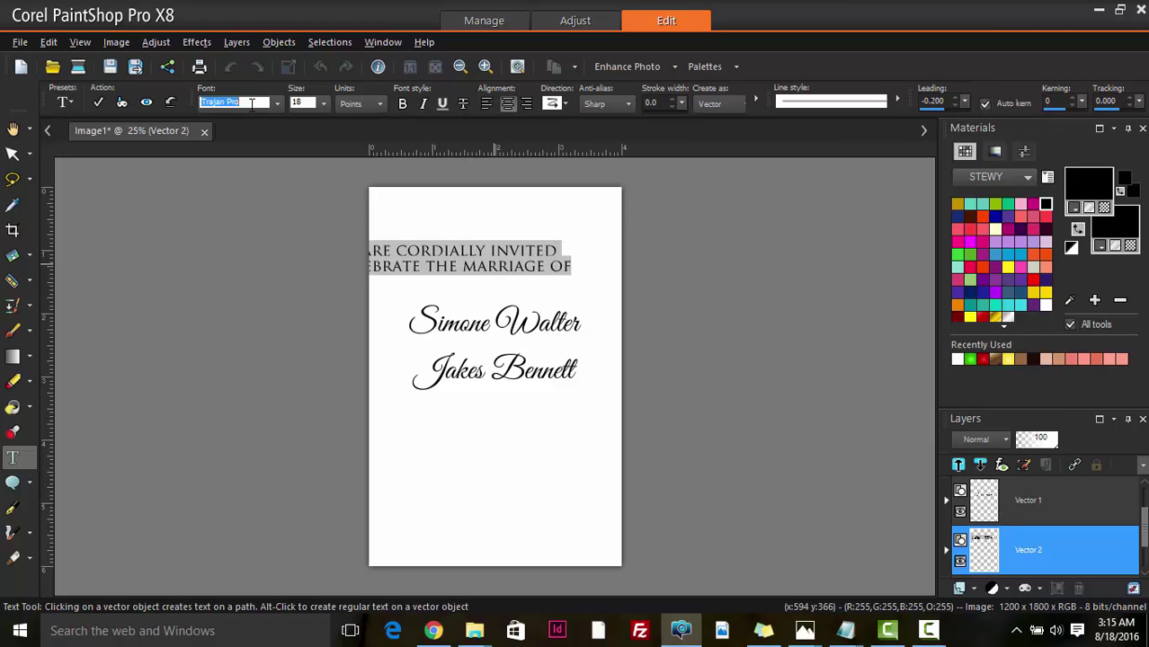
key(Down)
key(Up)
click(304, 103)
key(Up)
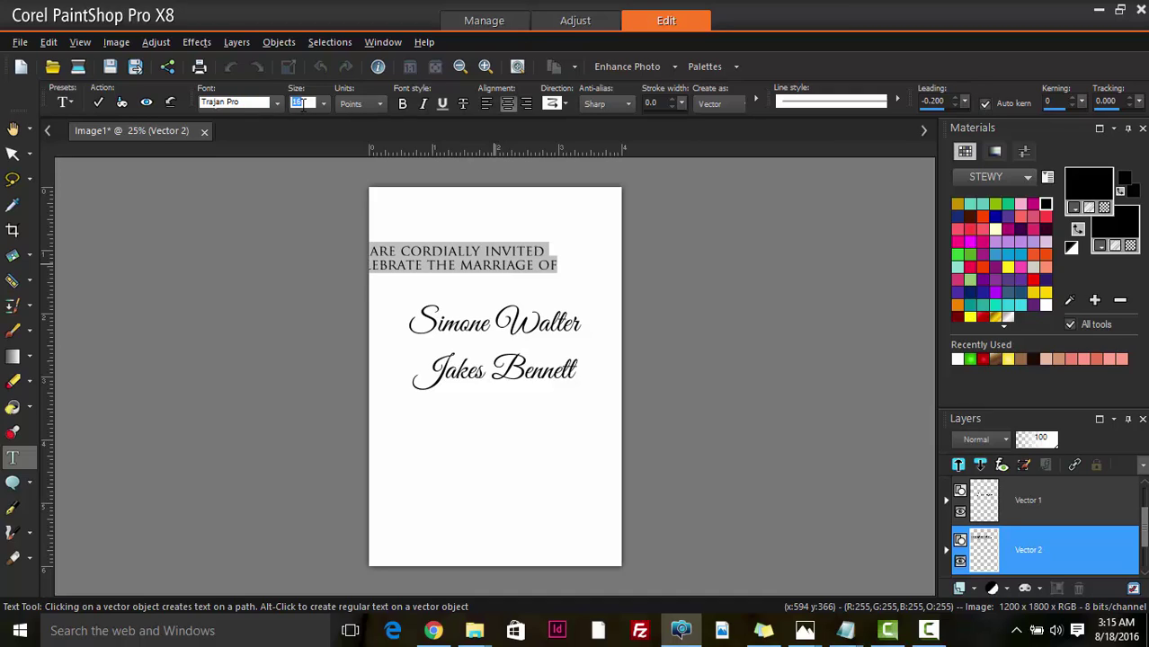
key(Up)
key(Up)
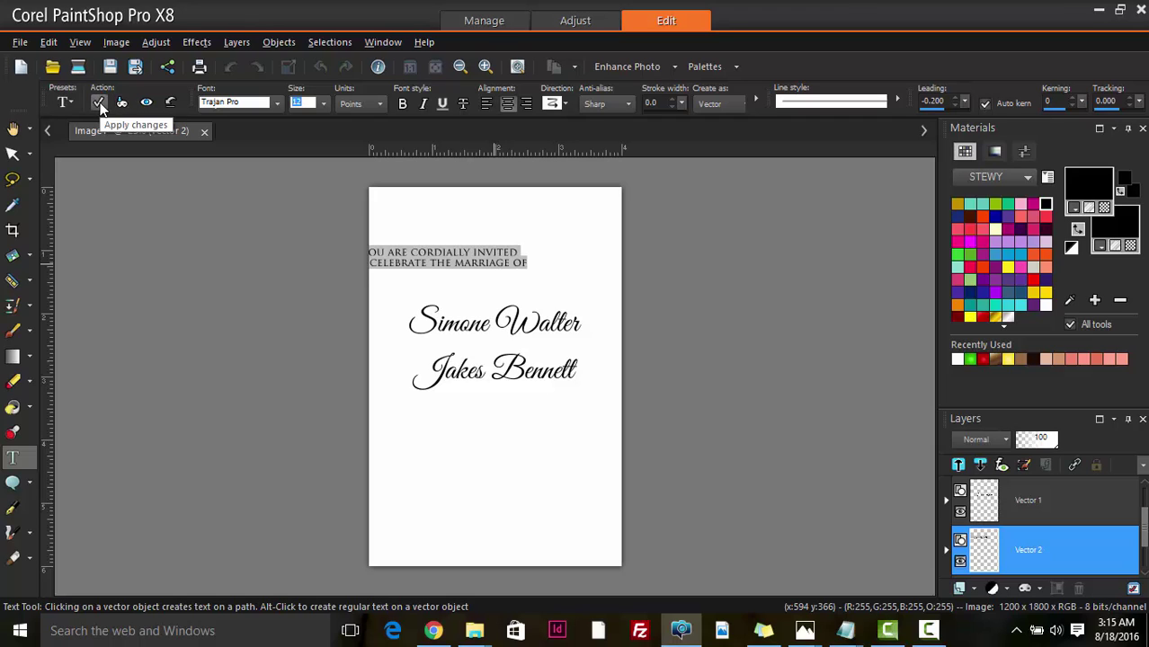
click(99, 103)
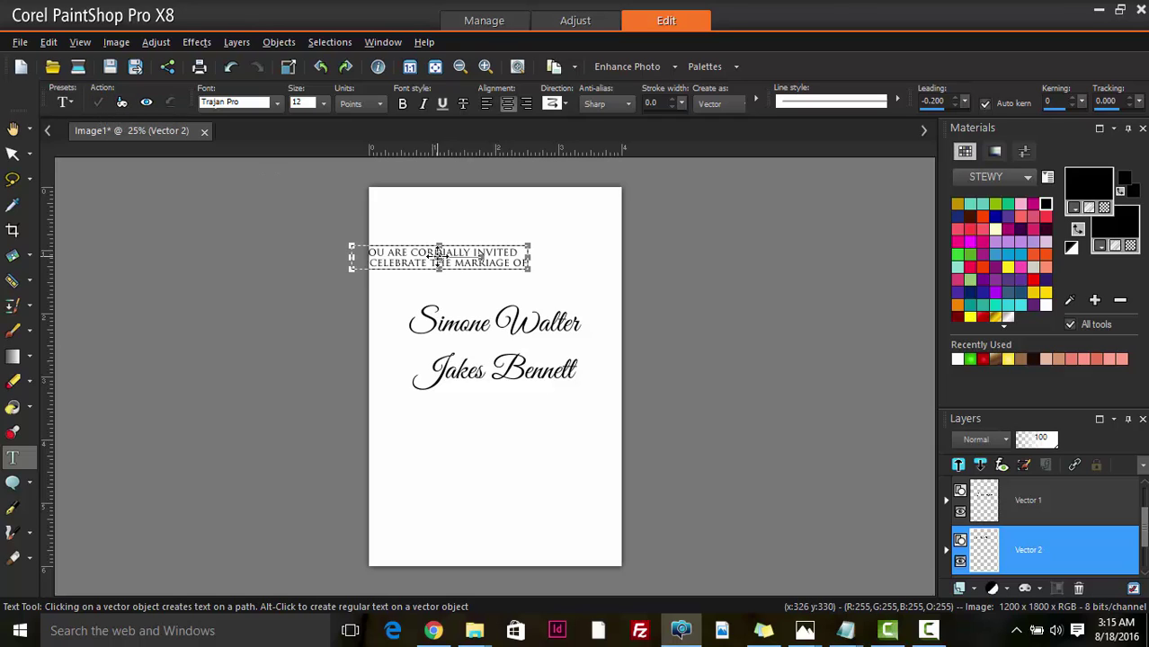
- Move the heading so it sits centred just above the names
drag(441, 255, 500, 283)
scroll(495, 292, up, 2)
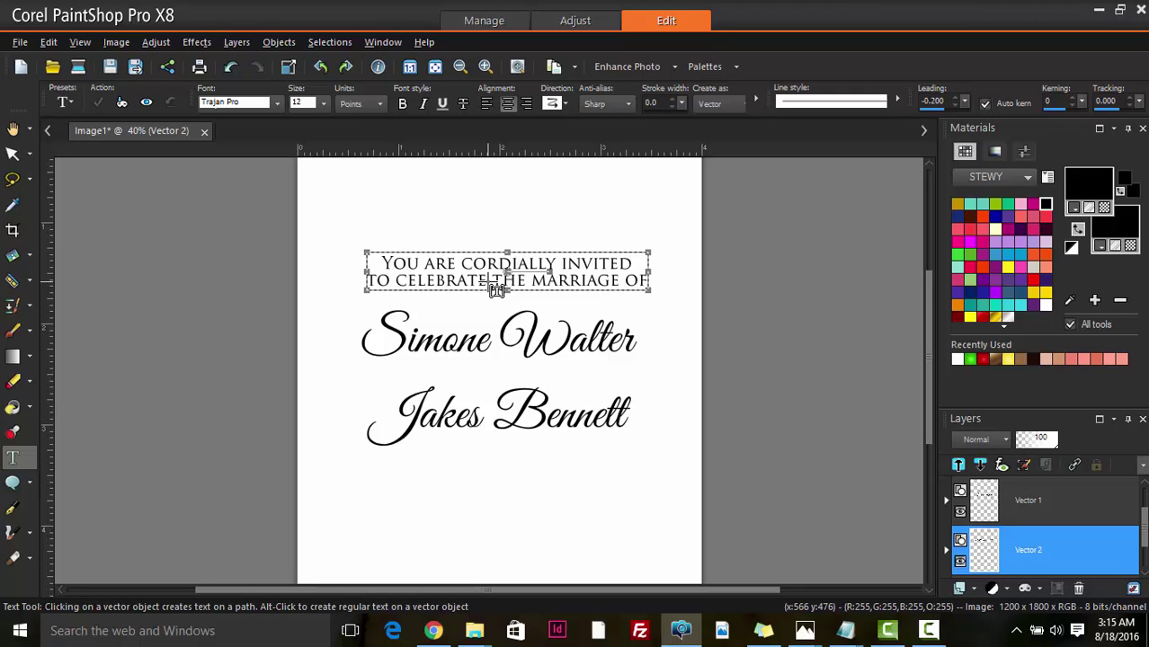
click(13, 153)
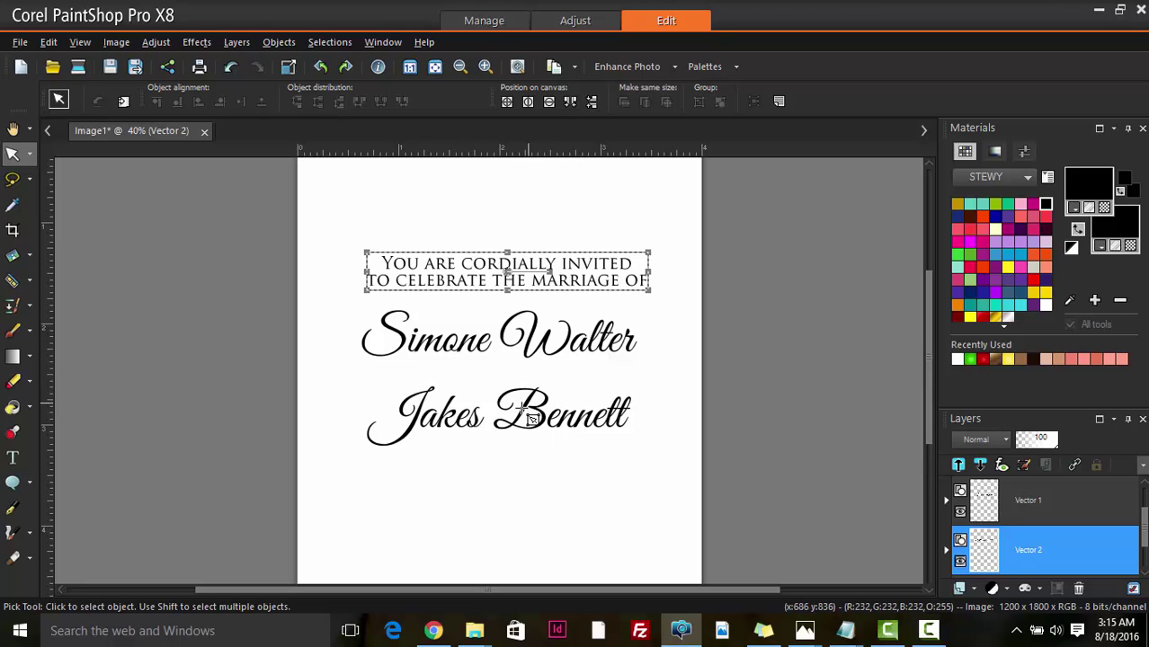
scroll(526, 433, down, 2)
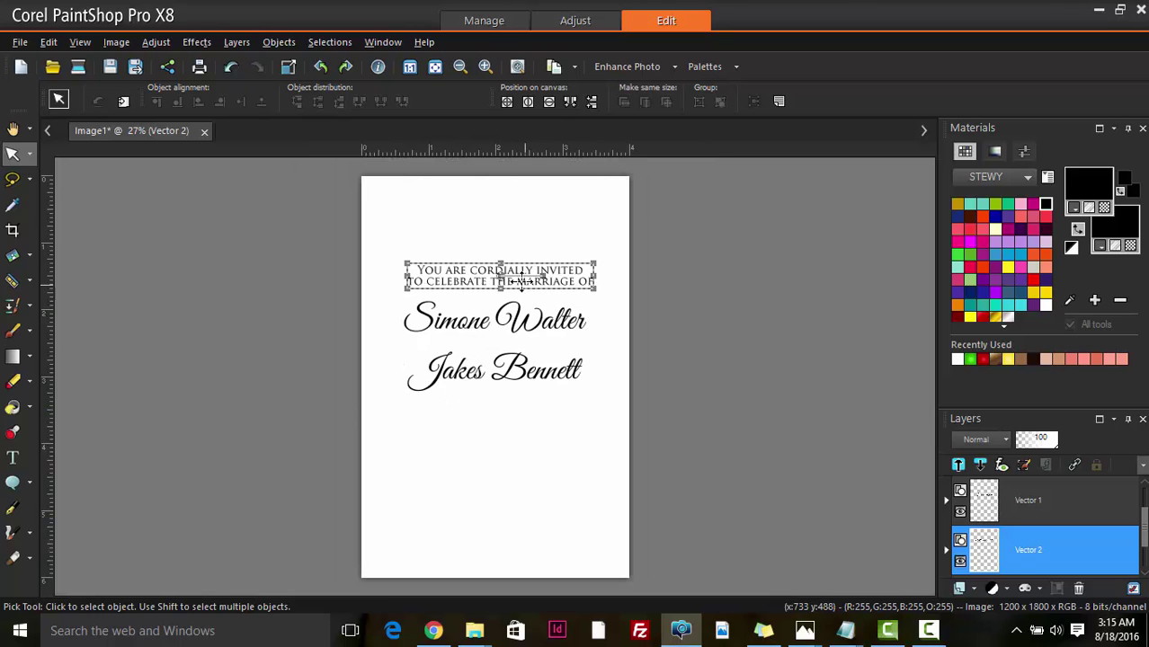
drag(501, 274, 499, 275)
- Add an ampersand as a new text line below the names
scroll(998, 544, down, 1)
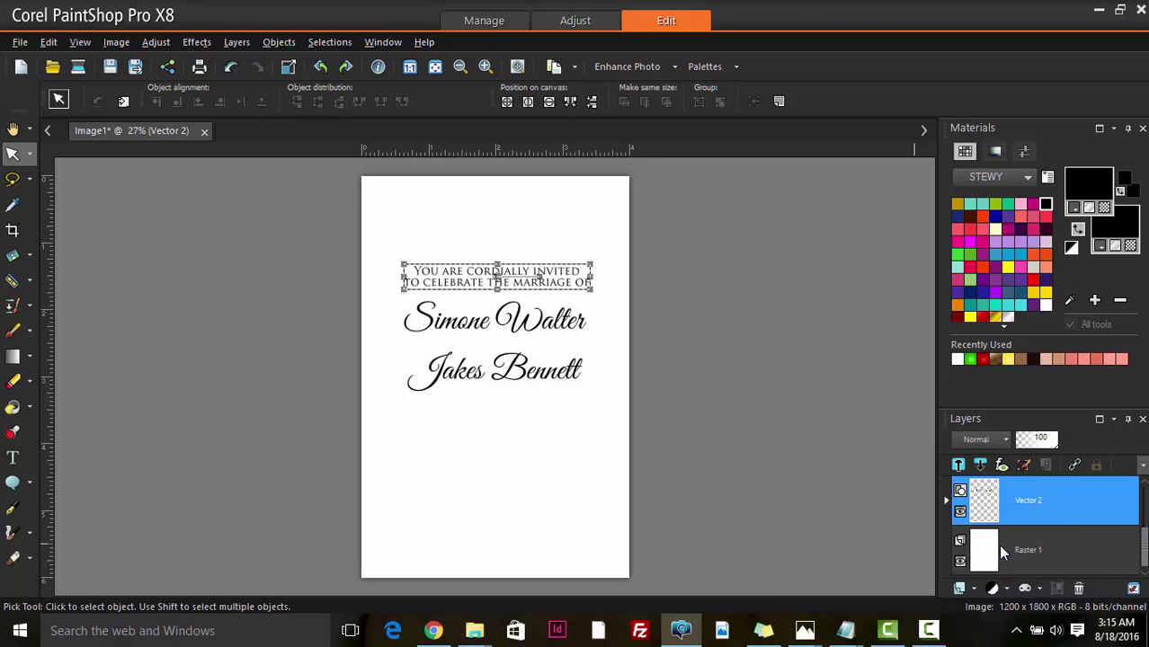
click(998, 544)
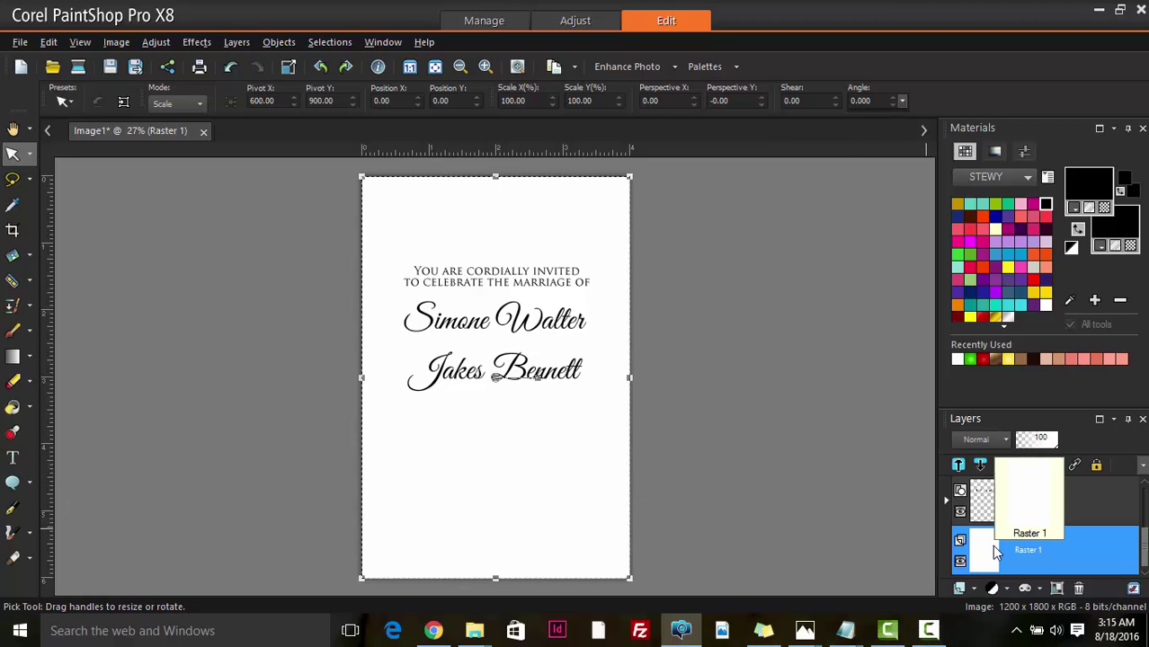
click(22, 455)
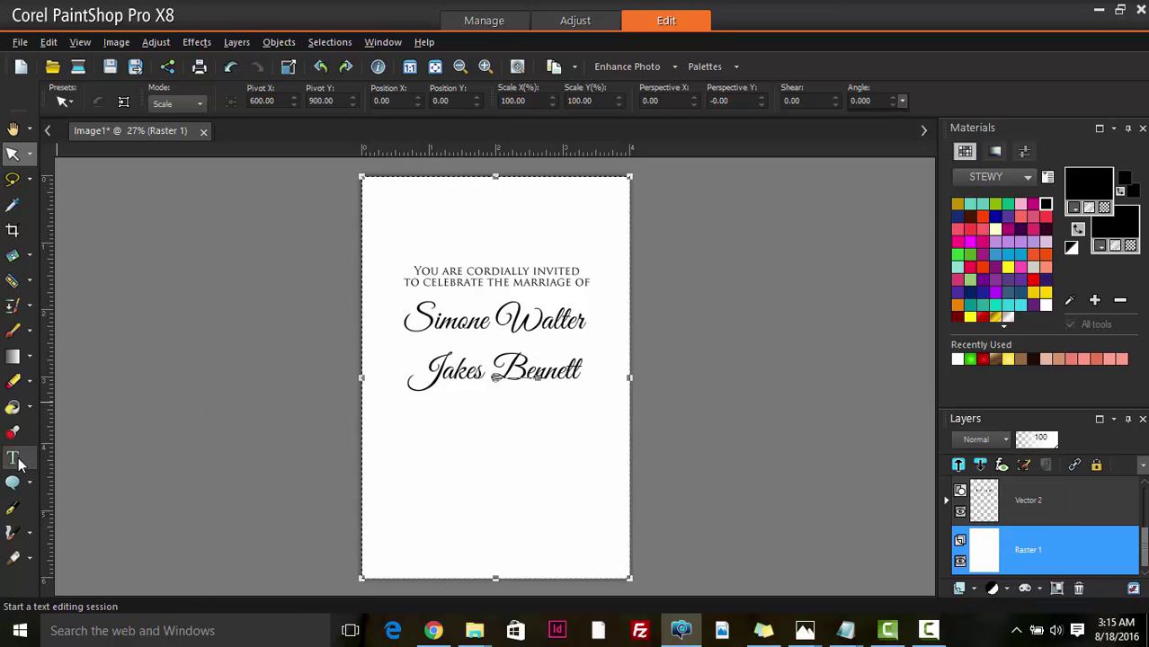
click(455, 470)
scroll(487, 478, up, 1)
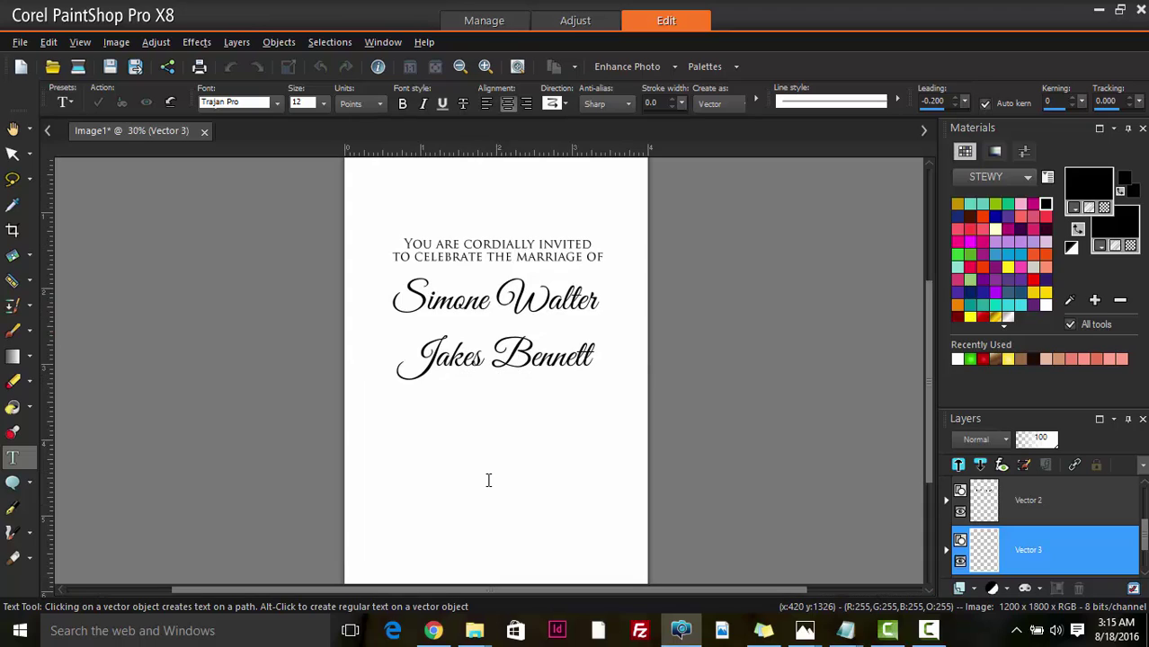
text(&)
scroll(444, 524, up, 3)
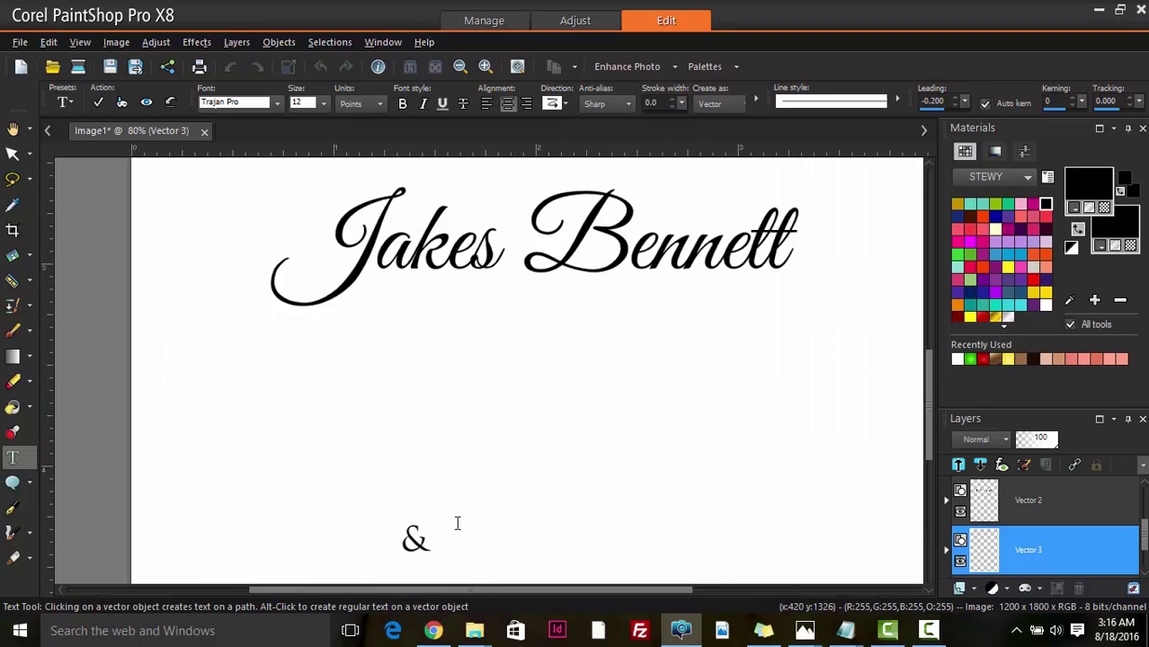
scroll(429, 540, down, 2)
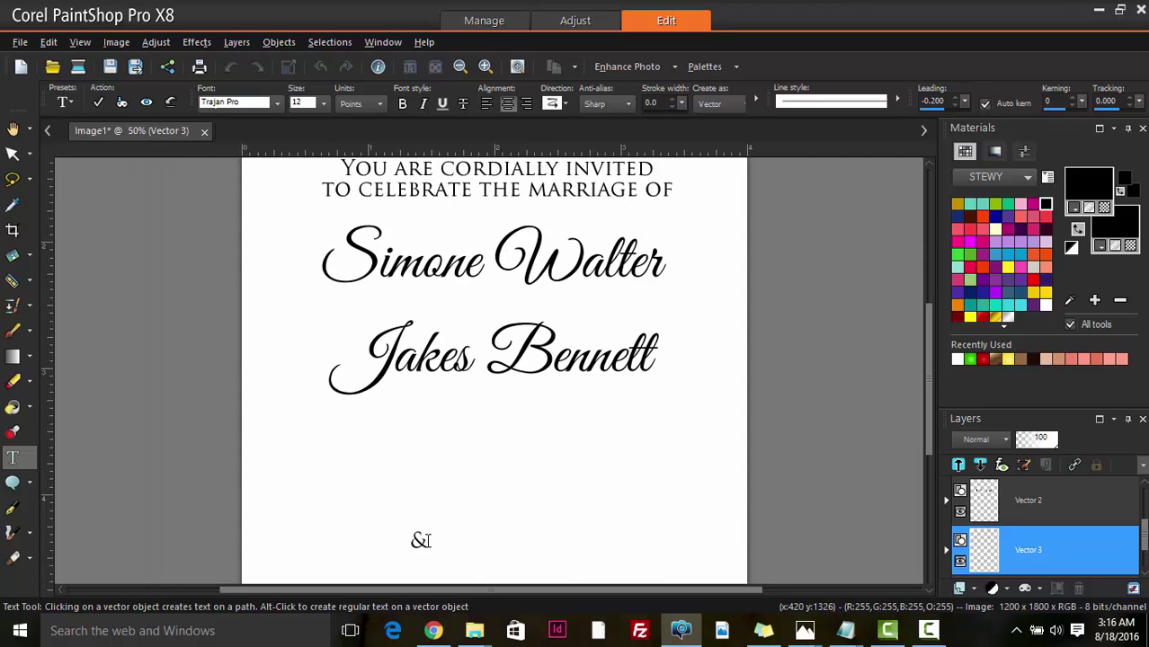
scroll(420, 540, up, 4)
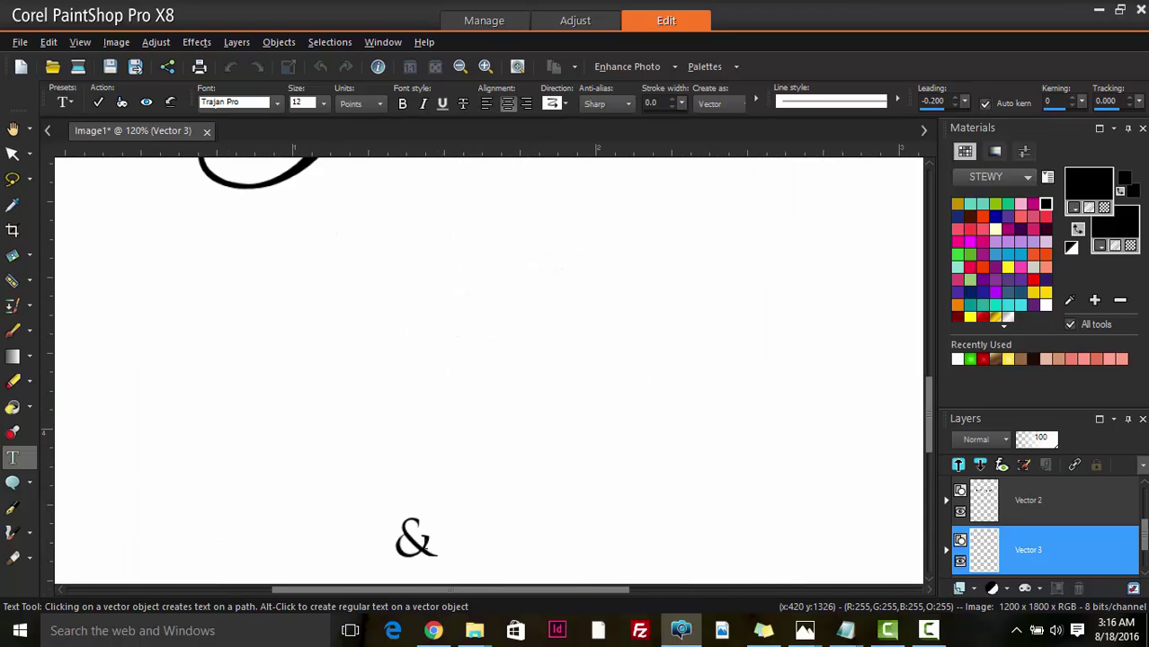
- Set the ampersand in Great Vibes at a larger size and apply
drag(433, 540, 240, 542)
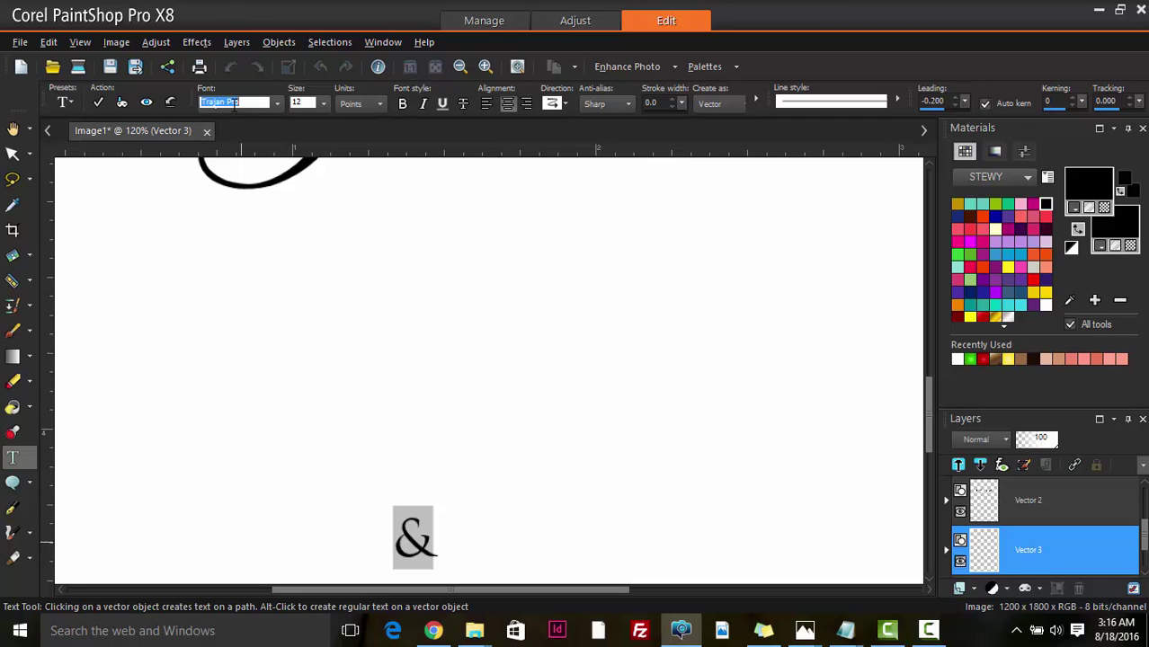
text(Great Vibes)
key(Return)
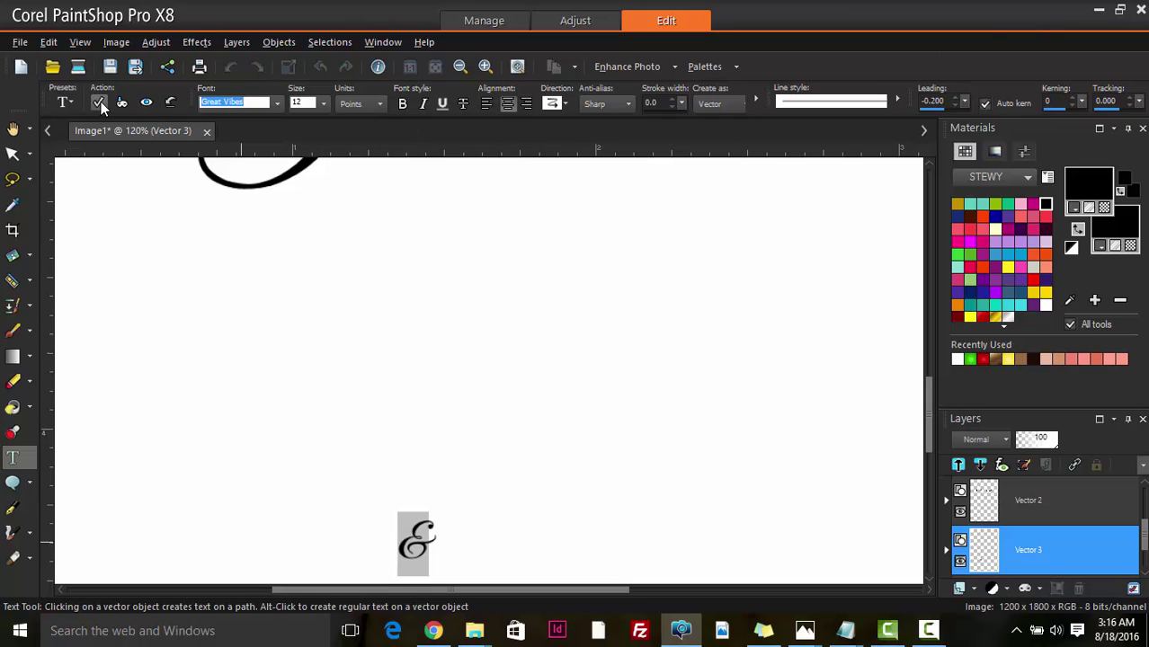
click(297, 102)
scroll(297, 101, up, 3)
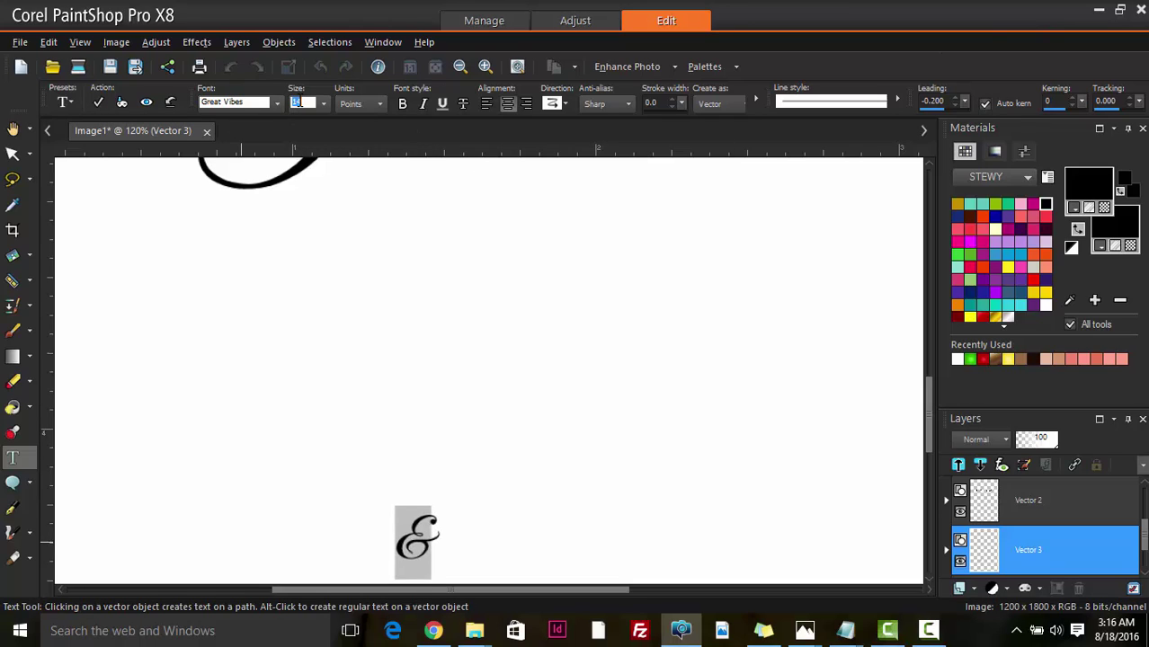
click(98, 102)
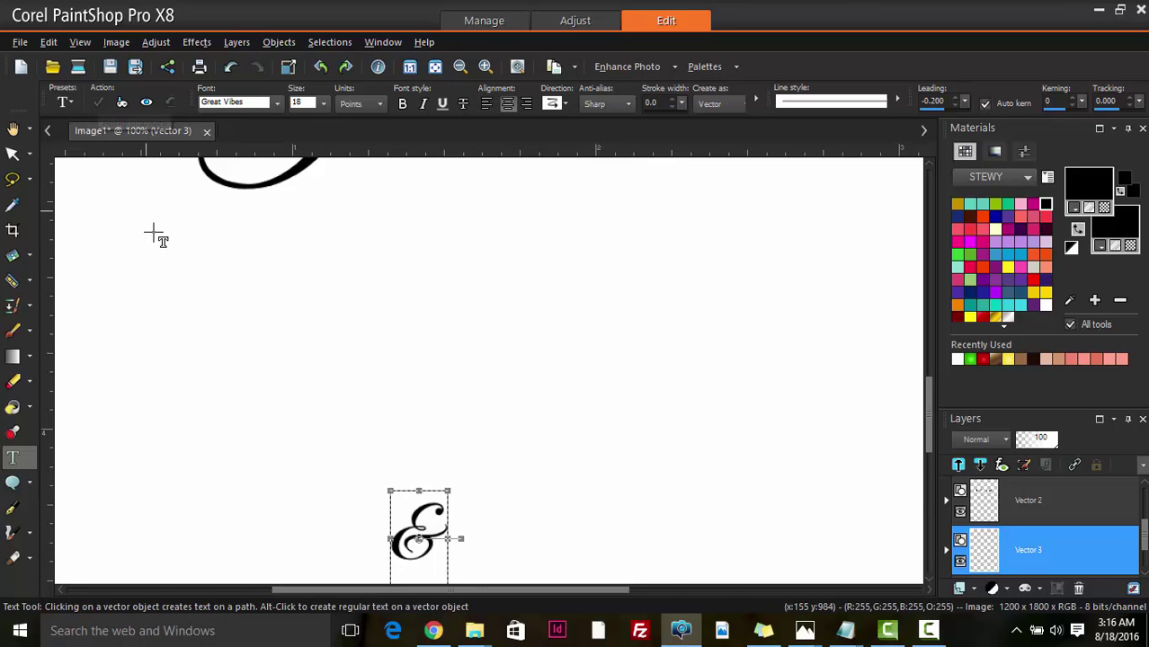
- Delete the stray extra ampersand below the names and deselect the remaining one
scroll(301, 415, down, 4)
scroll(321, 395, down, 2)
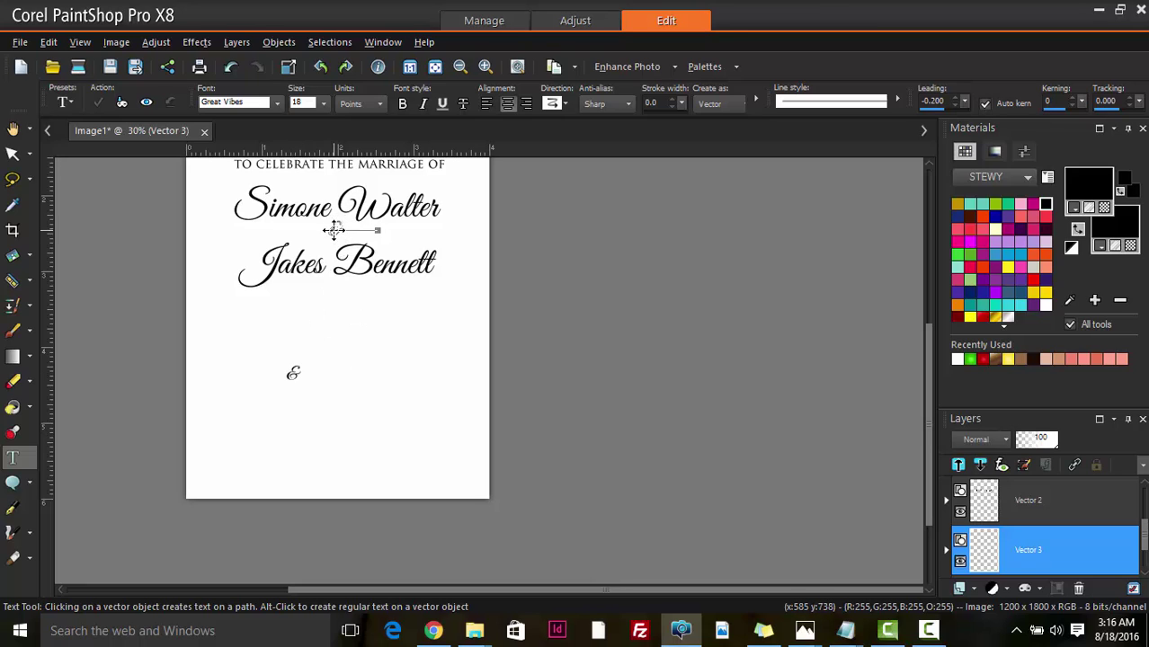
key(Delete)
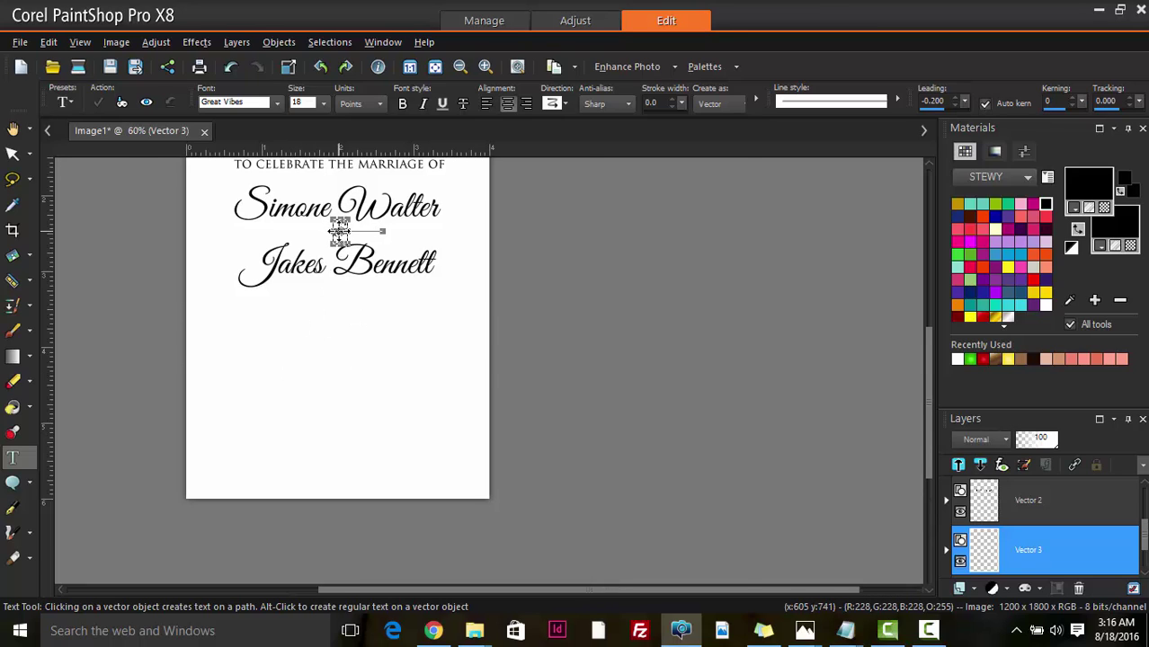
scroll(343, 236, up, 2)
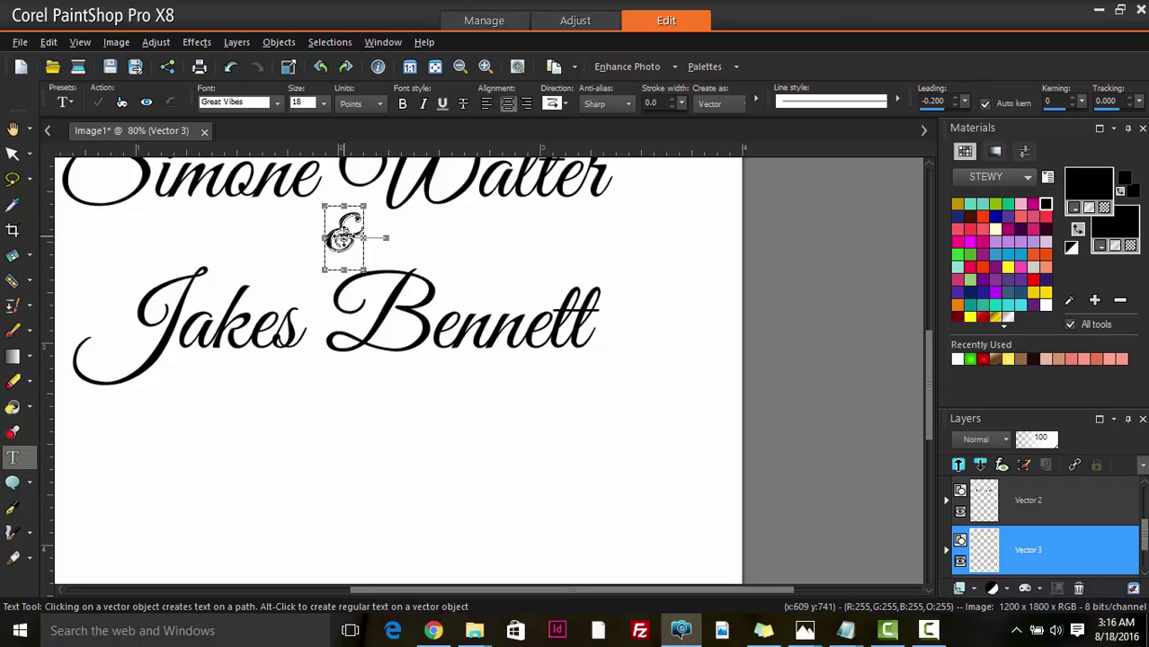
click(13, 154)
scroll(144, 315, down, 3)
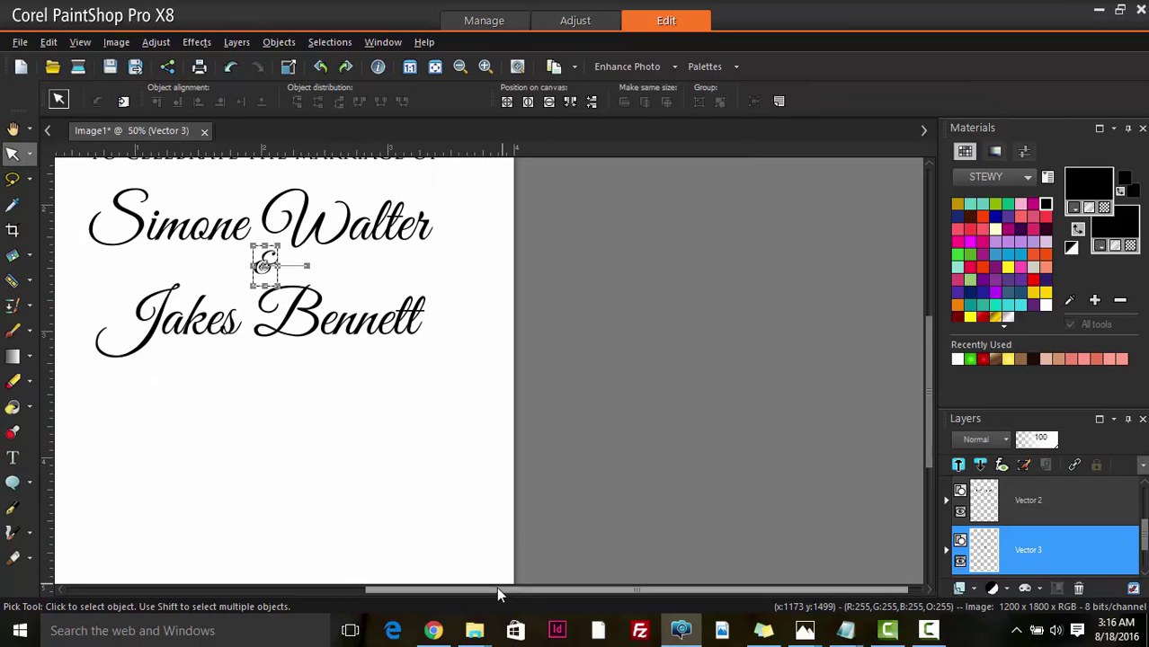
scroll(415, 497, down, 1)
click(416, 486)
- Append an 's' to the end of the upper name's surname and apply
scroll(416, 471, down, 2)
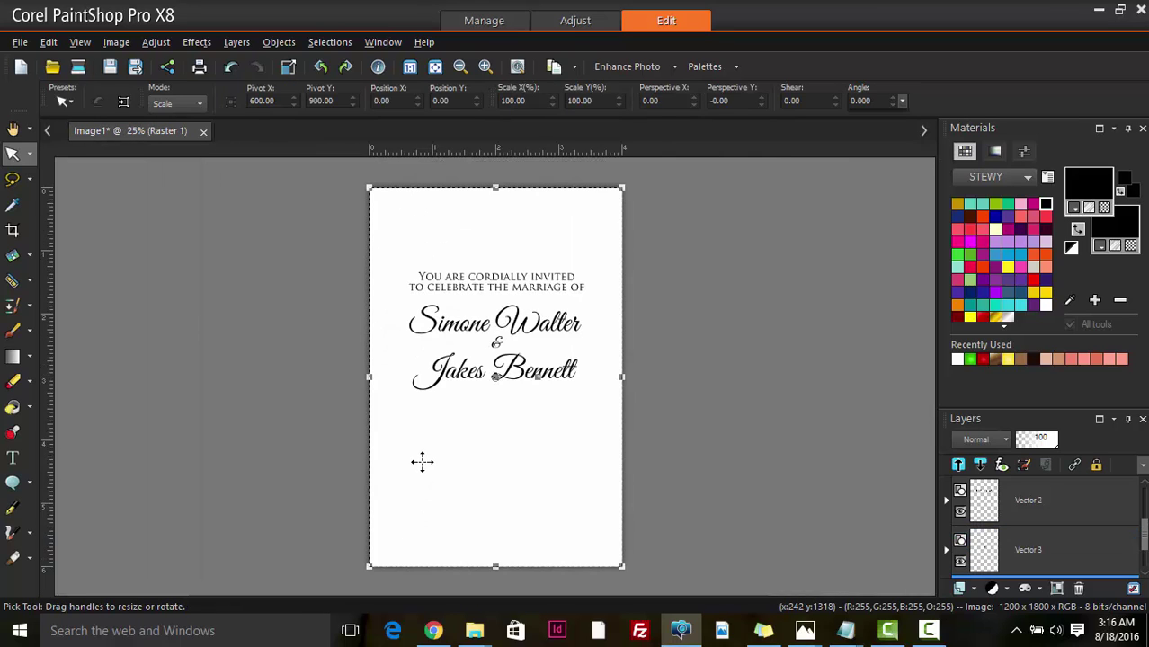
scroll(430, 452, down, 1)
click(13, 128)
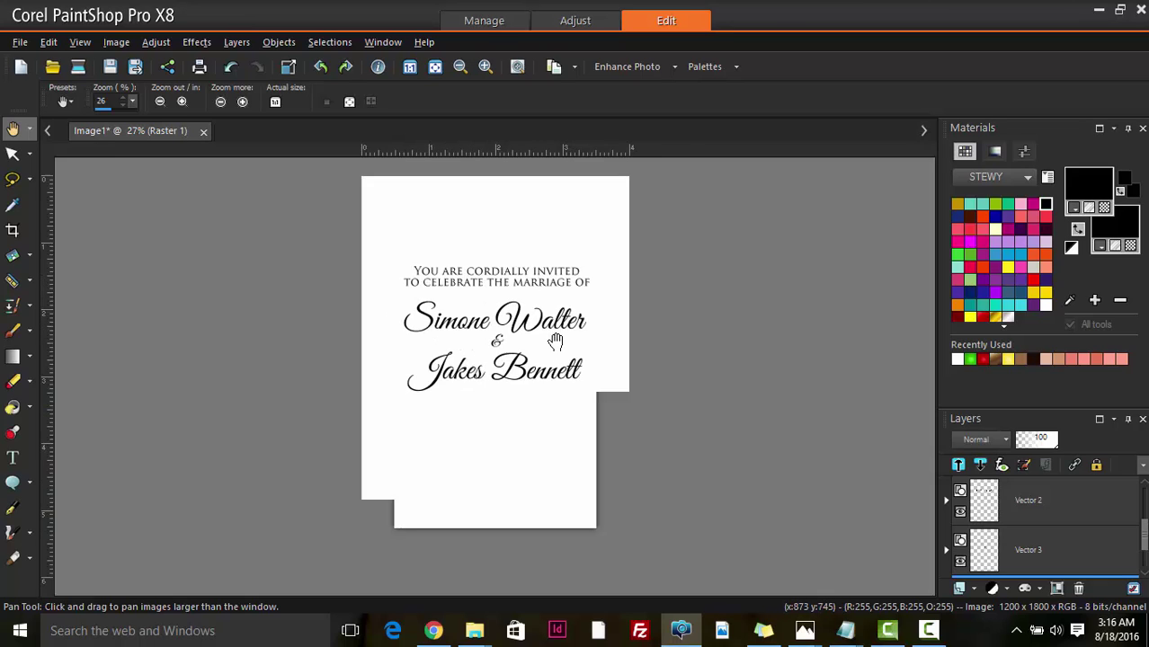
scroll(546, 342, up, 3)
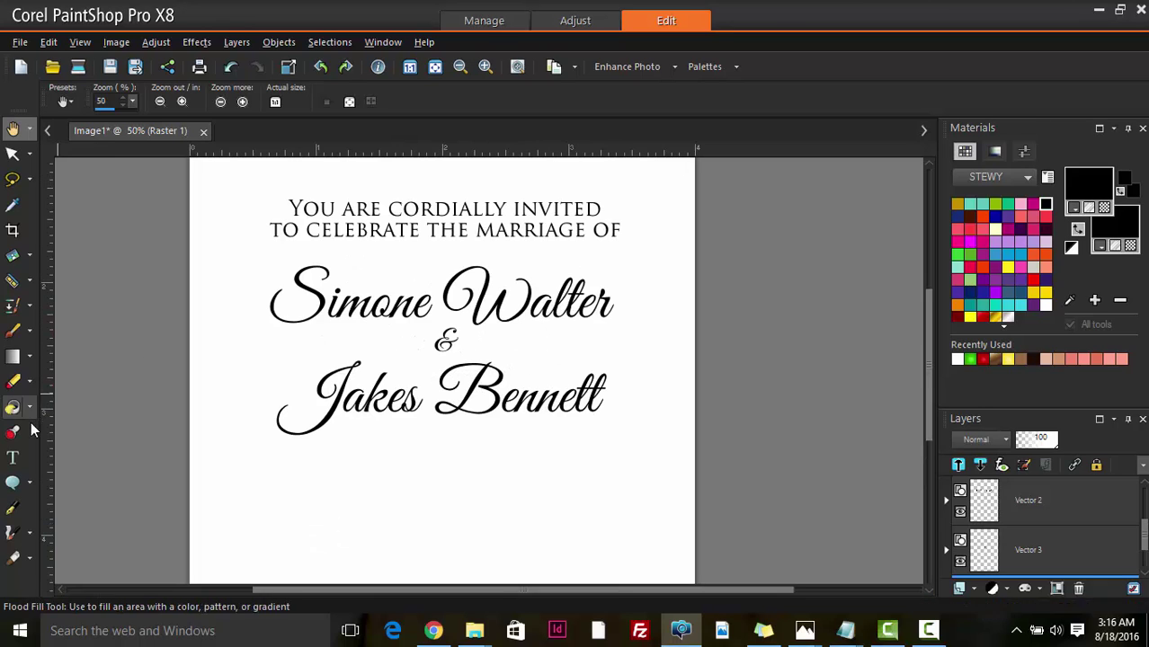
click(12, 458)
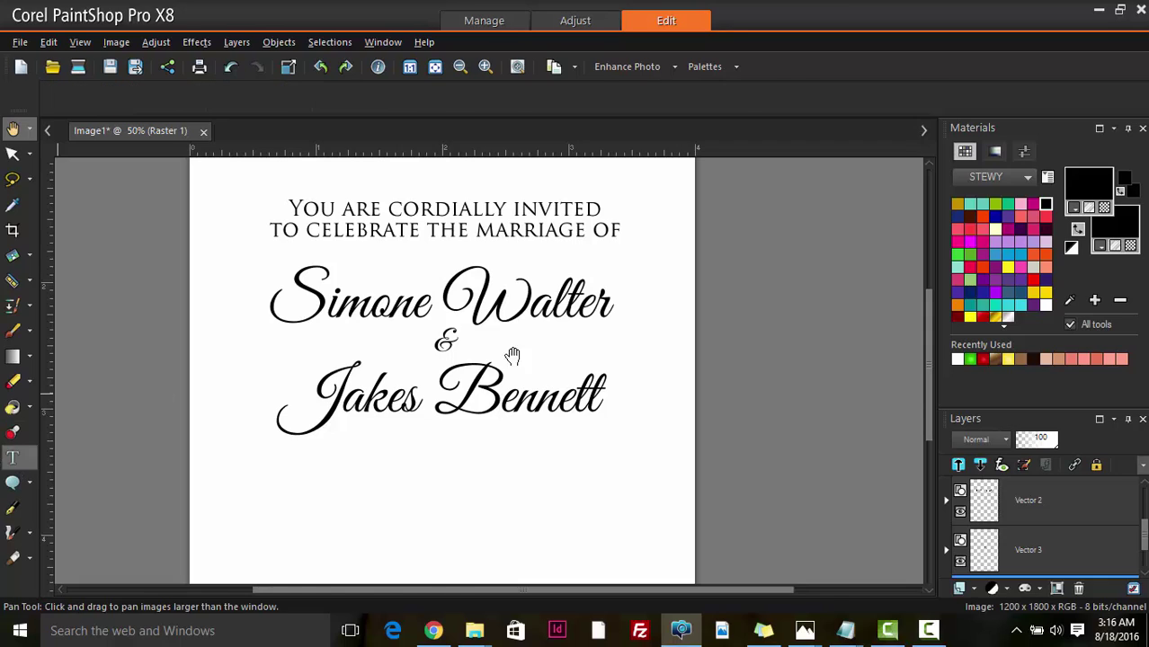
click(594, 304)
key(Right)
text(s)
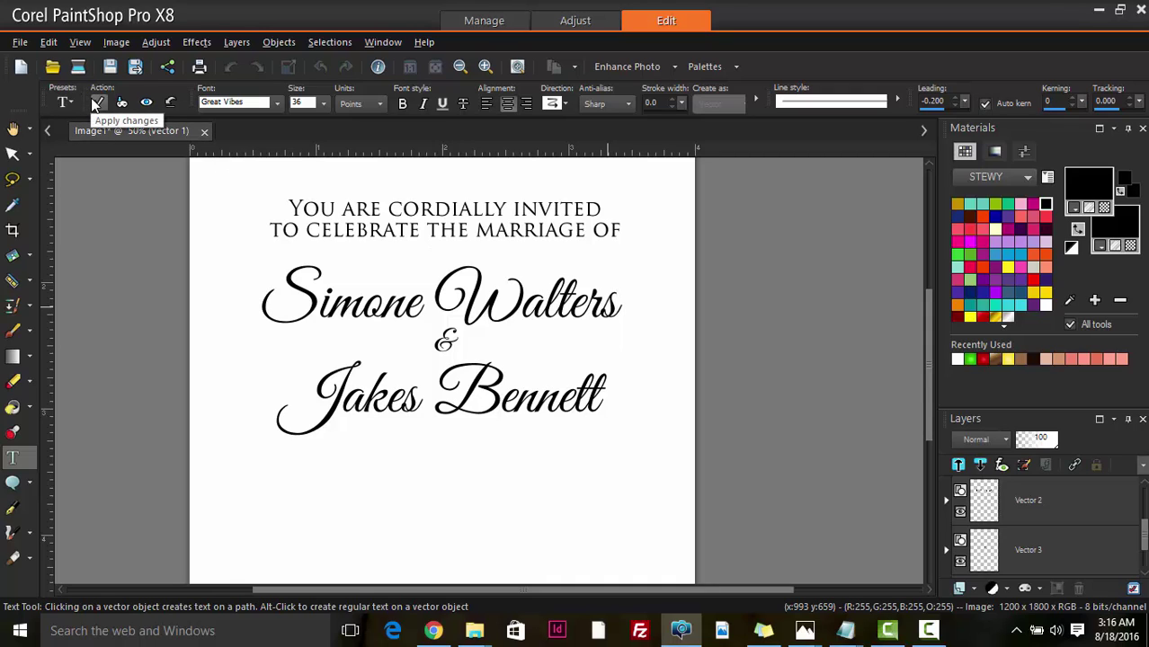
click(97, 104)
- Select the ampersand's layer, then the Raster 1 background layer
scroll(410, 514, down, 2)
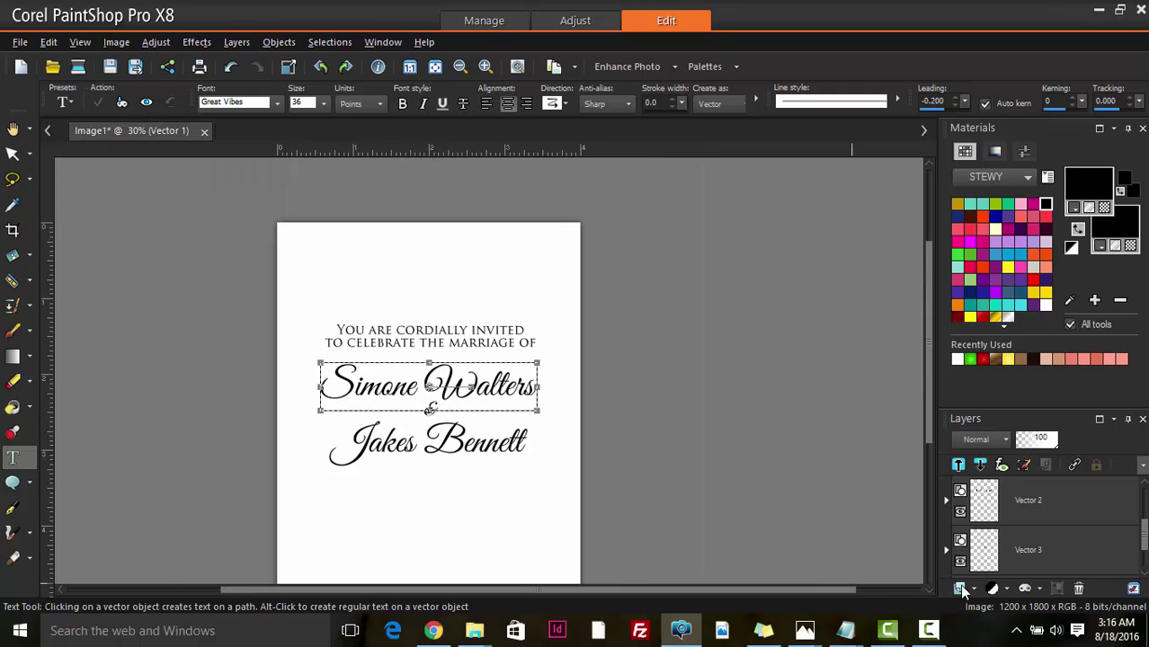
click(992, 549)
scroll(992, 549, down, 1)
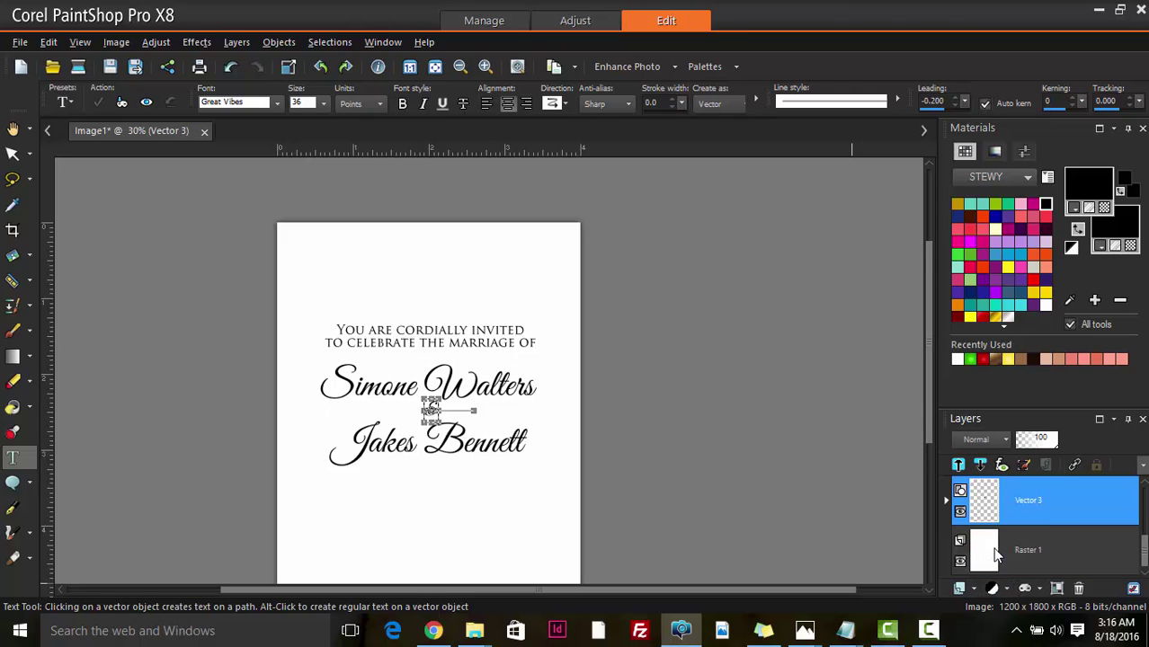
click(989, 551)
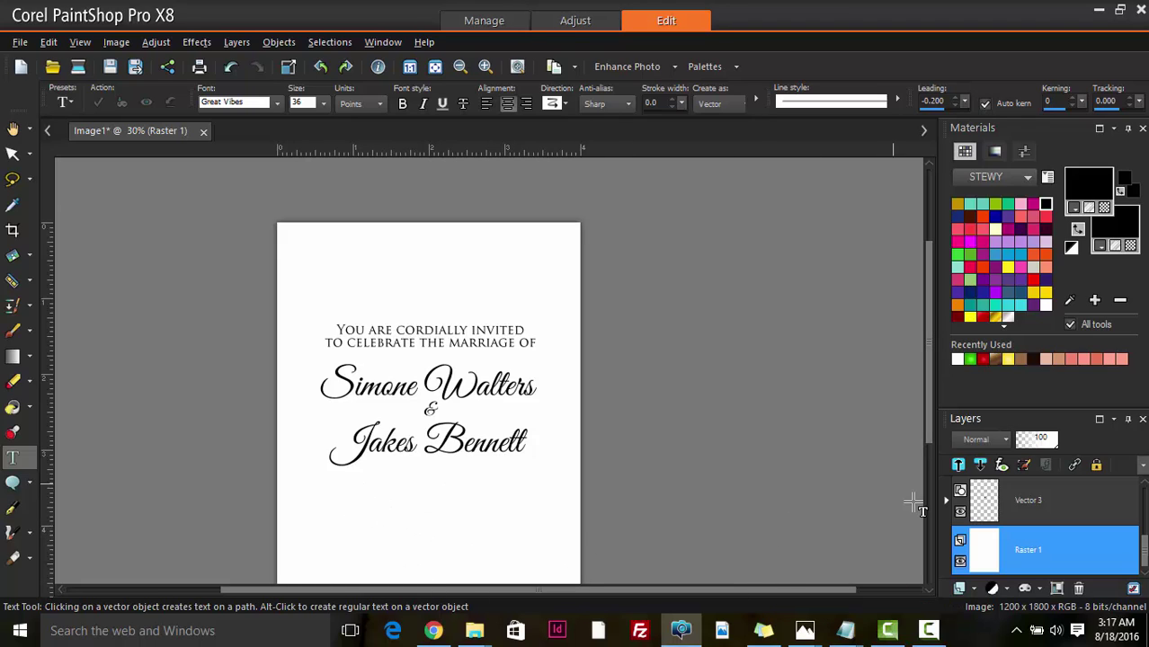
- Duplicate the Trajan Pro heading's layer and drag the copy below the second name
click(12, 153)
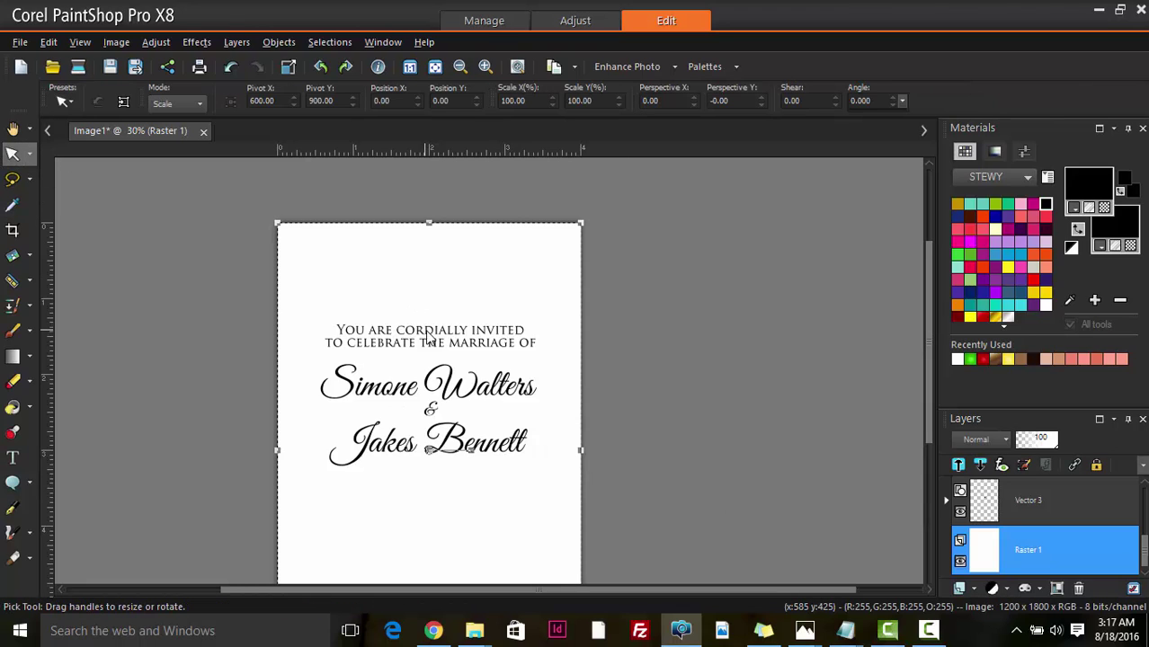
click(425, 329)
click(1018, 530)
right_click(991, 549)
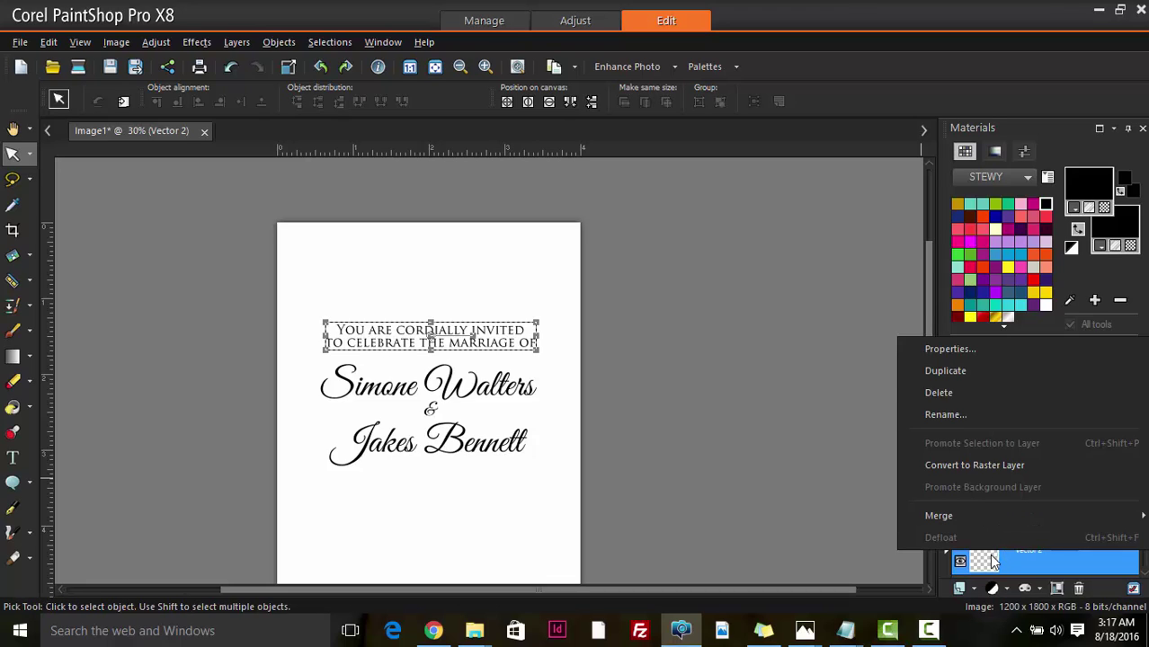
click(949, 369)
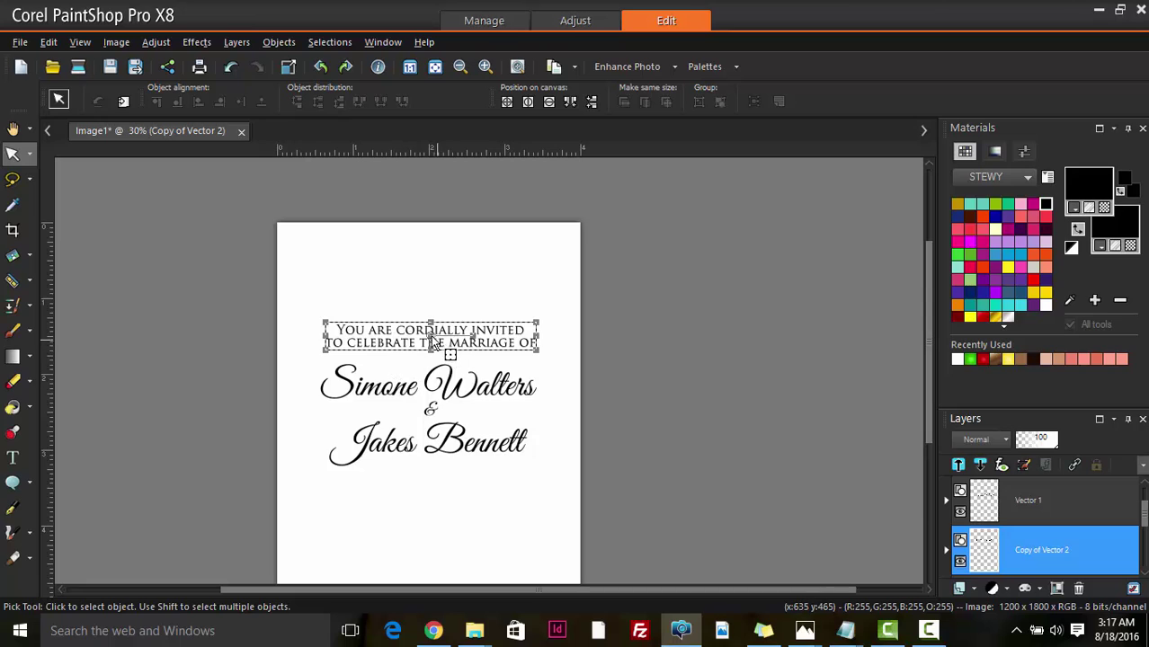
drag(430, 335, 425, 488)
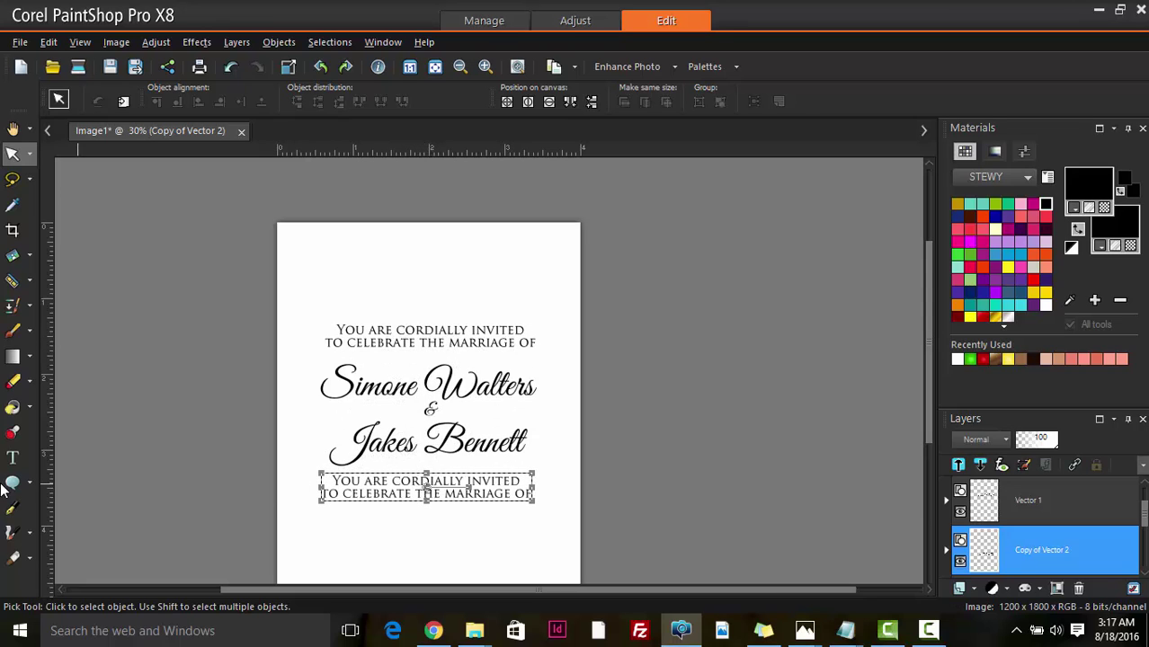
- Replace the copied heading with the date 'on SATurday July 27, 2017', breaking the line before July
click(12, 459)
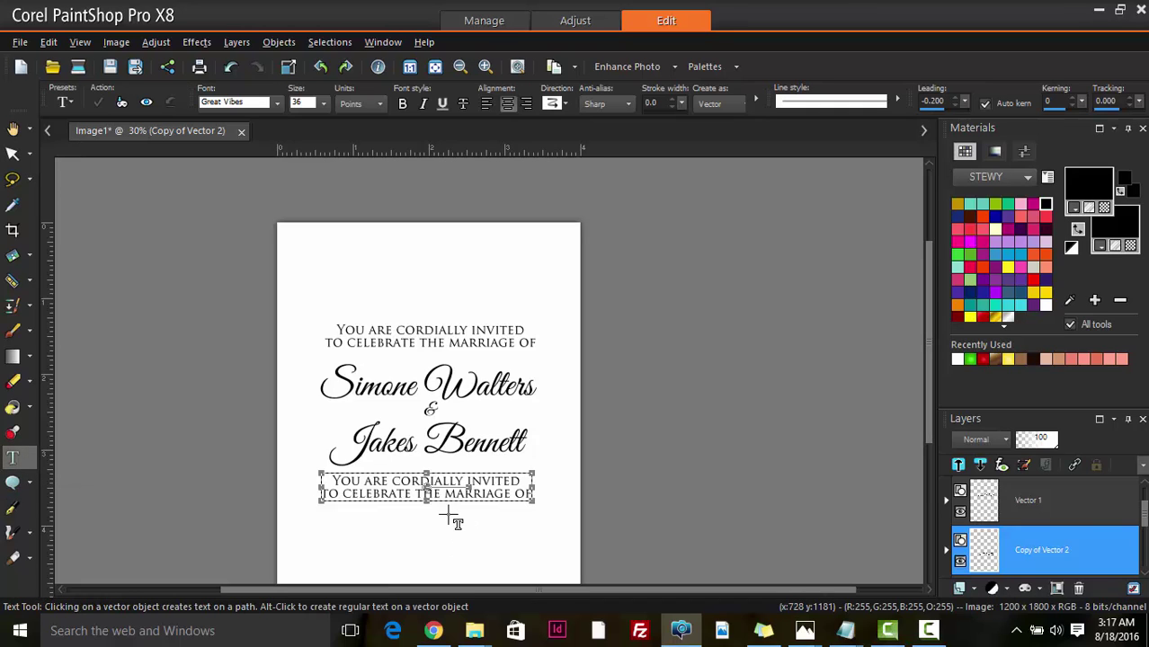
click(416, 497)
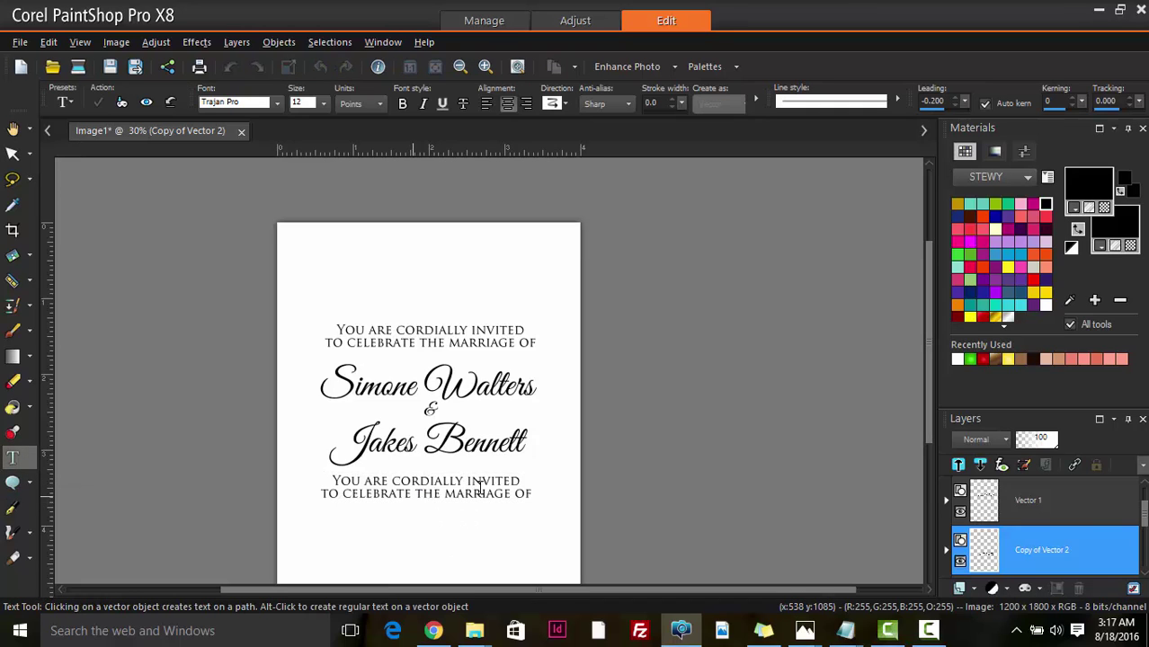
drag(480, 488, 457, 506)
scroll(422, 520, up, 3)
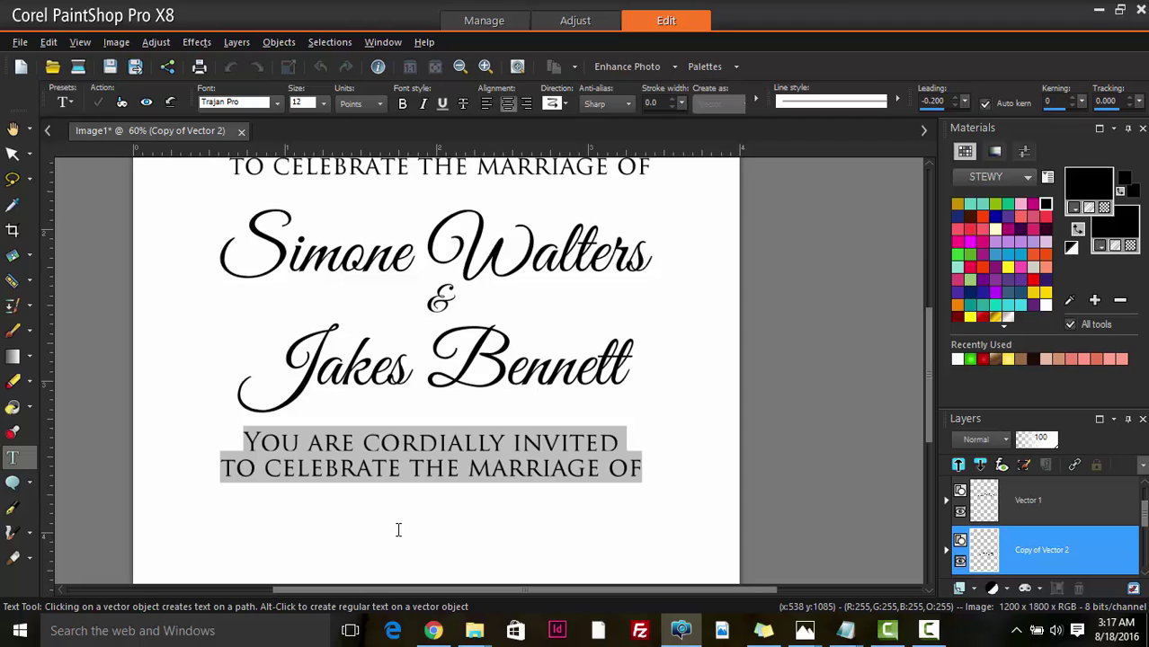
scroll(398, 531, down, 1)
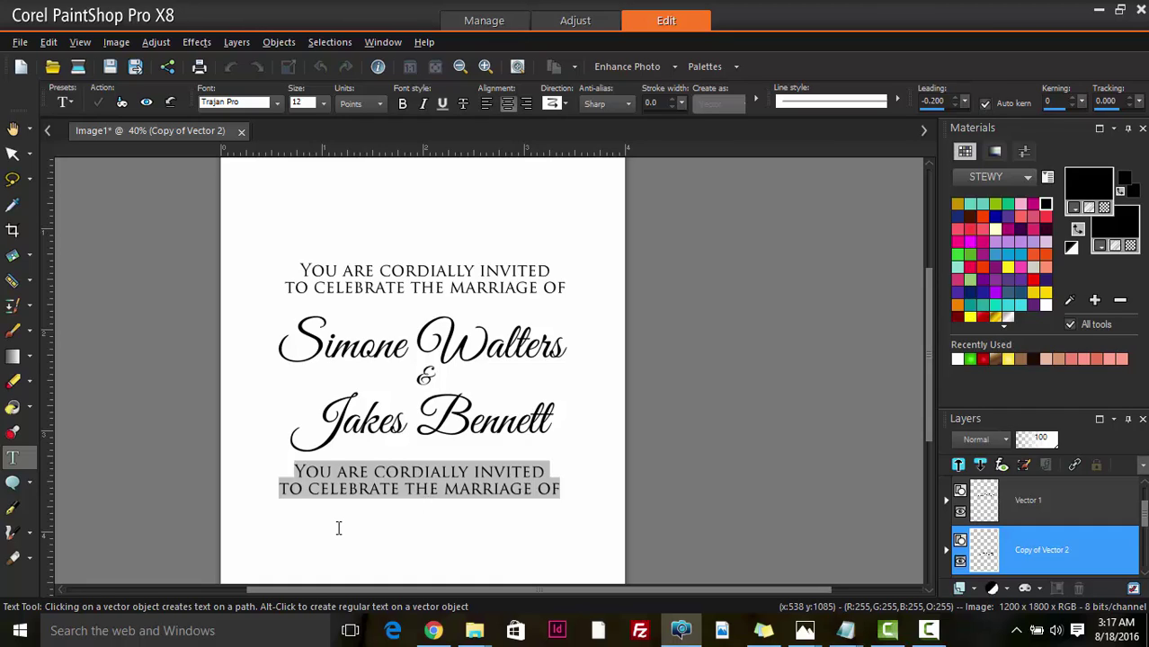
text(on S)
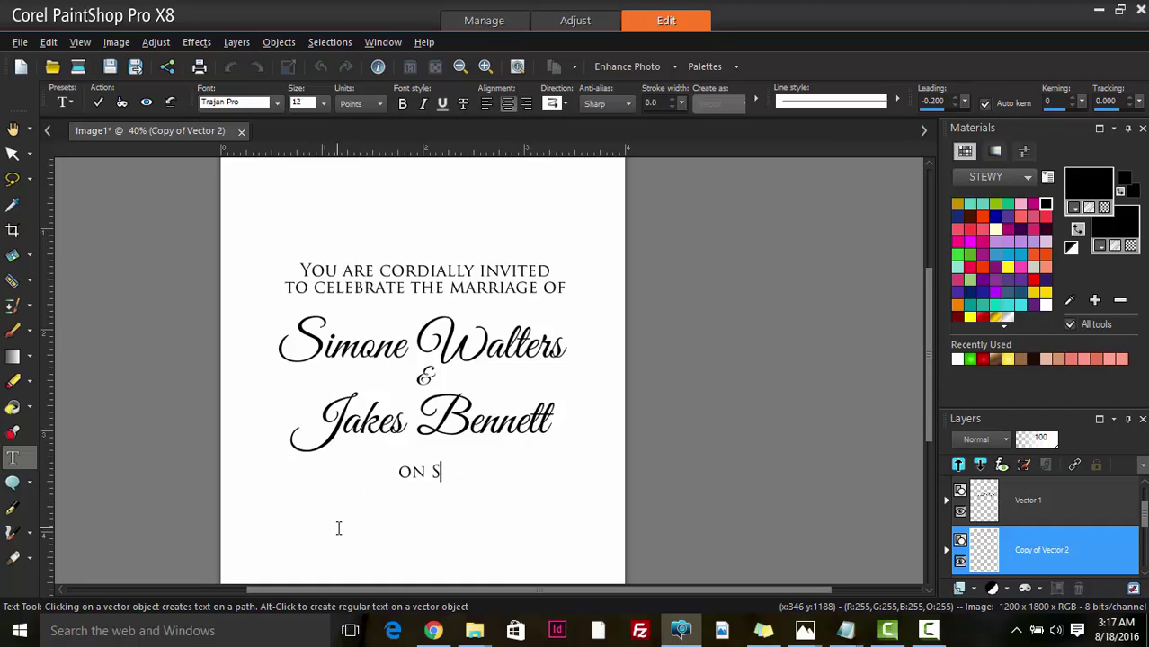
text(ATurd)
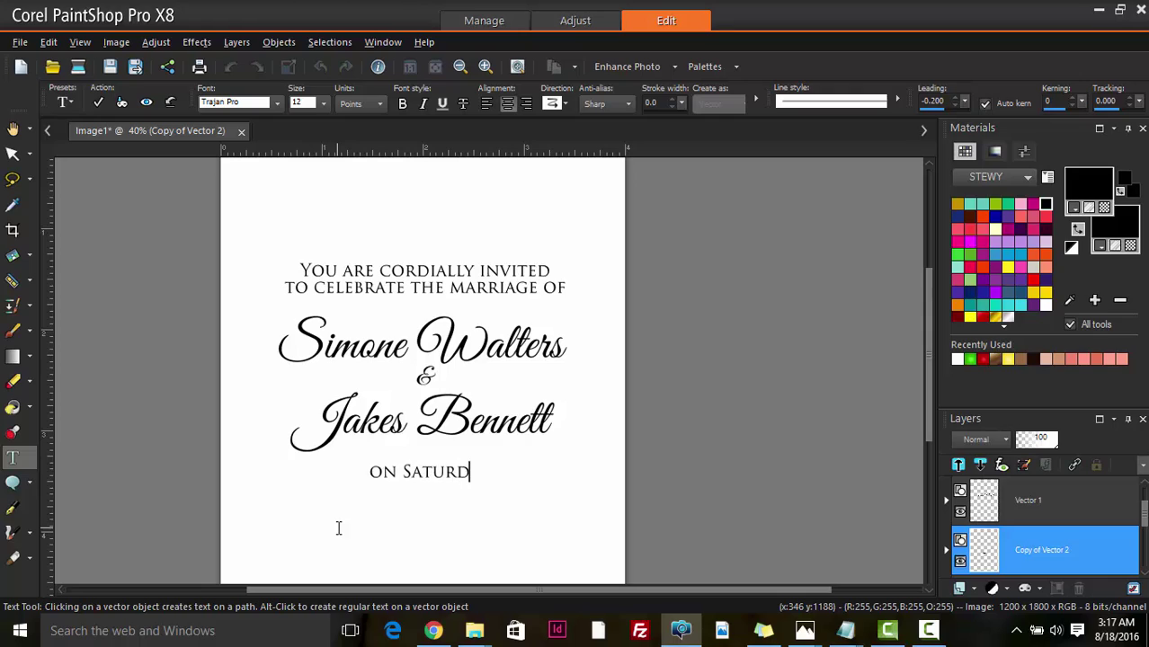
text(ay)
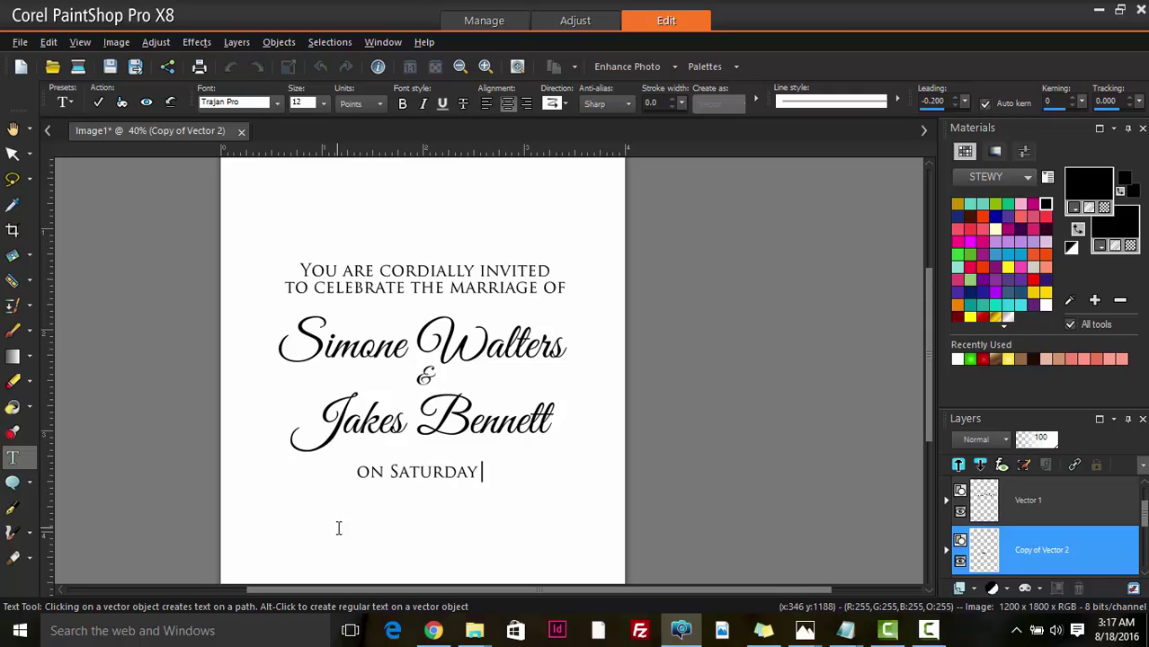
text( July)
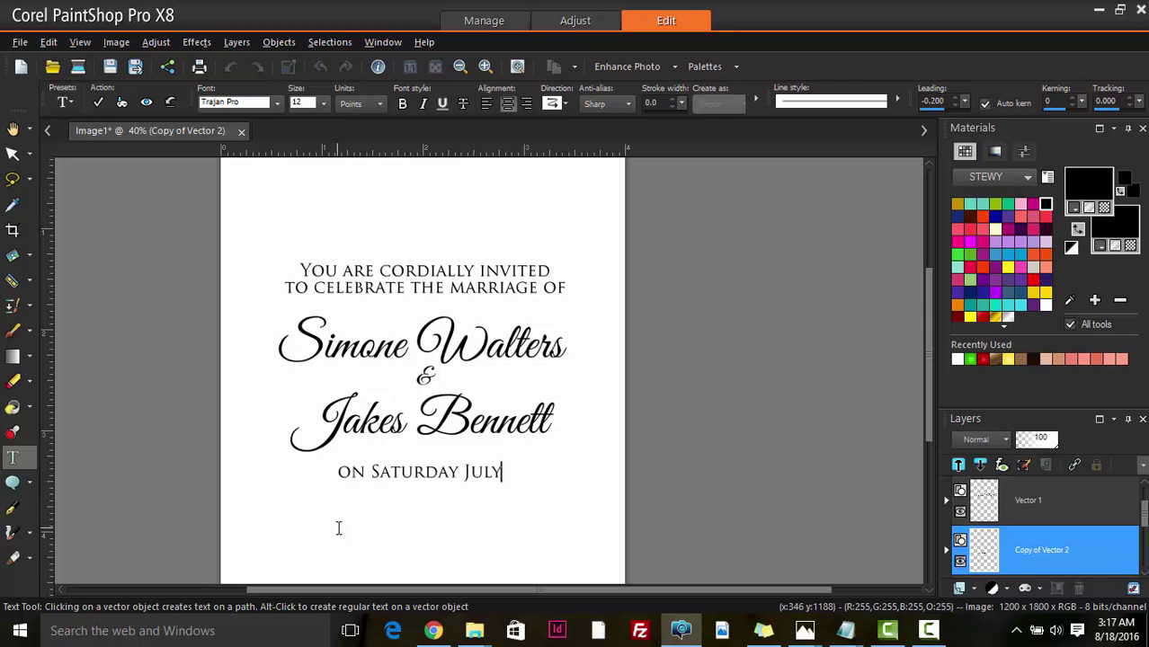
text( 27)
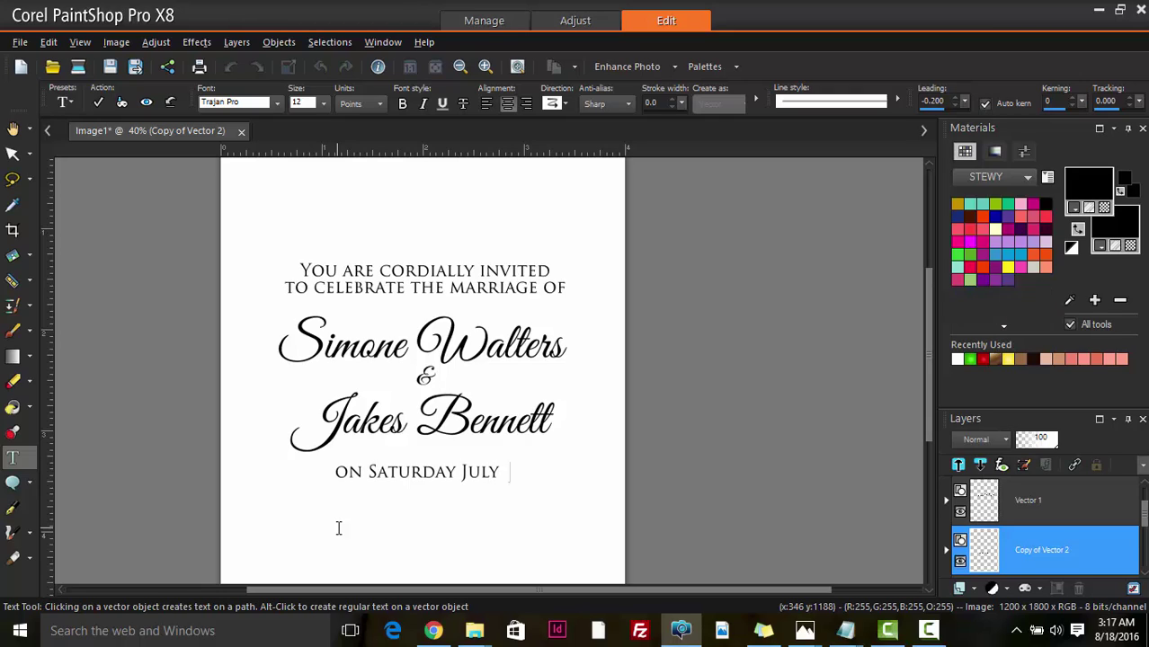
text(,)
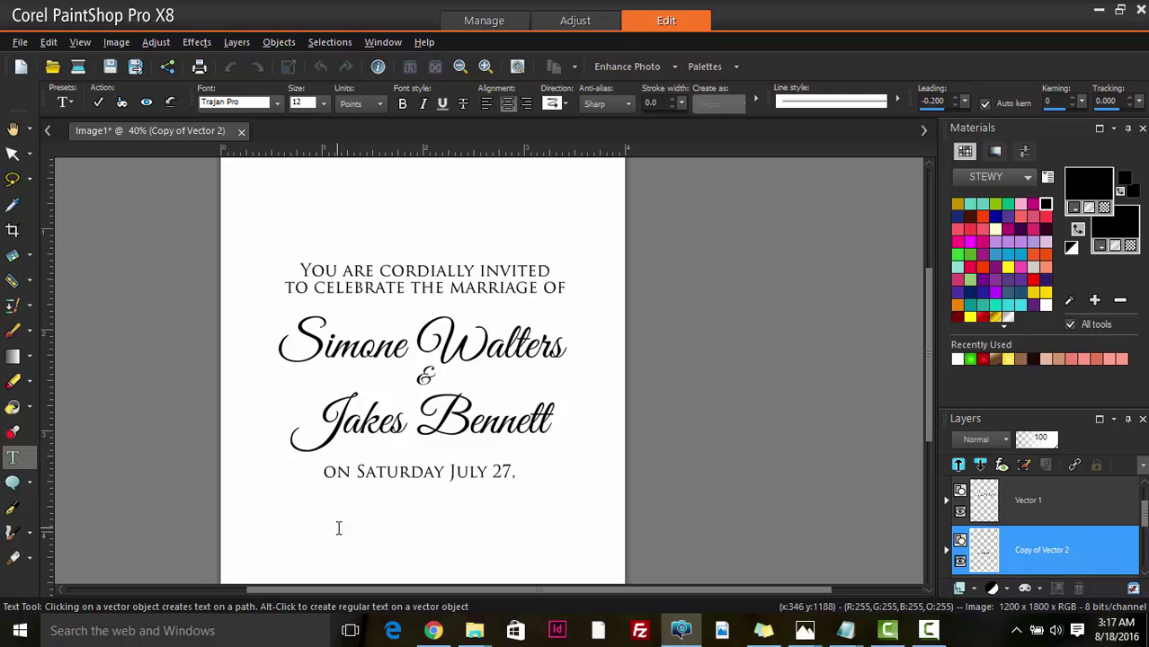
text( 2017)
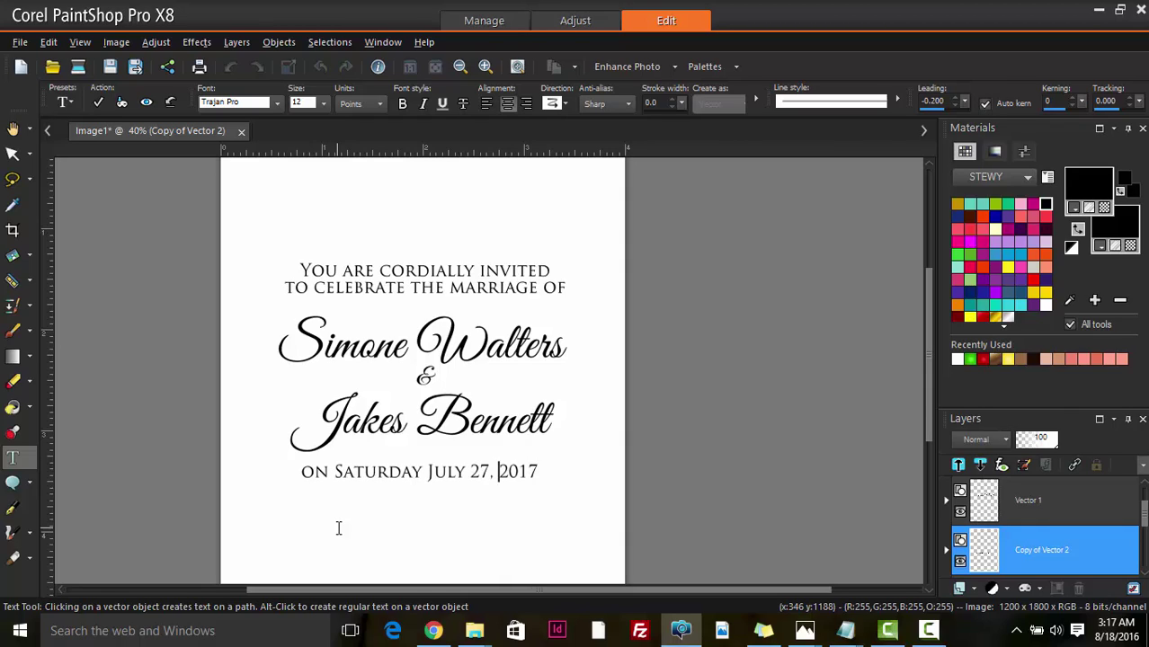
key(Left)
key(Left)
key(Left)
key(Left)
key(Left)
key(Left)
key(Left)
key(Left)
key(Left)
key(Return)
key(Right)
key(Right)
key(Right)
key(Right)
key(Right)
key(Right)
key(Right)
key(BackSpace)
text(,)
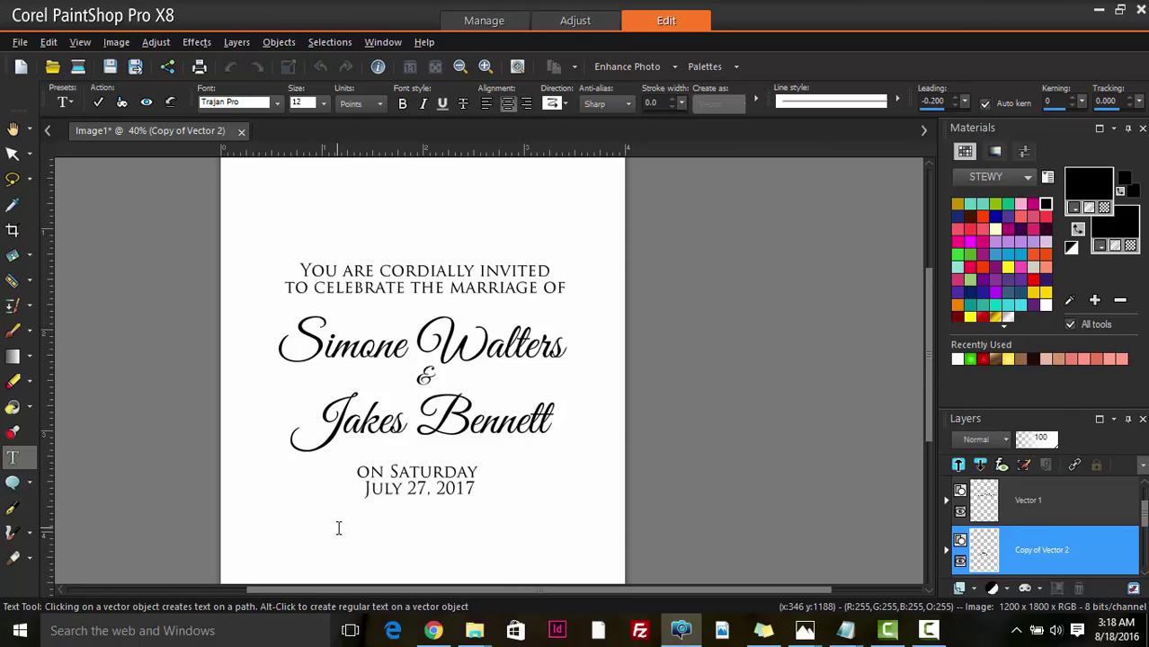
- Add the lines 'AT RICHMONTS Park Church' and 'at 2 in the afternoon' below the date
key(Return)
text(AT RICHMONTS)
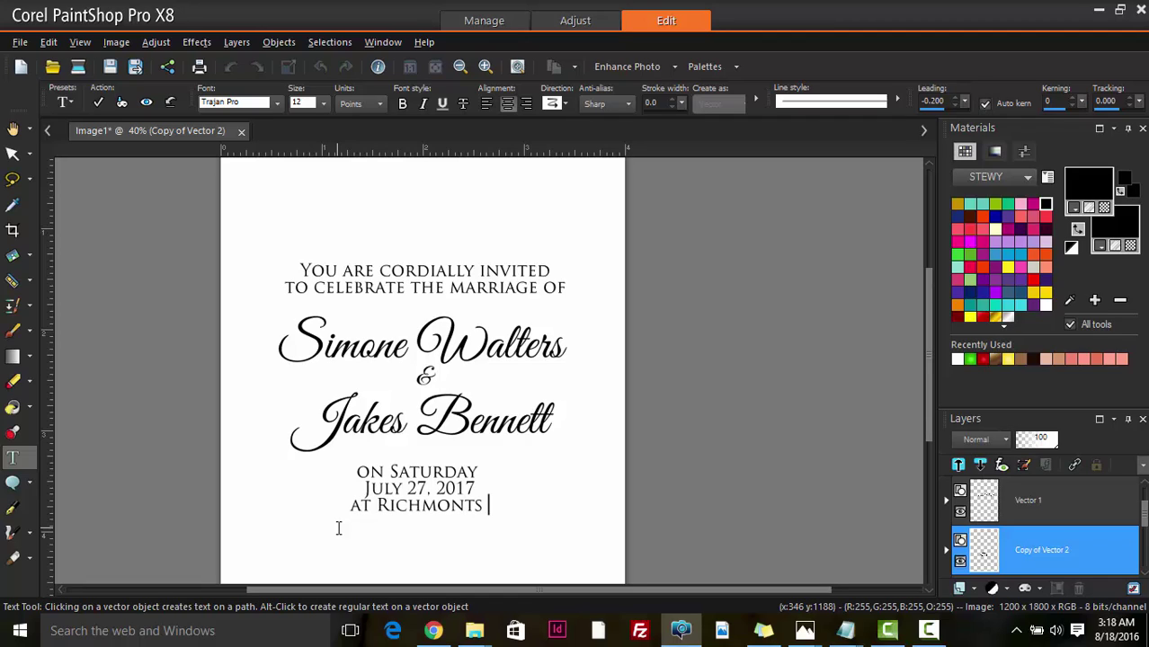
text( Park)
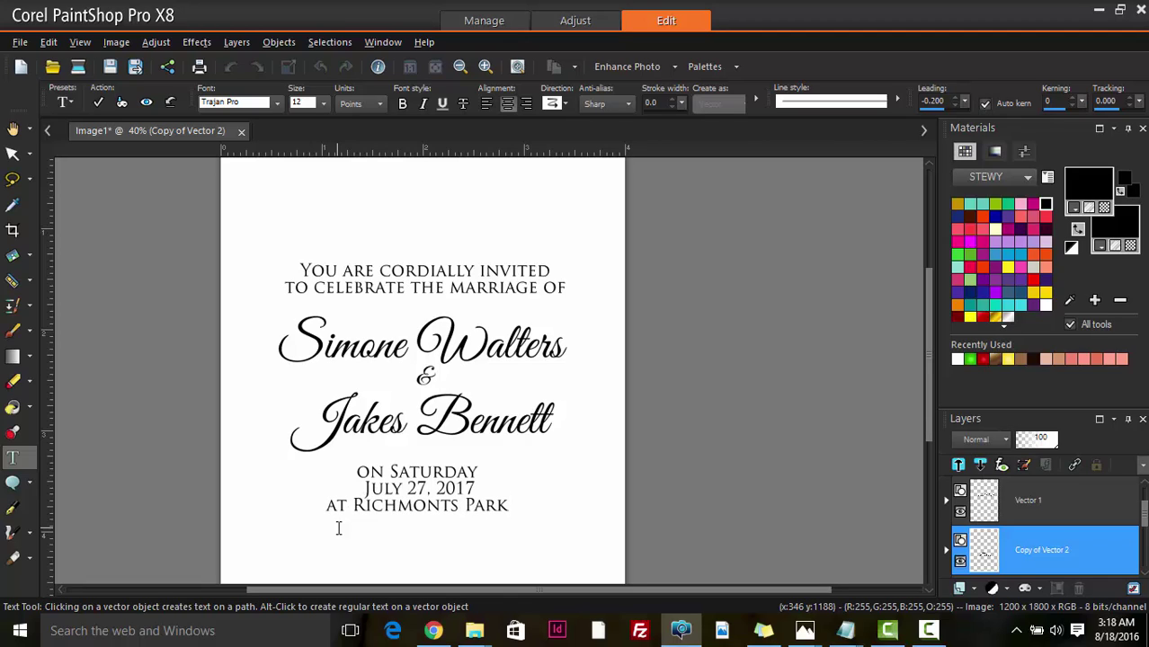
text( Church)
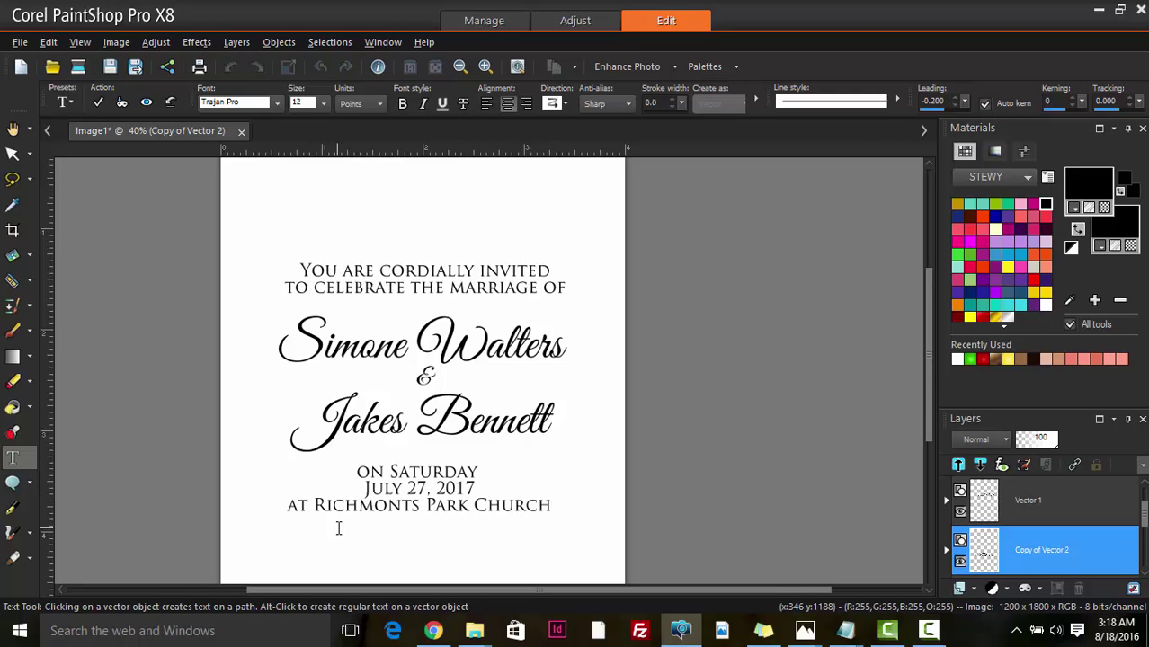
text(at 2)
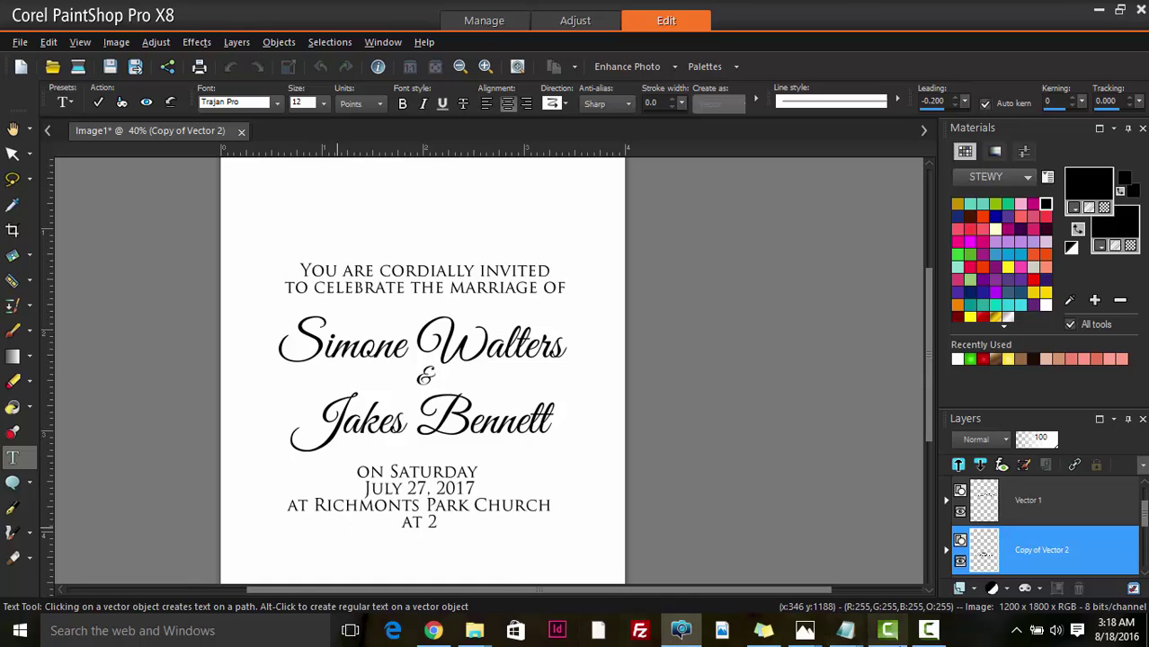
click(894, 635)
click(896, 636)
click(918, 639)
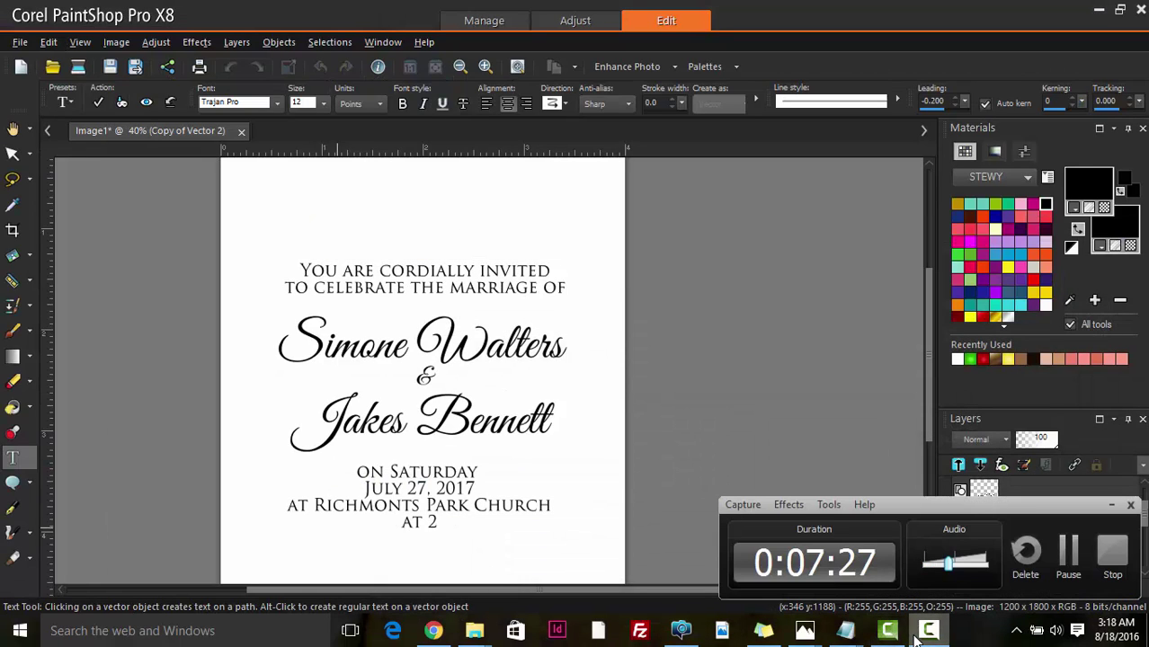
click(917, 639)
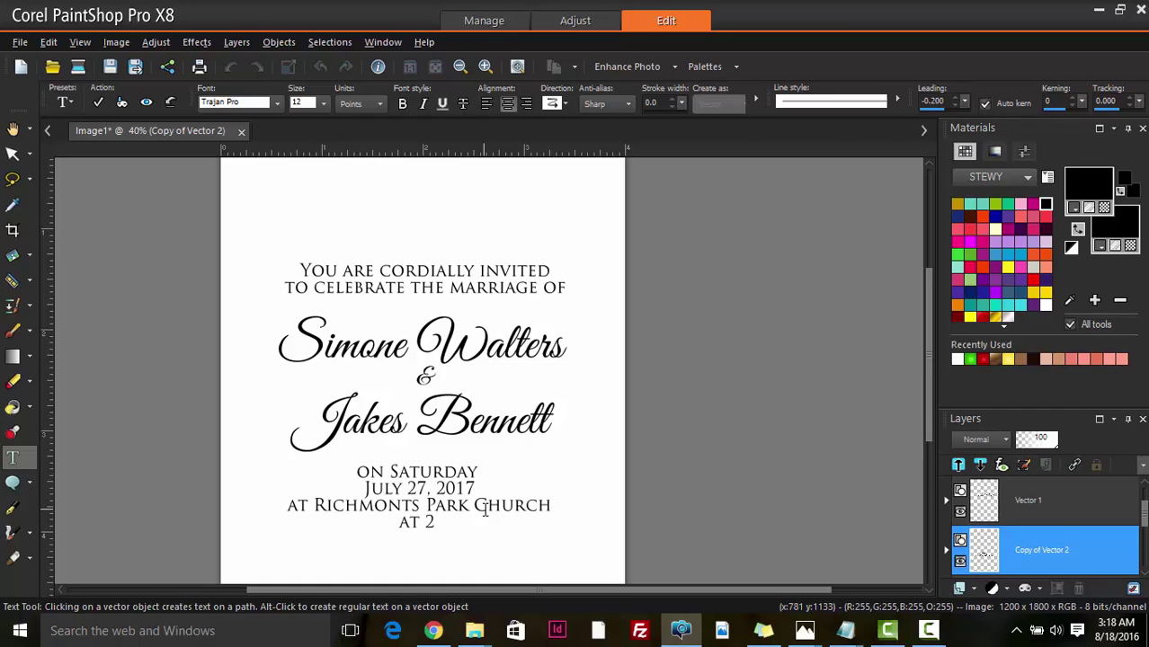
text(in th)
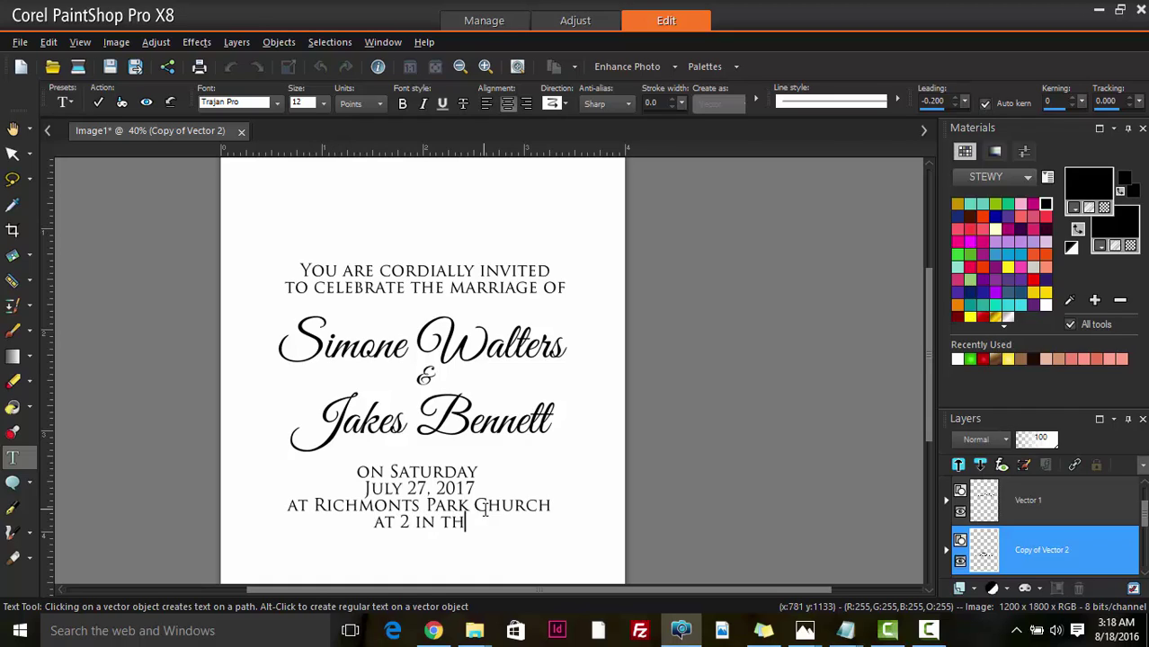
text(e after)
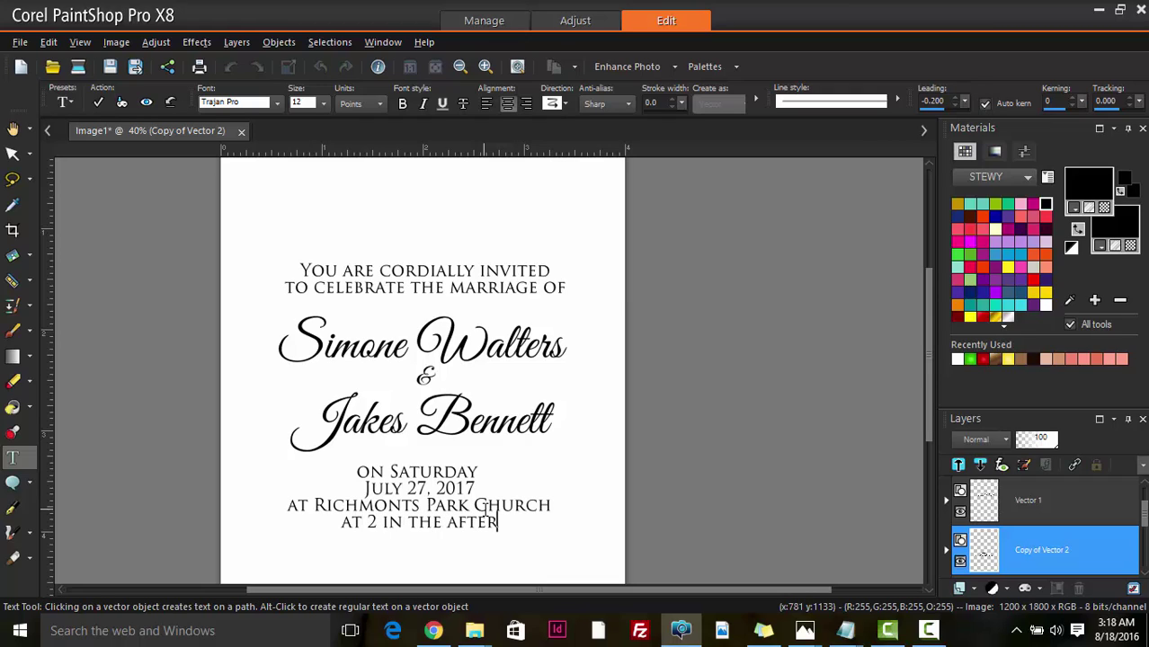
text(noon)
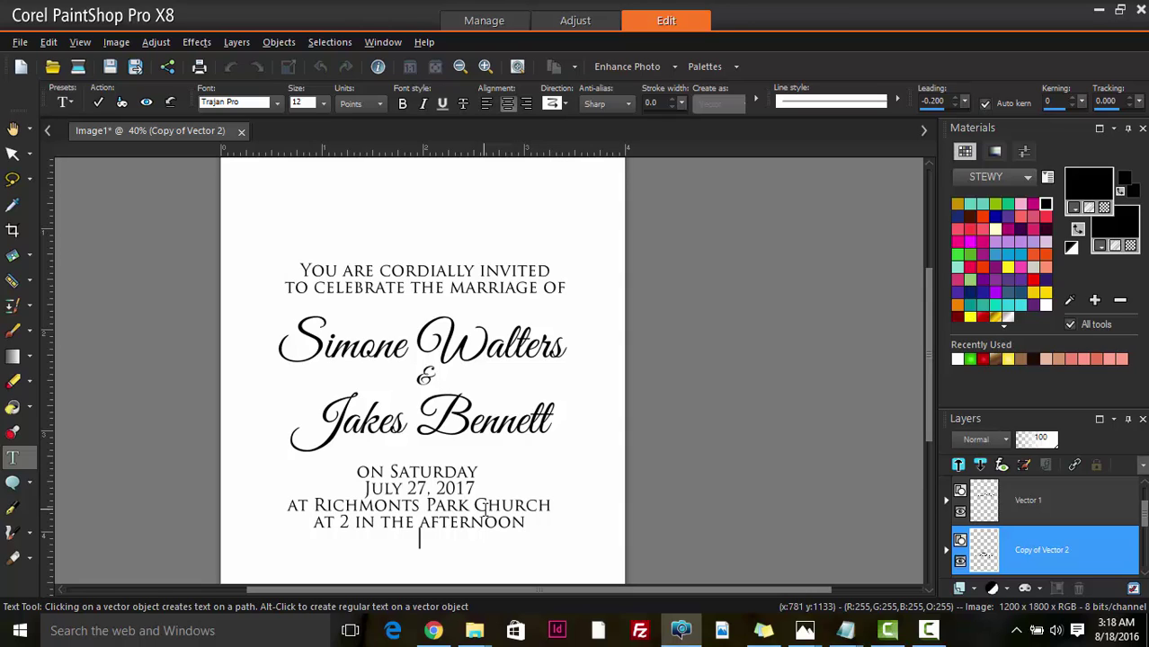
- Type 'RECEPTION FOLLOWS AT' and 'RICHMONTS PARK HOTEL' on two new lines, fixing the hotel typo
scroll(487, 515, down, 2)
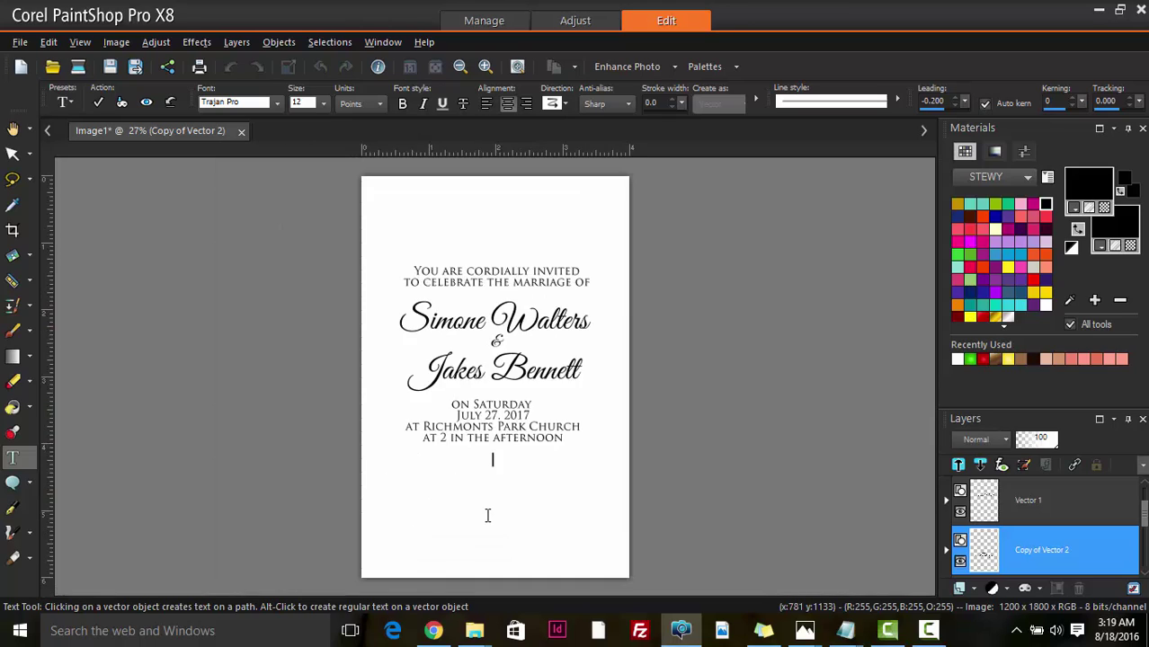
text(RECEPTION )
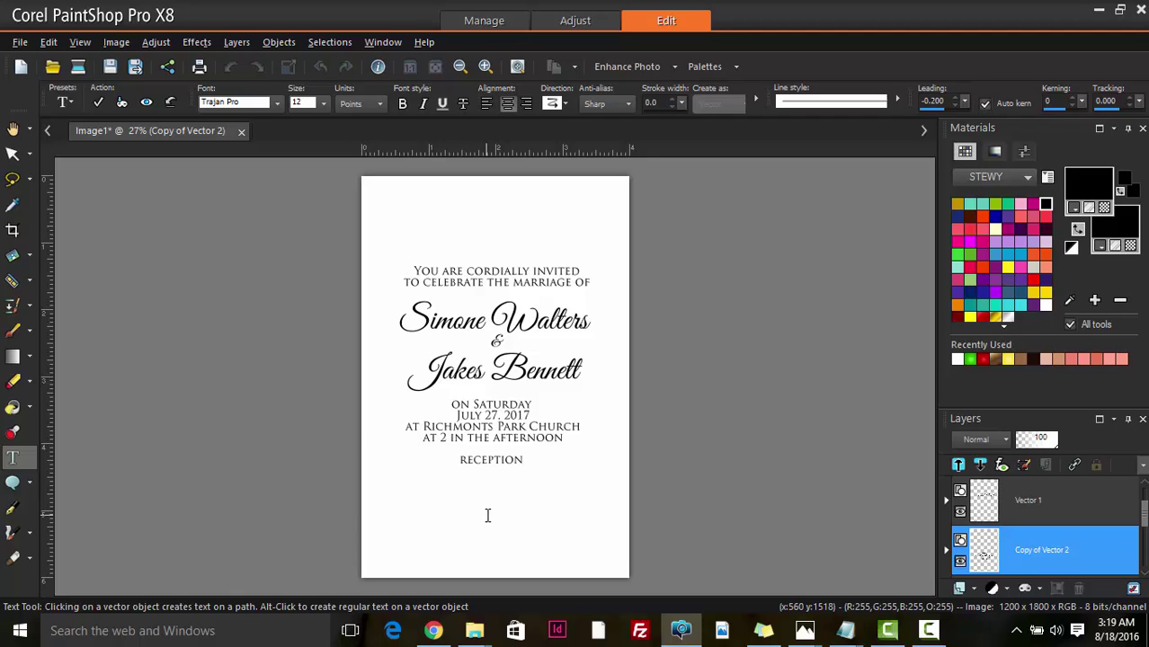
text(FOLLOWS AT)
key(Return)
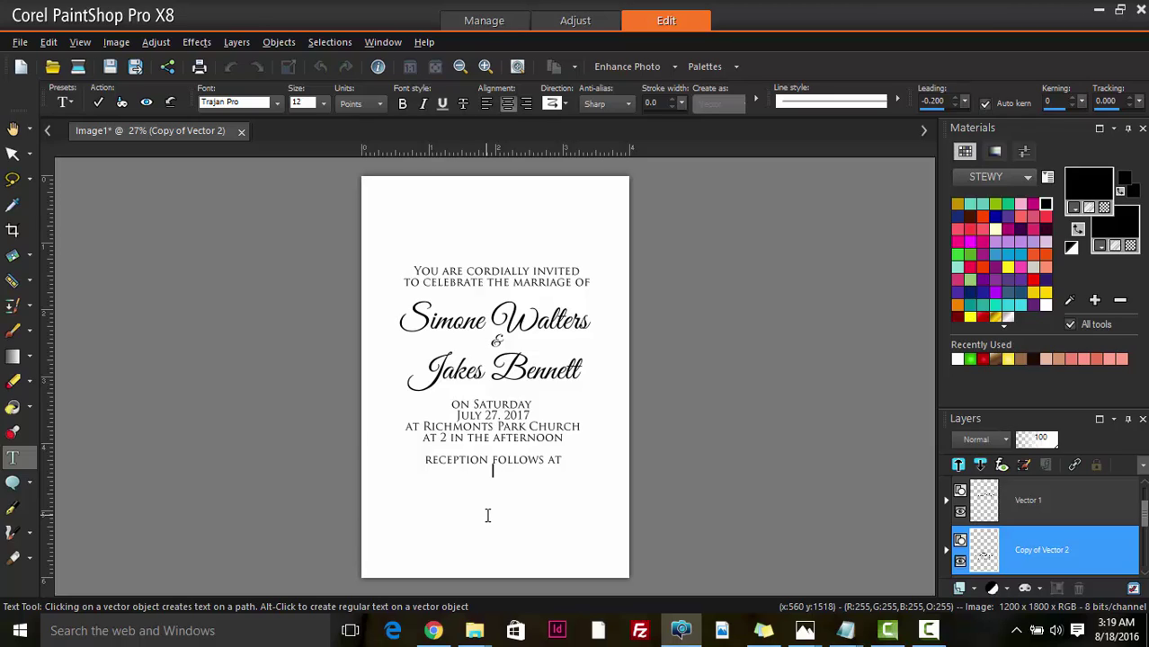
text(RICHMONTS PART)
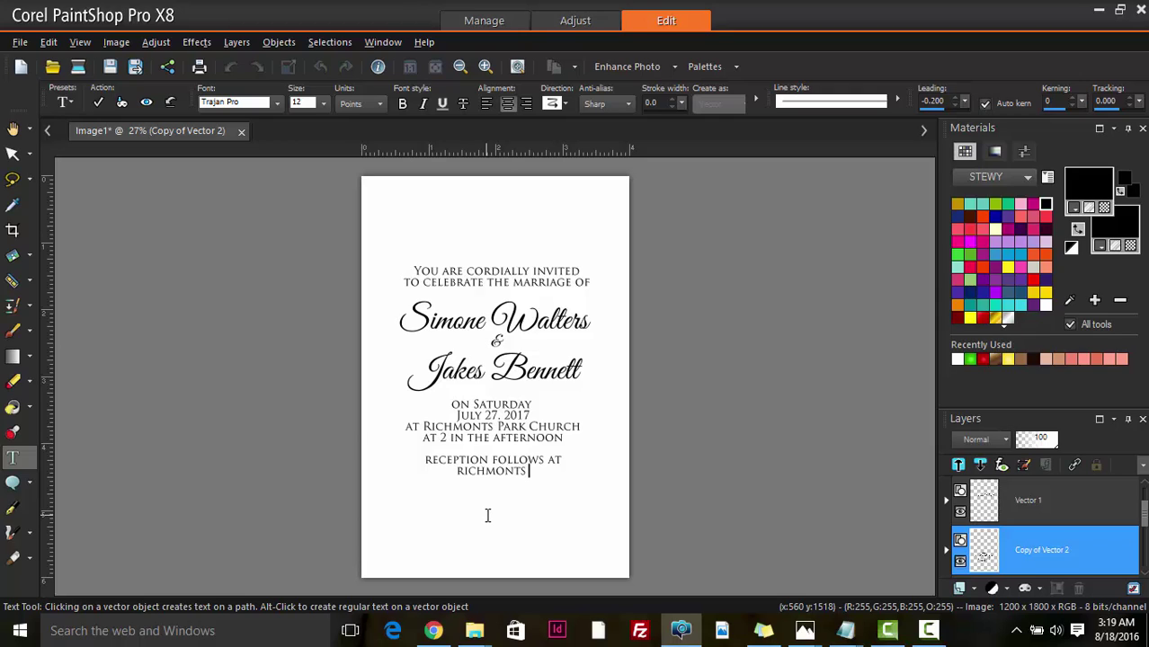
text(K)
key(BackSpace)
key(BackSpace)
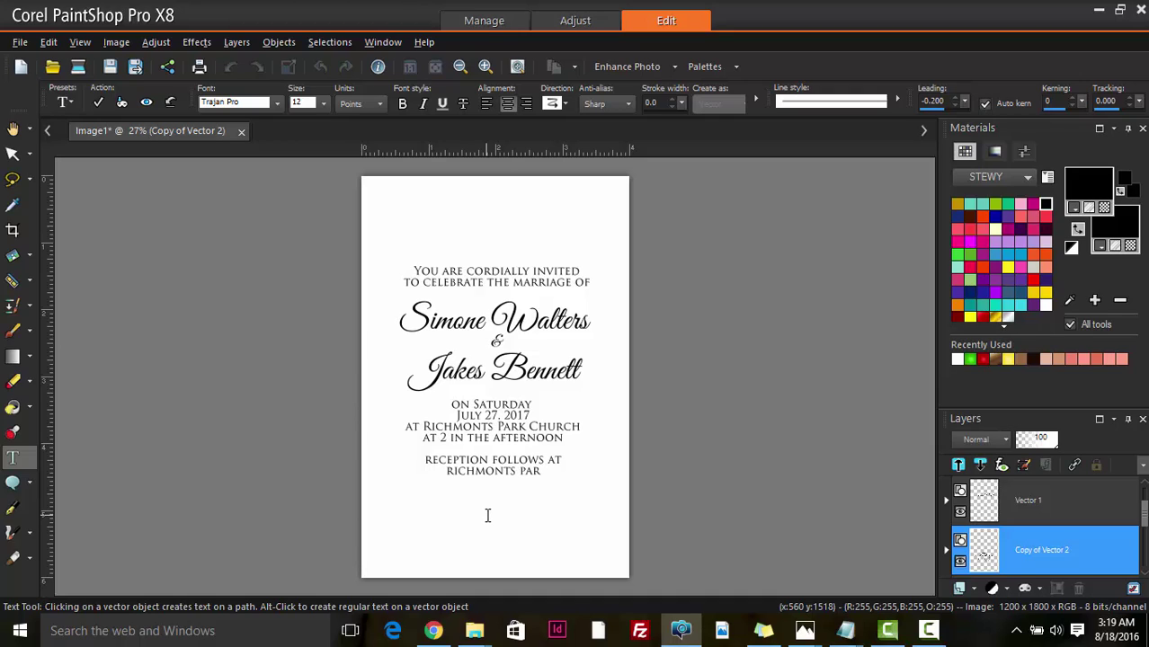
text(K)
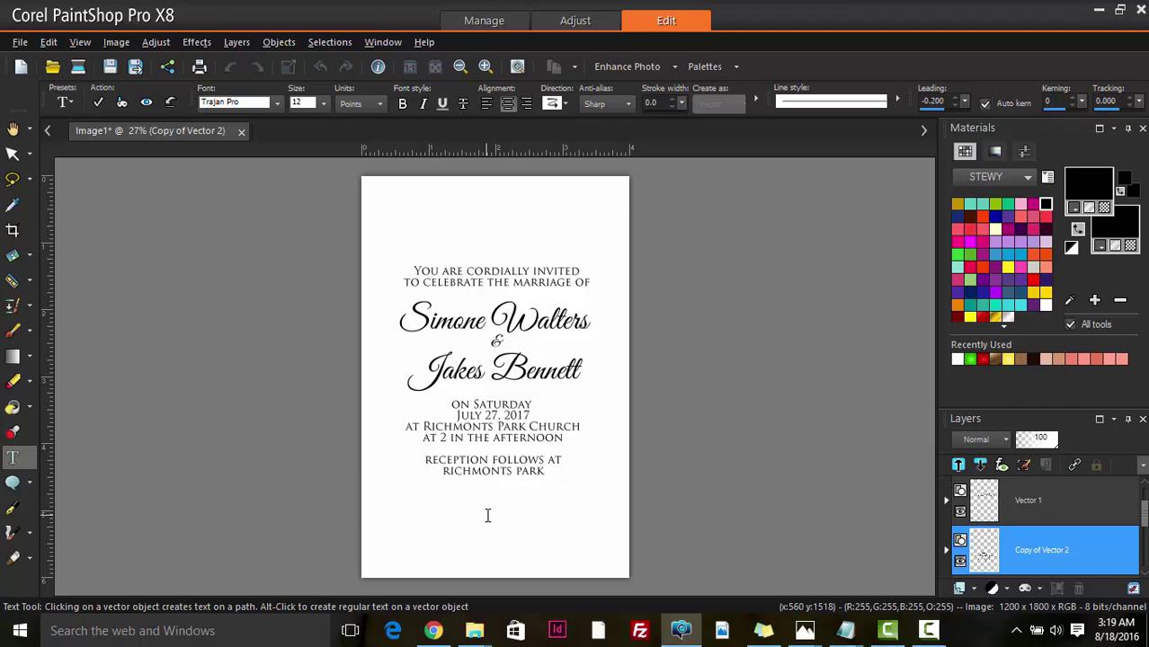
text( HOT)
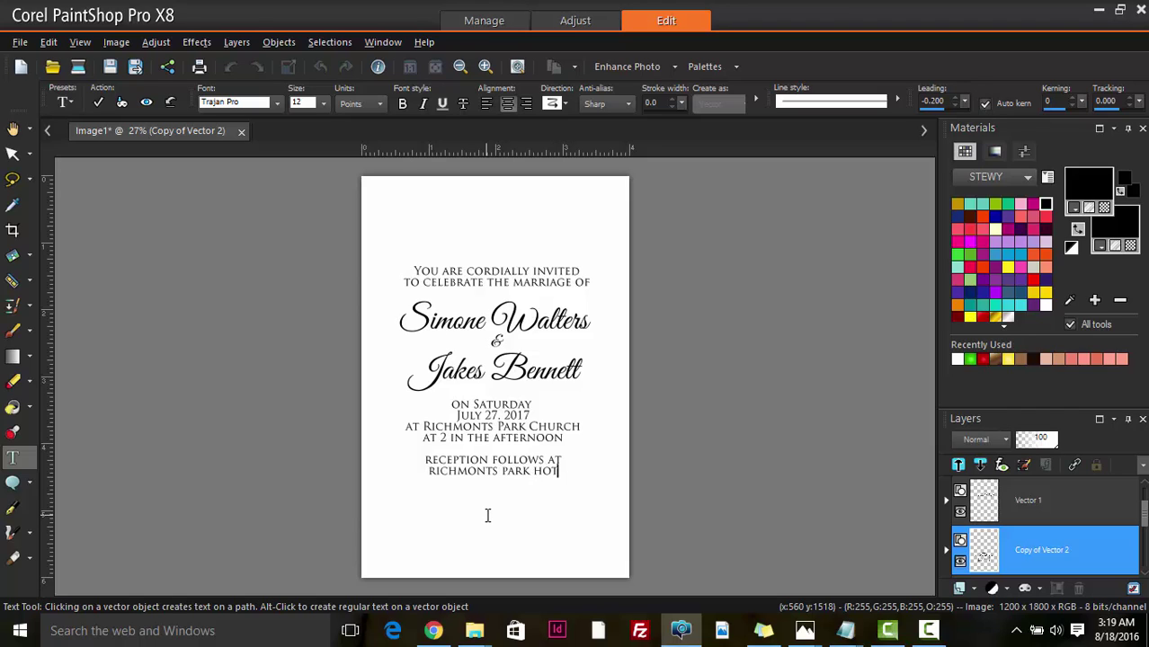
text(EL)
scroll(503, 522, up, 2)
scroll(524, 440, down, 1)
scroll(522, 439, up, 1)
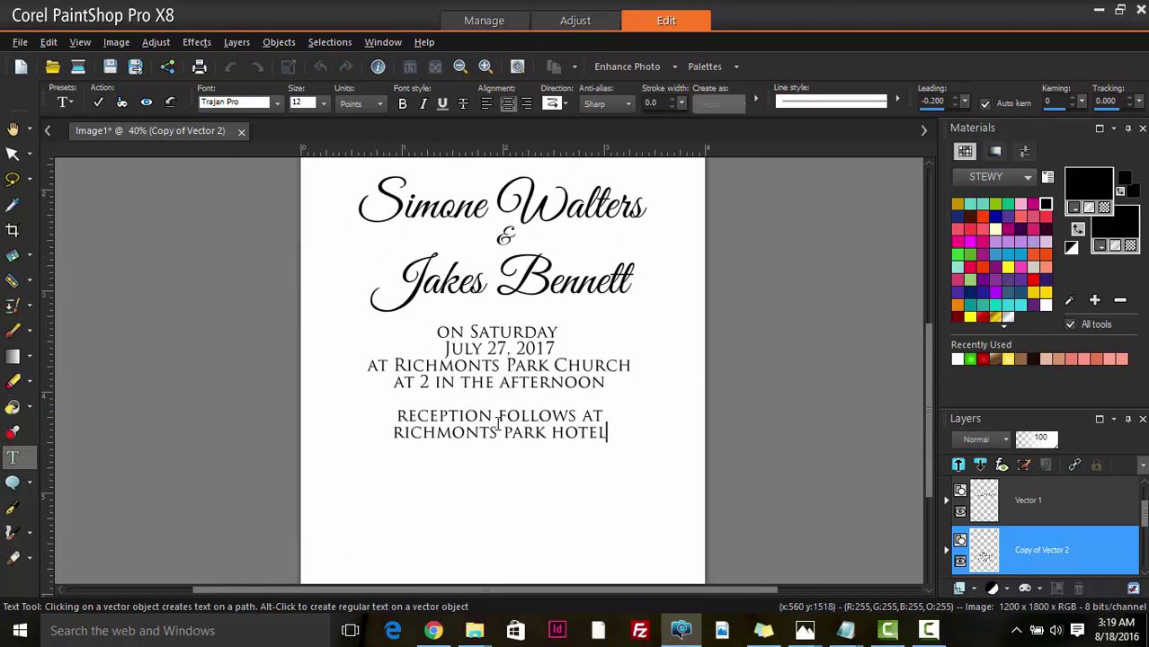
- Set the reception line to the Great Vibes font at size 20
click(428, 416)
triple_click(626, 413)
scroll(626, 413, up, 1)
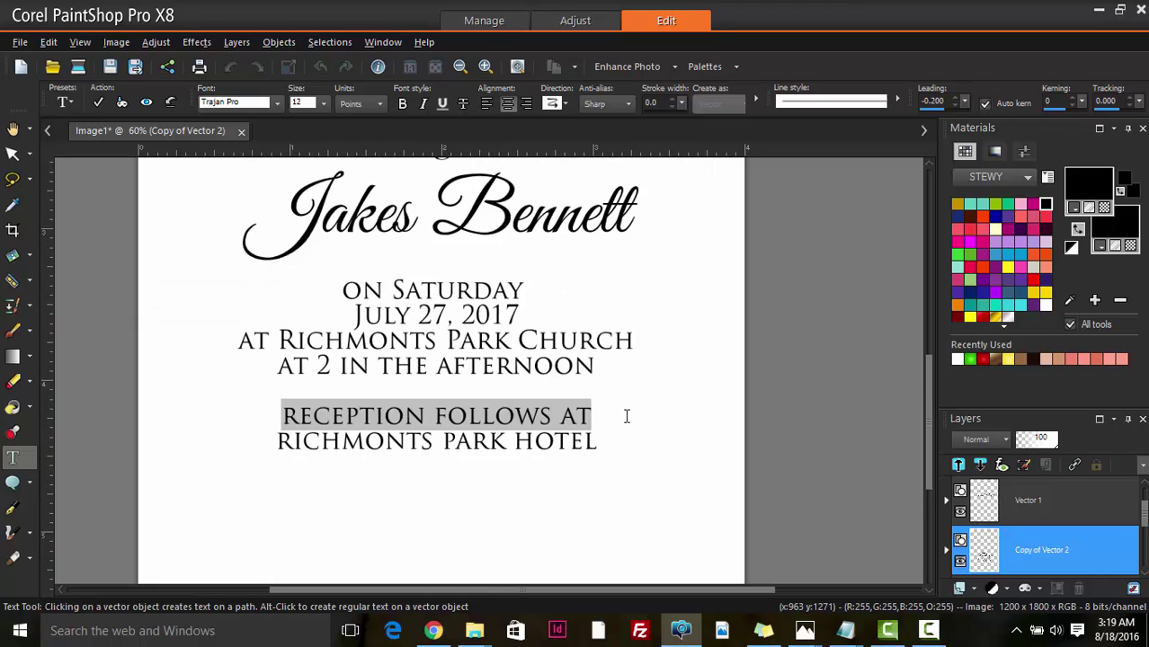
scroll(285, 180, down, 1)
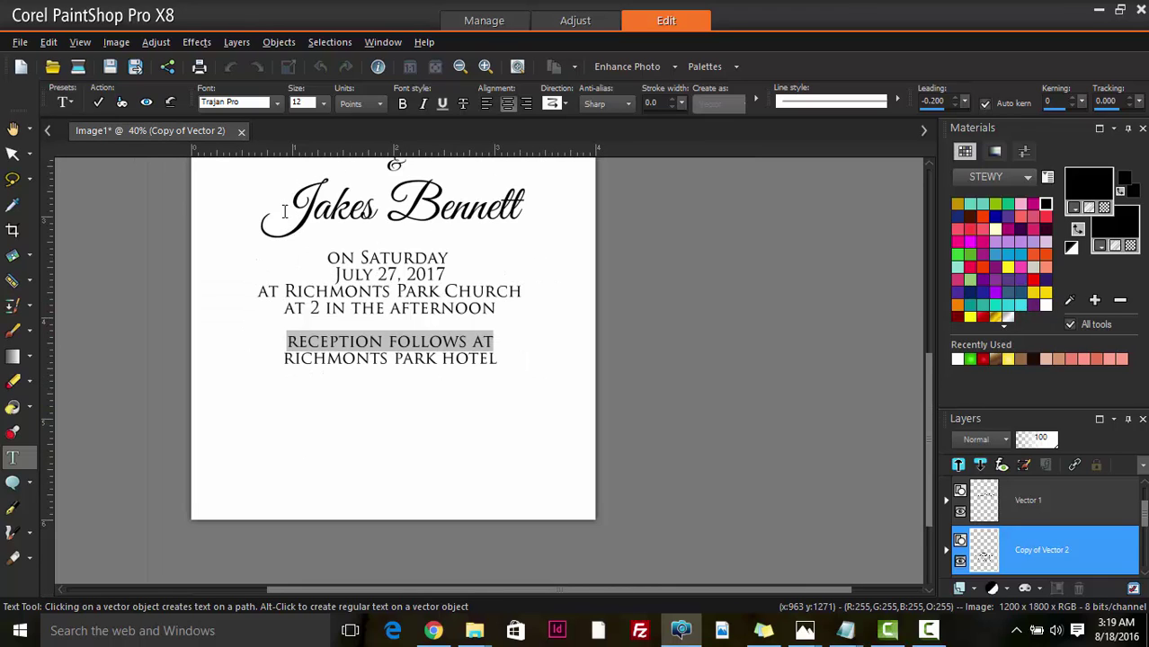
click(236, 103)
text(Great Vibes)
key(Return)
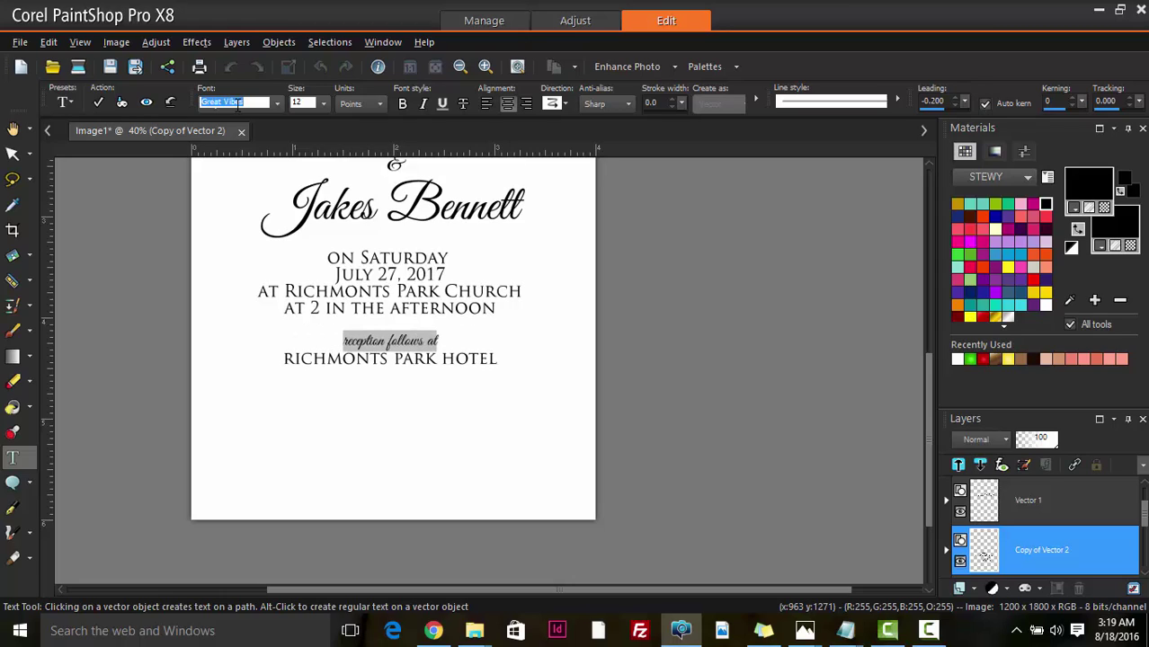
click(308, 107)
text(14)
key(Return)
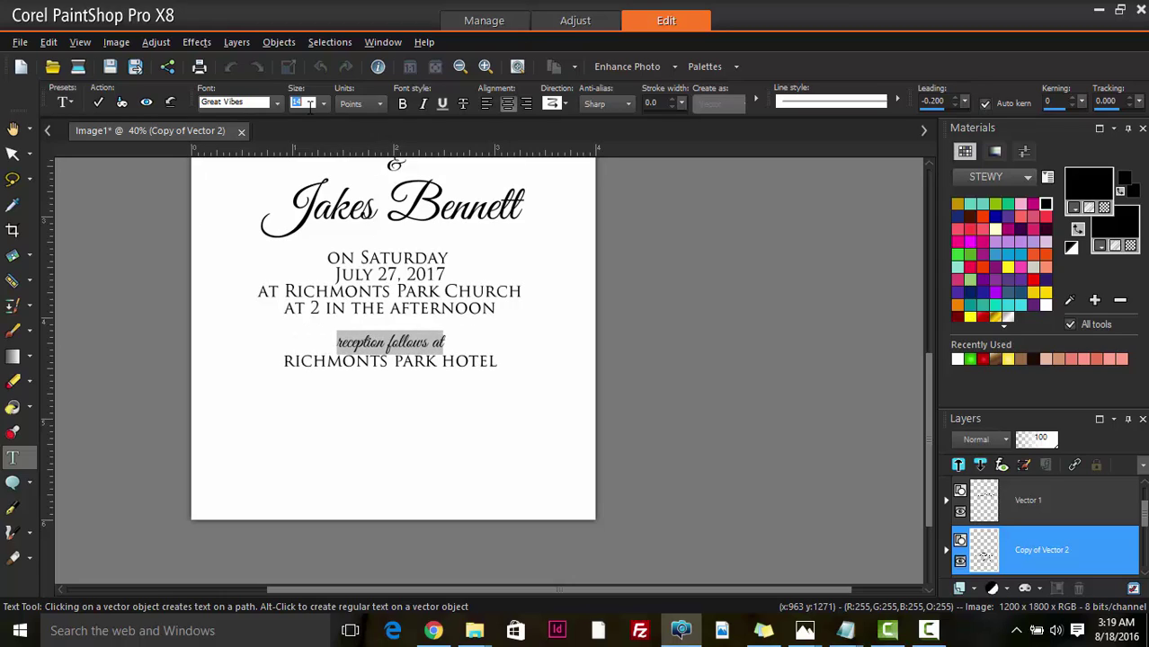
text(20)
key(Return)
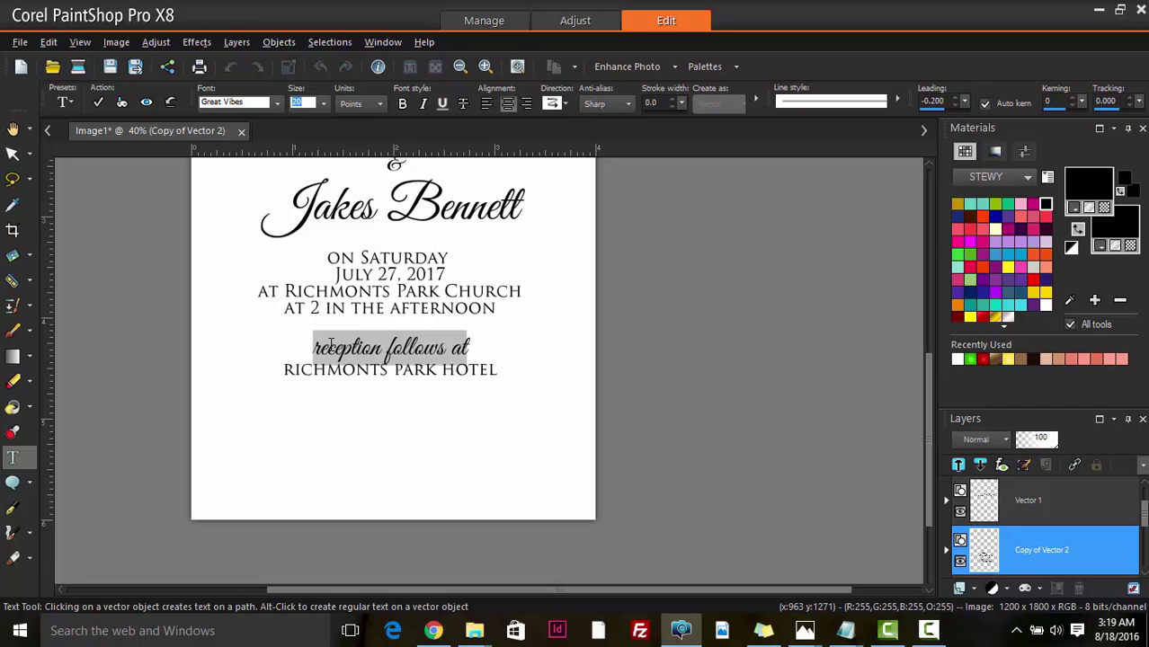
- Capitalise the R and F so the line reads 'Reception Follows at'
click(327, 347)
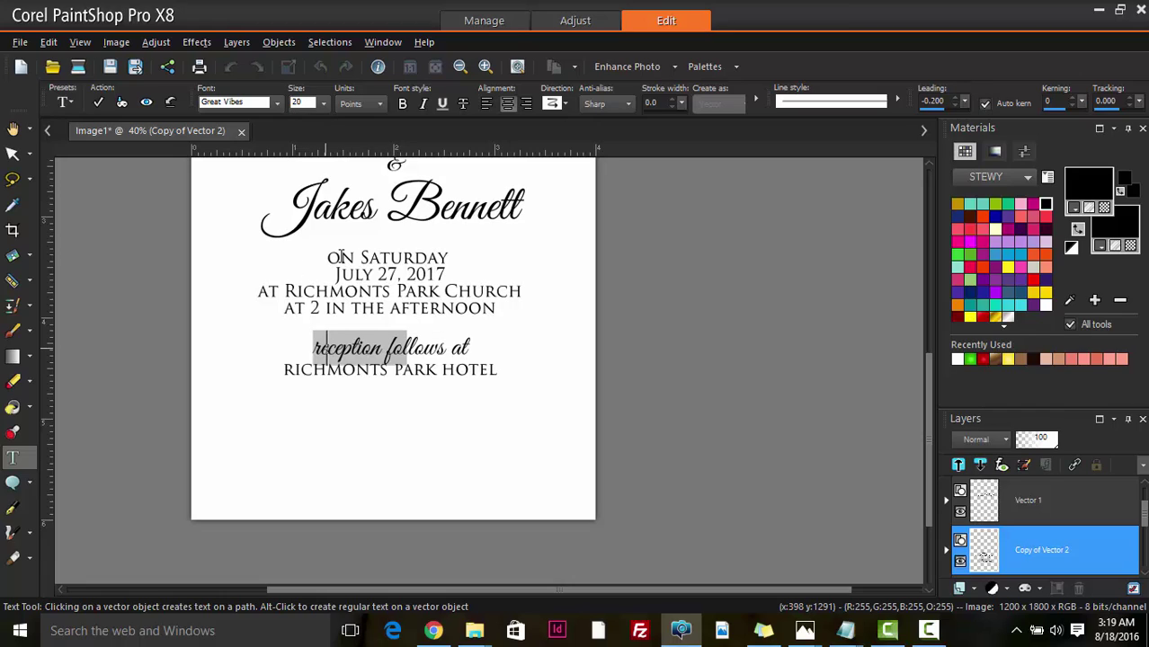
key(Delete)
text(R)
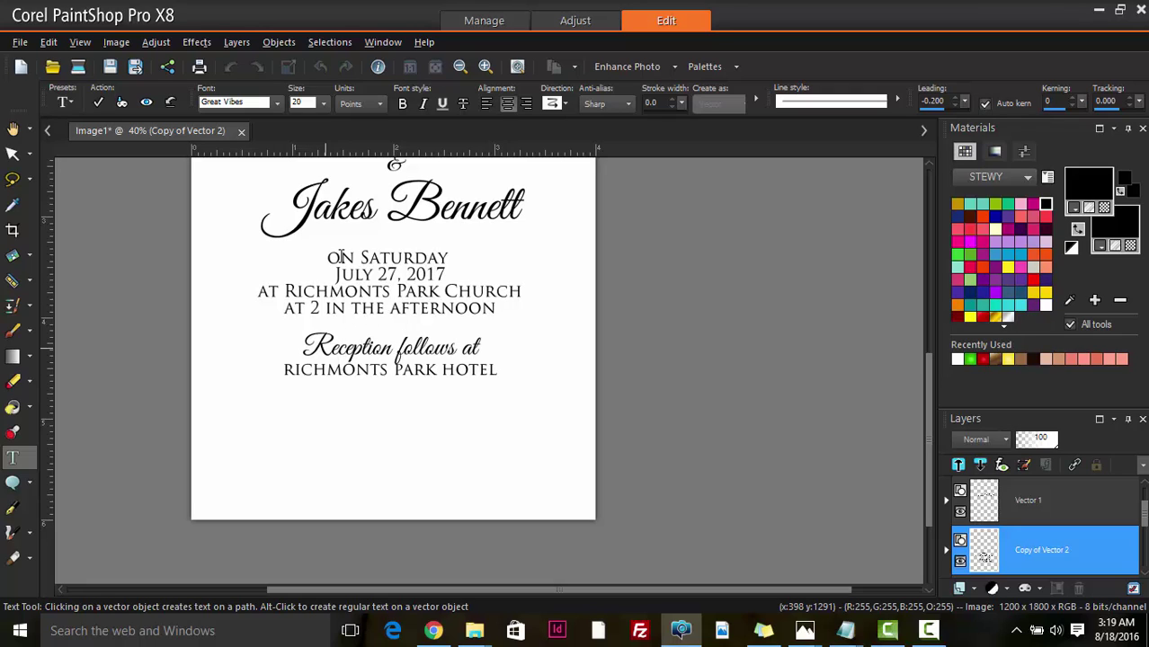
key(Delete)
text(F)
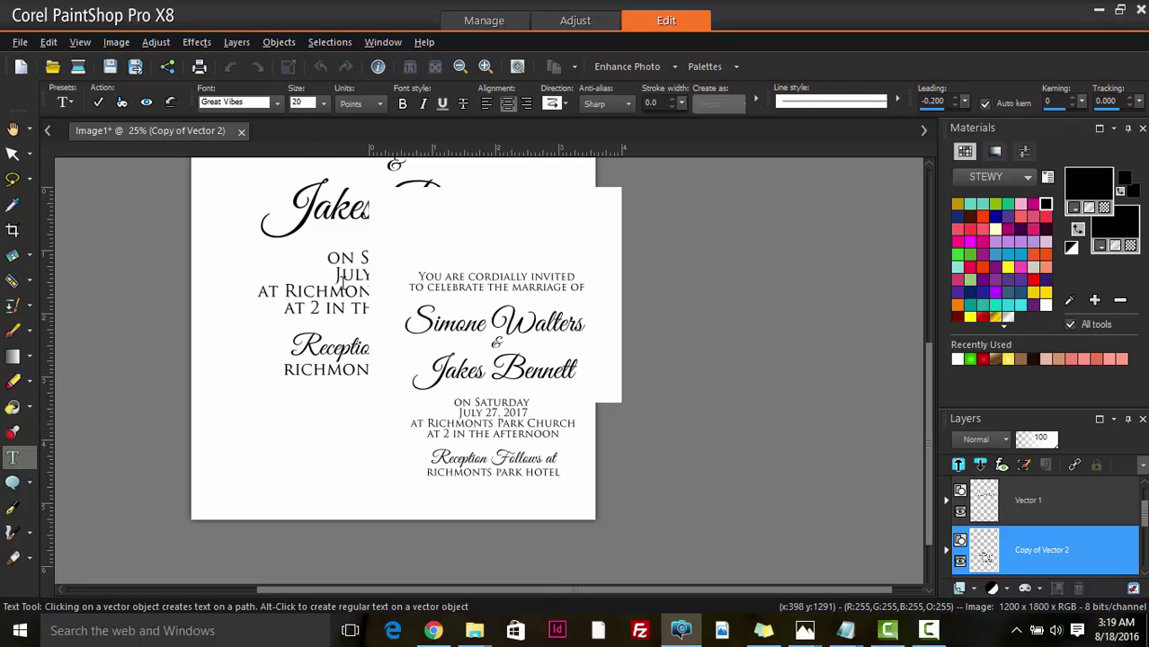
scroll(342, 266, down, 2)
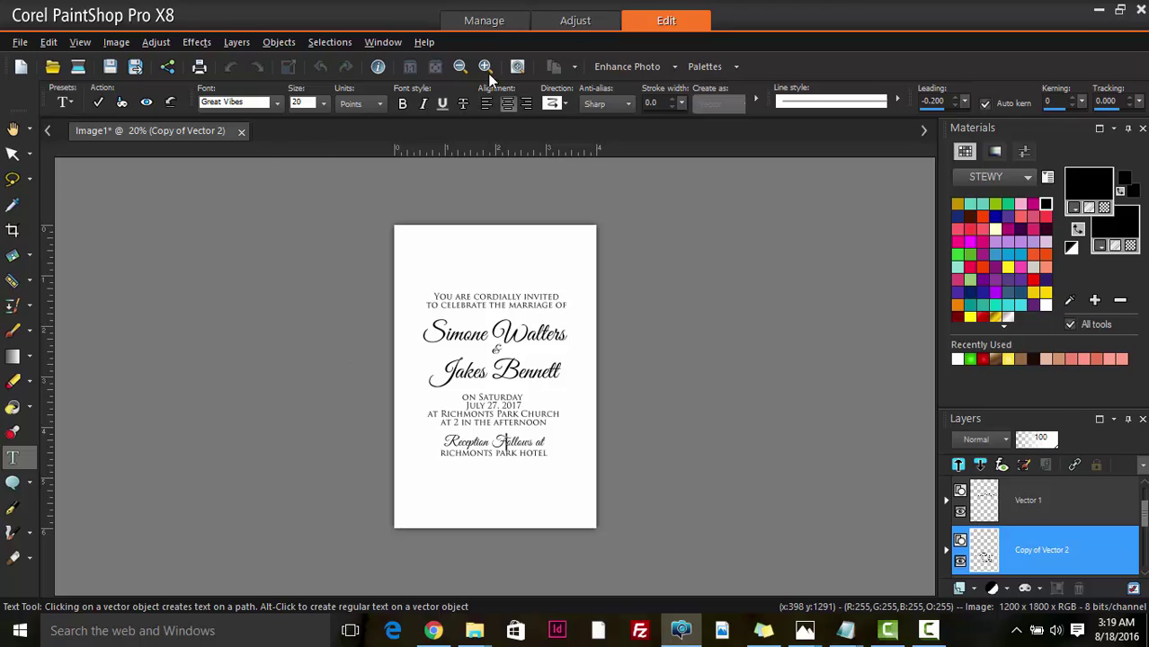
- Commit the text edits and zoom the canvas in and out to review the invitation text
click(105, 107)
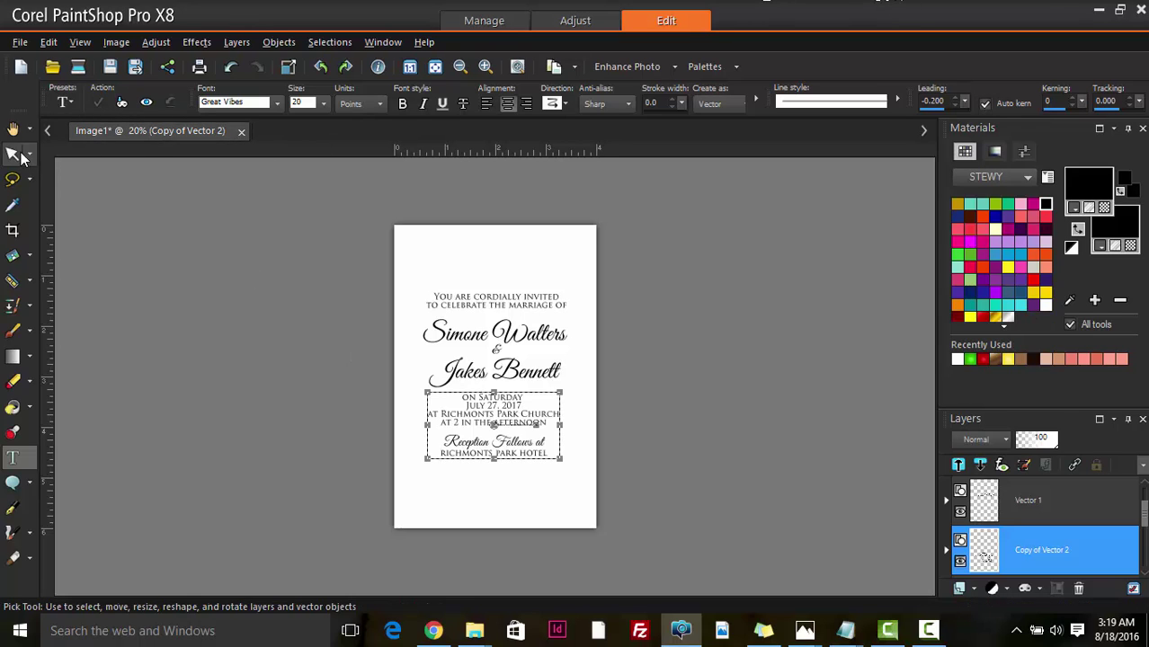
click(522, 498)
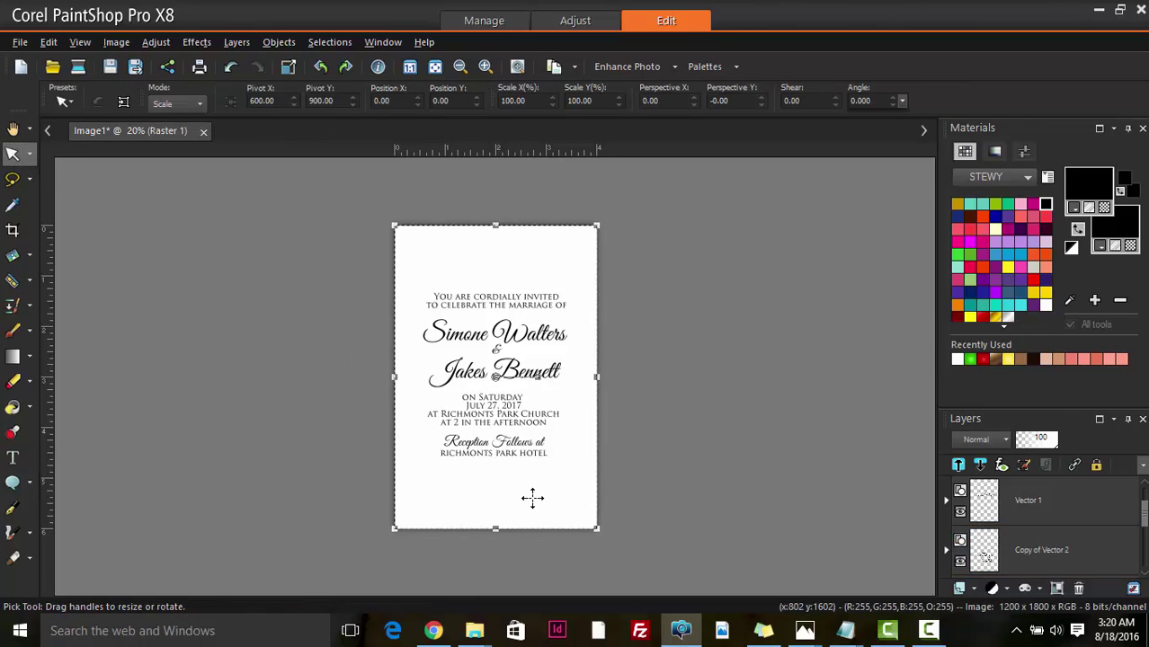
scroll(534, 490, up, 2)
scroll(533, 471, down, 2)
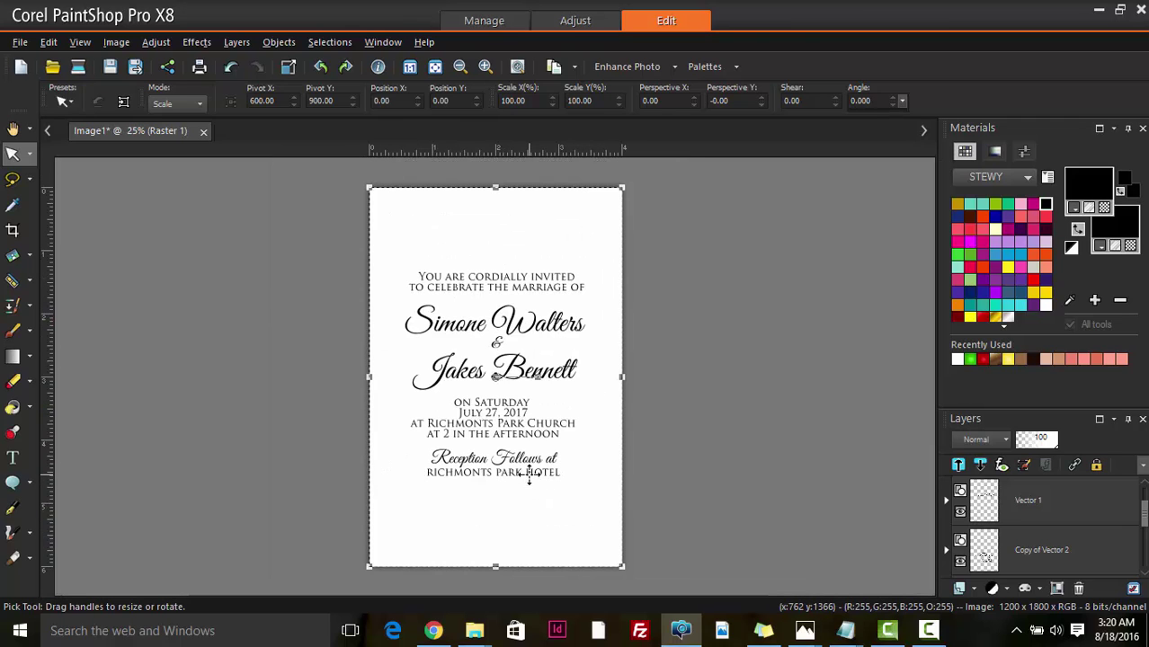
scroll(531, 443, down, 1)
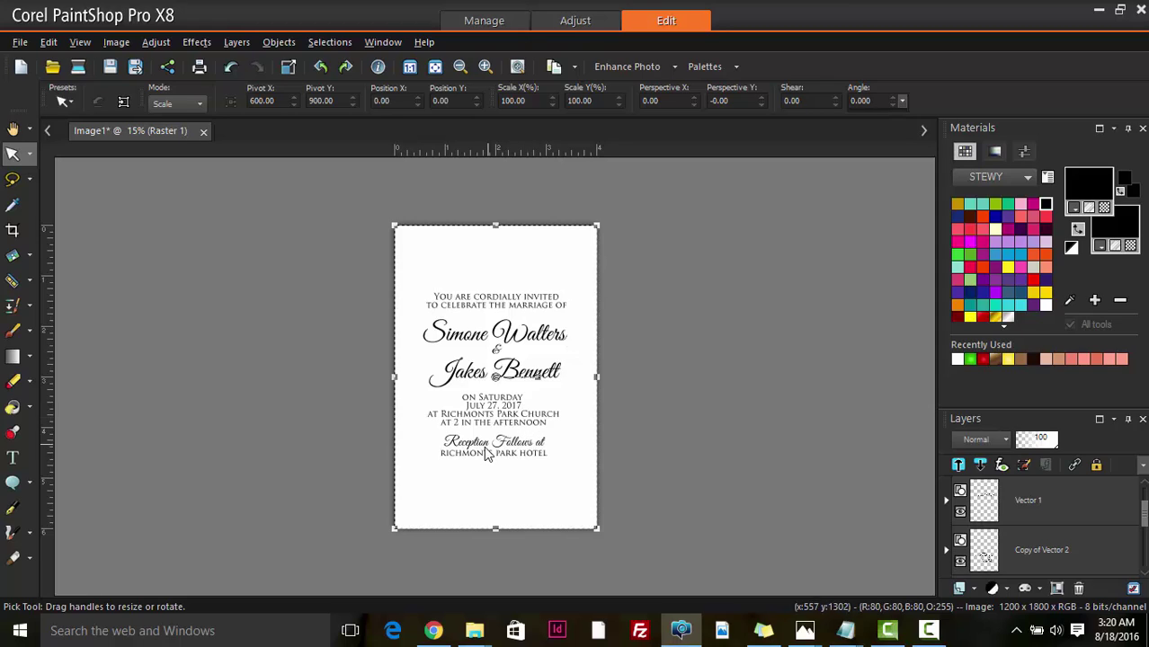
scroll(481, 457, down, 1)
scroll(481, 456, up, 1)
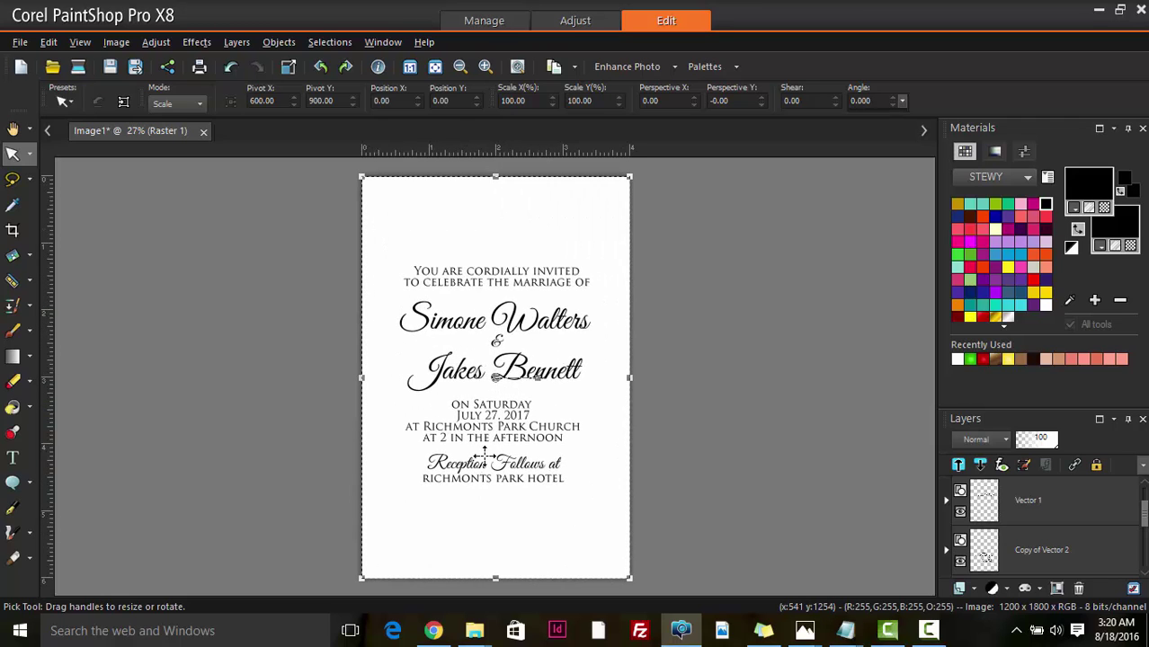
scroll(443, 547, down, 1)
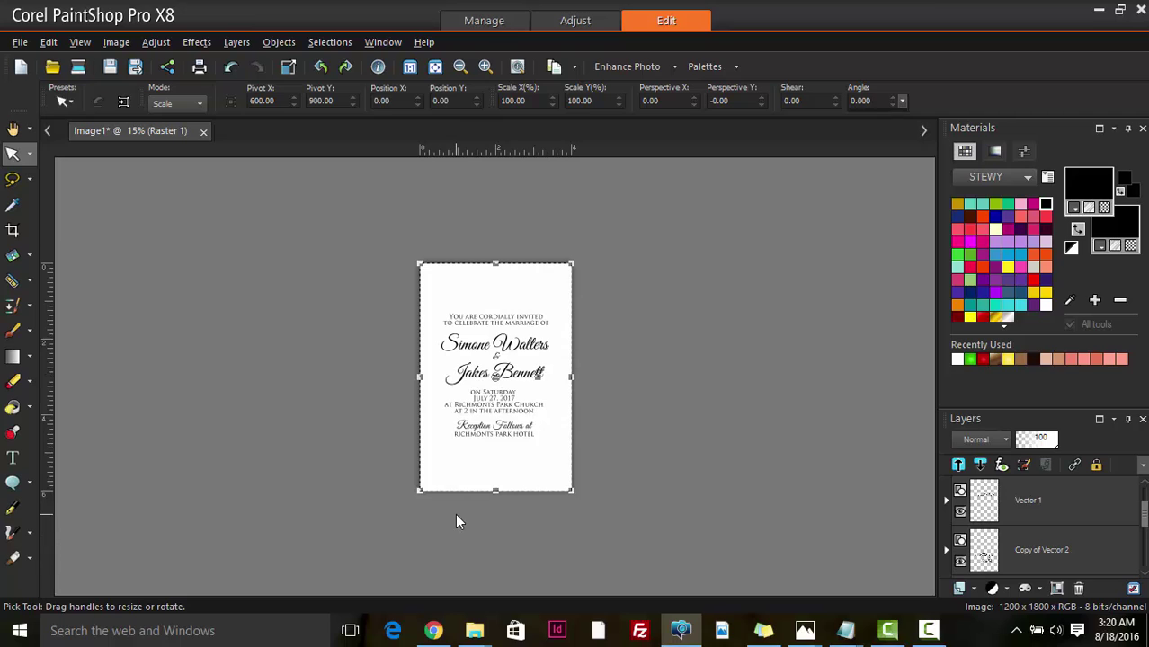
scroll(486, 445, up, 2)
scroll(470, 469, down, 1)
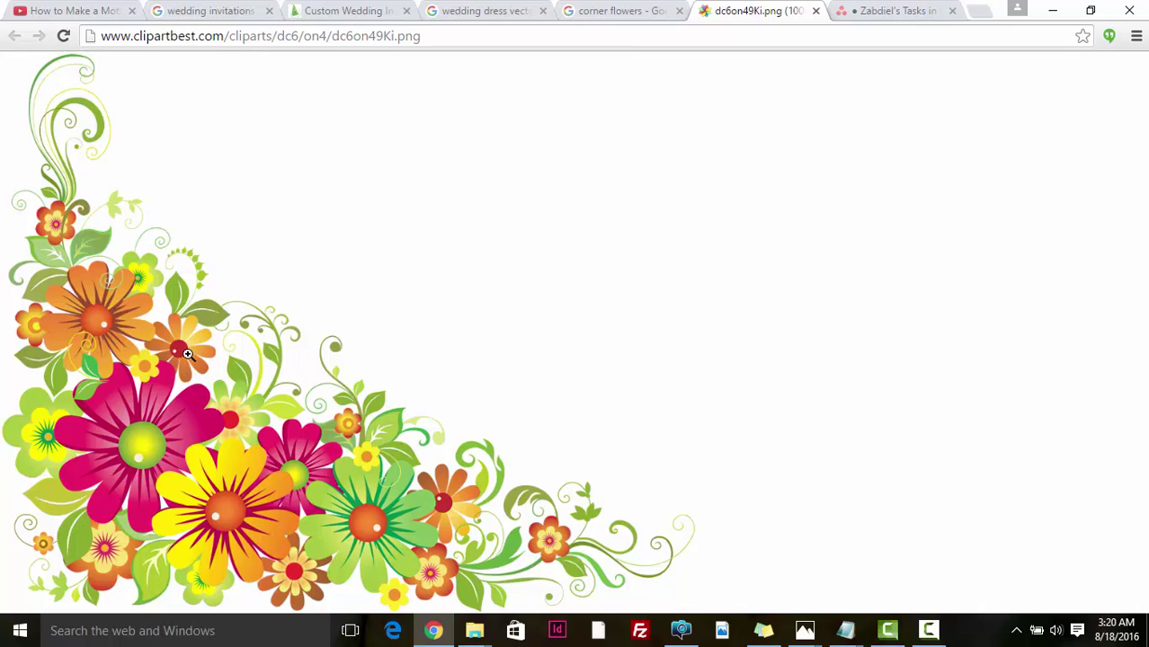
- Copy the corner-flowers clipart image in Chrome and return to the PaintShop Pro invitation
right_click(178, 406)
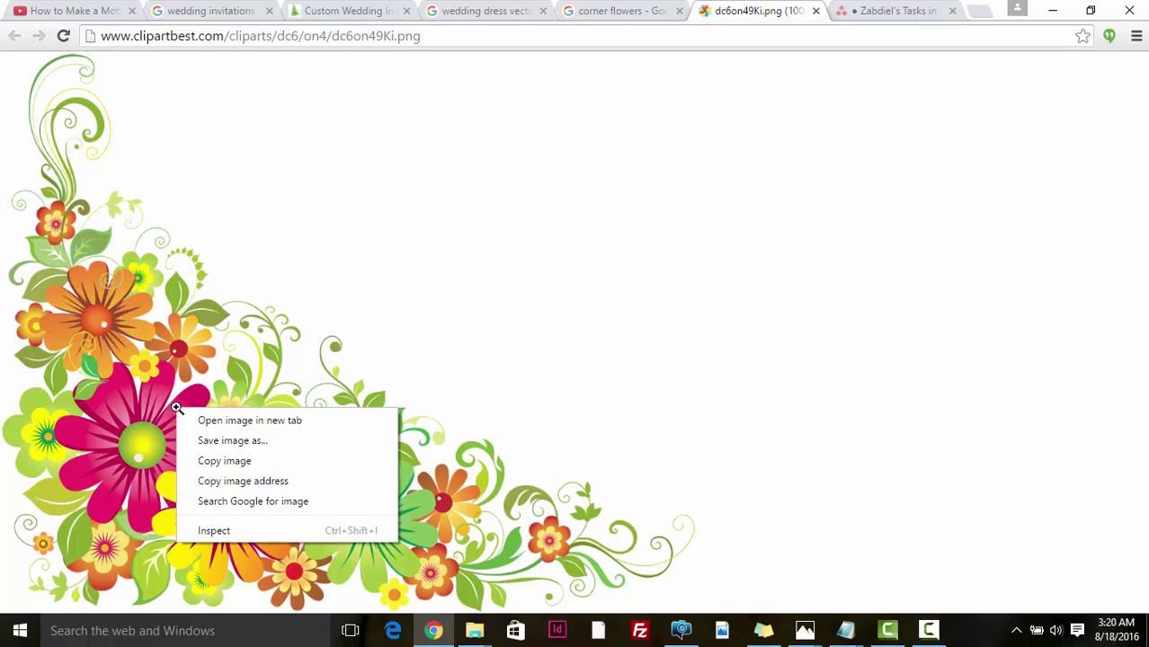
click(255, 466)
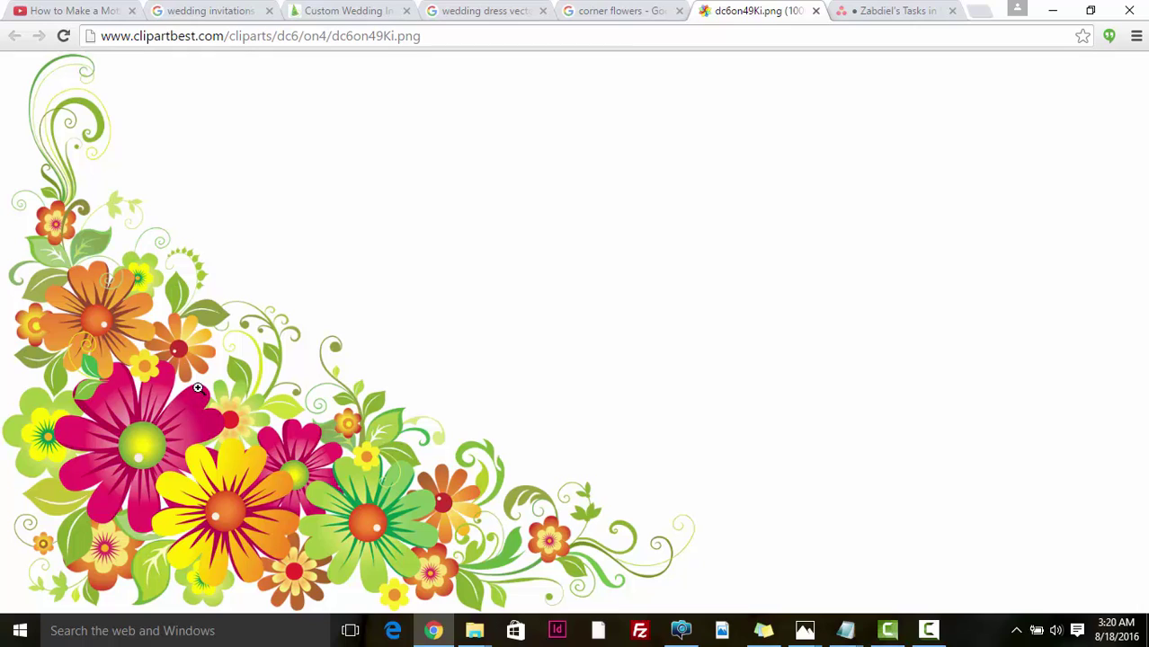
right_click(198, 388)
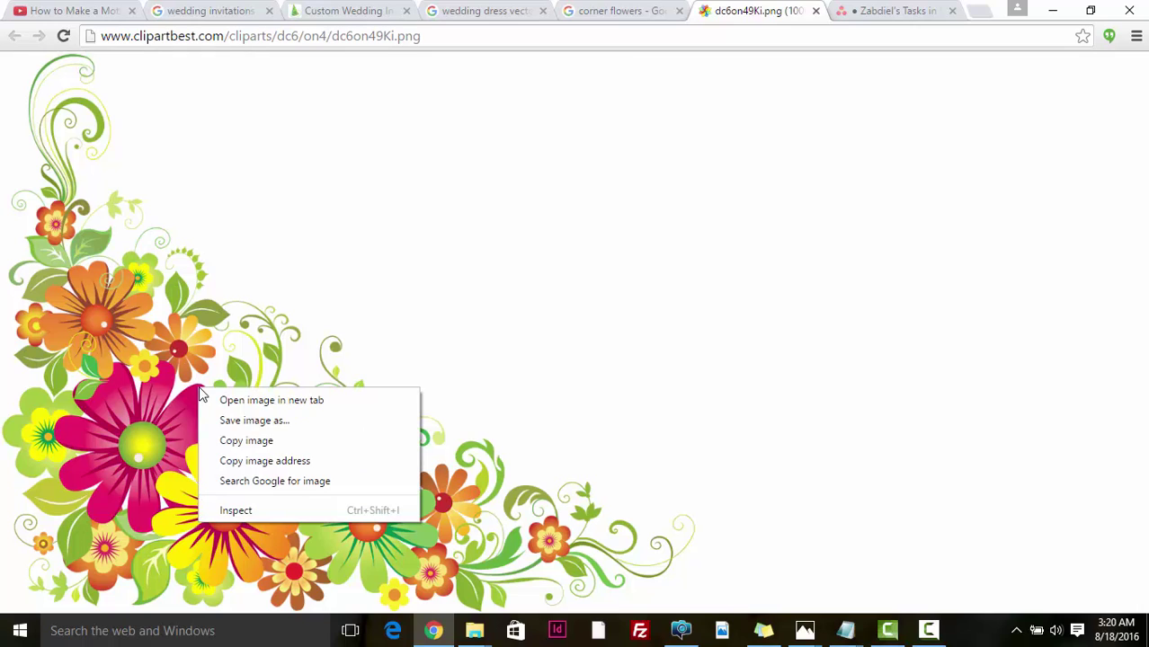
click(278, 447)
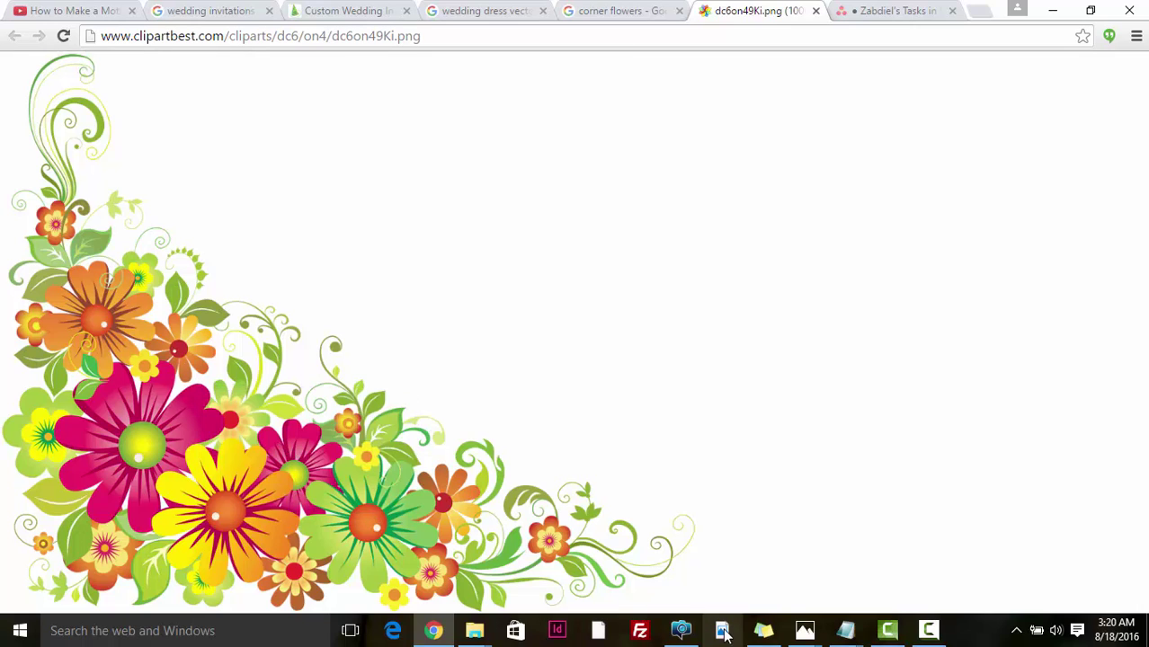
click(683, 634)
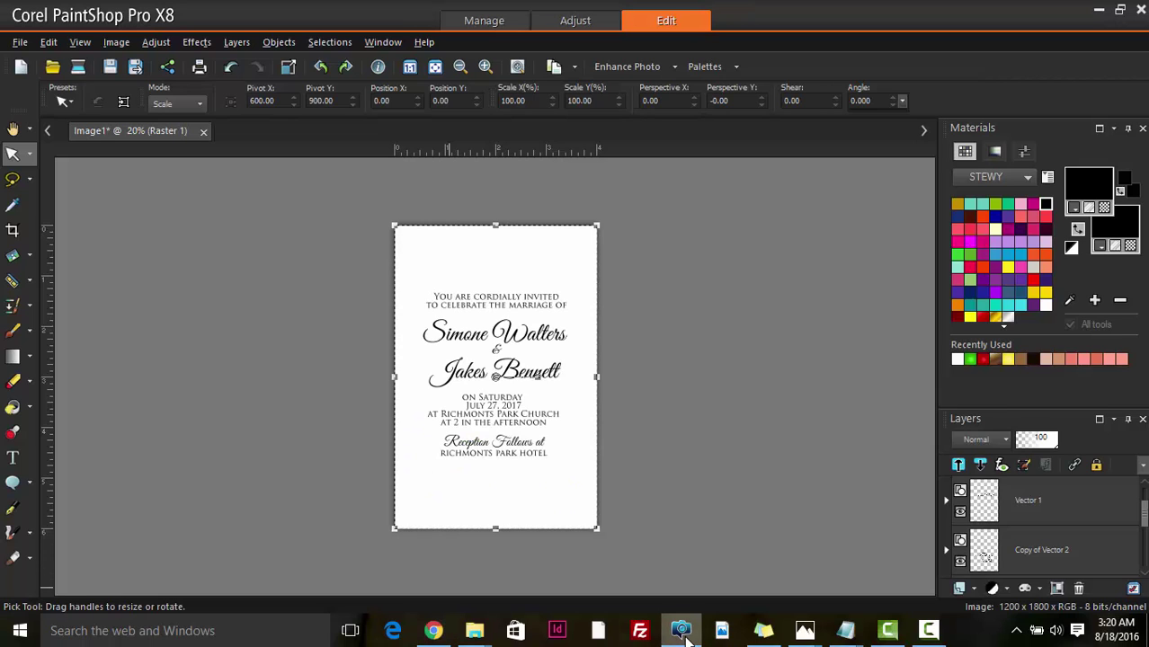
- Paste the flower clipart above the Raster 1 layer and drag it to the page's bottom-left
click(996, 544)
scroll(995, 539, down, 3)
click(989, 500)
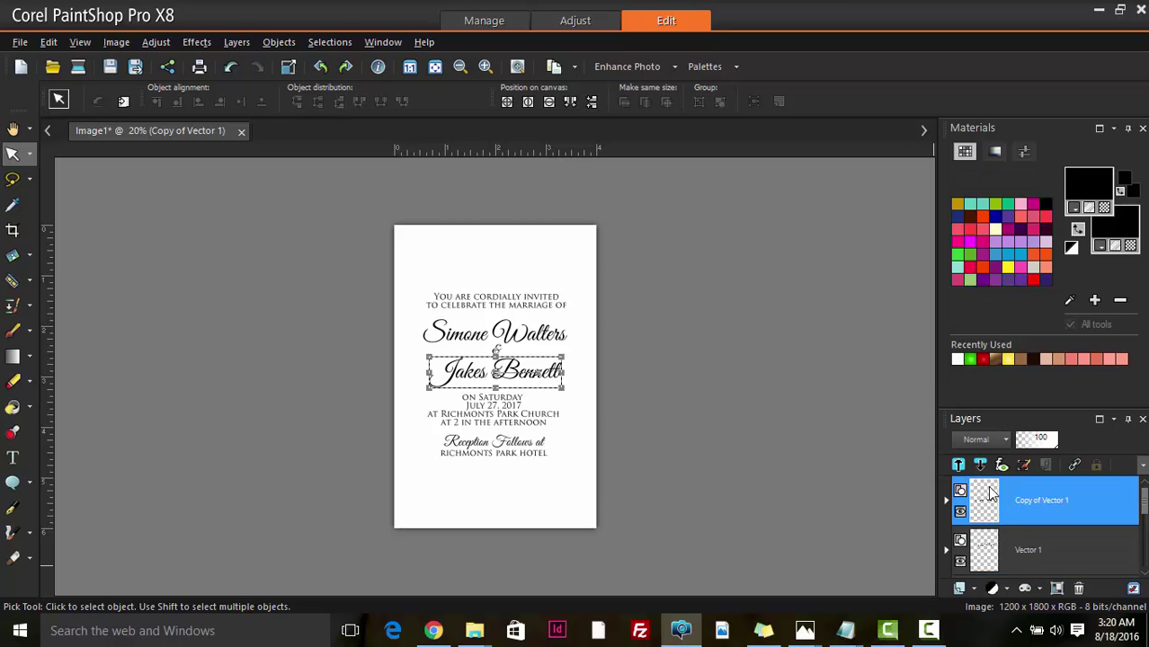
scroll(989, 504, down, 1)
click(990, 553)
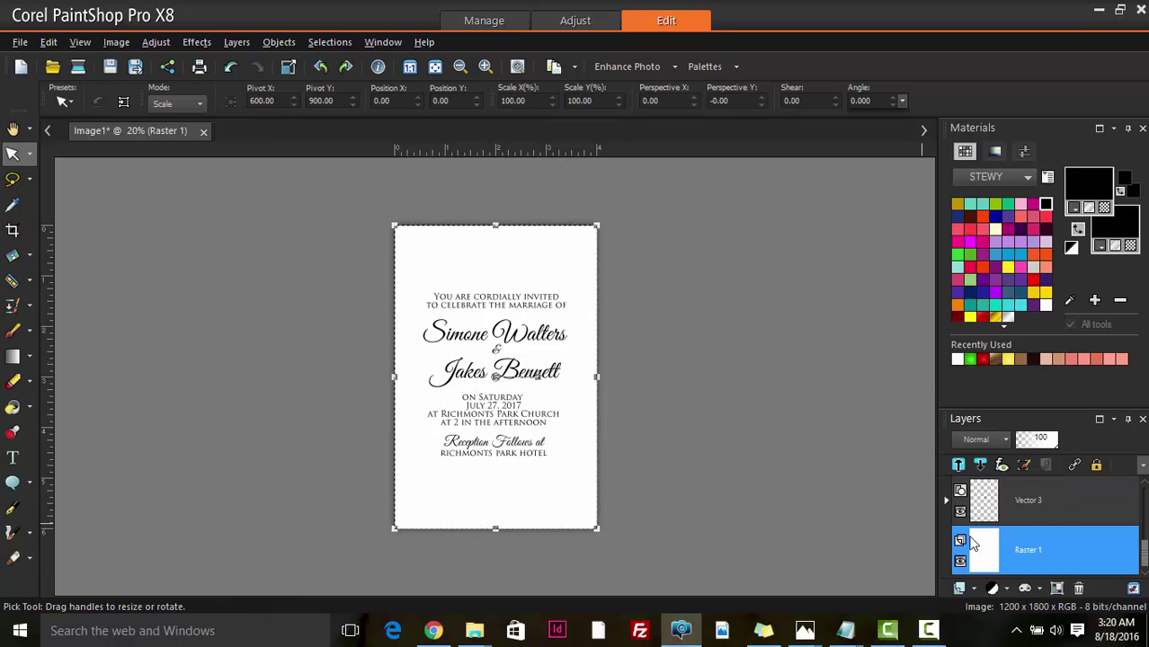
key(ctrl)
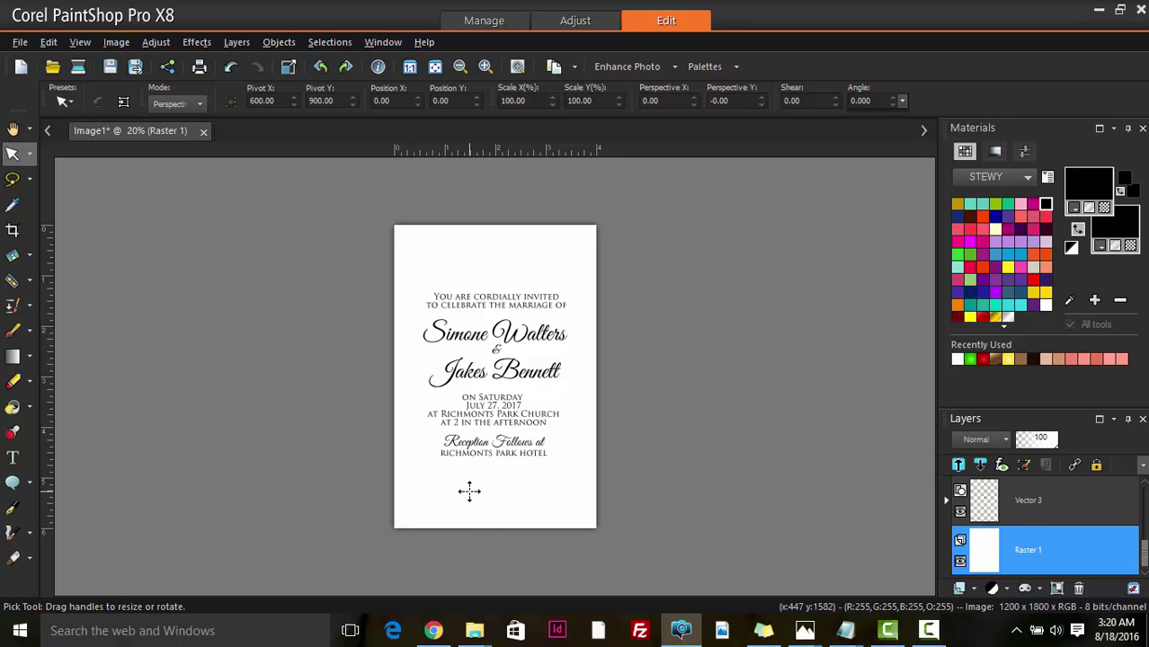
key(ctrl+v)
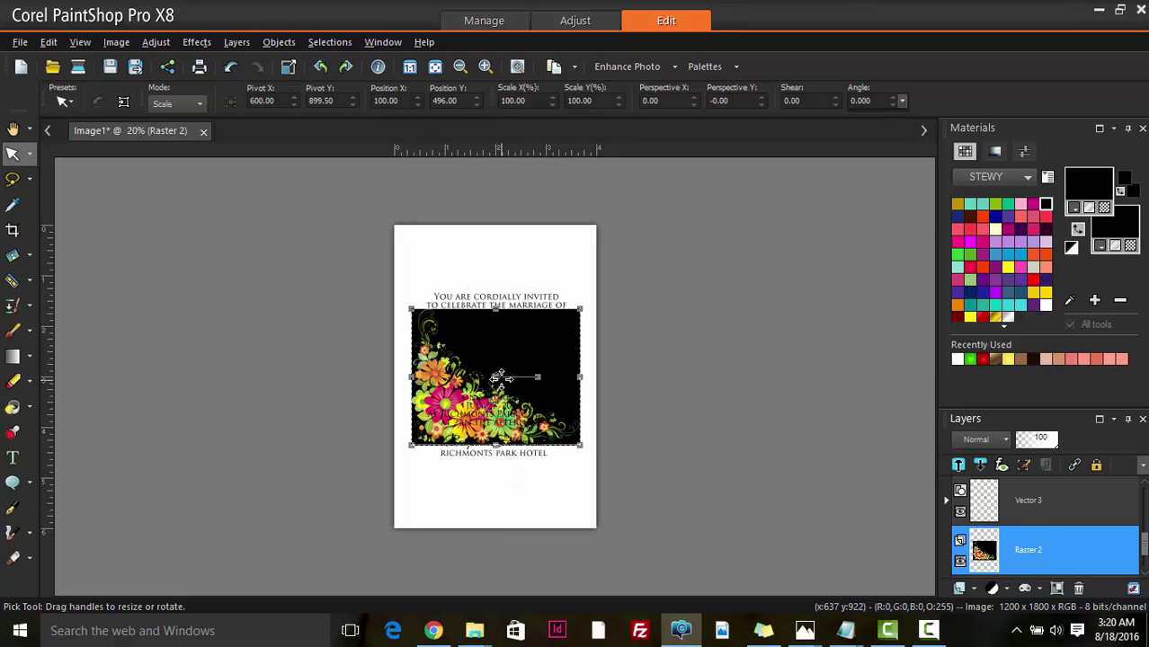
drag(505, 380, 481, 461)
scroll(481, 461, up, 2)
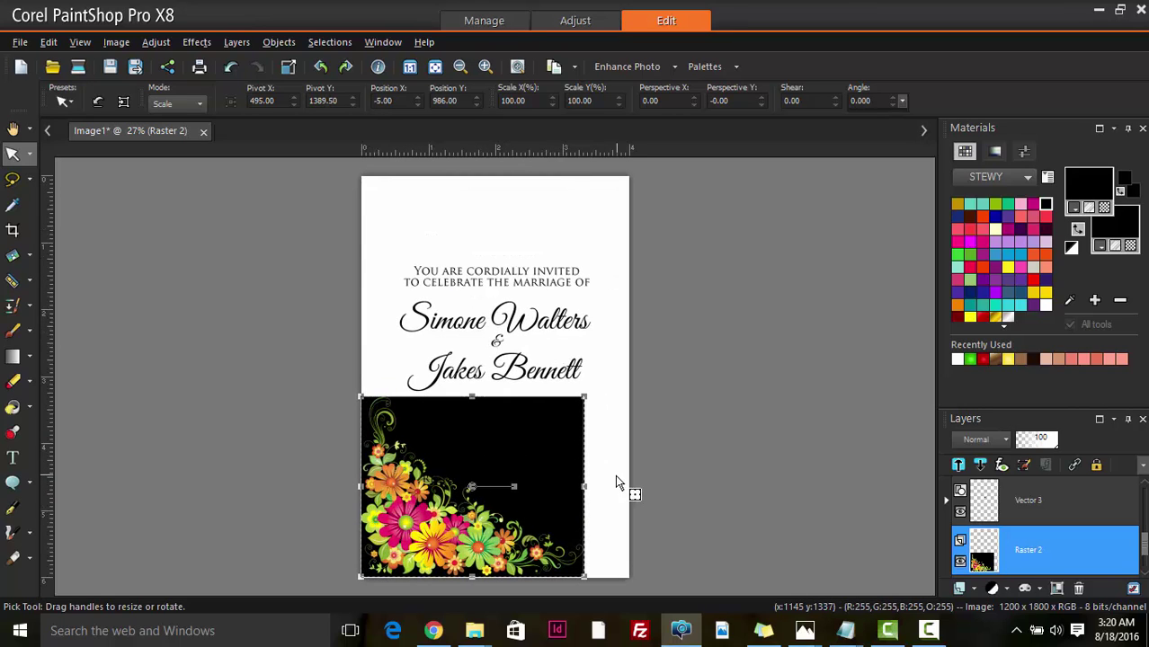
- Try Screen, Multiply and Lighten blend modes on the floral layer, settling on Darken
click(991, 439)
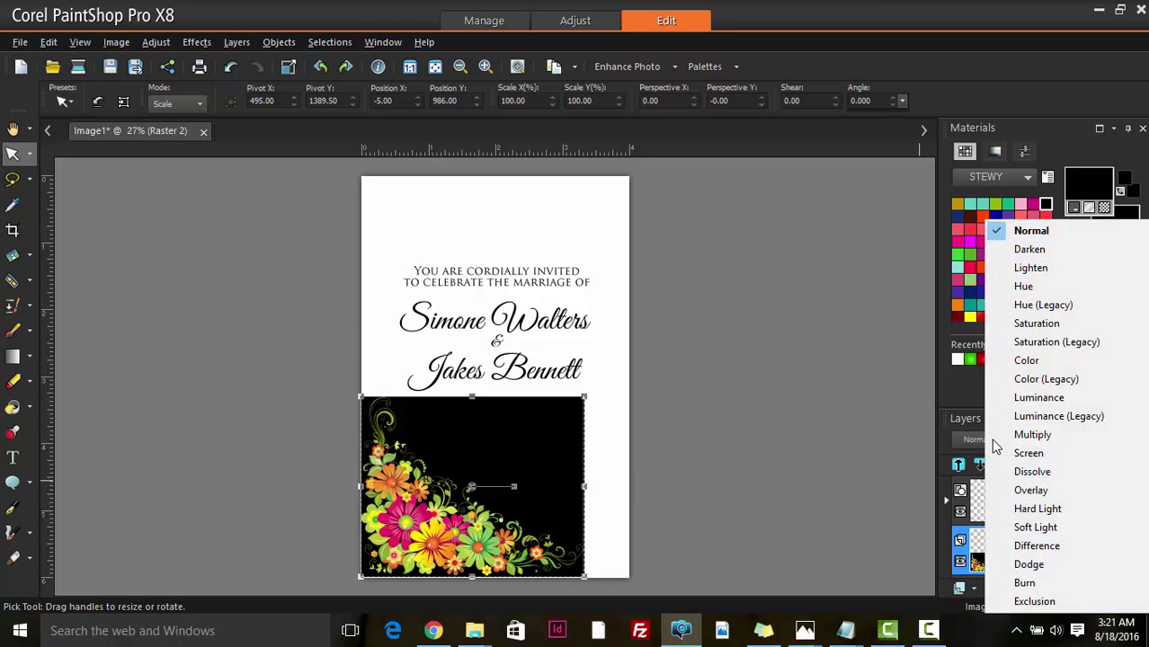
click(1028, 454)
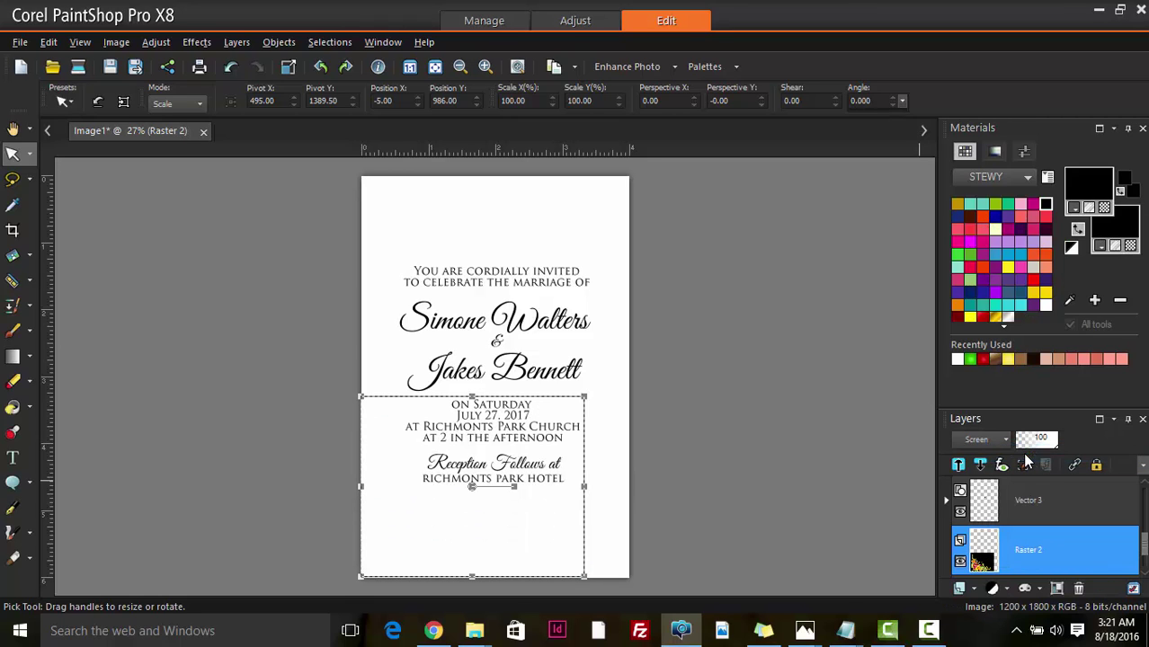
click(998, 440)
click(1017, 339)
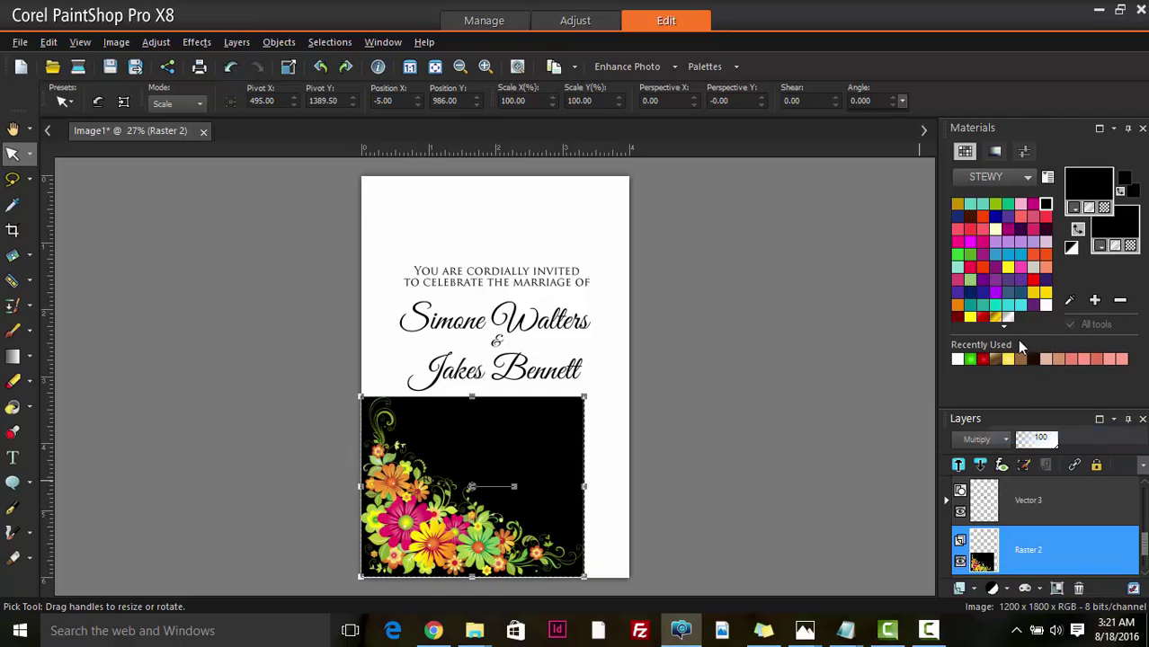
click(985, 442)
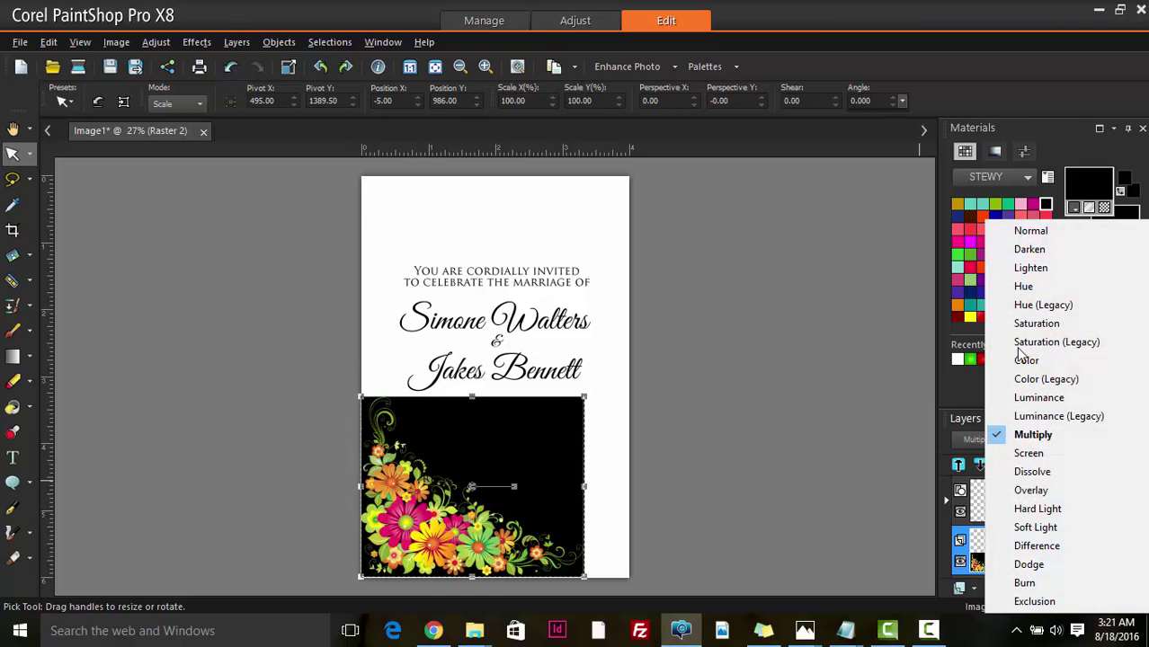
click(1043, 269)
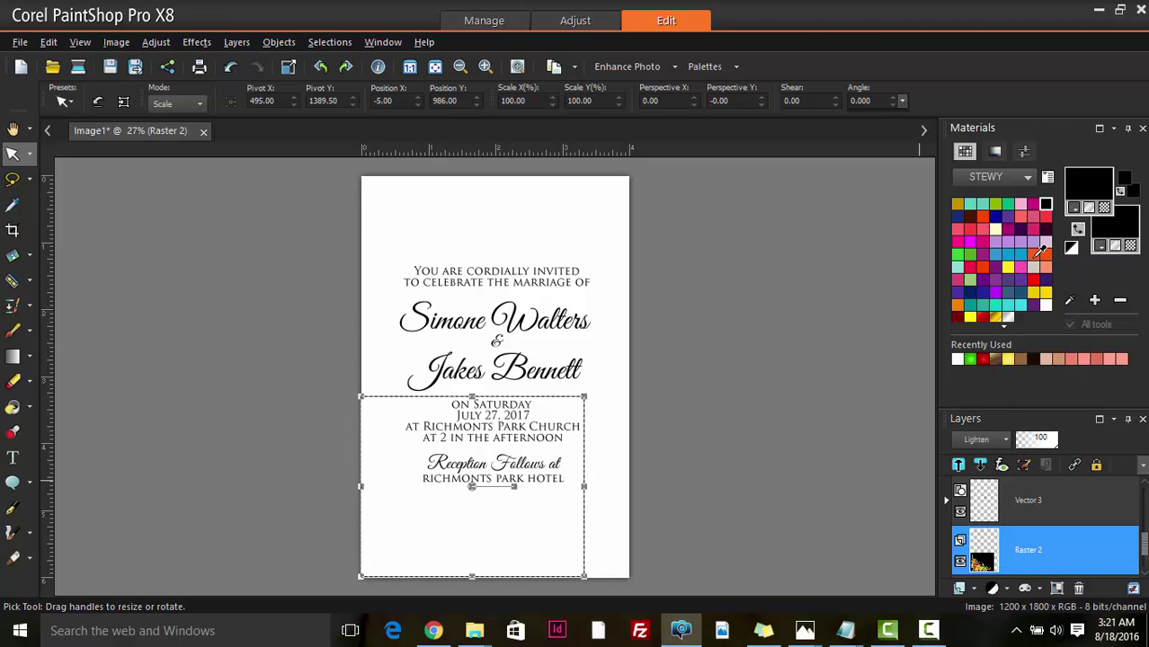
click(994, 441)
click(1034, 246)
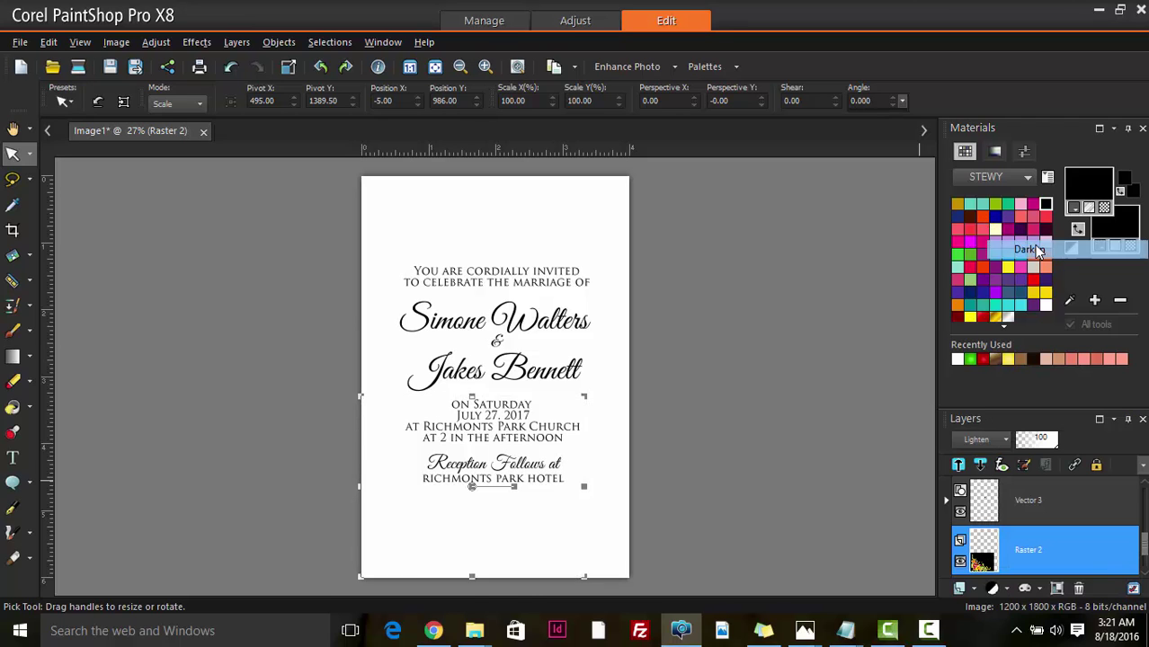
scroll(999, 521, down, 1)
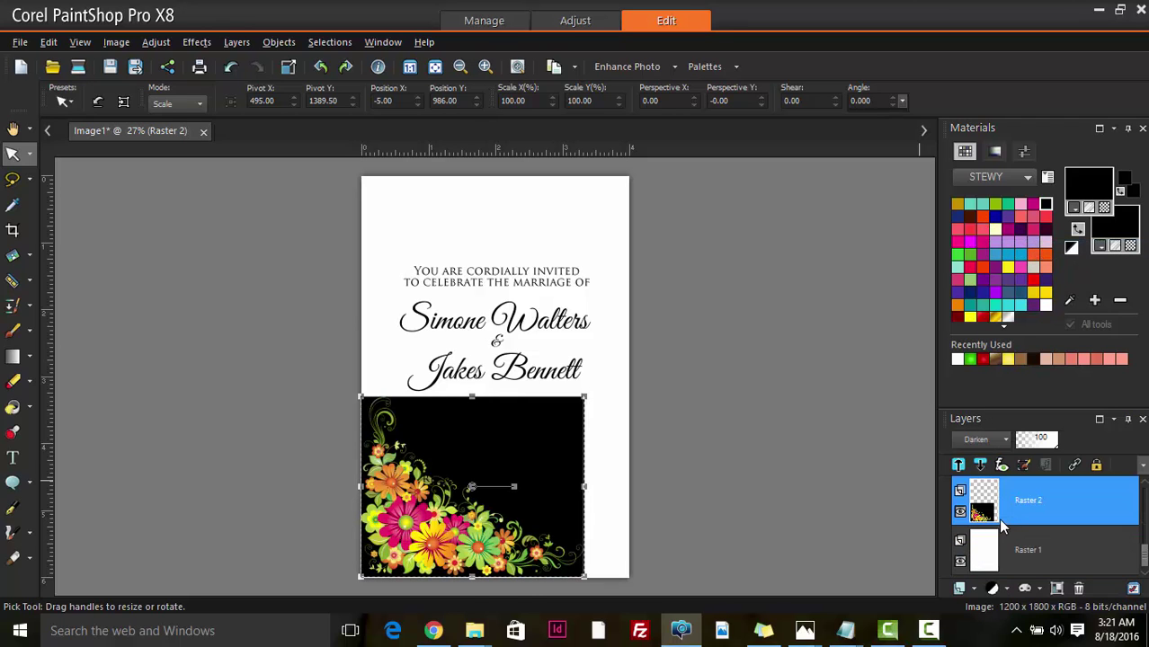
scroll(423, 486, up, 1)
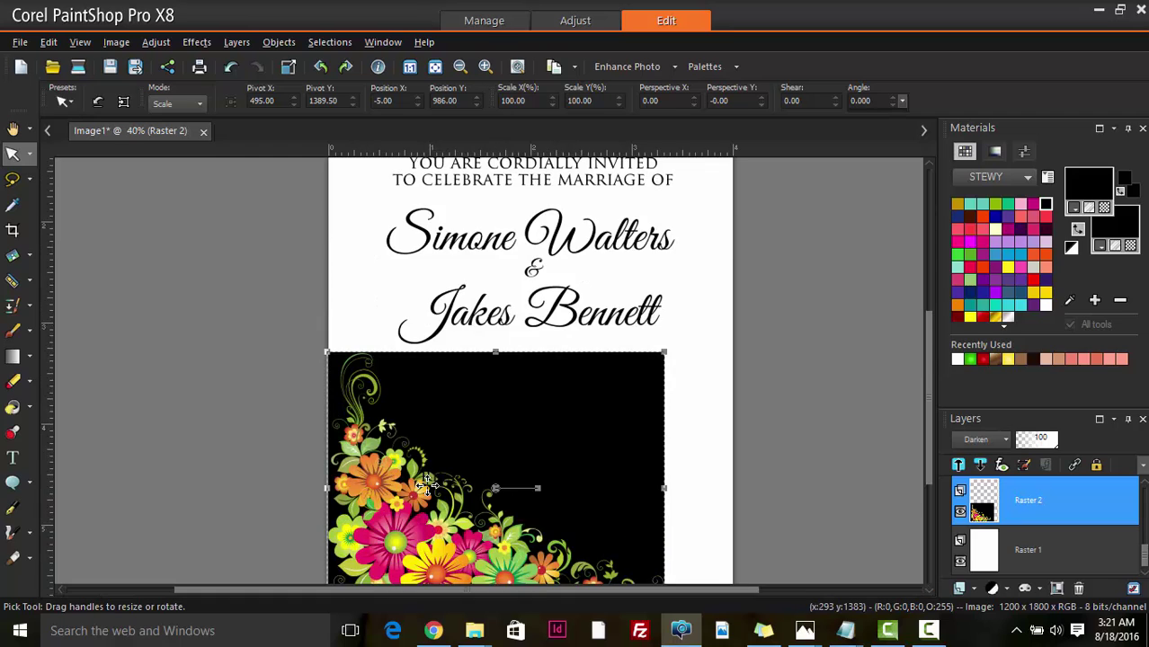
scroll(424, 486, up, 3)
scroll(439, 474, down, 2)
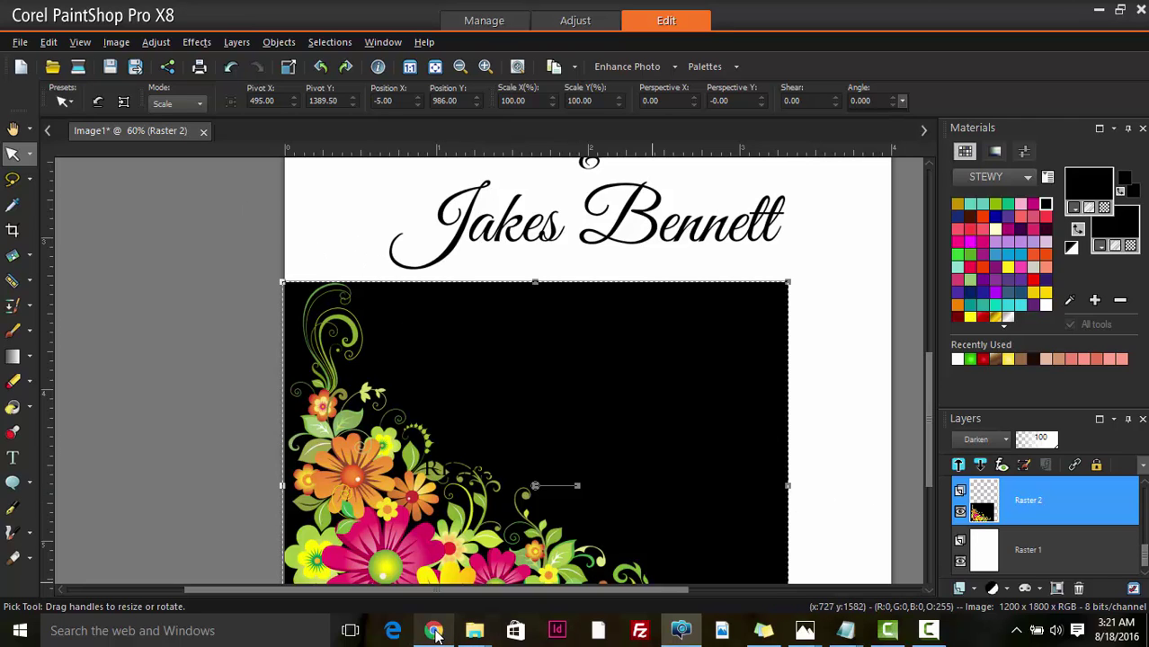
- Save the corner-flowers clipart from Chrome to the Desktop as flower.png
click(433, 631)
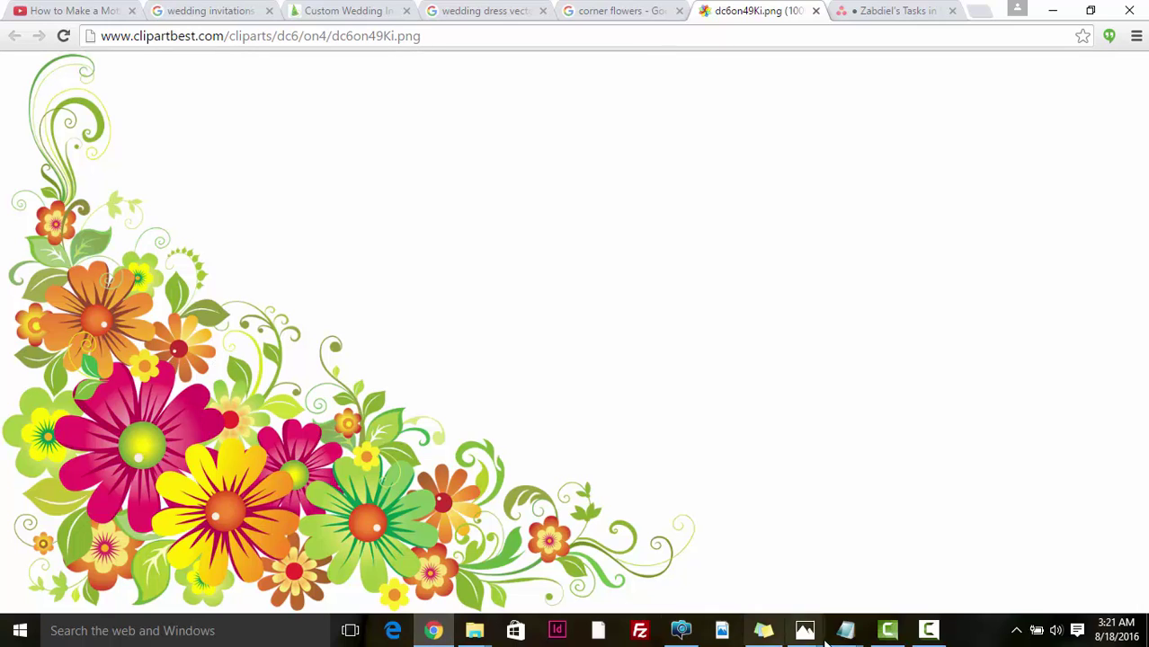
right_click(279, 384)
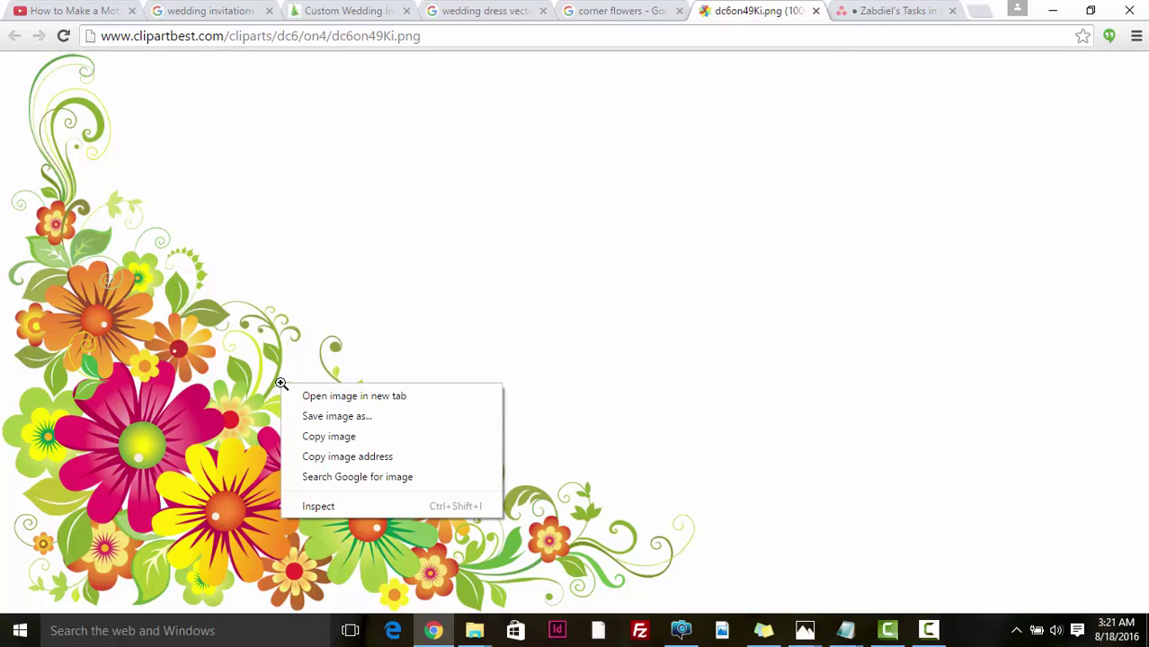
click(339, 420)
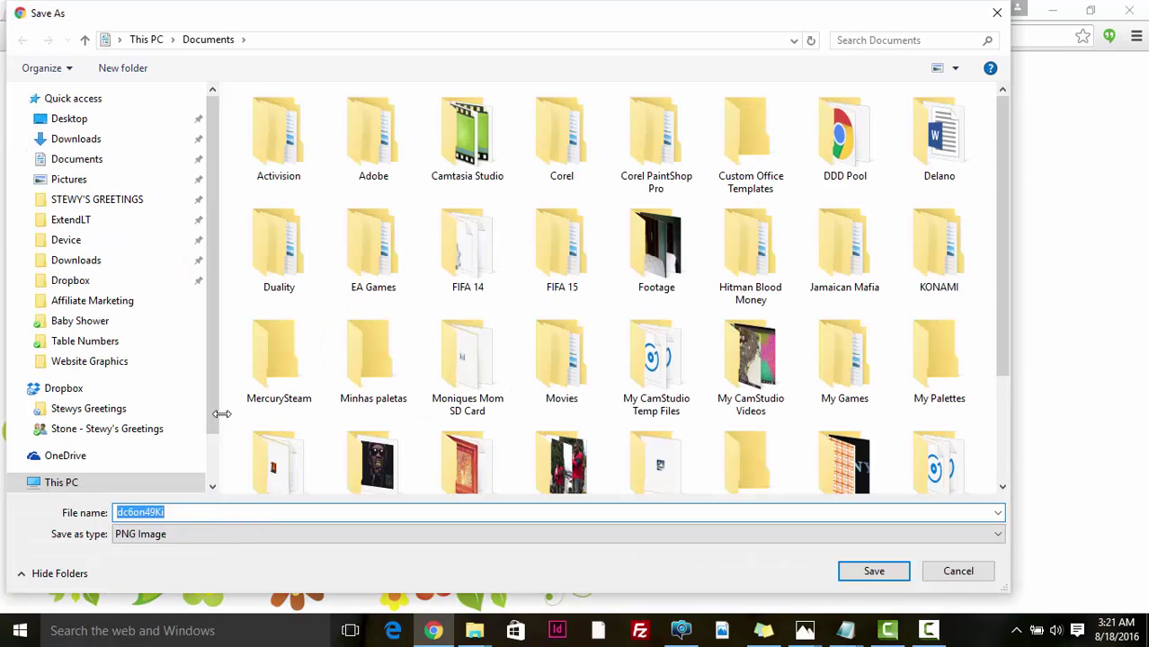
mouse_move(215, 413)
mouse_down()
mouse_move(218, 463)
mouse_move(220, 393)
mouse_up()
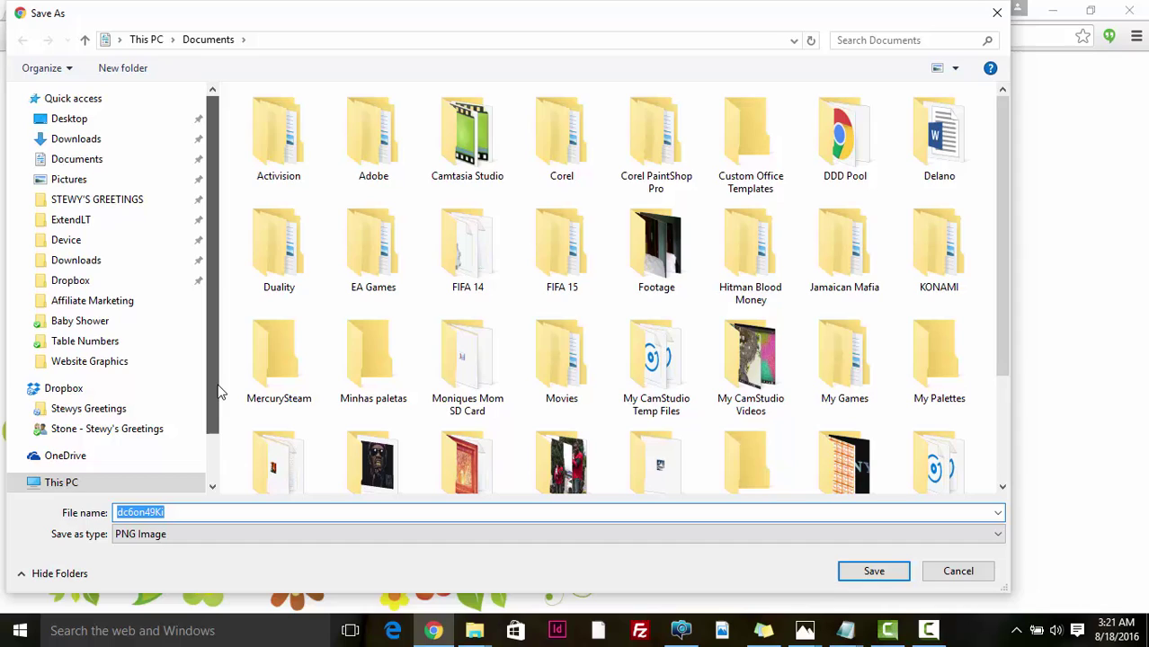
click(91, 163)
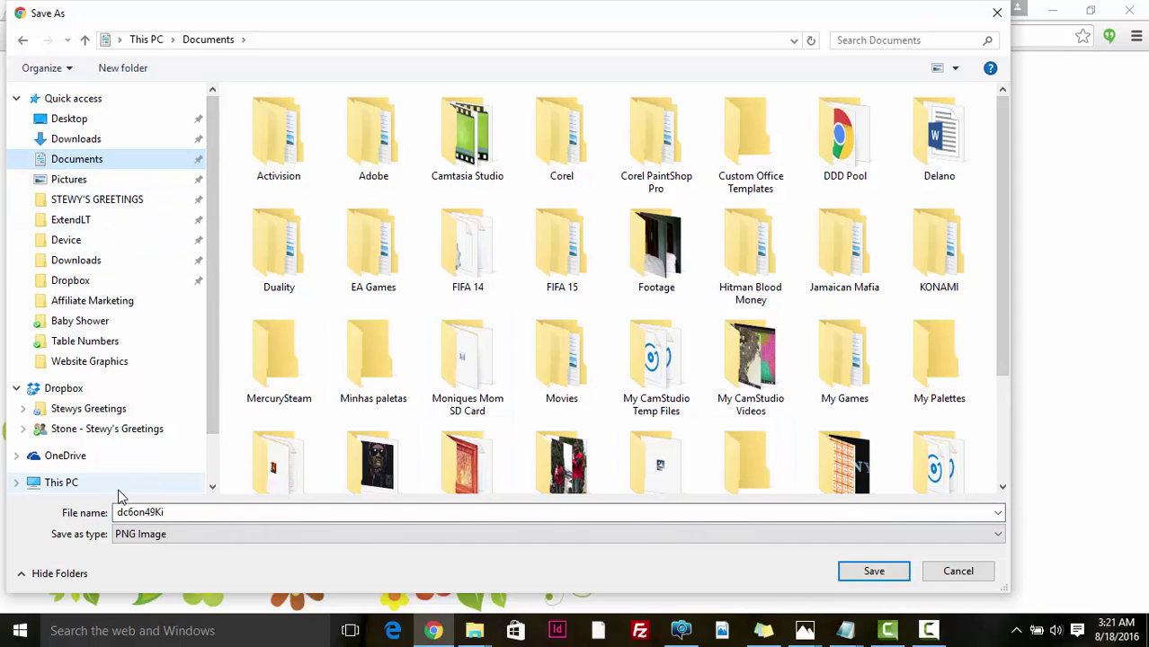
click(96, 123)
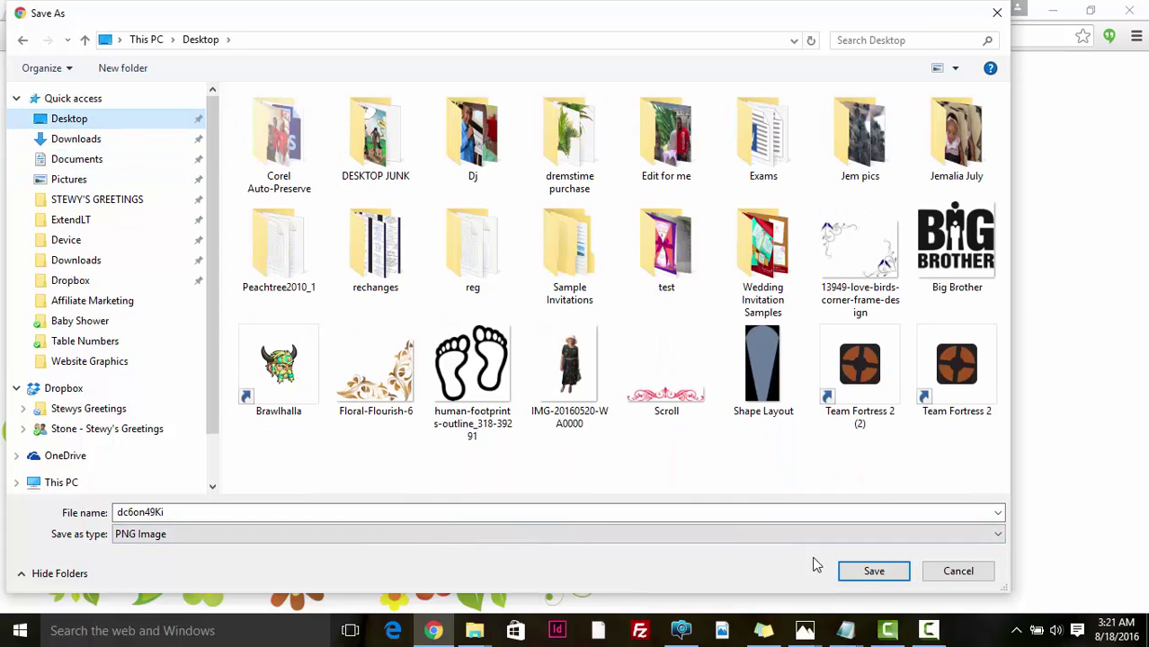
double_click(176, 512)
text(glow)
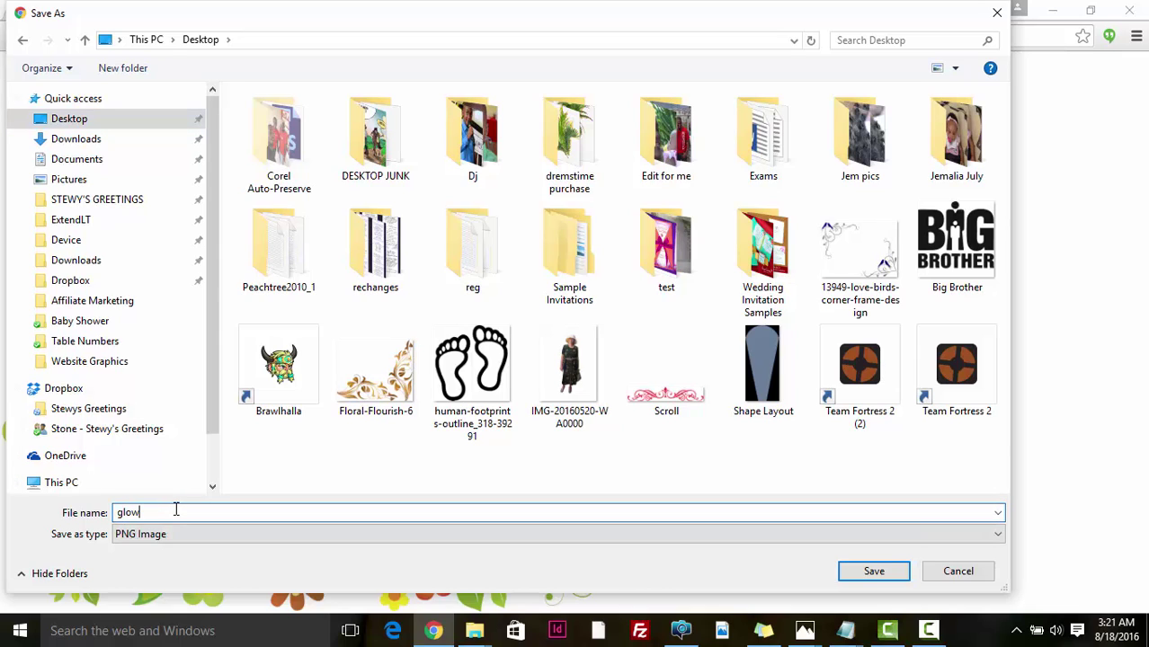
key(BackSpace)
key(BackSpace)
key(BackSpace)
key(BackSpace)
text(flower)
click(874, 572)
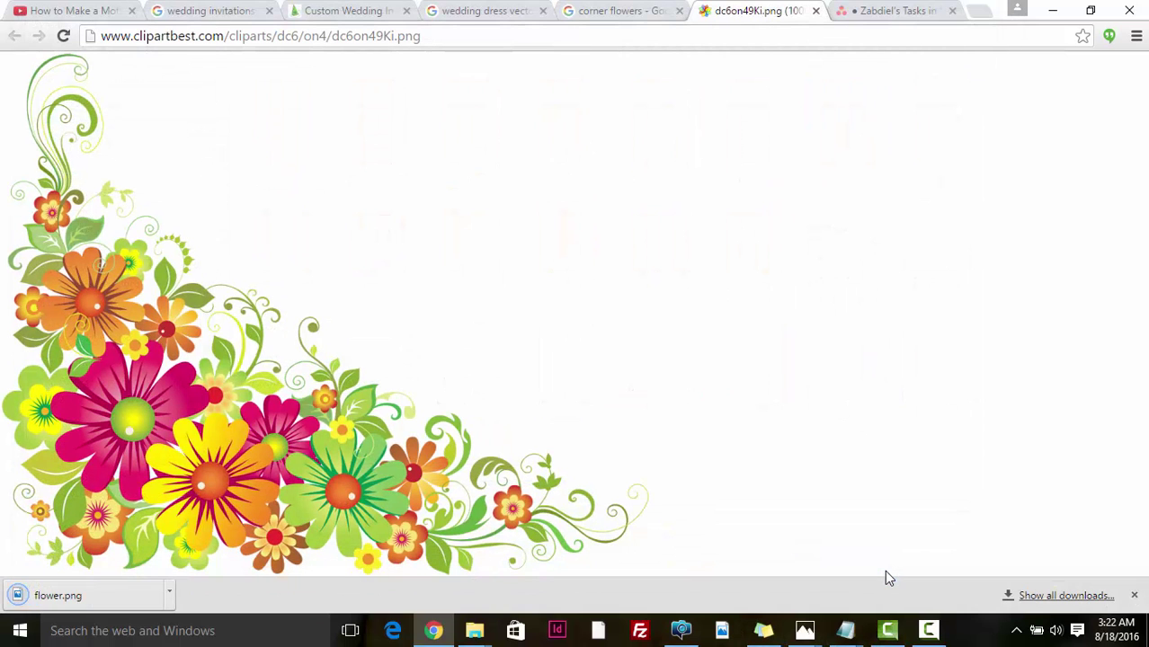
- Open the Desktop's flower.png with Corel PaintShop Pro X8 (64-bit)
key(super+d)
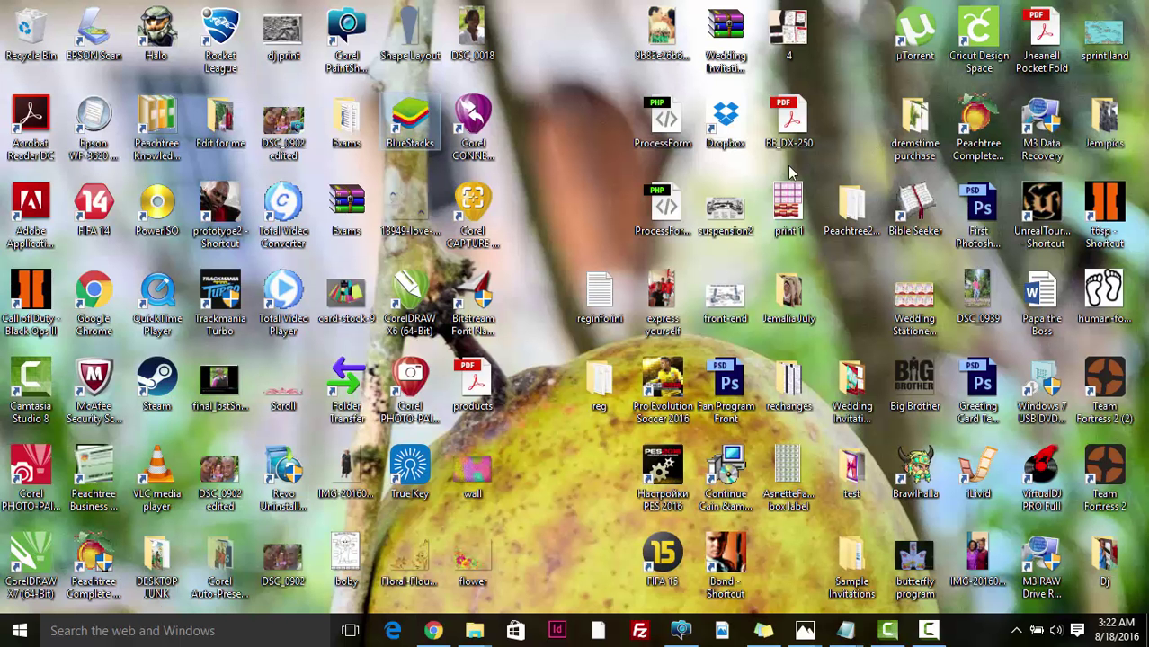
right_click(470, 560)
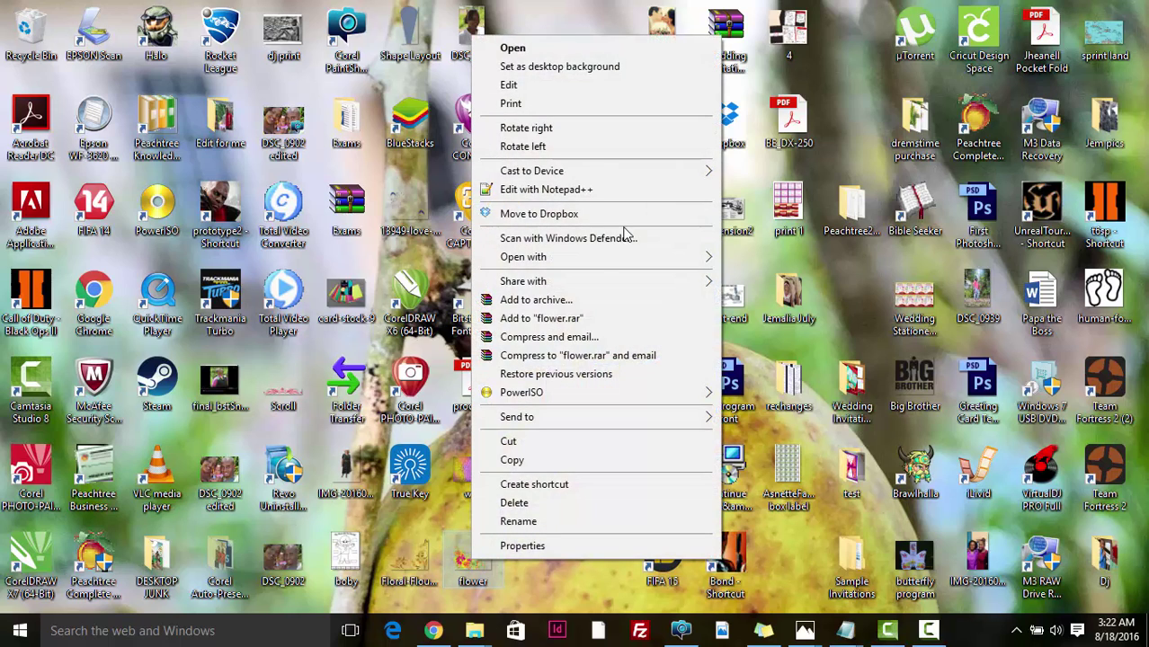
mouse_move(598, 259)
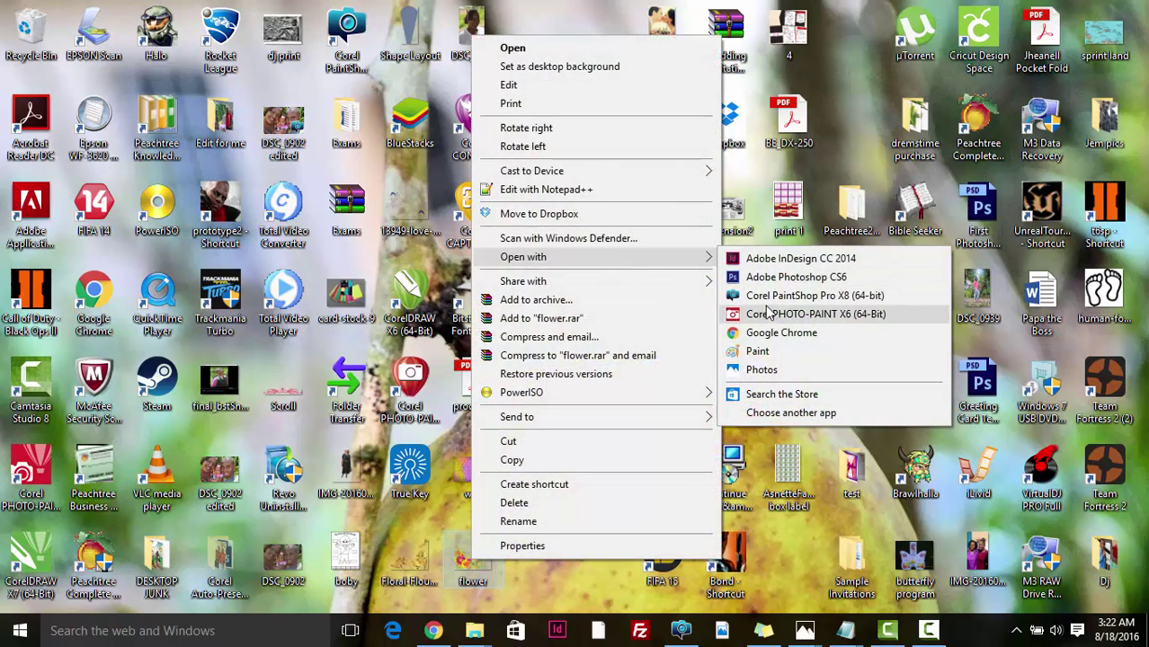
click(773, 296)
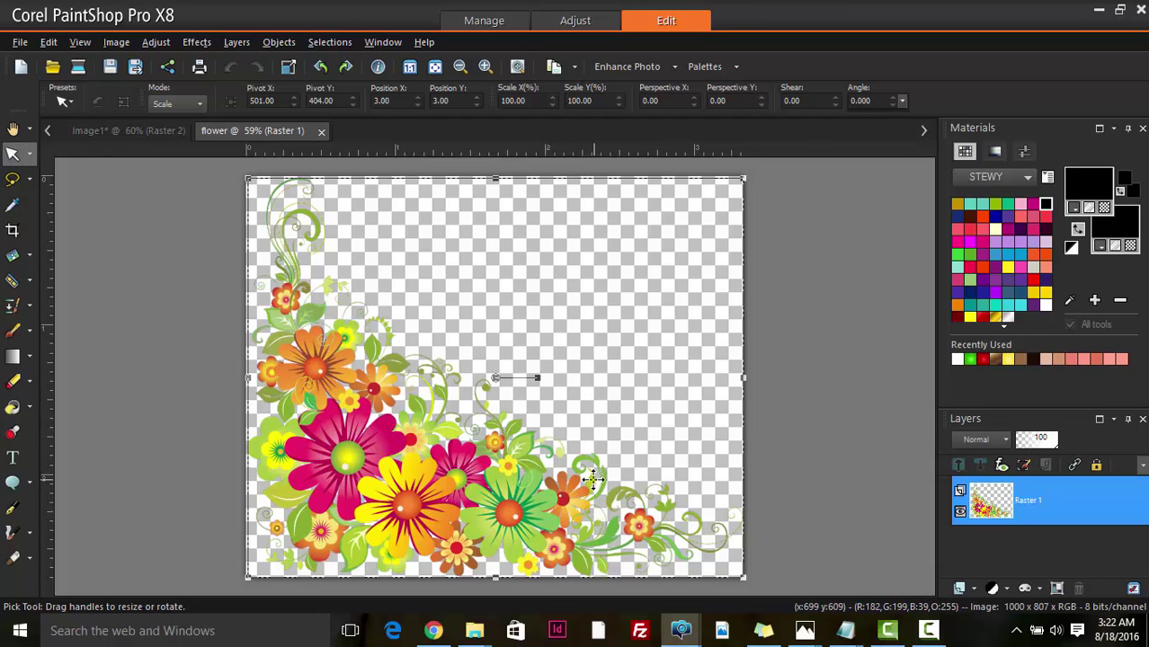
- In the invitation document, select the Raster 2 flower layer, deleting it and restoring it with undo
click(140, 135)
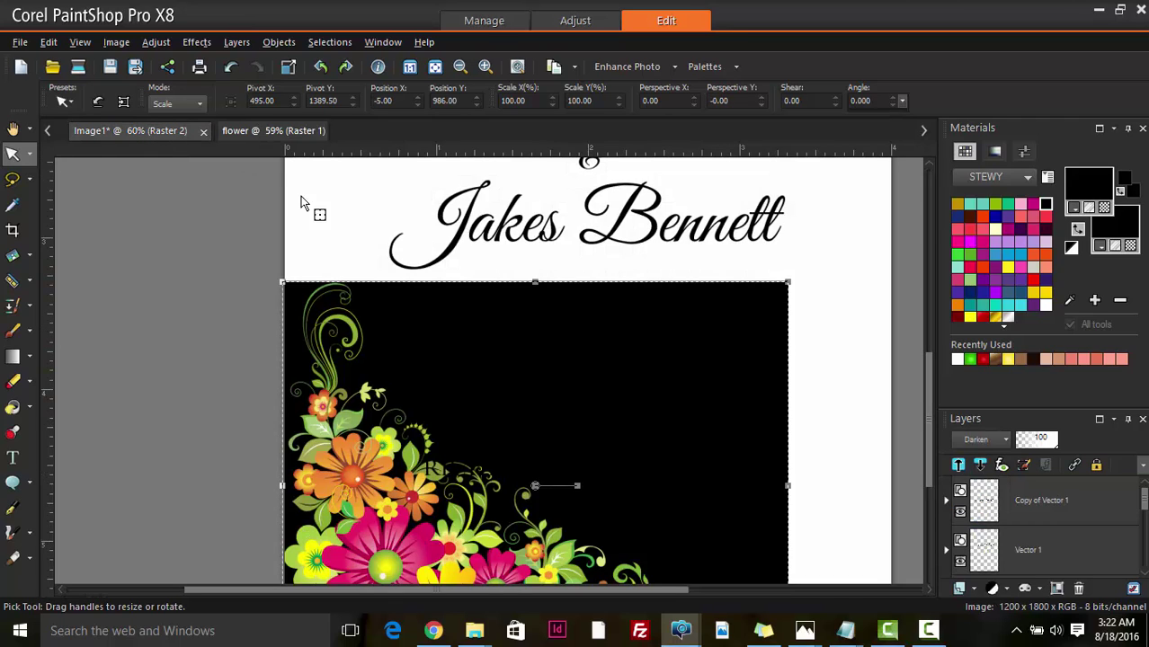
scroll(364, 310, down, 3)
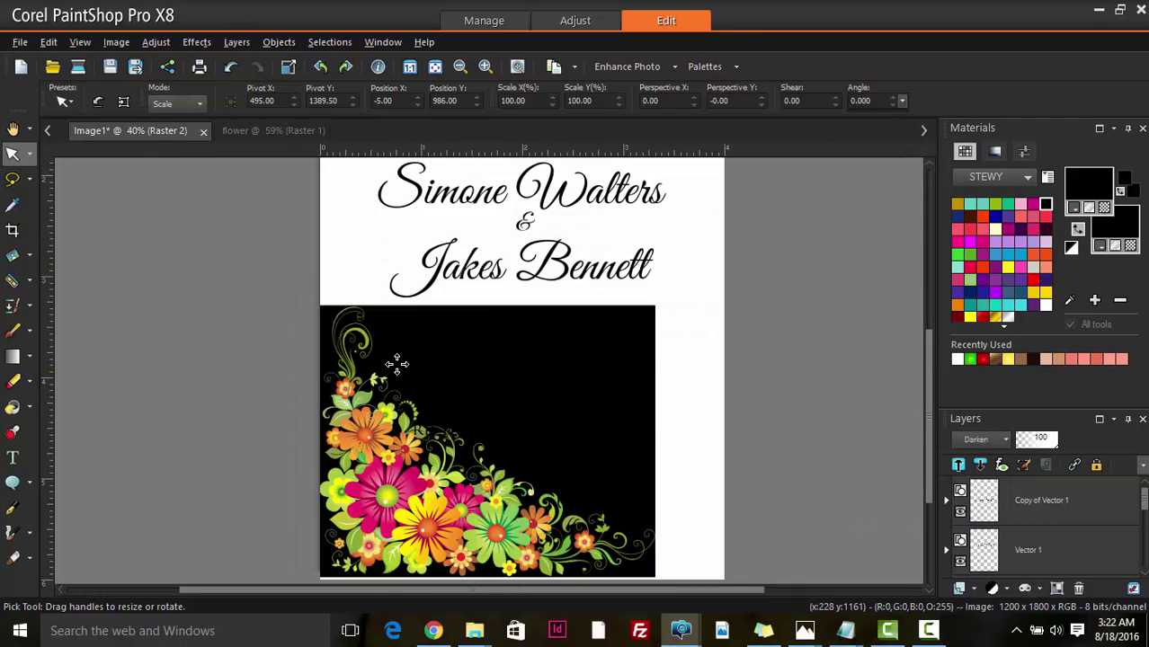
click(261, 132)
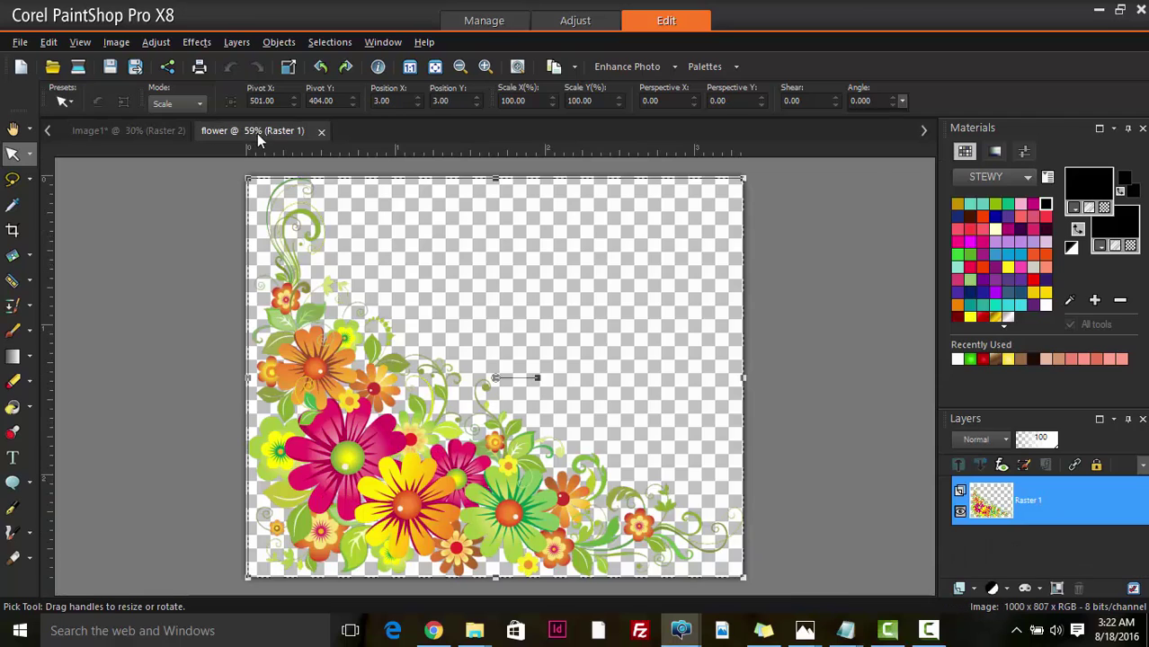
click(136, 131)
scroll(1029, 532, down, 2)
click(1029, 532)
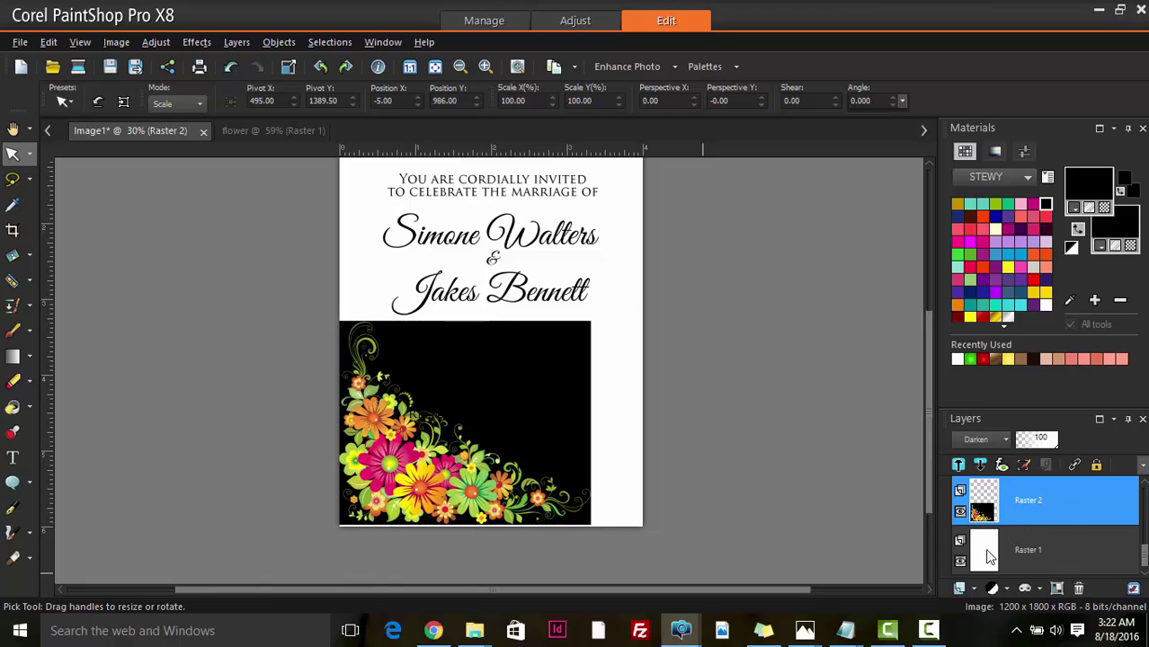
click(1079, 591)
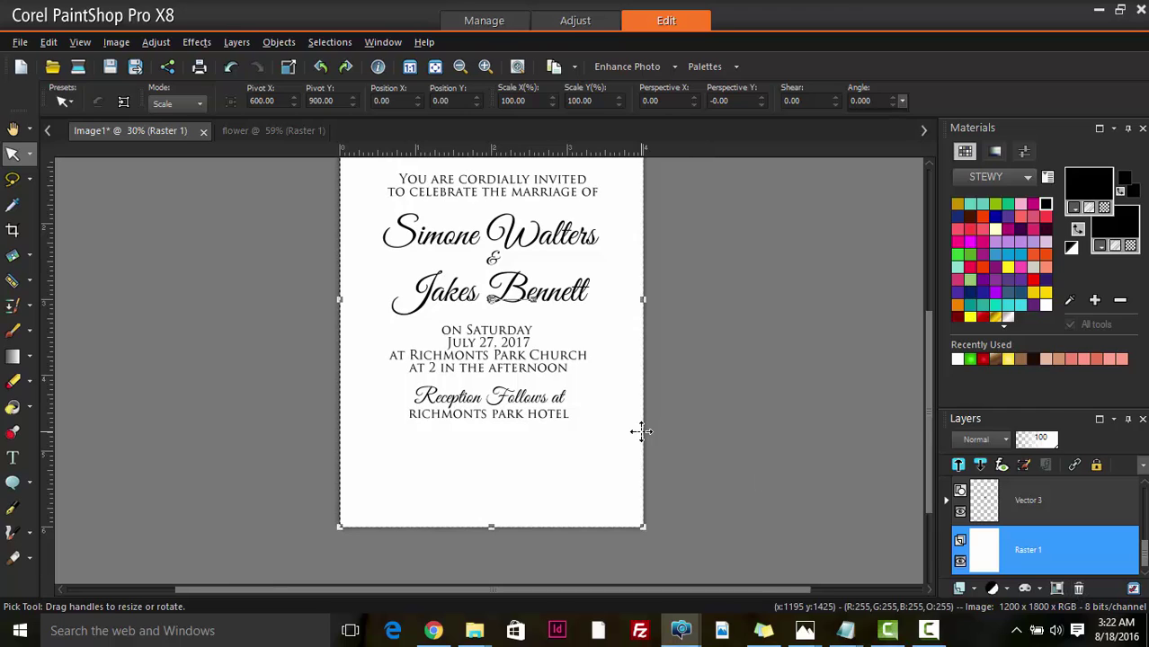
key(ctrl+z)
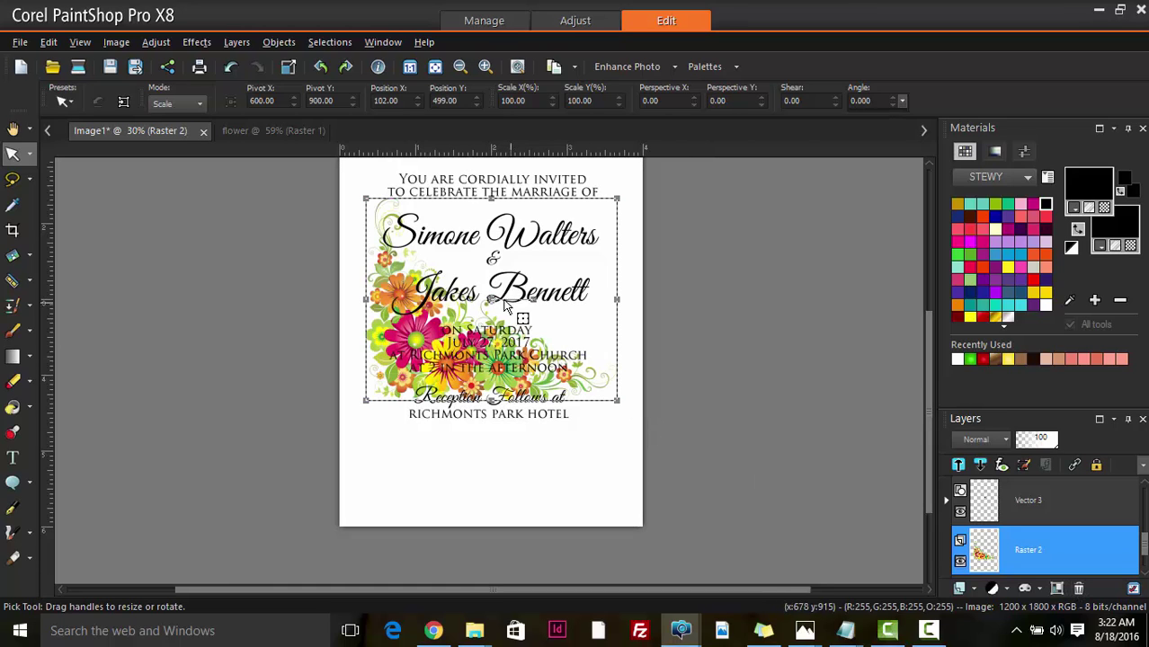
- Move the flower layer to the card's bottom-left and shrink it to about 86%
drag(493, 310, 471, 416)
scroll(472, 416, down, 1)
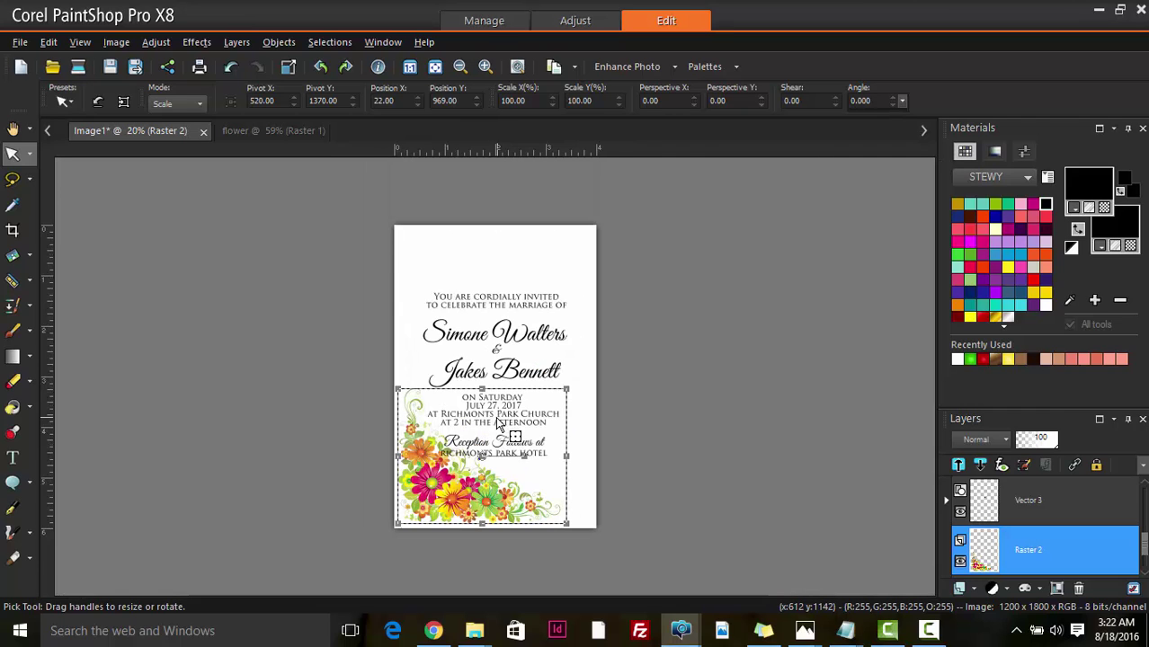
scroll(504, 427, up, 1)
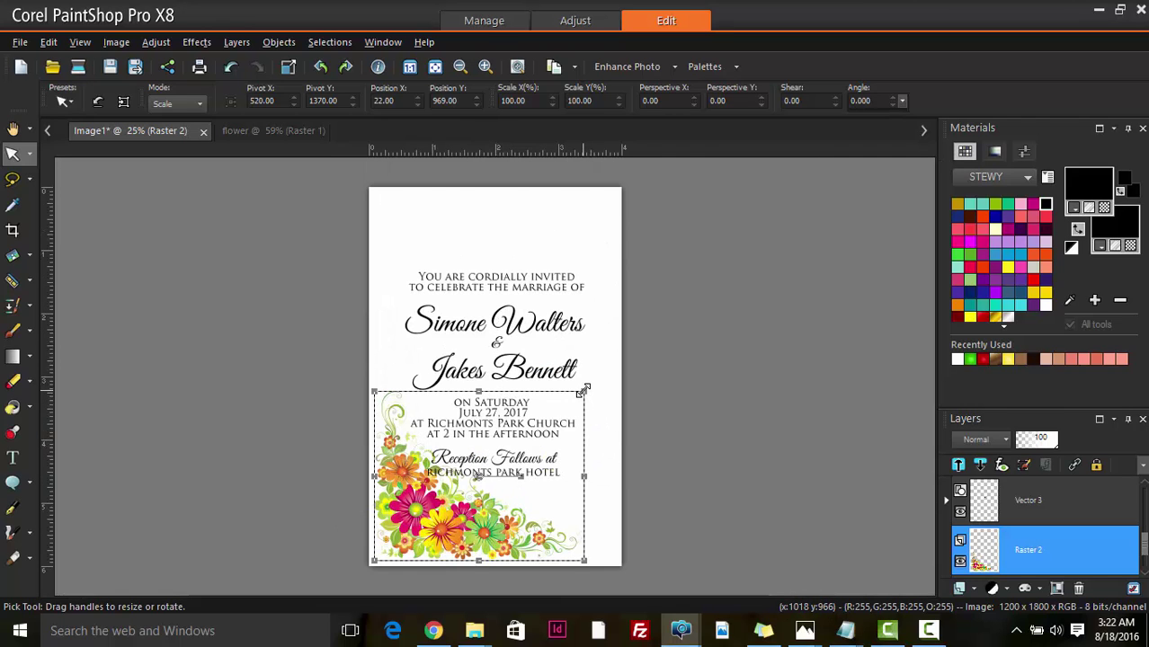
drag(584, 389, 554, 417)
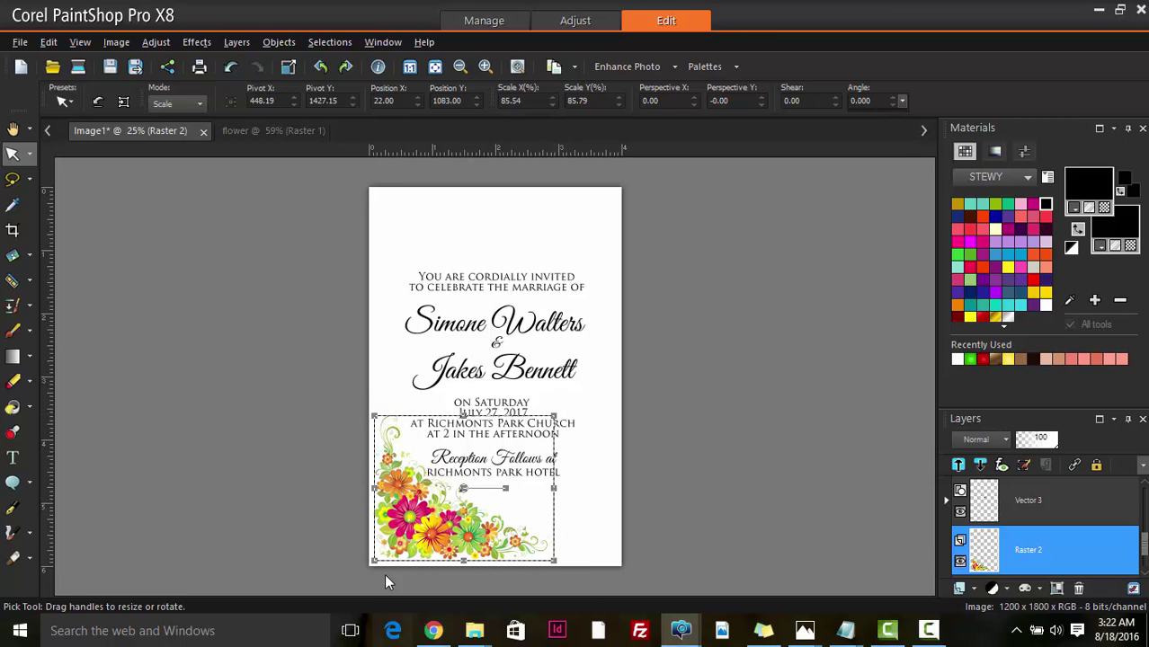
scroll(418, 531, up, 4)
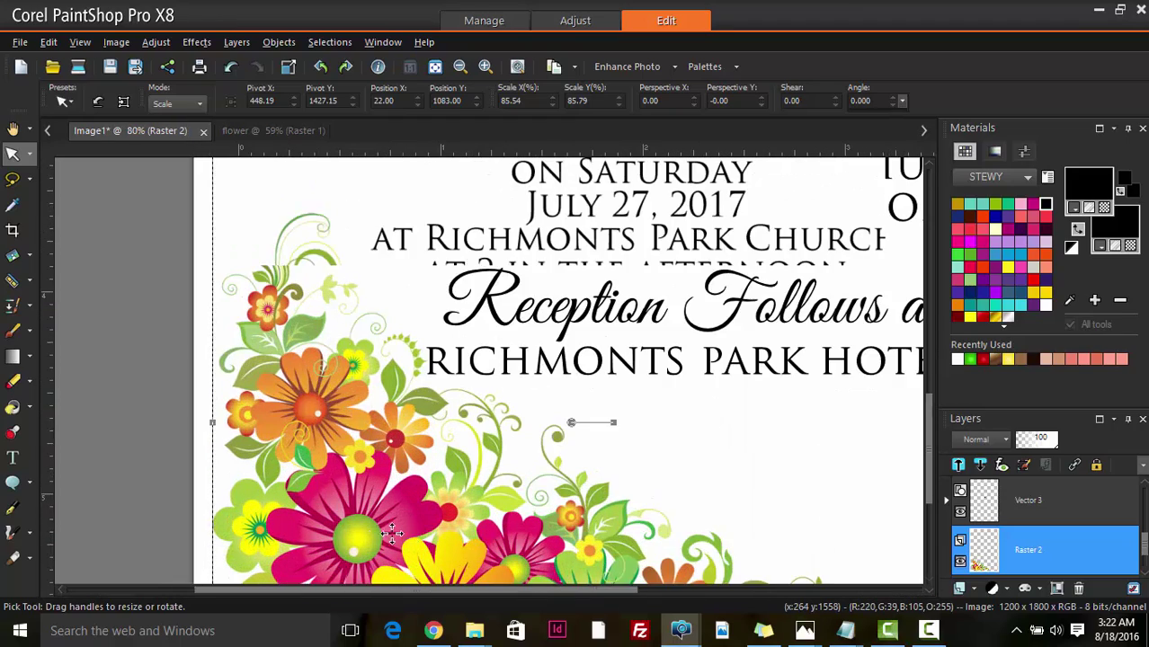
scroll(415, 532, down, 2)
scroll(404, 521, up, 4)
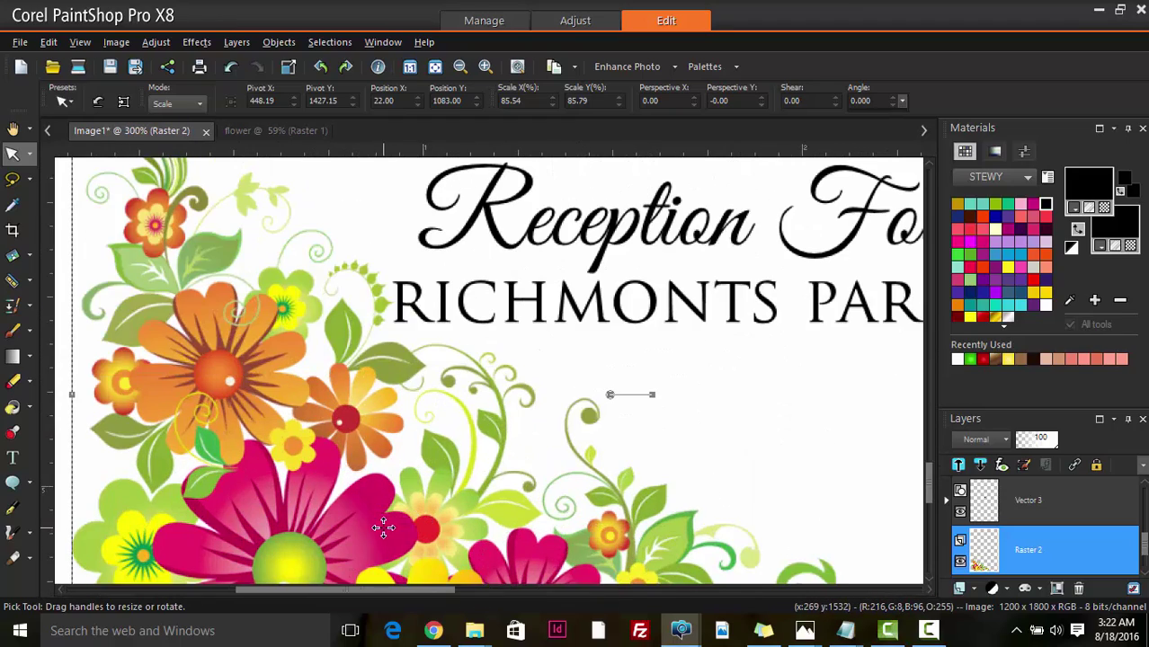
scroll(403, 522, down, 5)
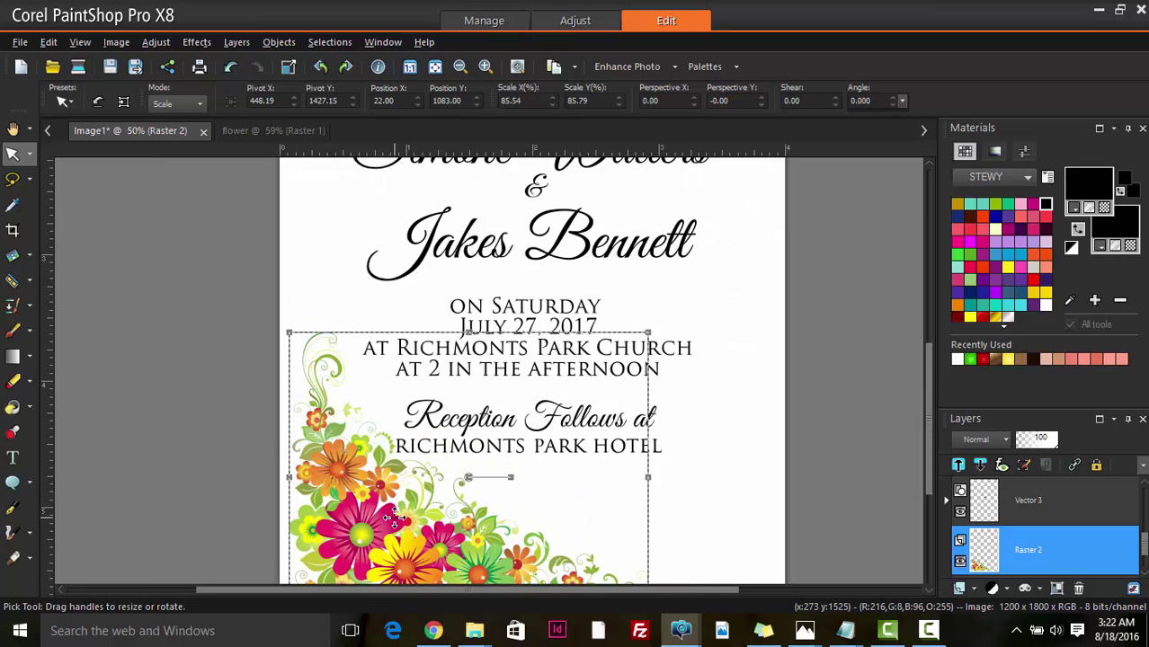
scroll(396, 515, down, 3)
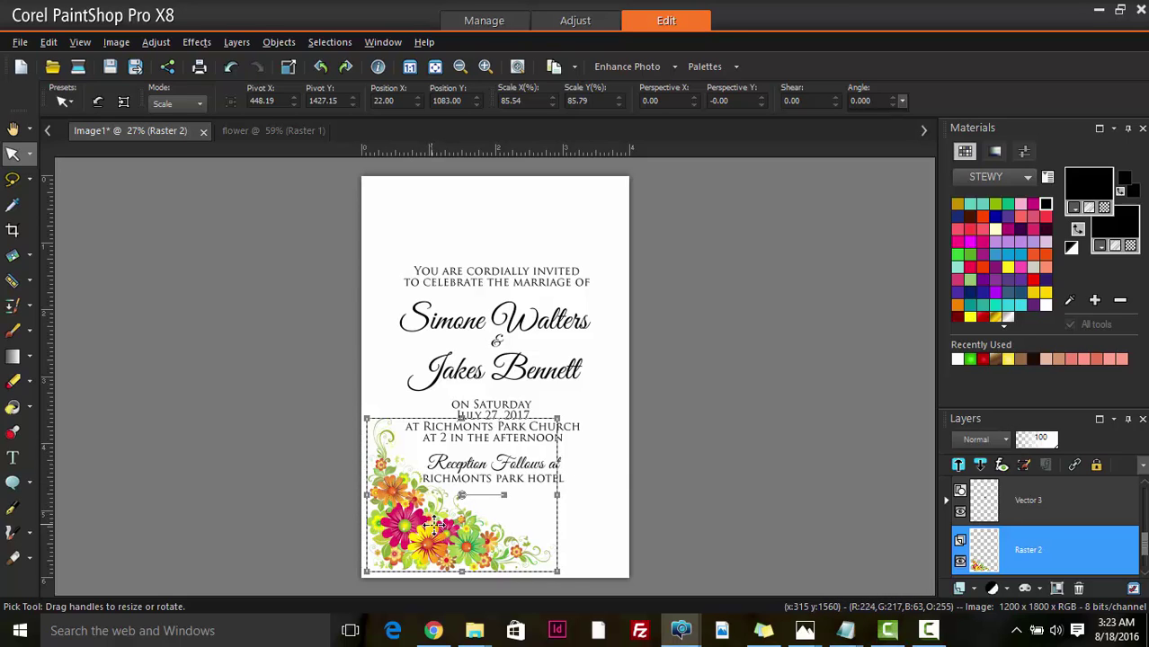
- Duplicate the flower layer, rotate the copy 180° and fit it into the top-right corner at about 94%
right_click(987, 549)
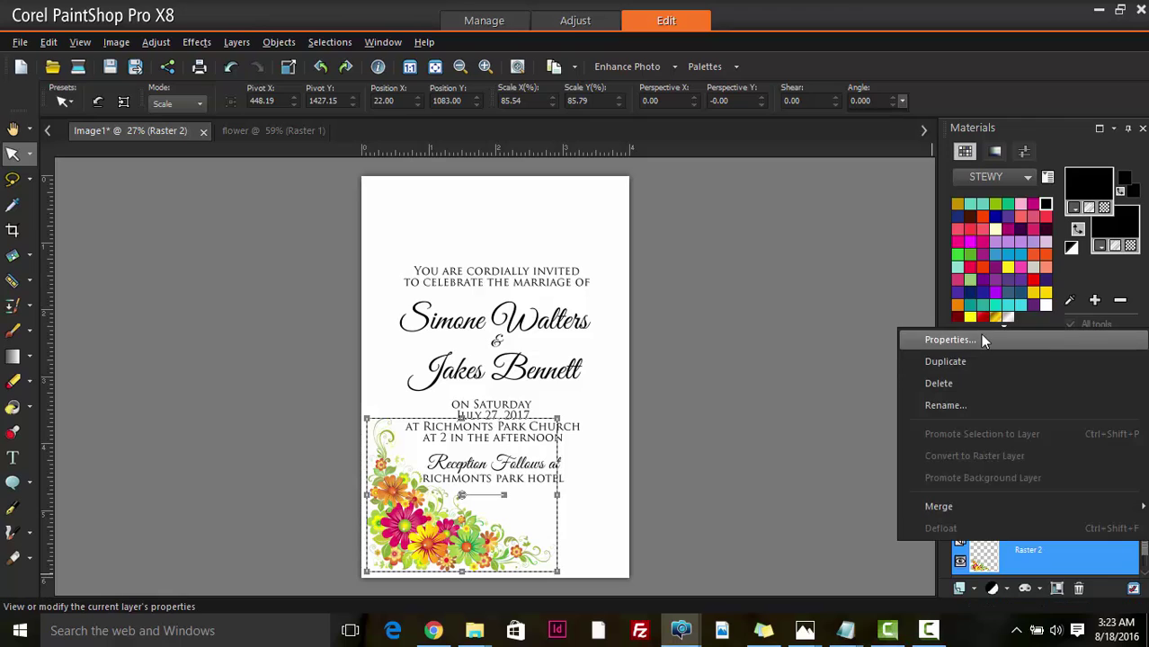
click(944, 362)
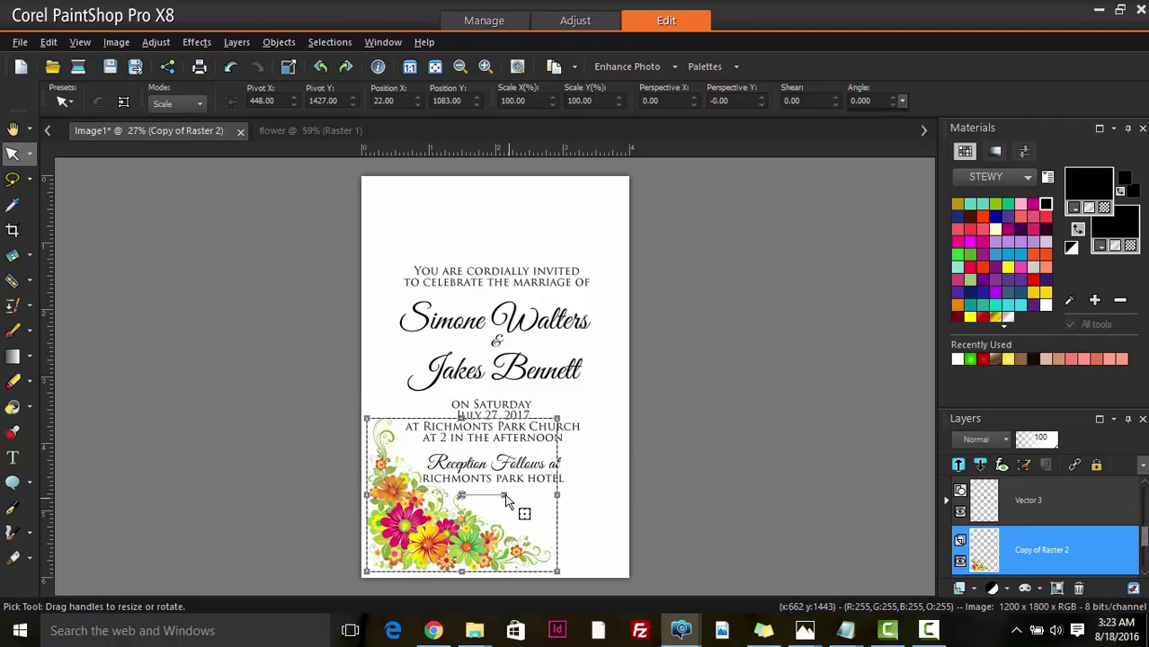
drag(502, 494, 388, 495)
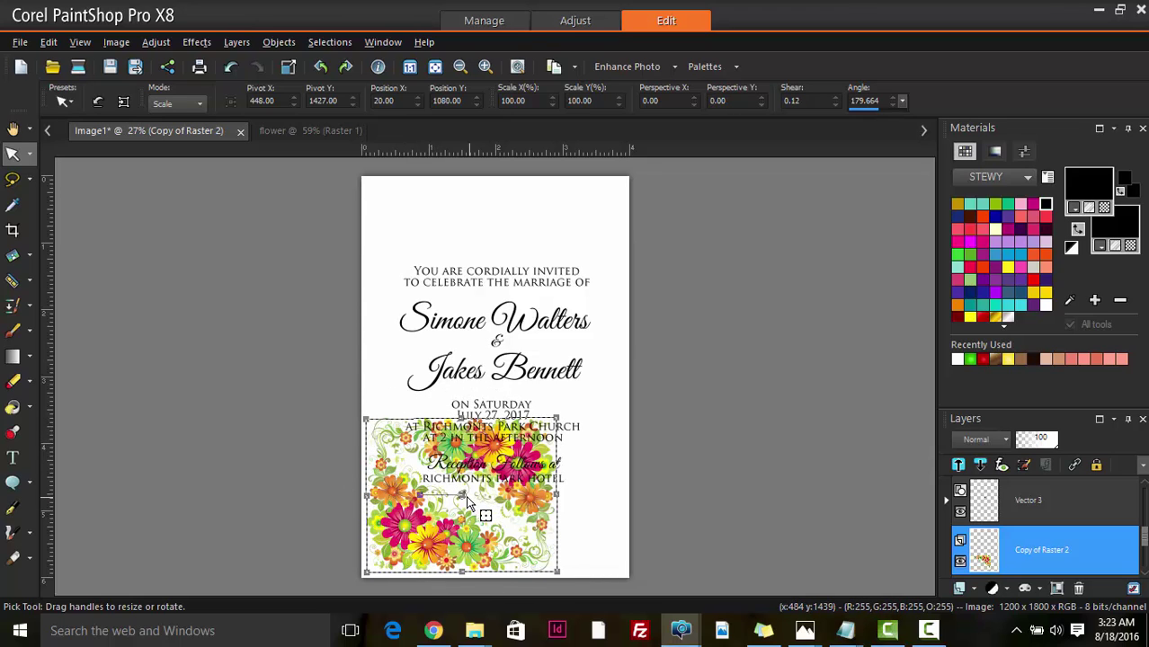
drag(466, 504, 534, 254)
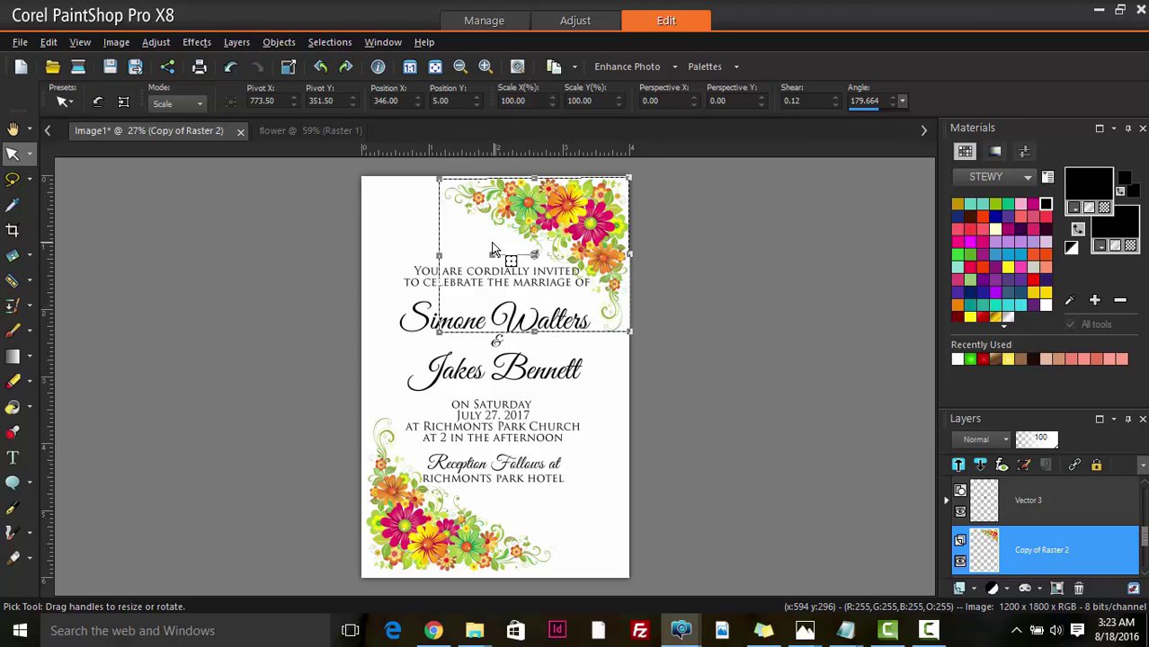
drag(436, 175, 447, 185)
mouse_move(628, 332)
mouse_down()
mouse_move(638, 343)
mouse_move(625, 327)
mouse_up()
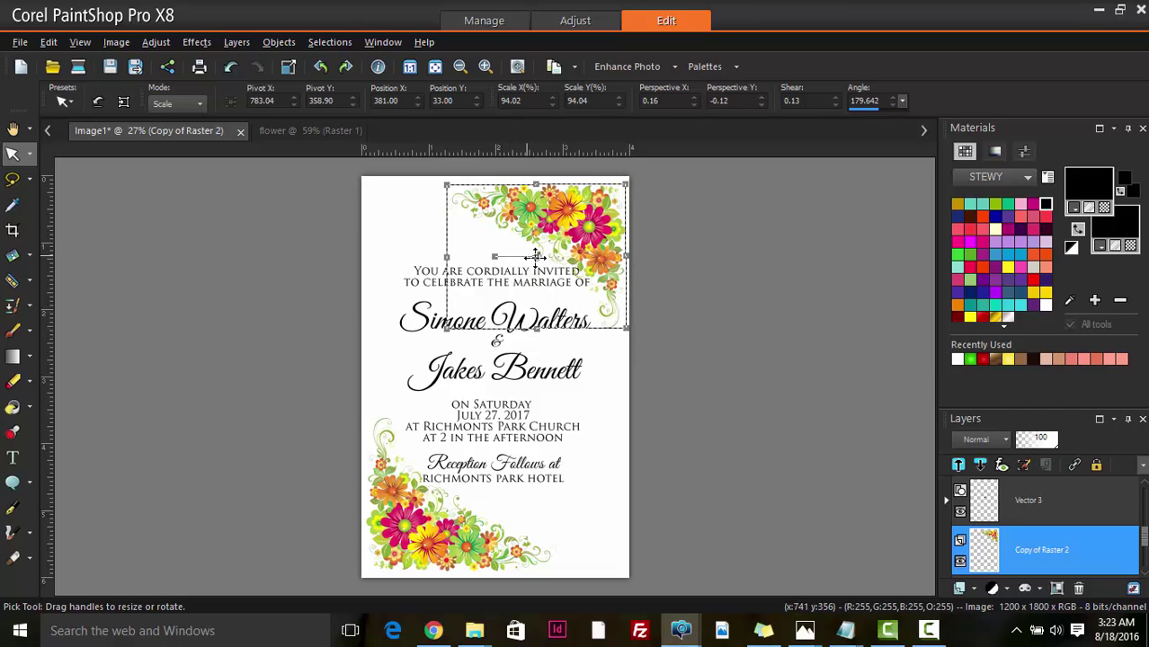
drag(537, 257, 536, 253)
click(439, 547)
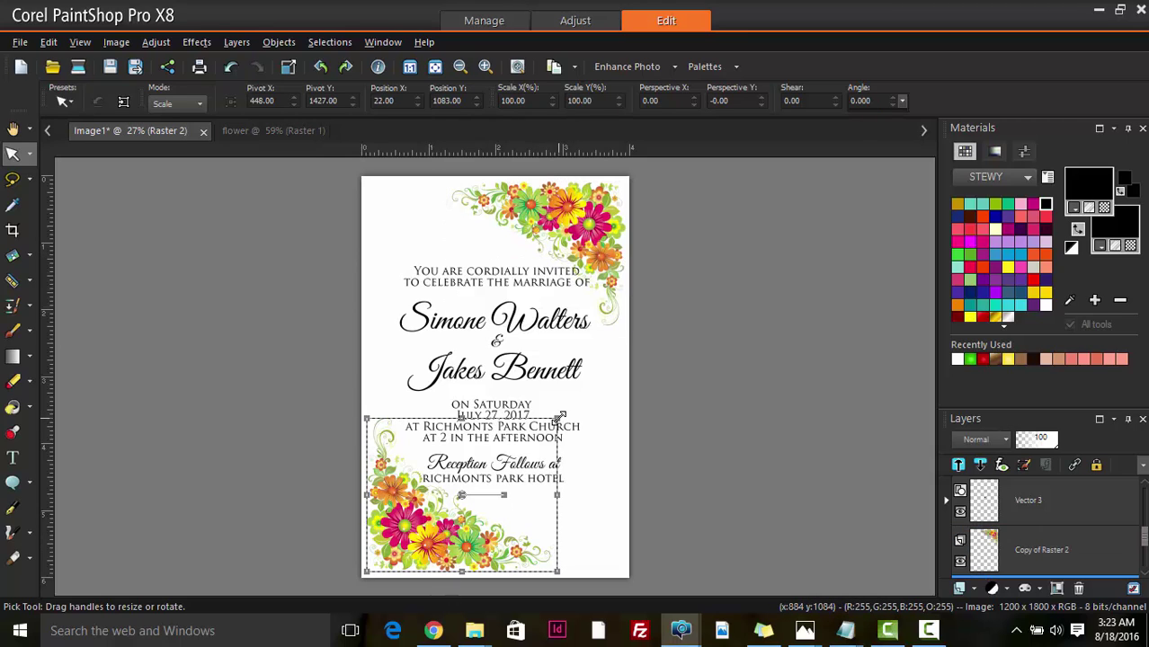
- Make Raster 1 the active layer and pick the Text tool for editing the wording
click(616, 483)
scroll(566, 537, down, 2)
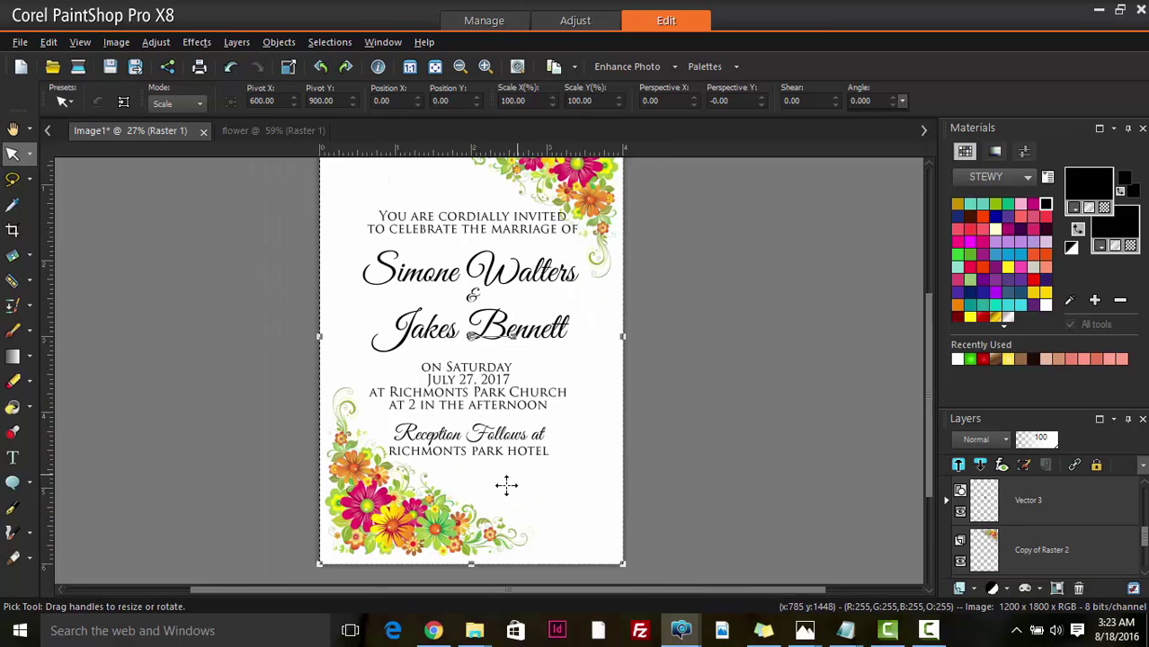
scroll(506, 468, up, 1)
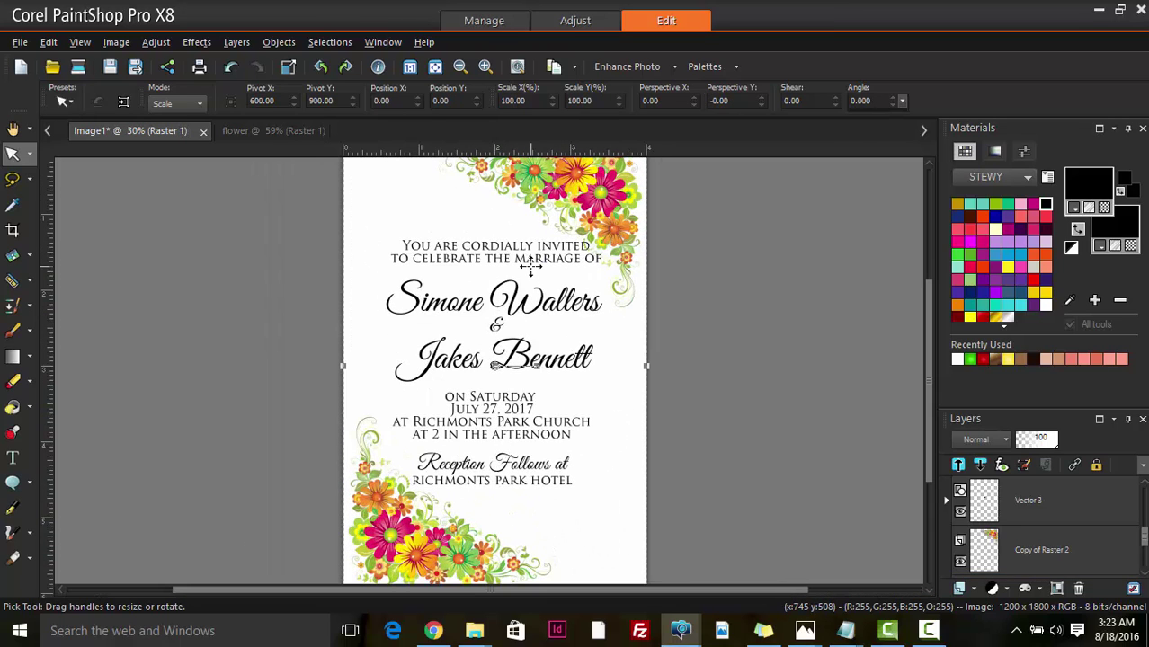
scroll(531, 265, up, 2)
scroll(550, 271, down, 3)
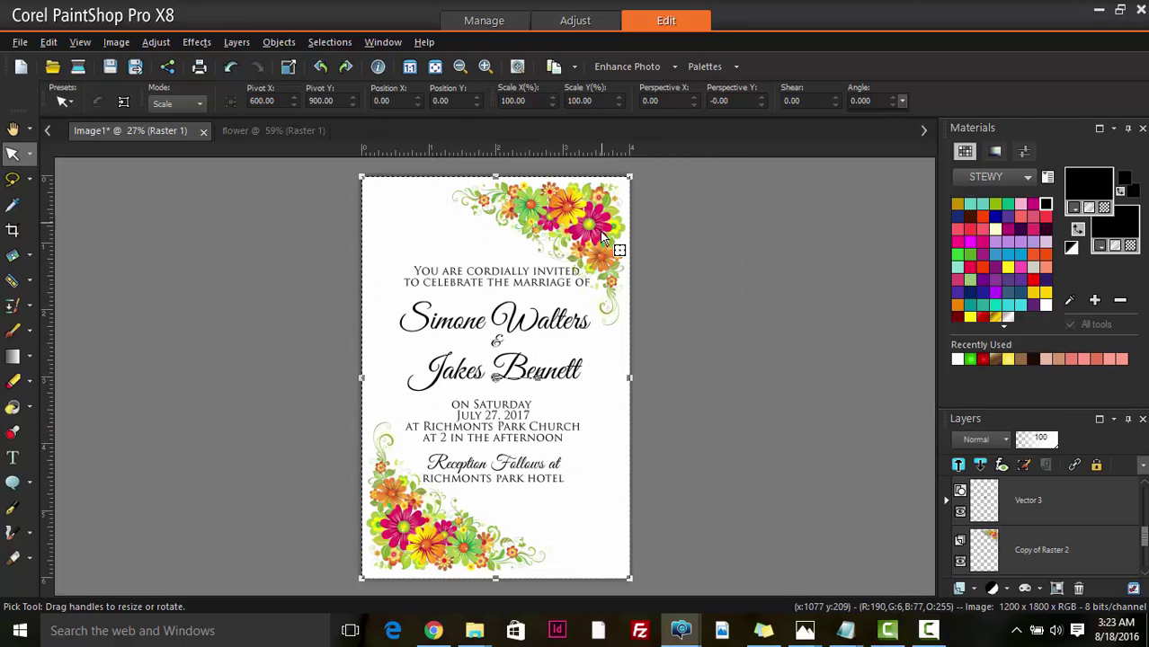
click(12, 461)
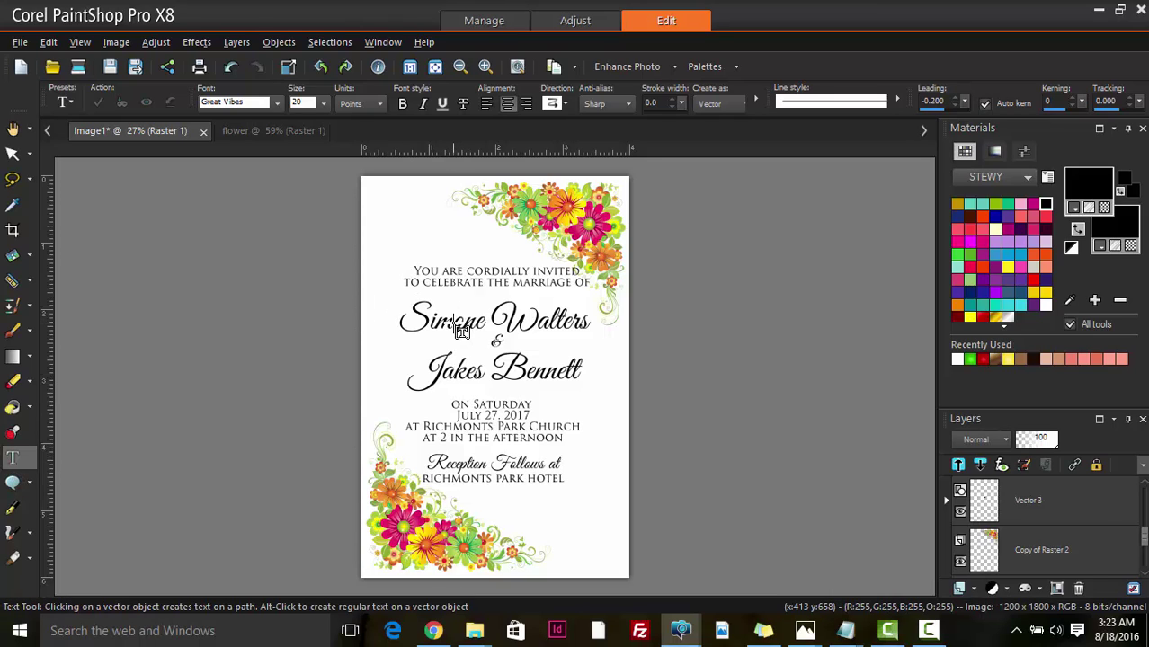
click(461, 331)
key(ctrl+a)
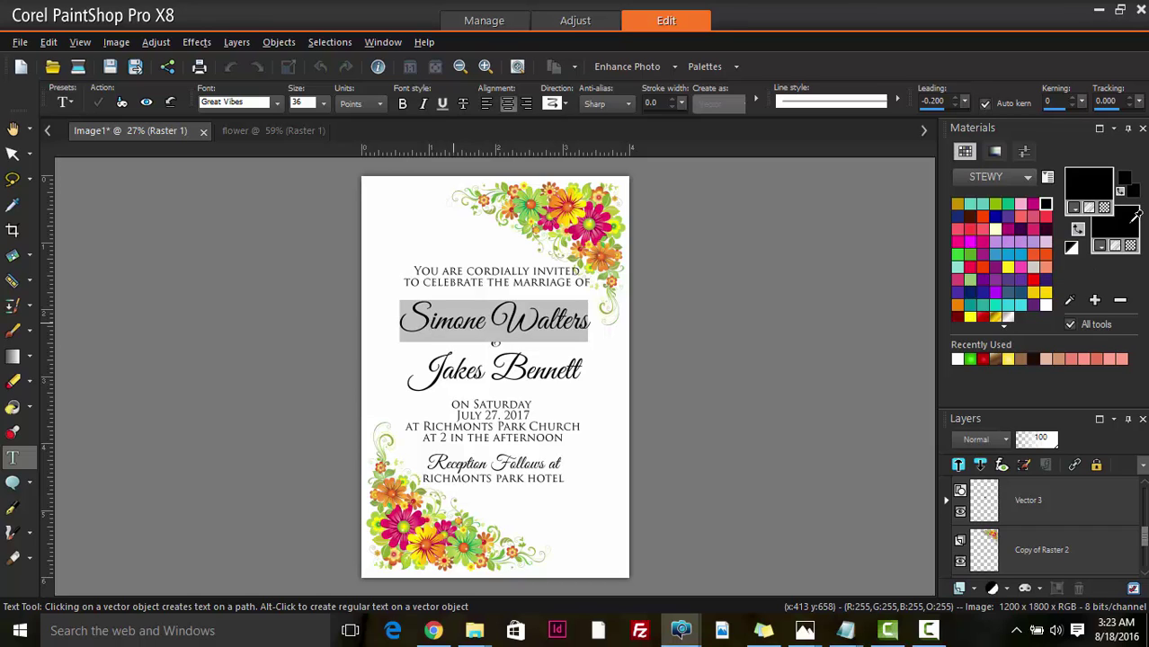
click(1135, 214)
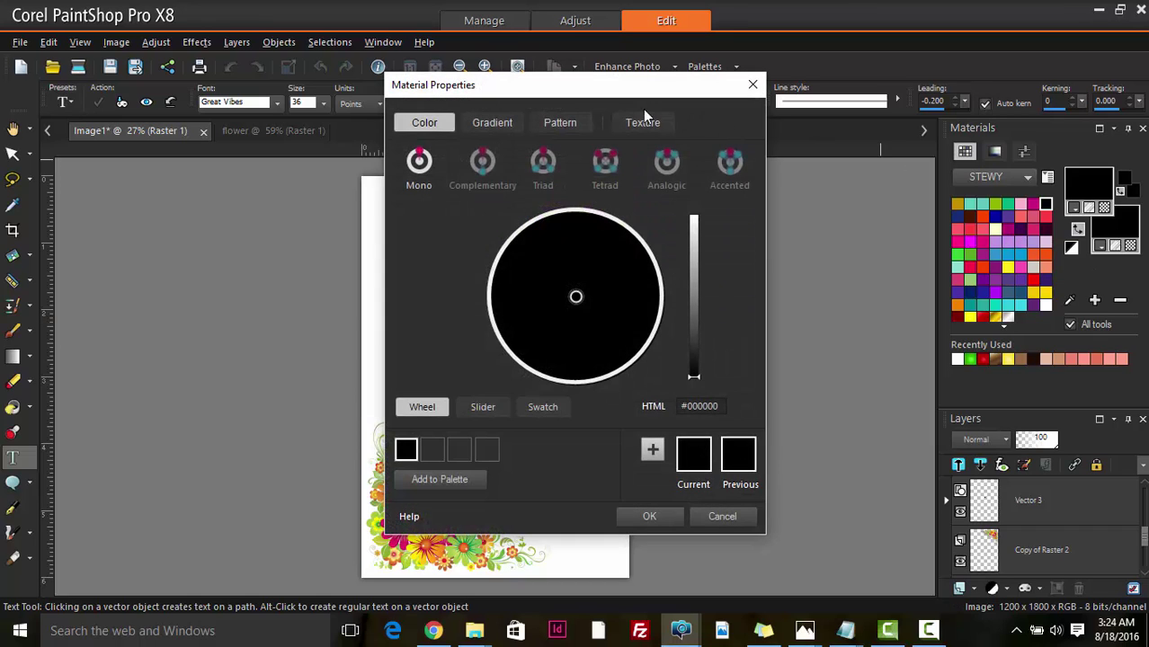
drag(635, 99, 896, 102)
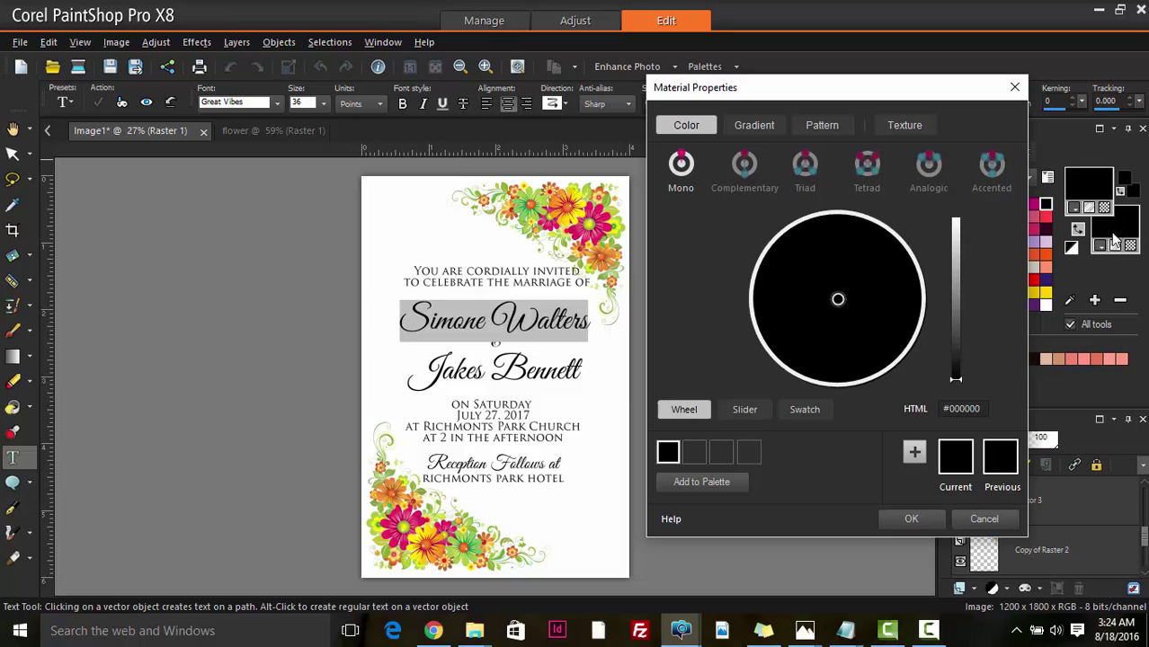
drag(845, 94, 923, 120)
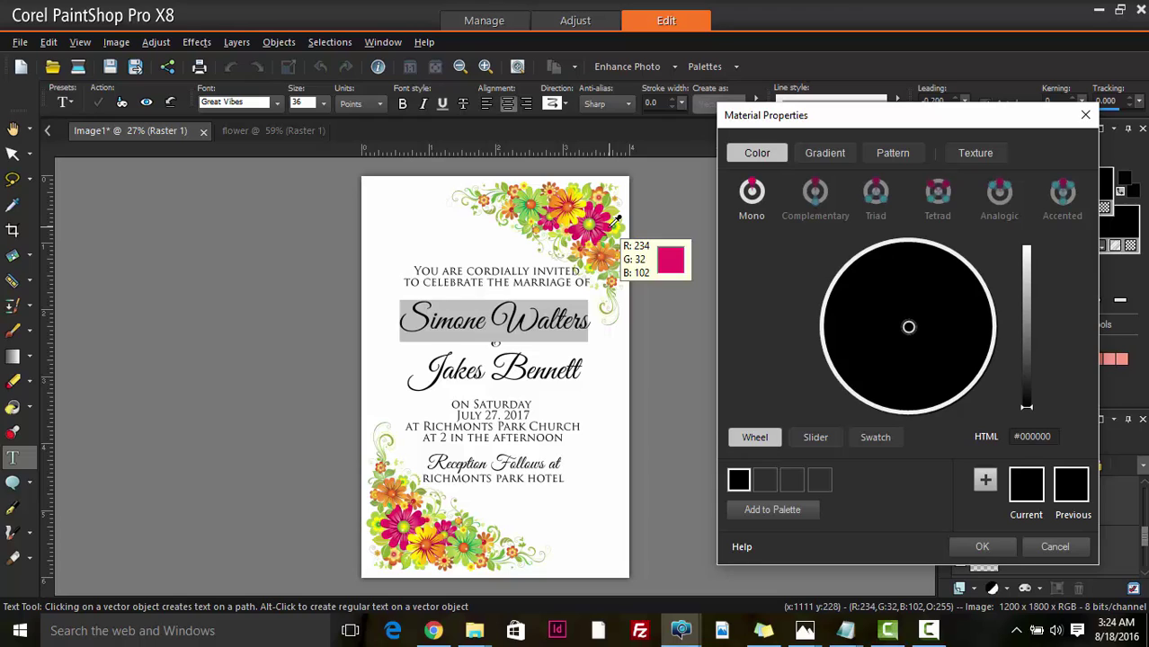
click(618, 219)
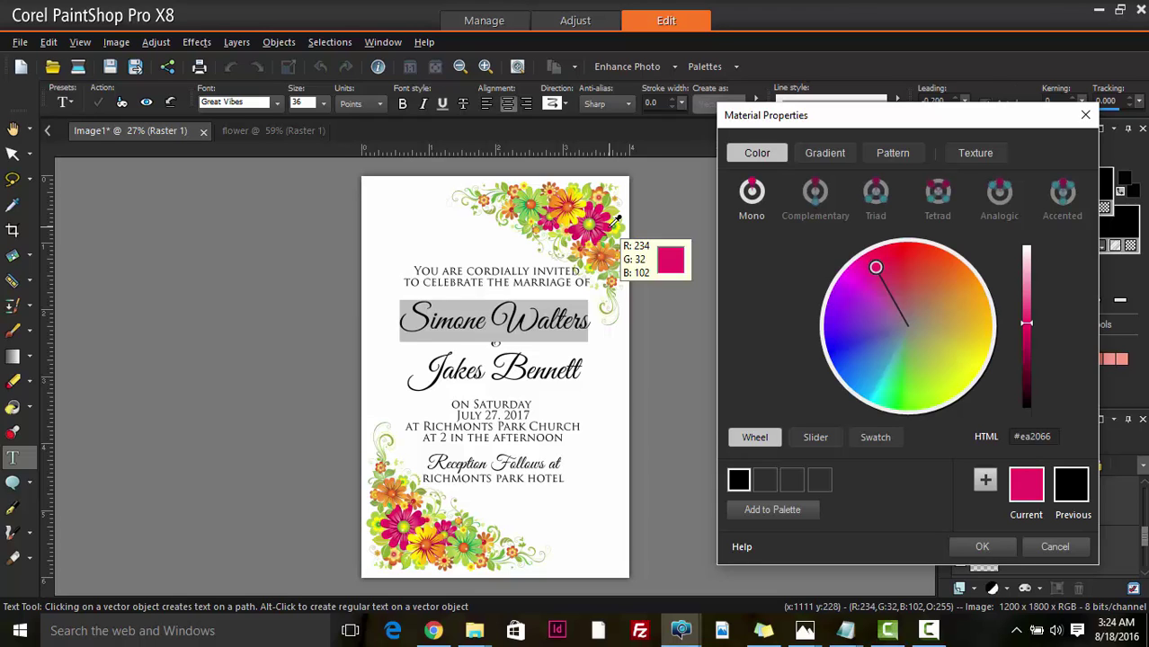
click(987, 547)
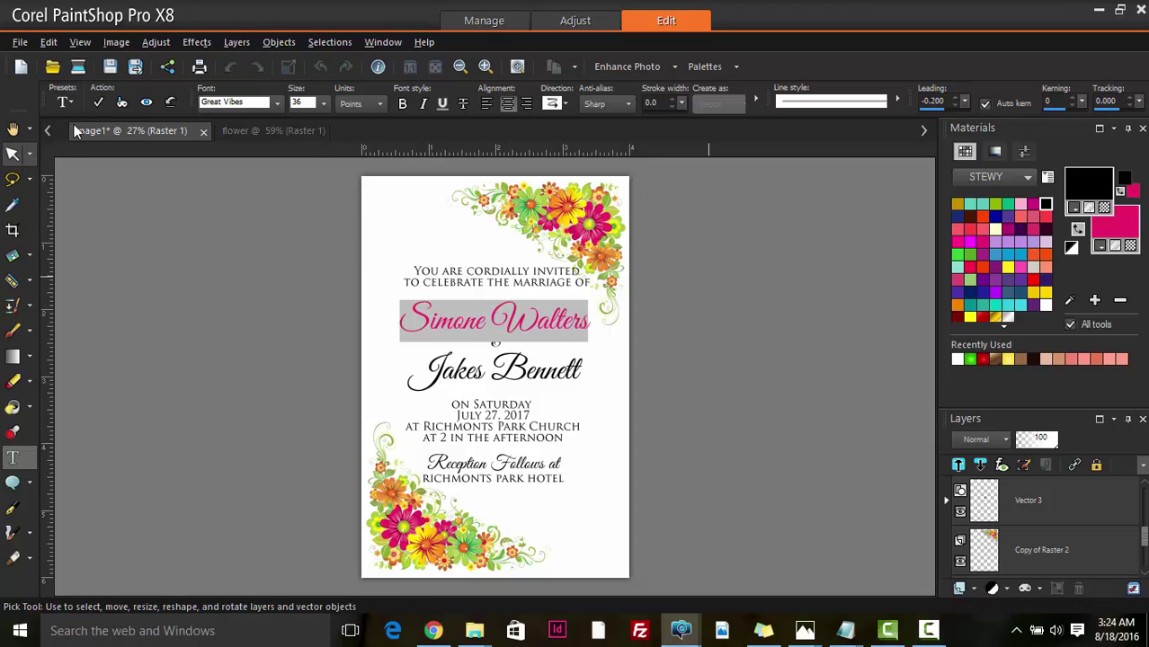
click(98, 102)
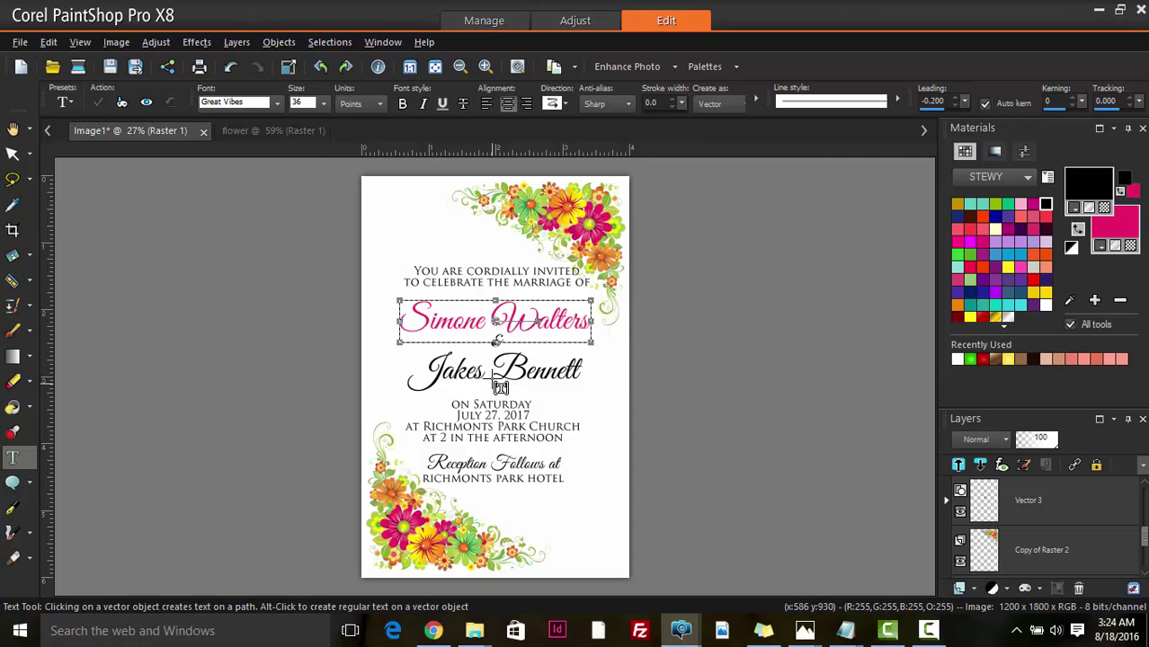
scroll(510, 385, up, 1)
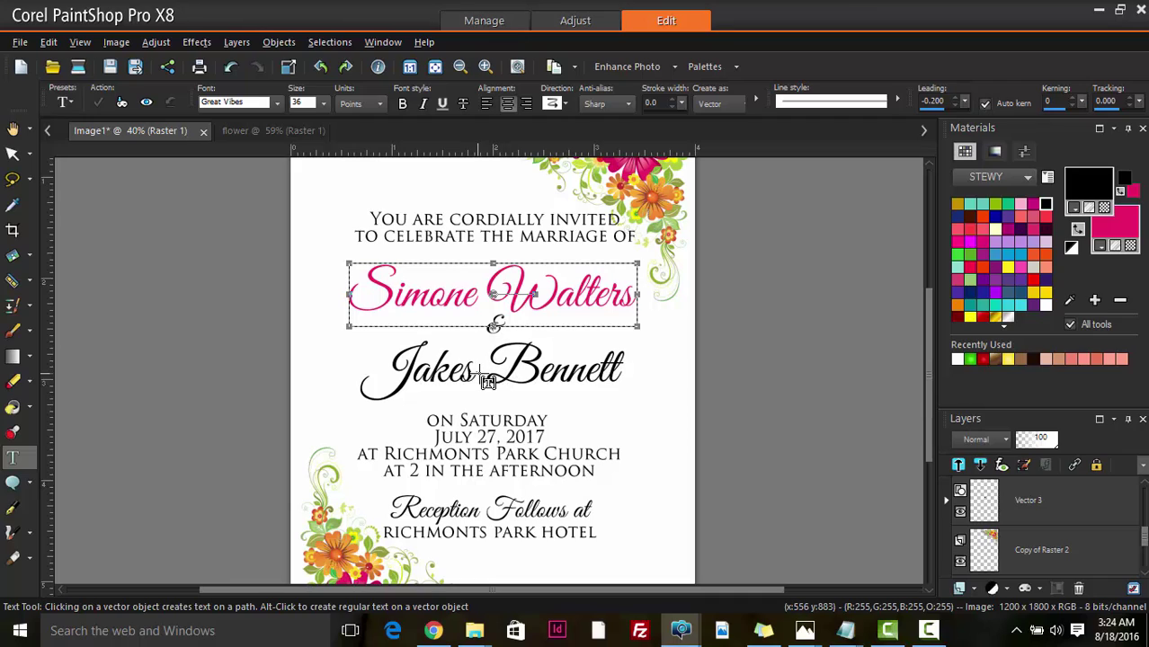
click(481, 375)
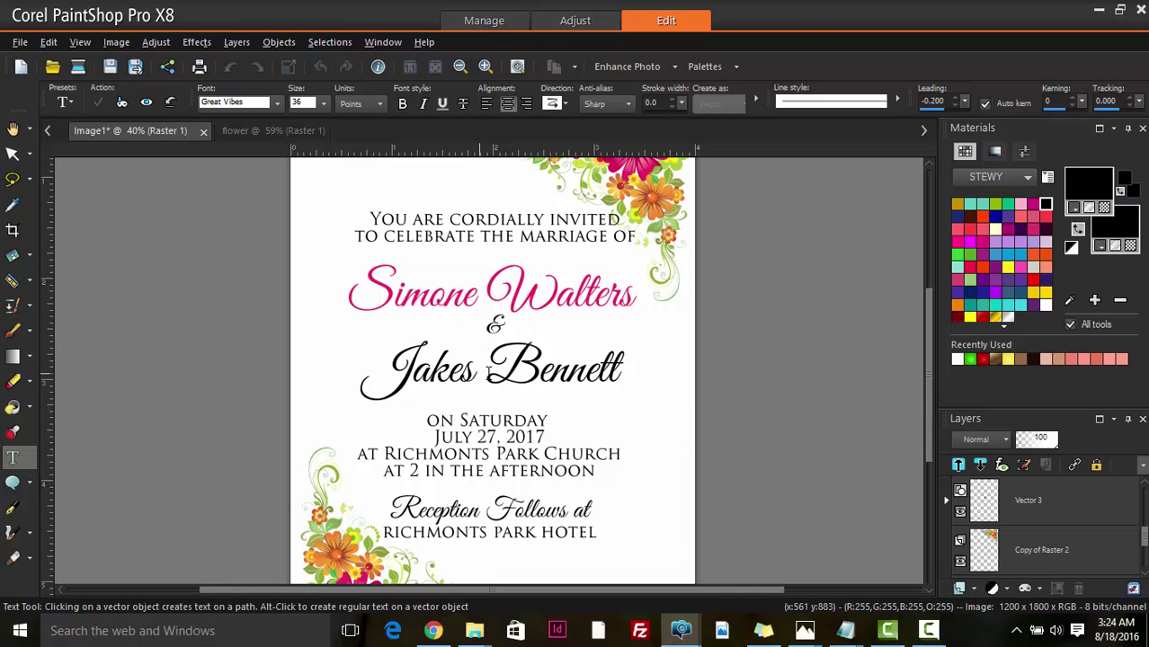
double_click(491, 371)
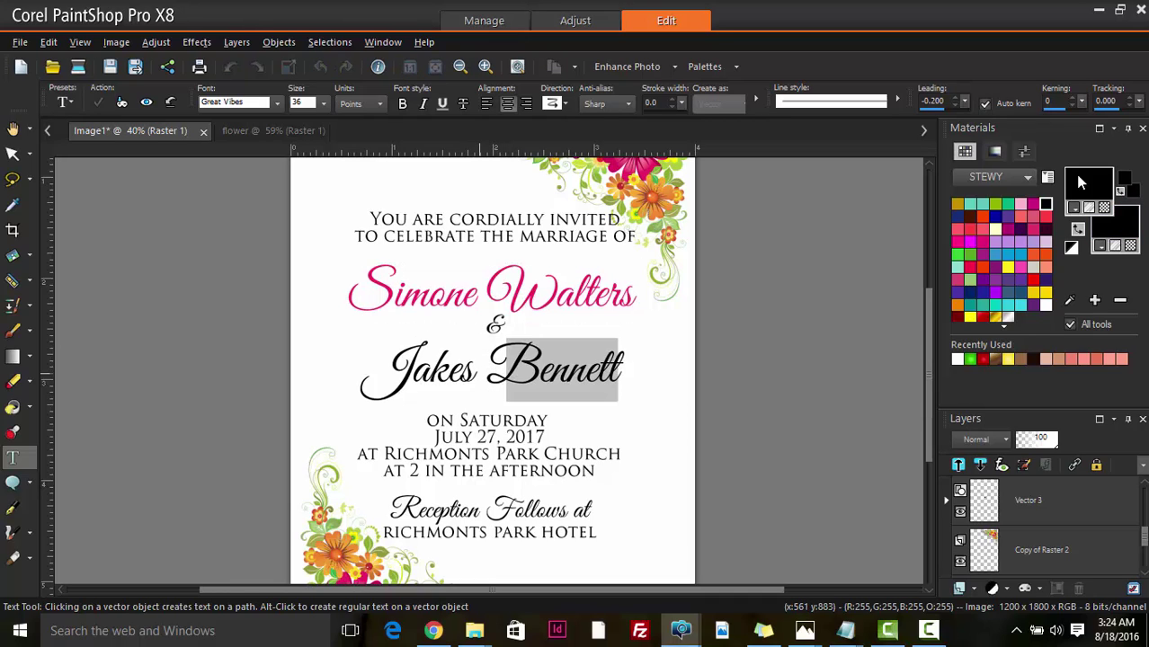
click(1123, 212)
drag(616, 82, 897, 81)
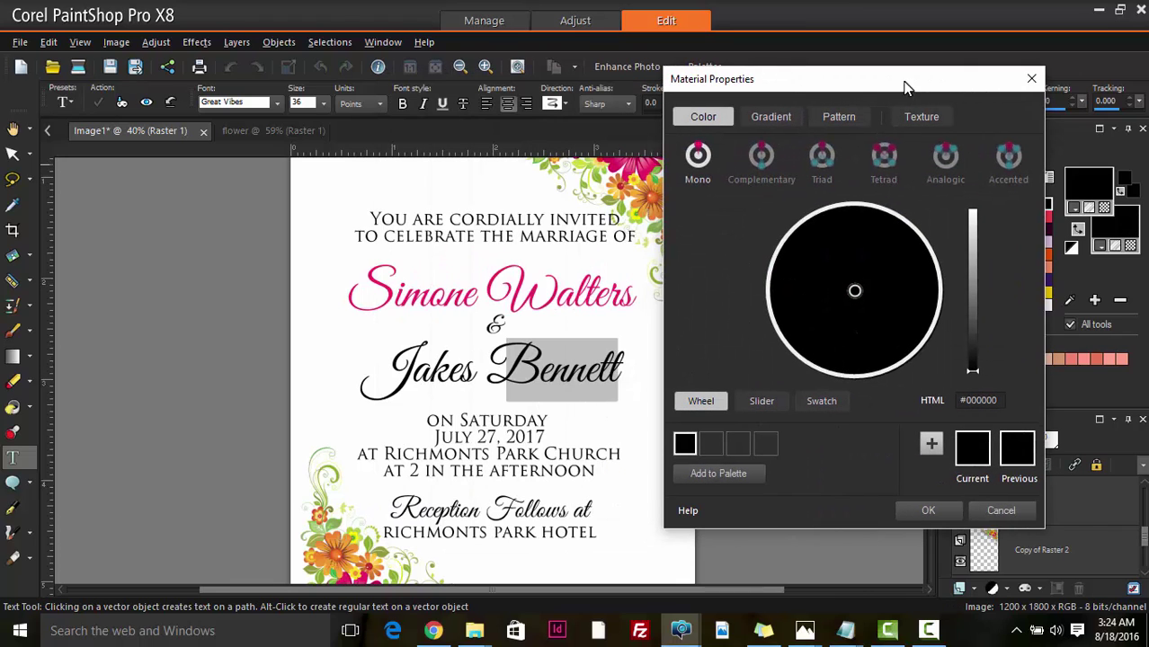
click(397, 282)
click(928, 510)
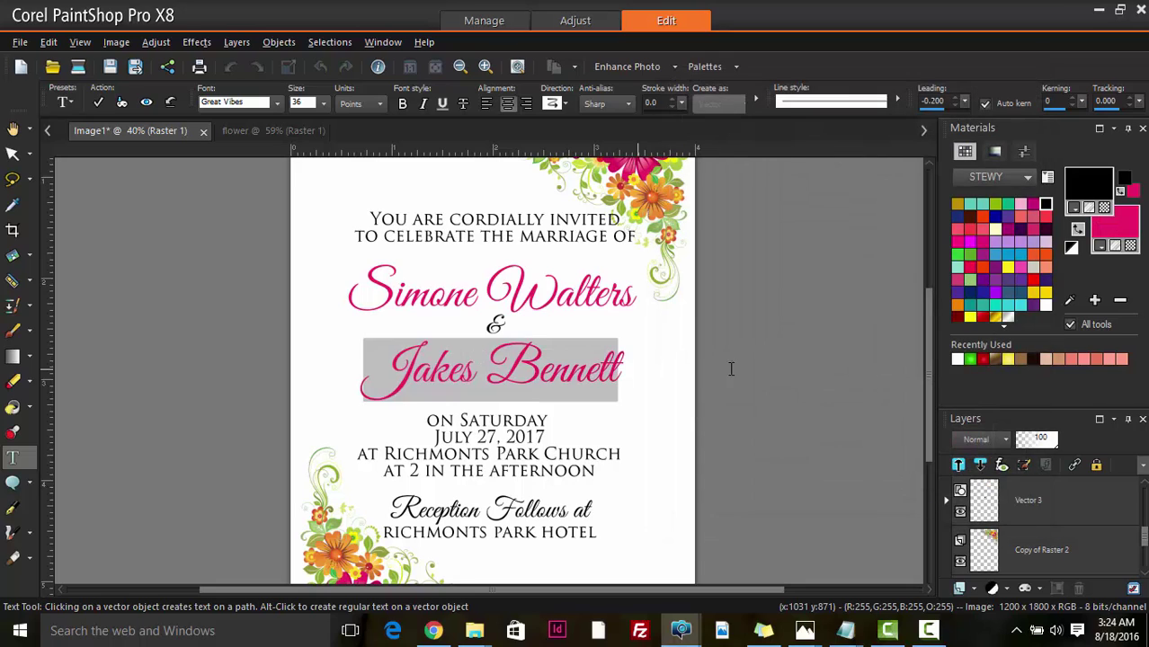
click(98, 101)
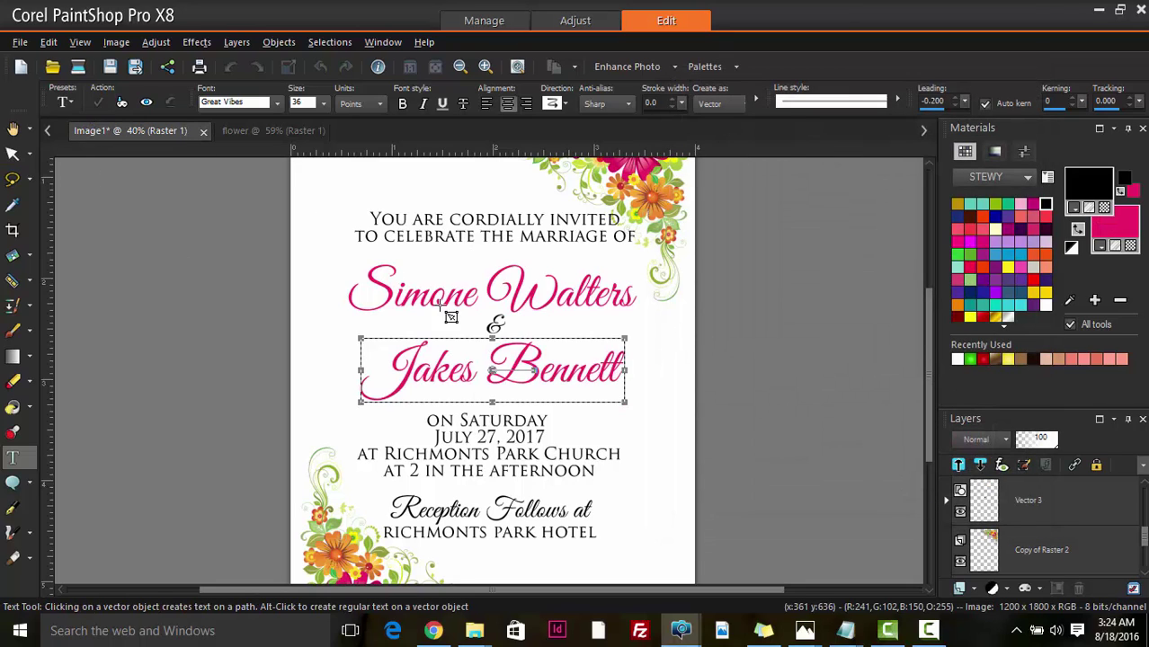
- Colour the '&' between the two names the same pink
click(497, 325)
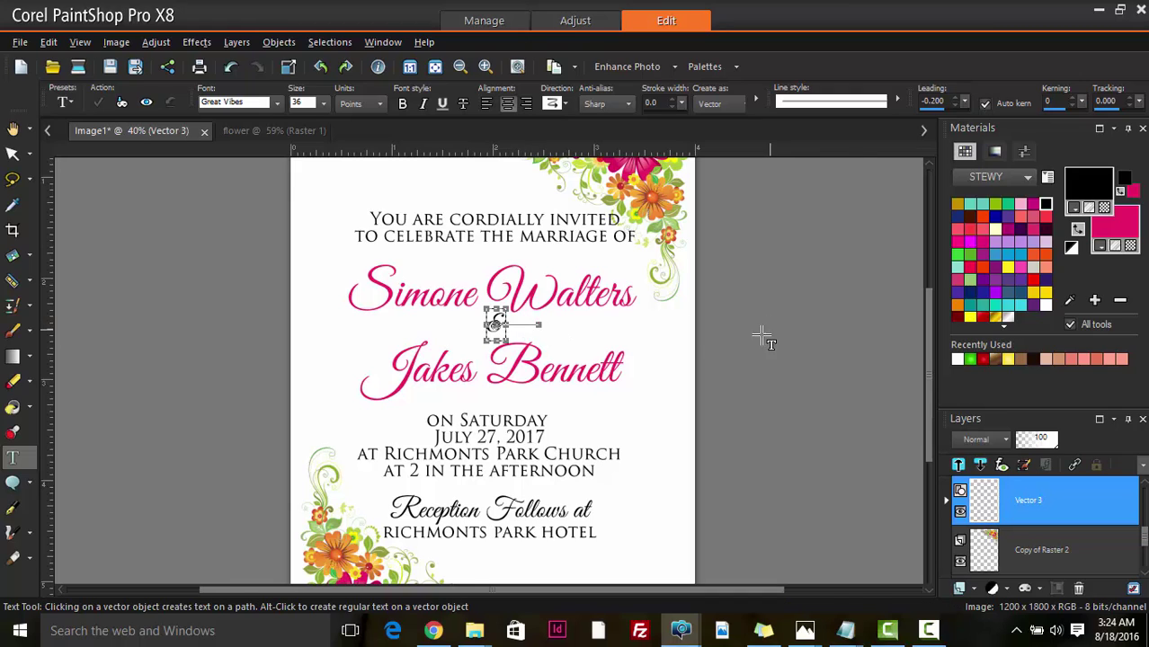
click(504, 333)
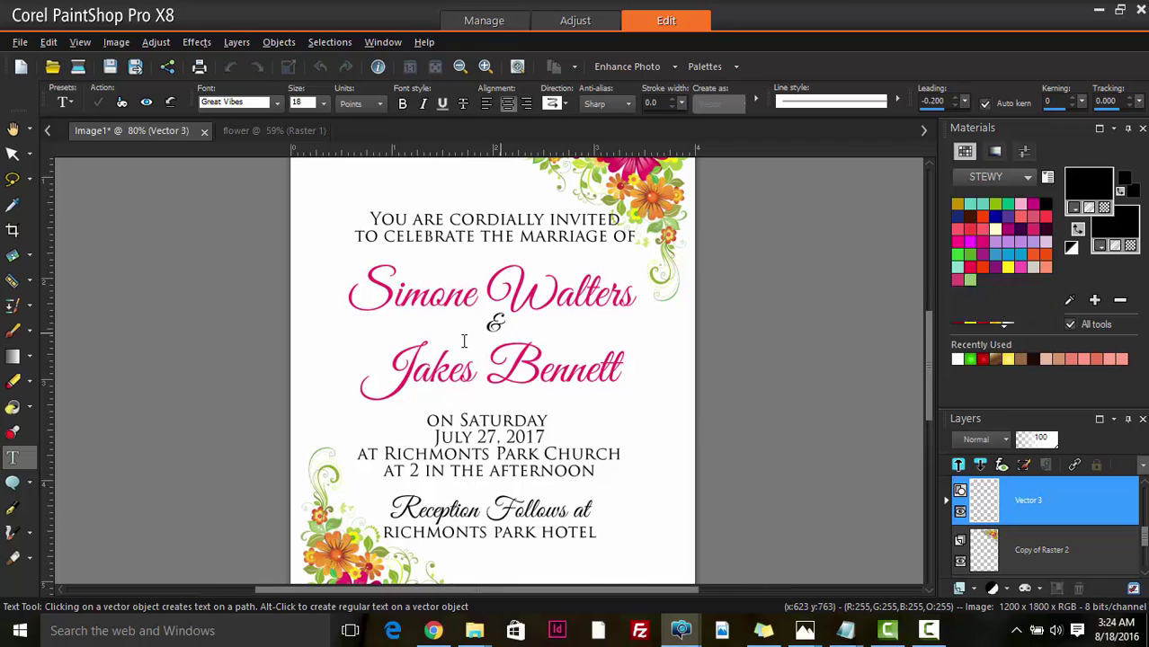
key(ctrl+alt+n)
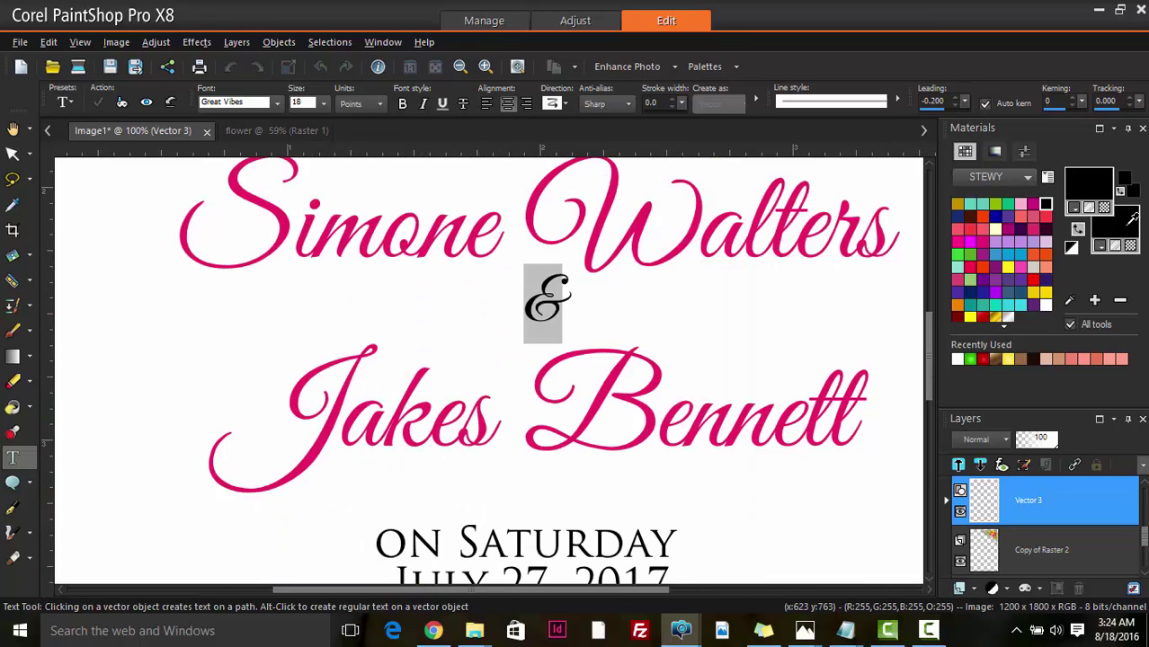
click(1132, 218)
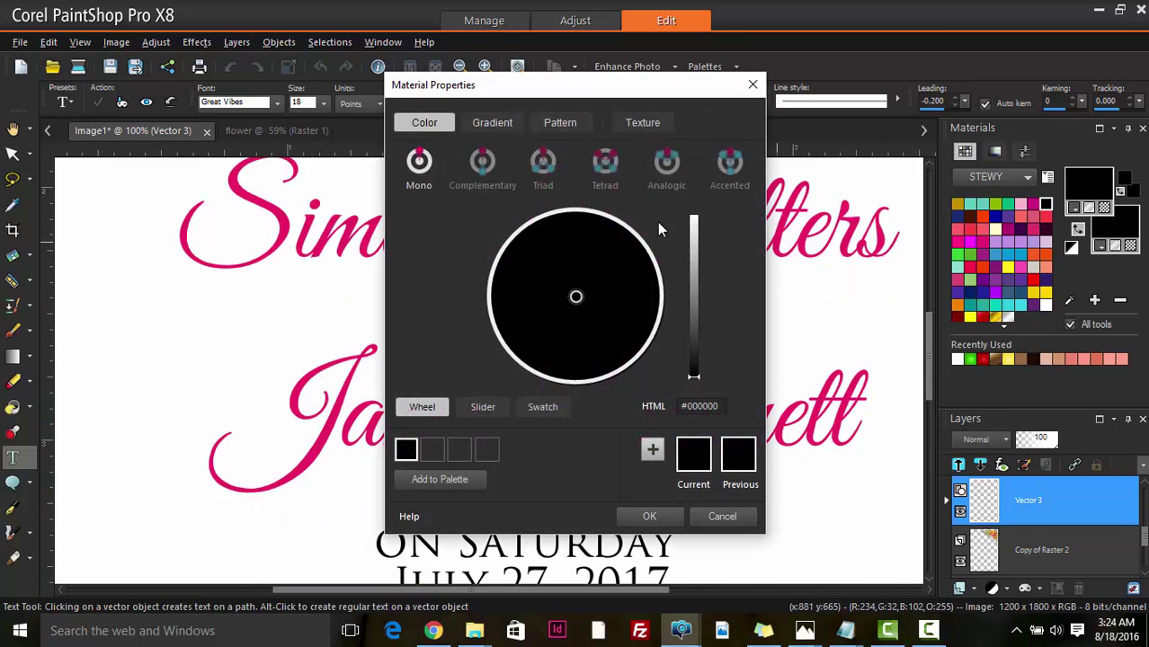
click(290, 212)
click(651, 516)
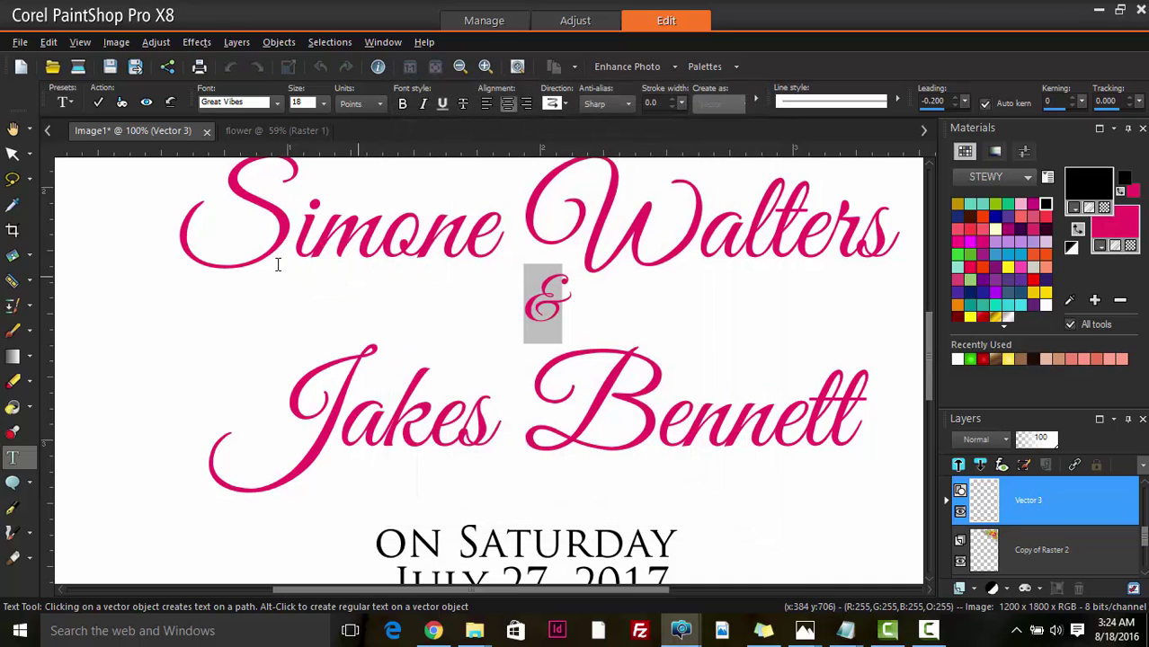
click(97, 102)
click(13, 152)
- Colour the two opening invitation lines a leaf green sampled from the flowers
scroll(187, 277, down, 2)
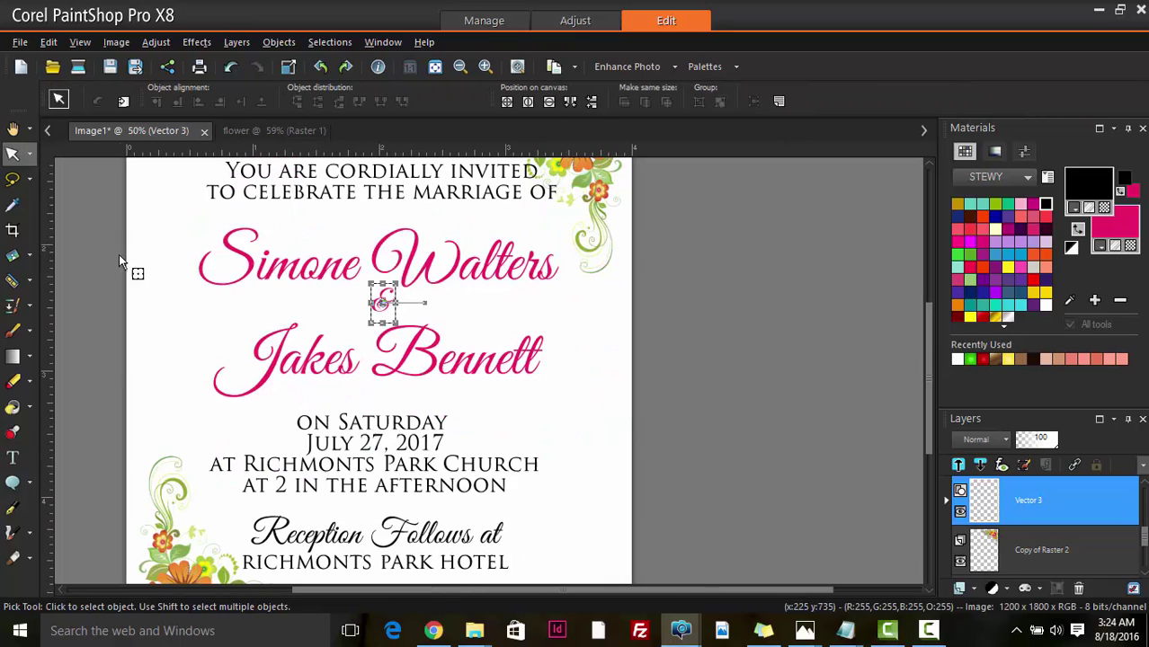
click(12, 129)
scroll(149, 279, down, 2)
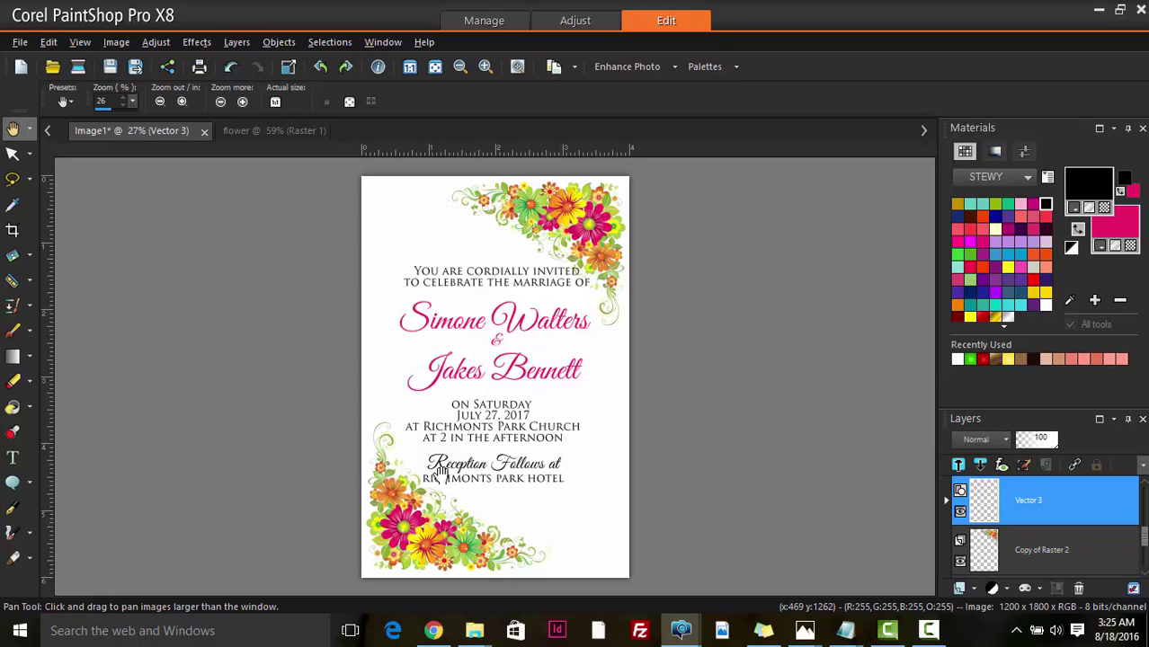
click(13, 458)
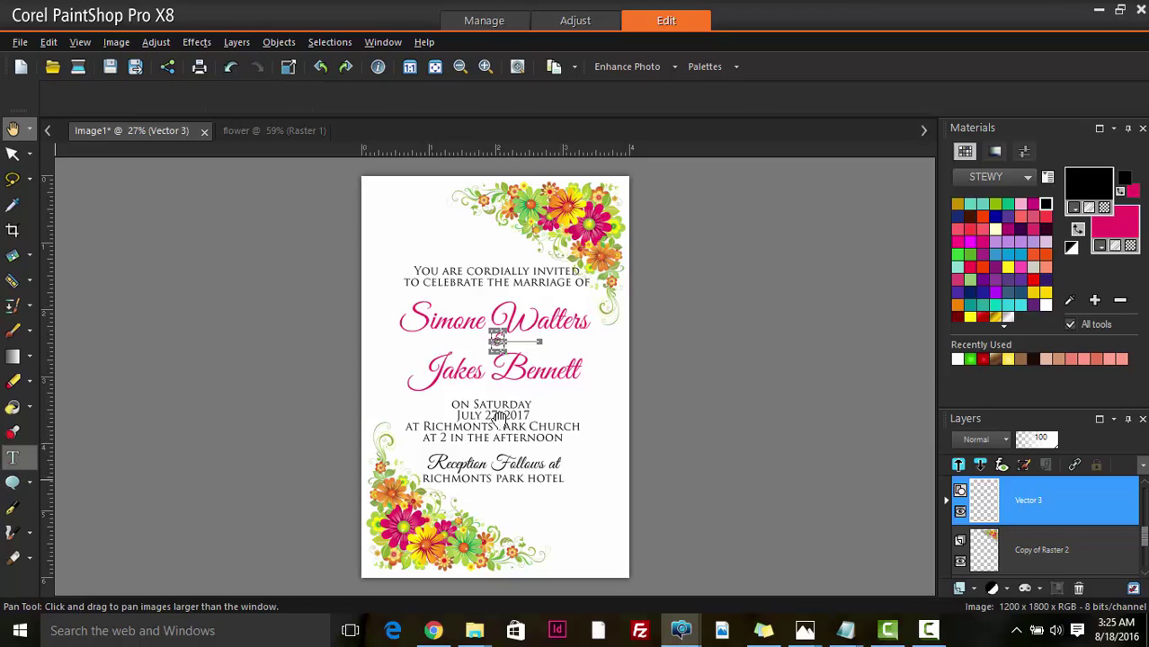
click(487, 285)
scroll(511, 286, up, 2)
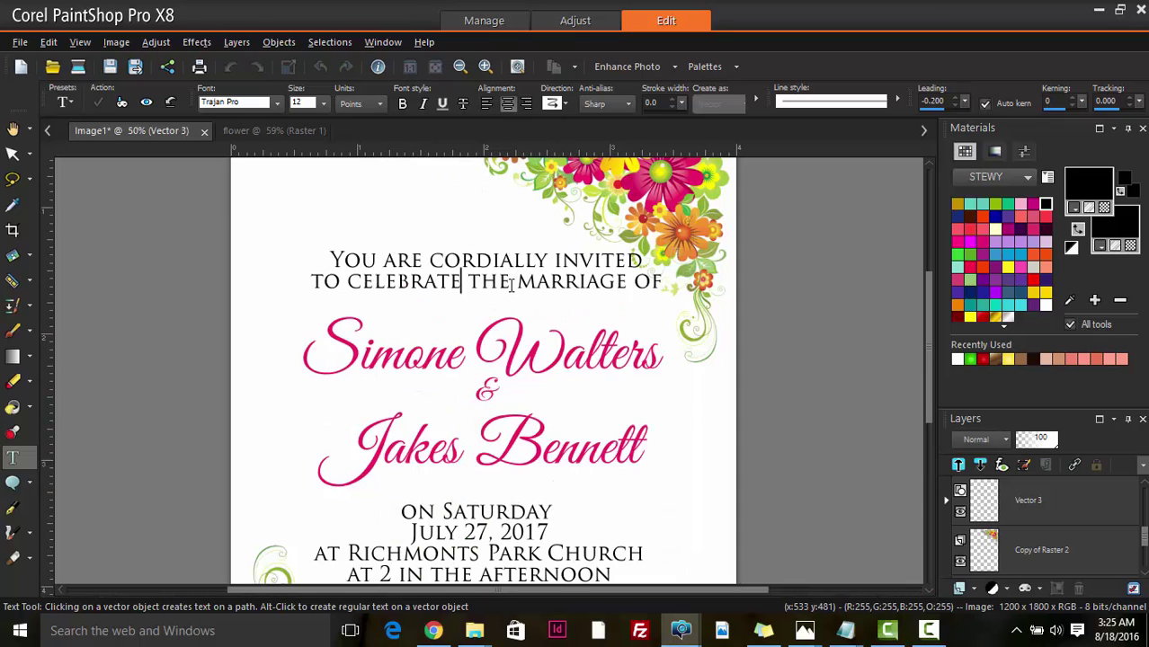
key(shift+Up)
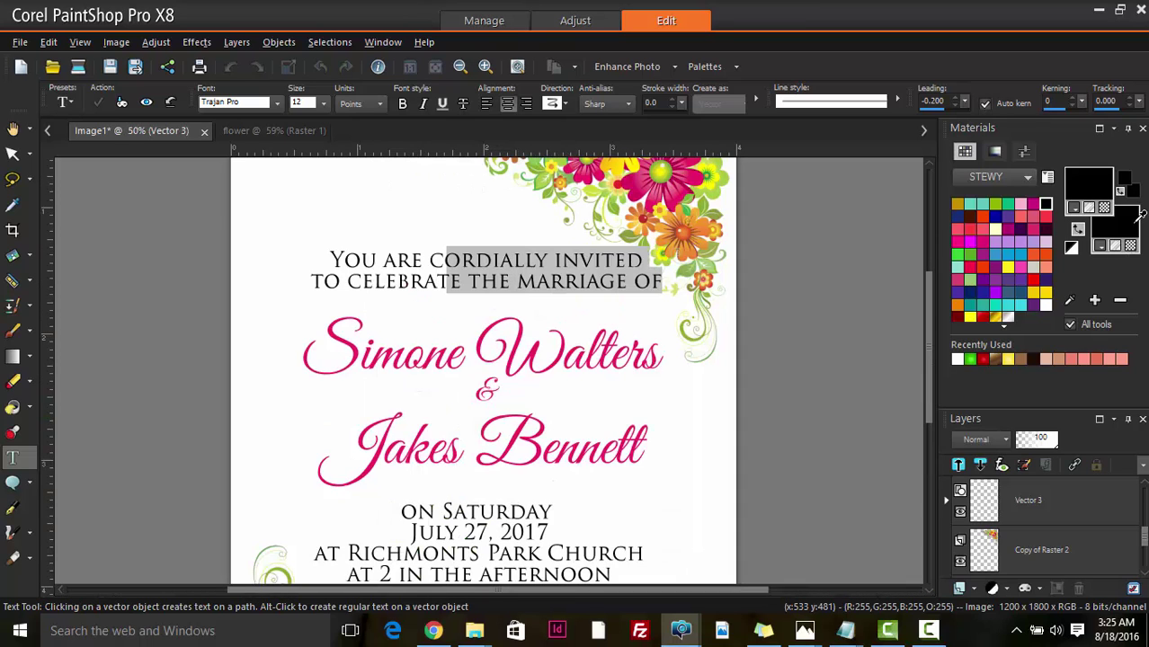
click(1090, 184)
drag(681, 94, 1113, 113)
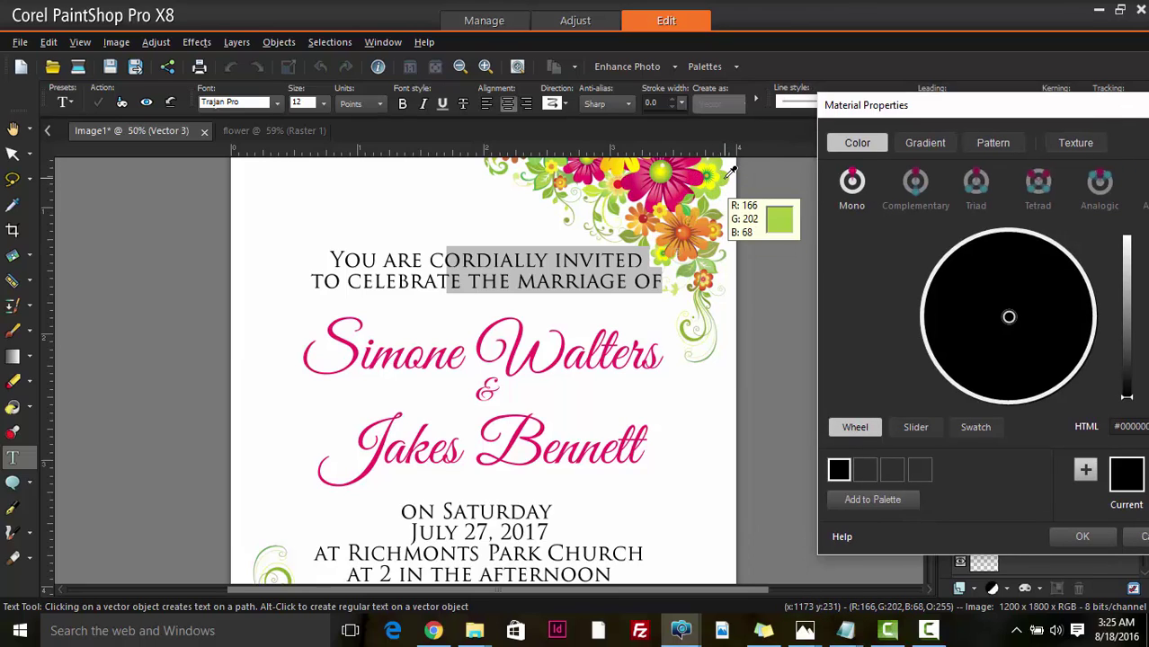
click(730, 172)
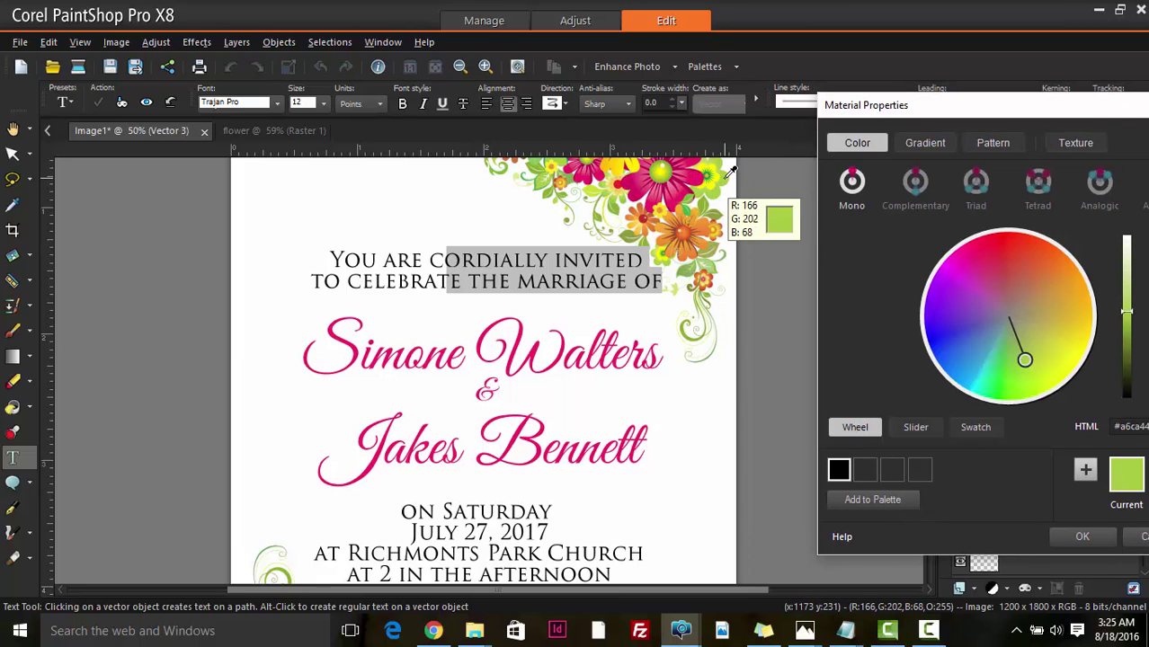
click(1083, 537)
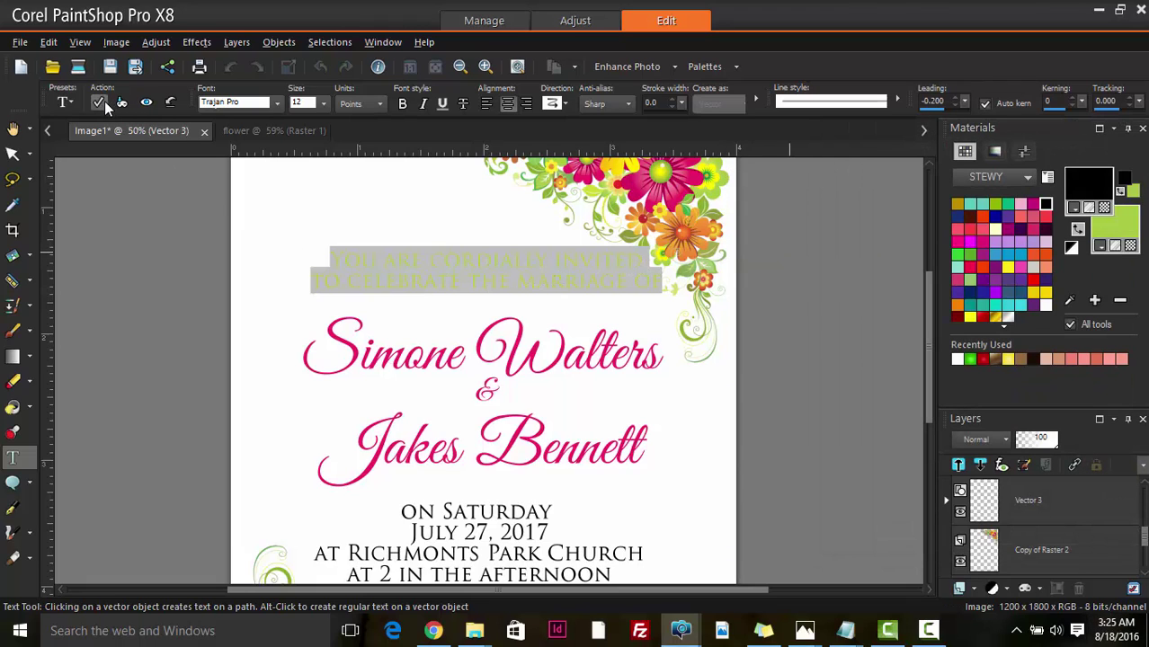
click(100, 105)
- Recolour the opening lines with a deeper green taken from the leaves
scroll(487, 296, down, 2)
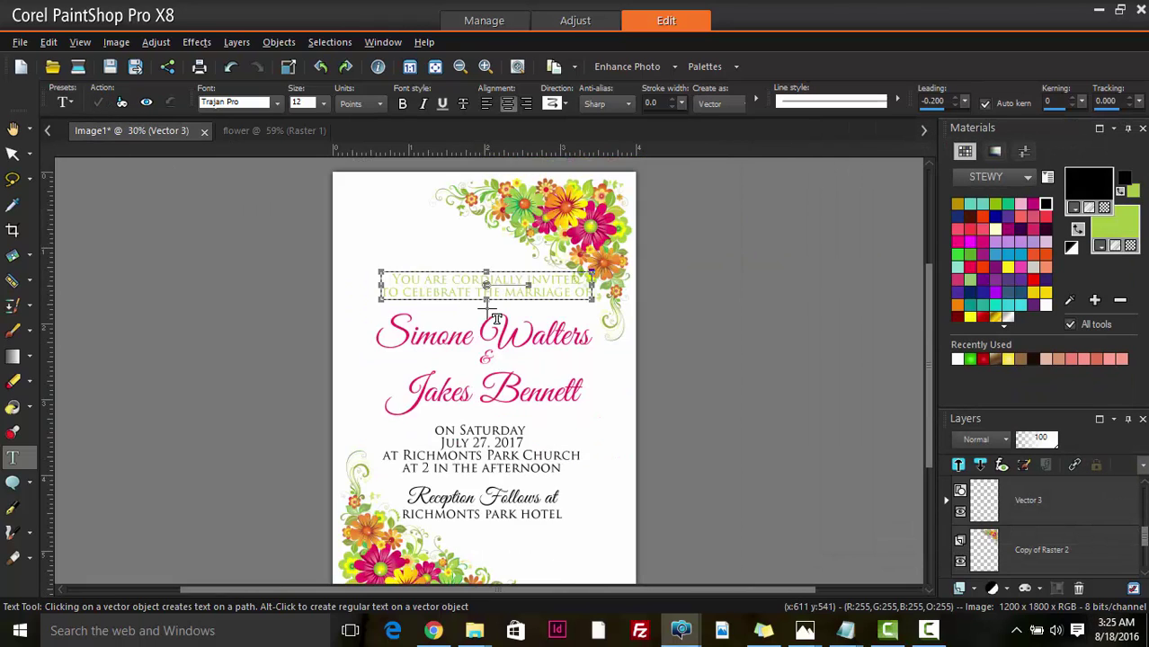
scroll(472, 307, up, 2)
click(483, 287)
drag(487, 289, 557, 292)
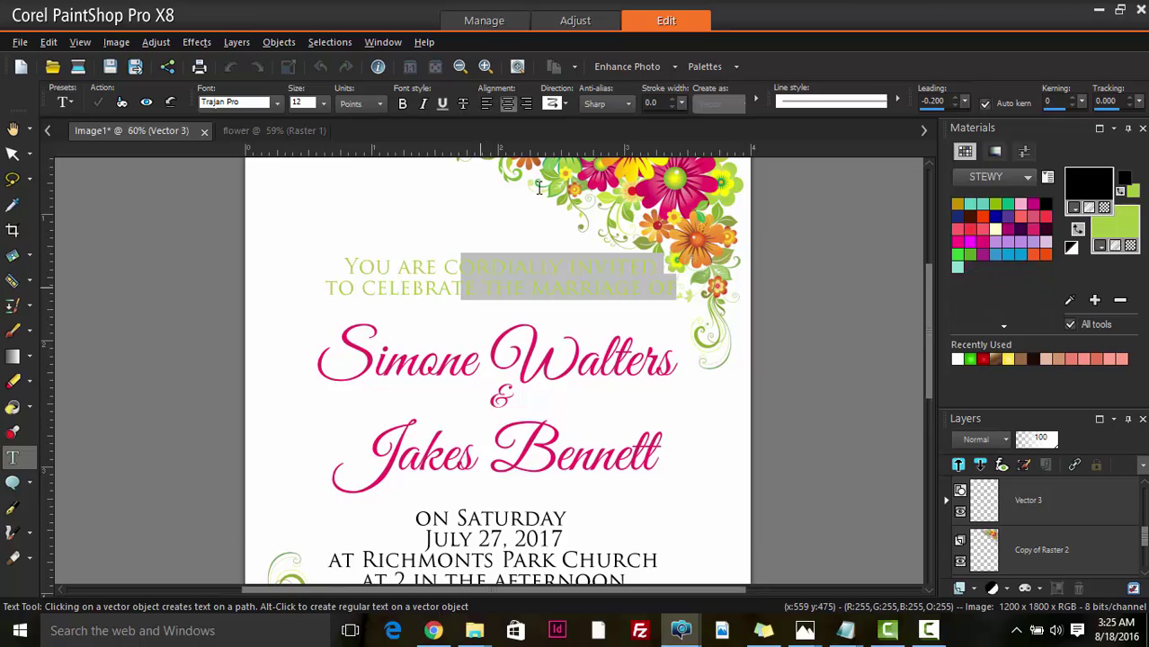
scroll(562, 202, up, 3)
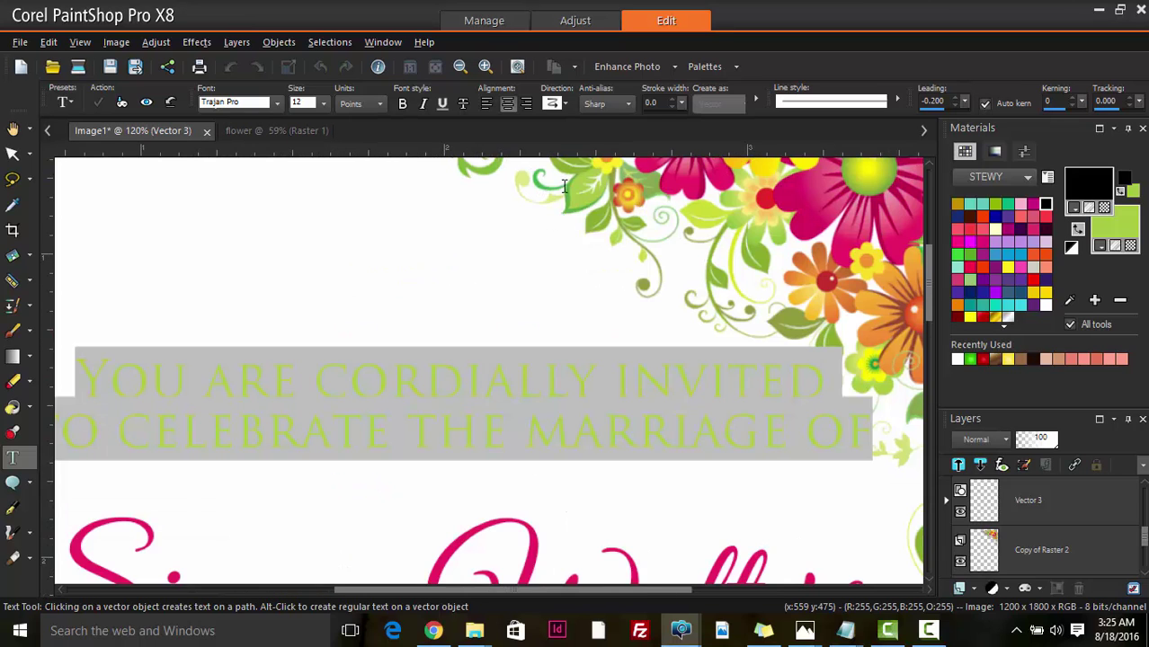
click(1125, 220)
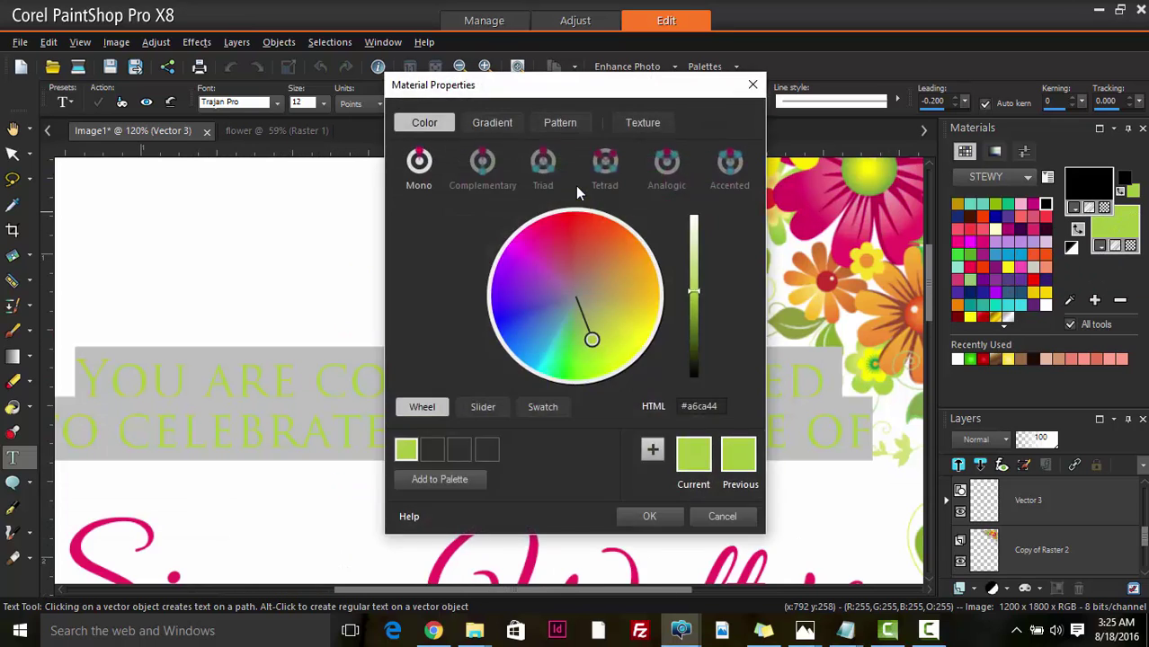
drag(594, 97, 942, 98)
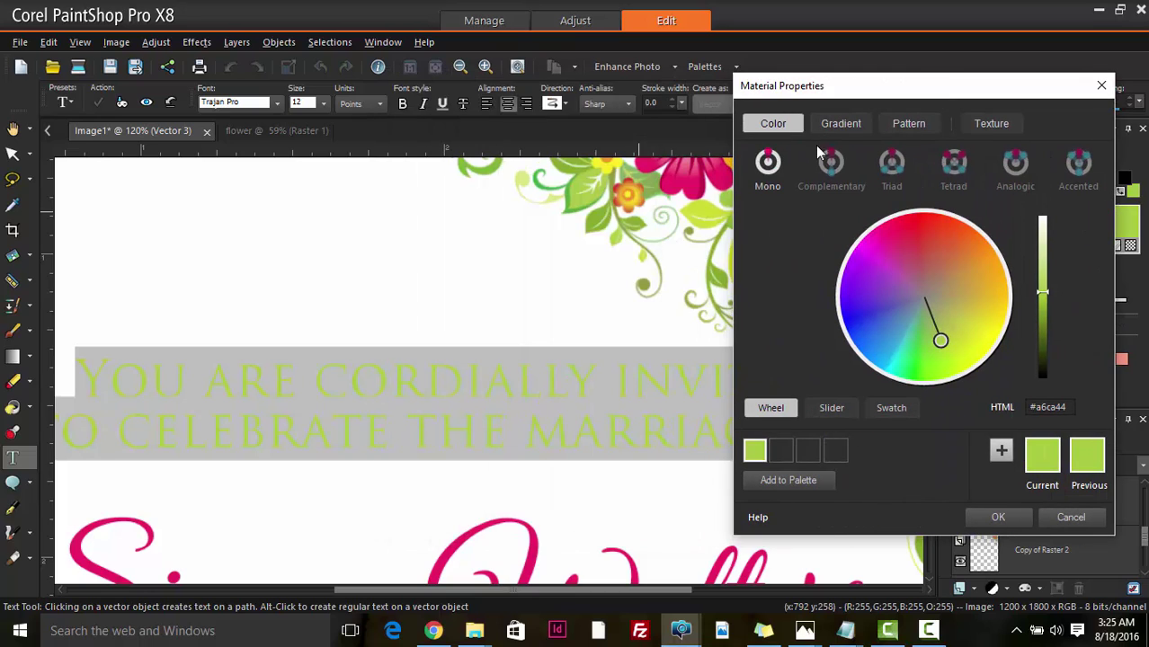
click(573, 186)
click(997, 517)
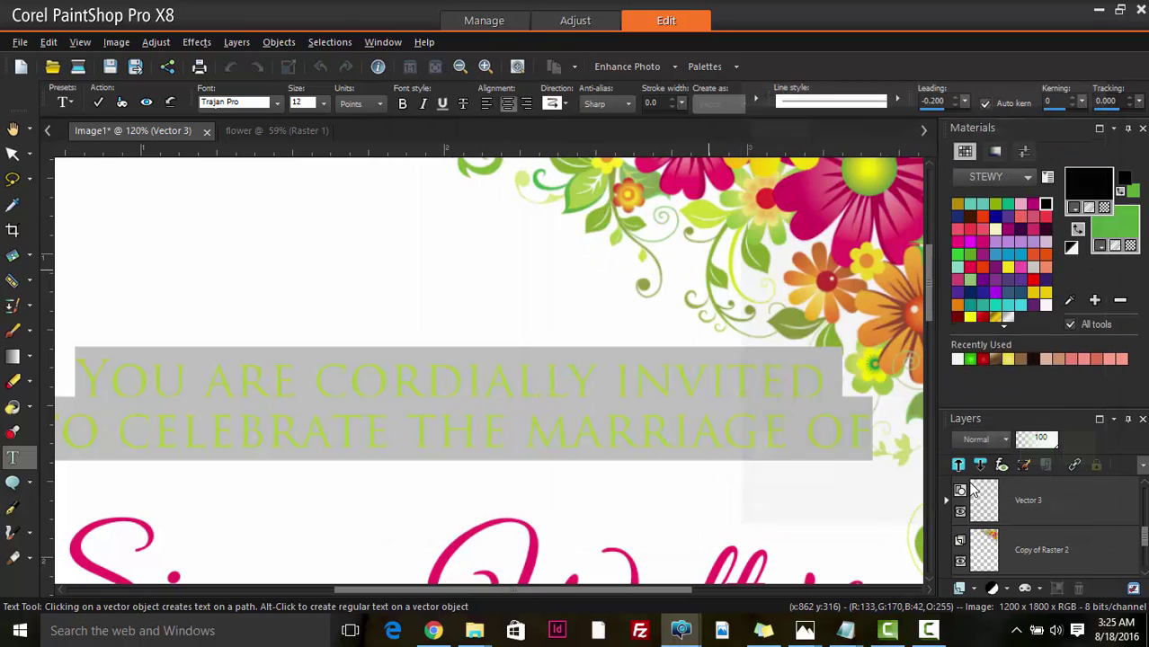
click(99, 103)
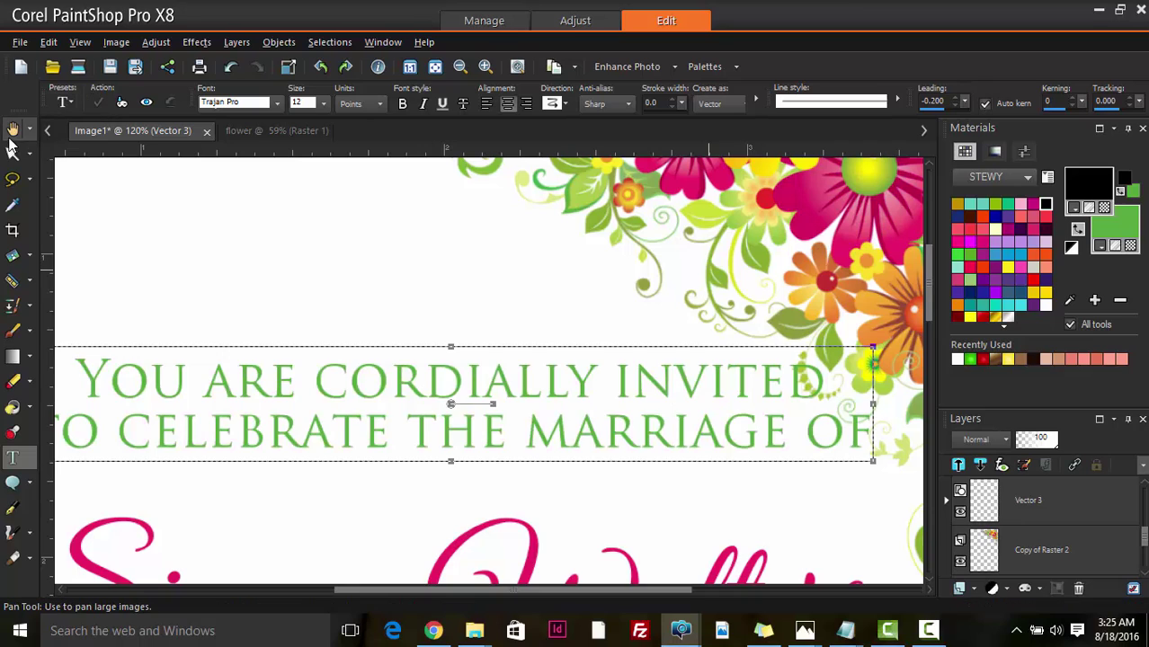
click(14, 131)
- Give the date, church and time lines the #56aa40 green sampled from the wording
scroll(321, 365, down, 6)
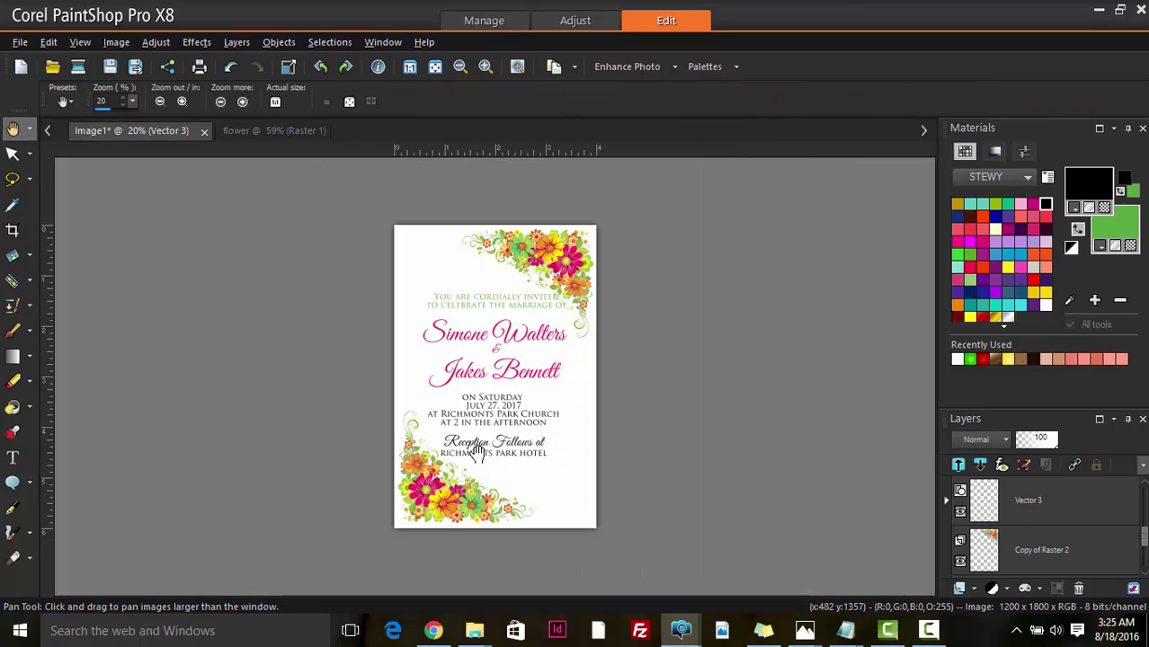
click(12, 458)
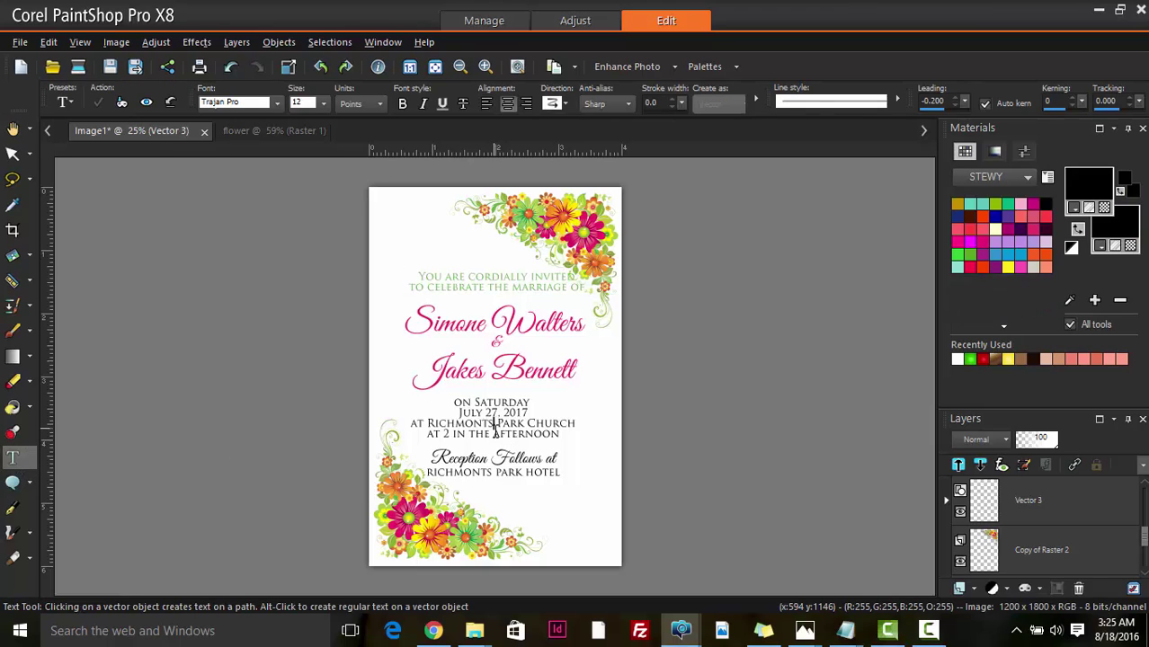
click(495, 423)
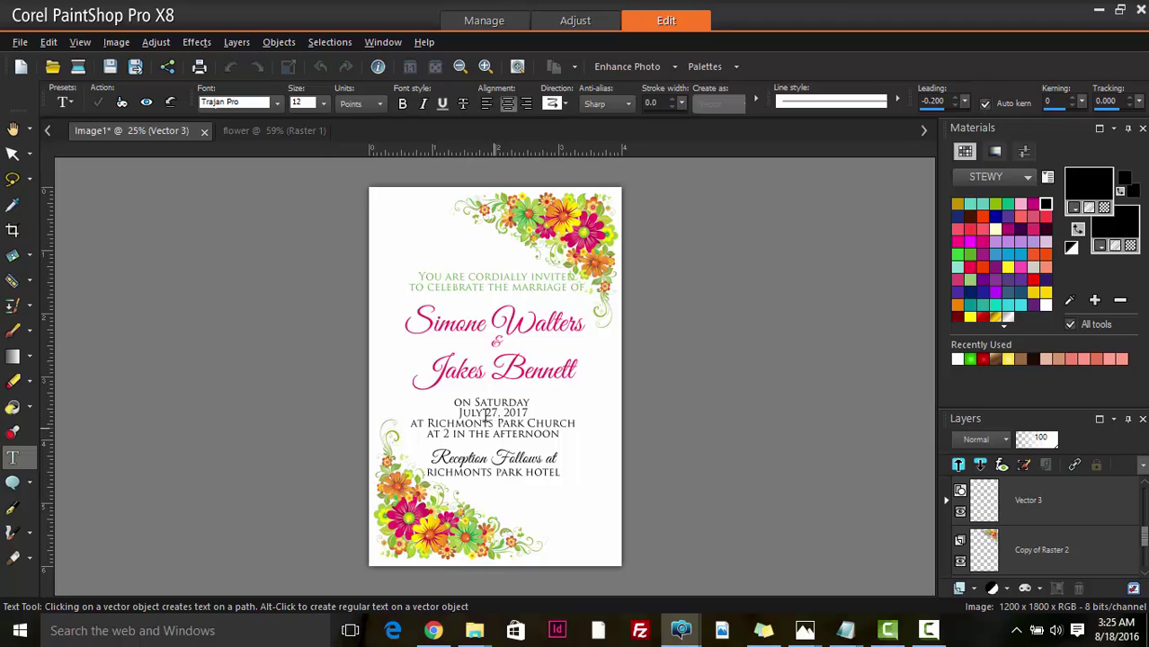
key(ctrl+a)
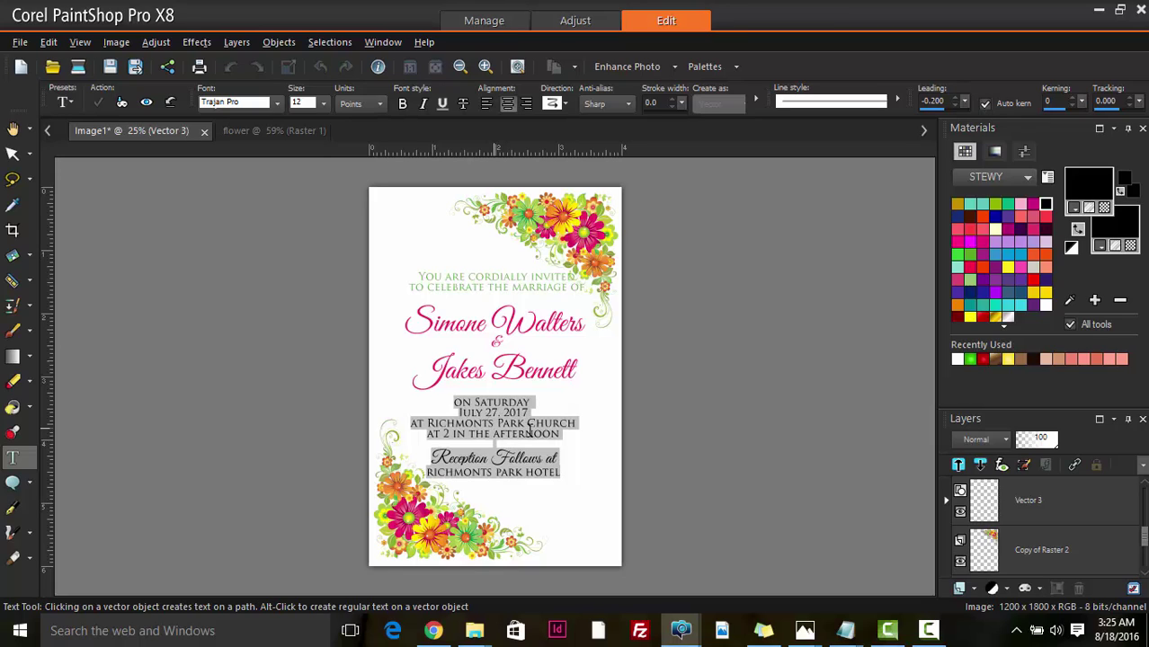
click(505, 429)
drag(456, 404, 584, 435)
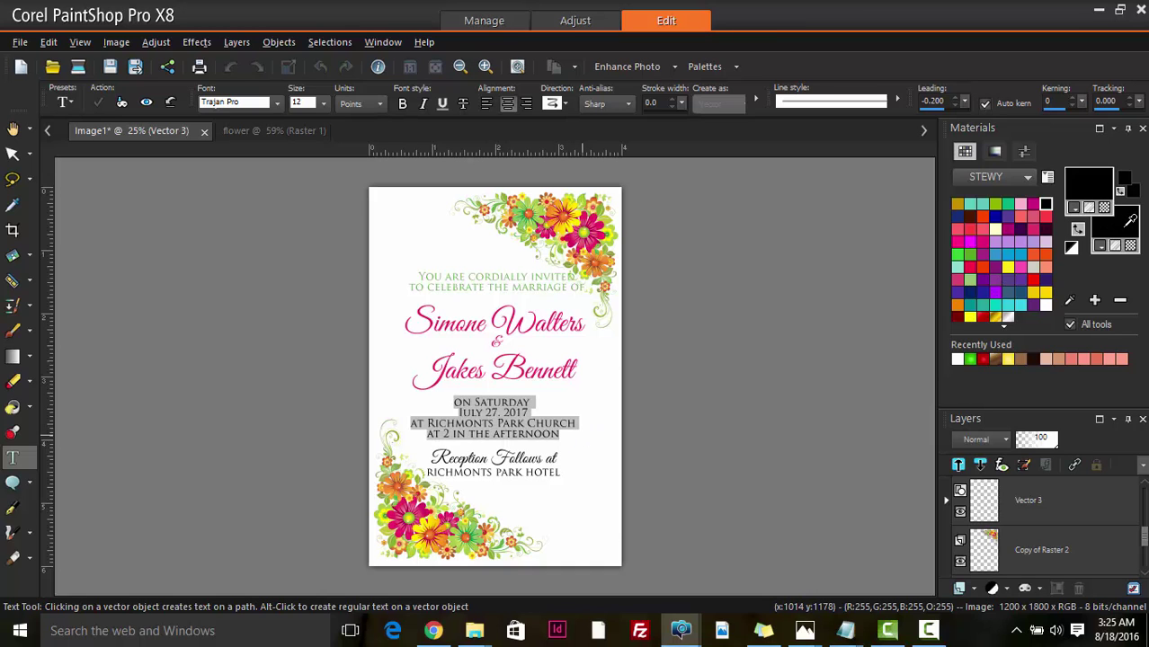
click(1131, 219)
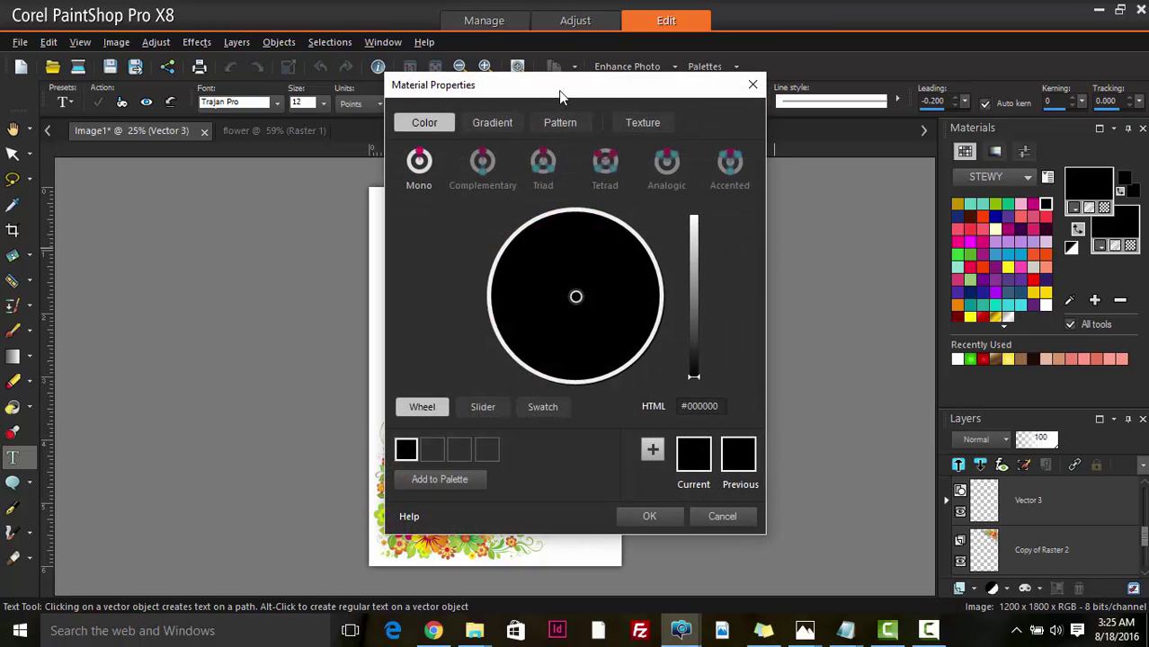
drag(559, 95, 807, 93)
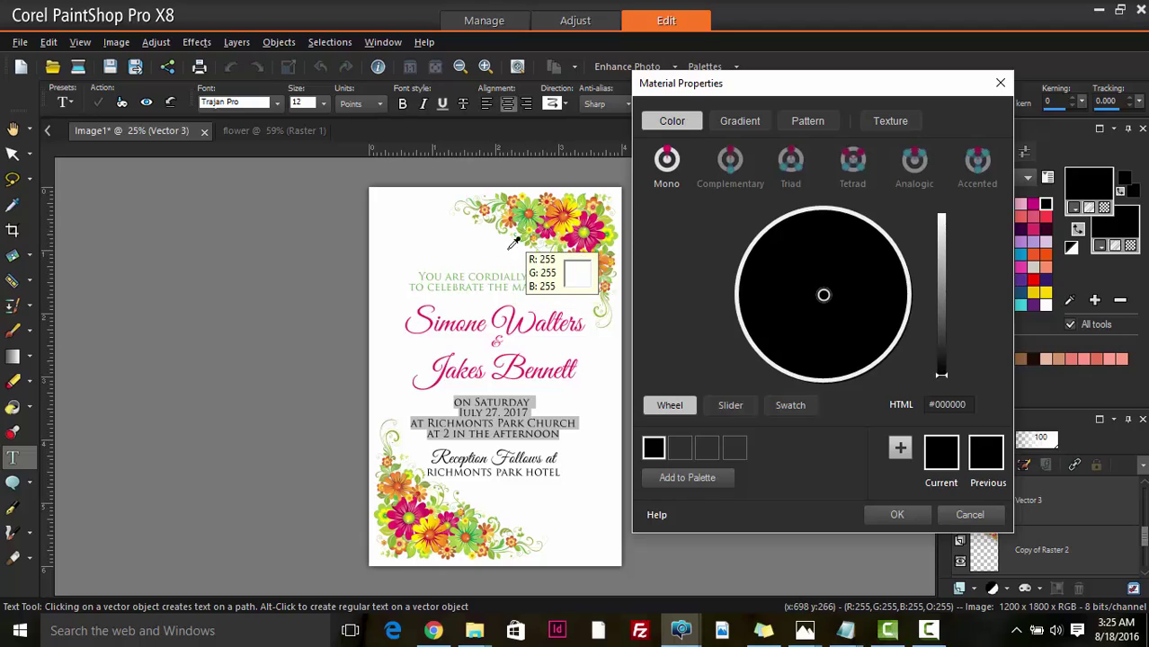
click(425, 275)
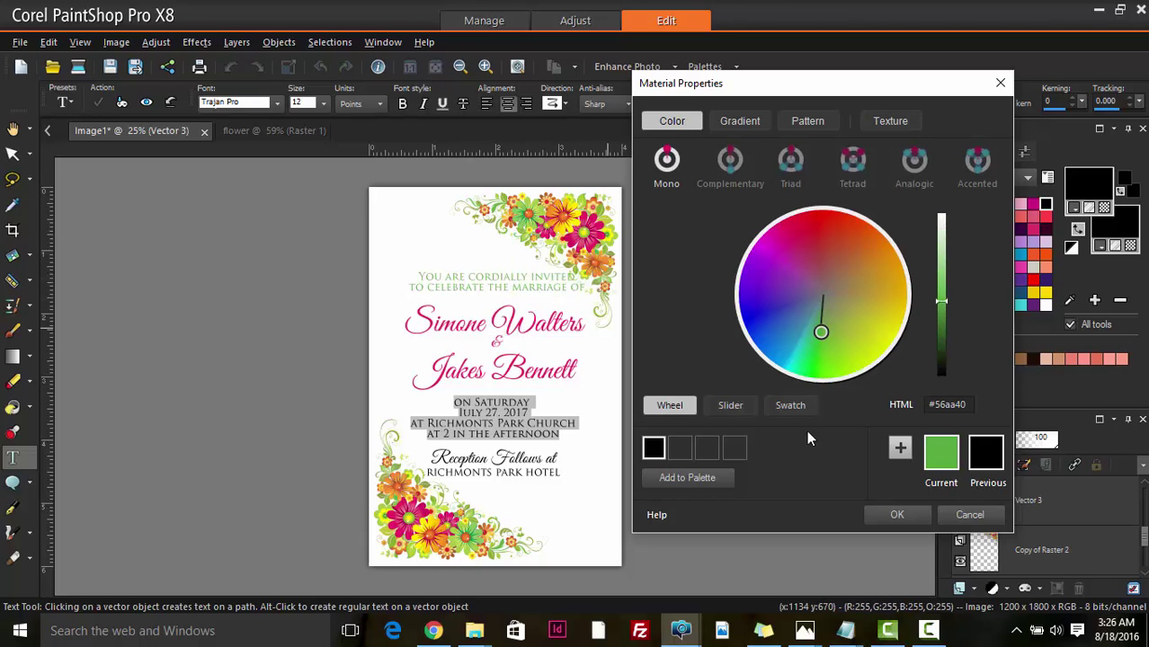
click(900, 514)
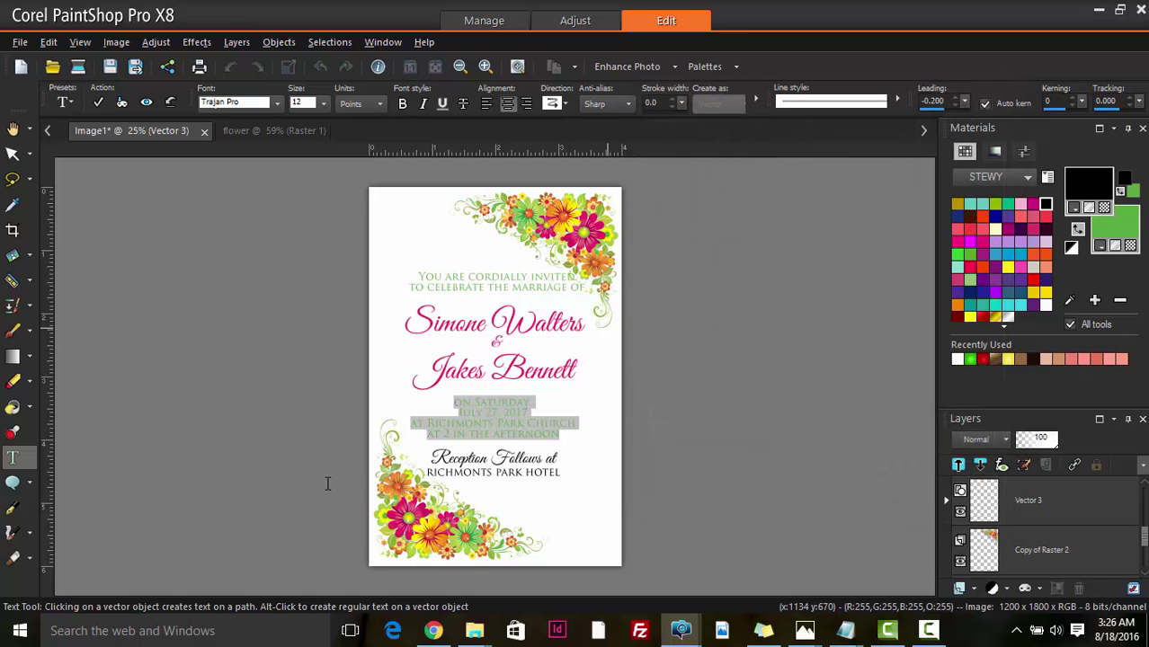
scroll(358, 531, up, 1)
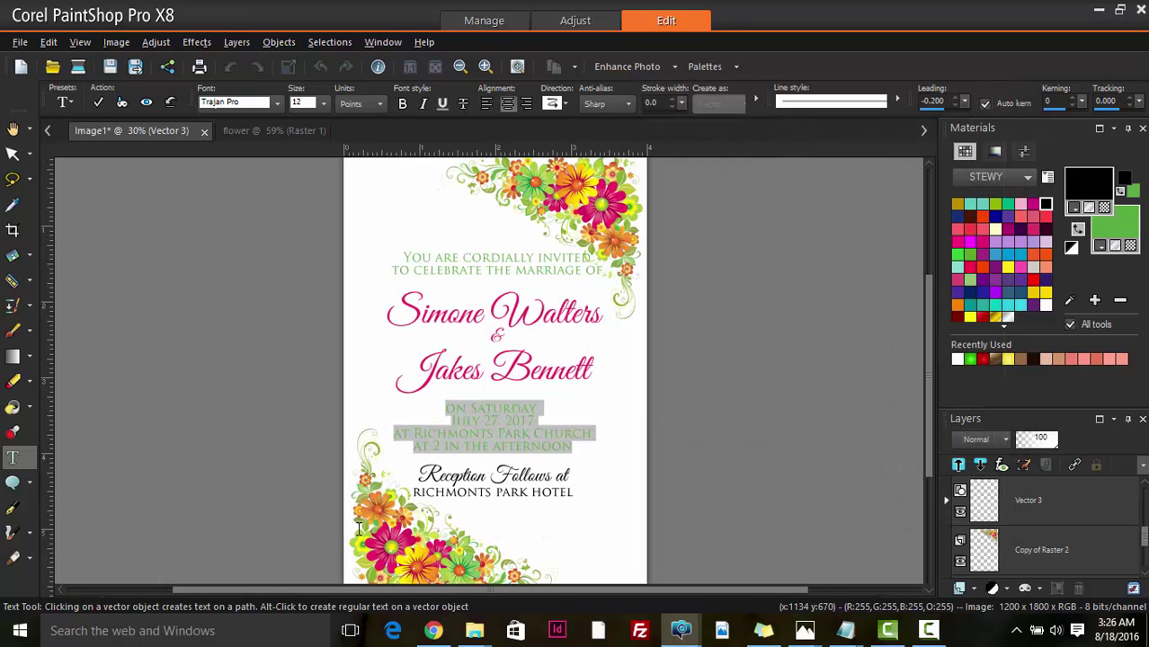
- Make the 'Reception Follows at' line the names' #ea2066 pink
scroll(493, 474, up, 2)
click(489, 478)
drag(369, 478, 634, 472)
scroll(641, 470, up, 3)
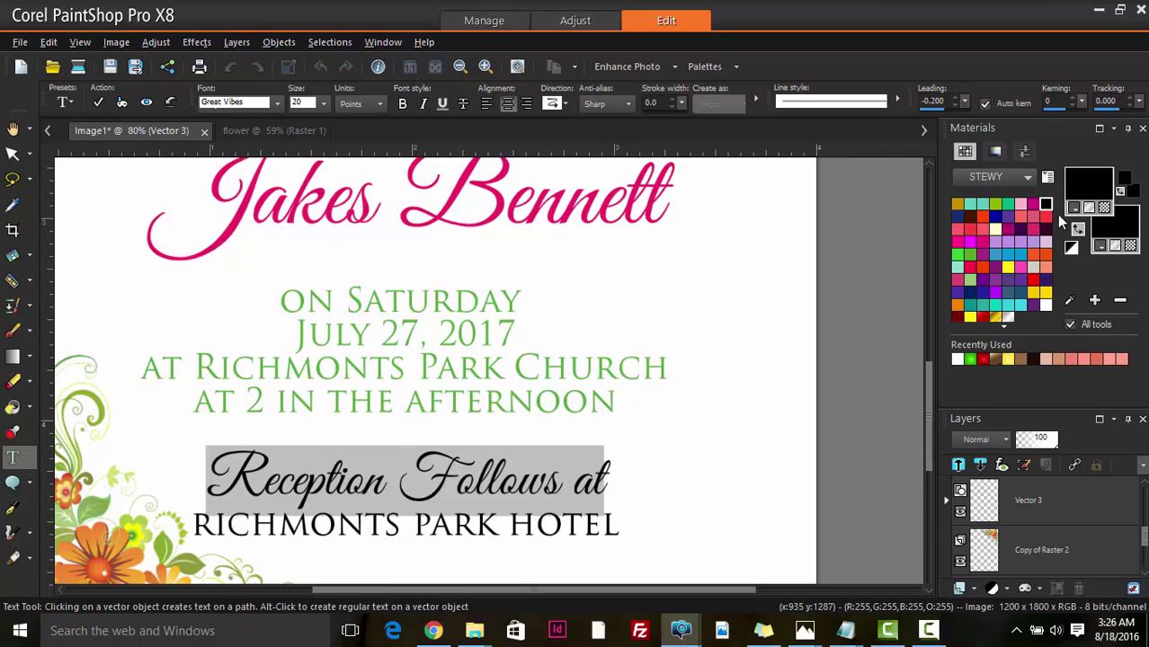
click(1133, 216)
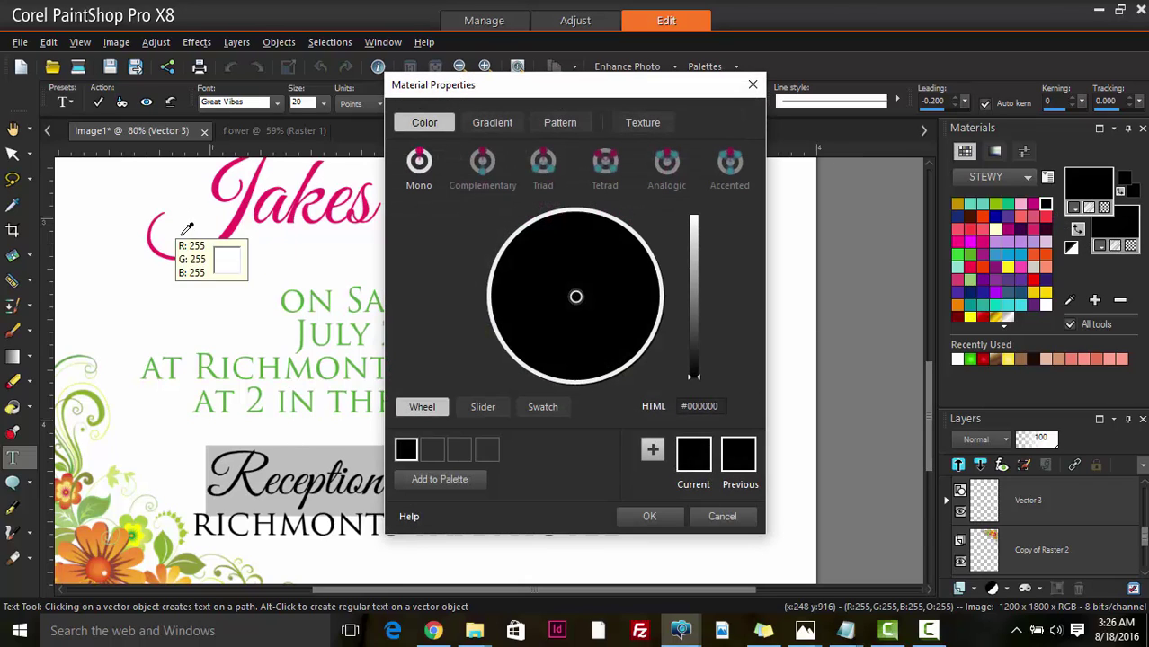
click(235, 226)
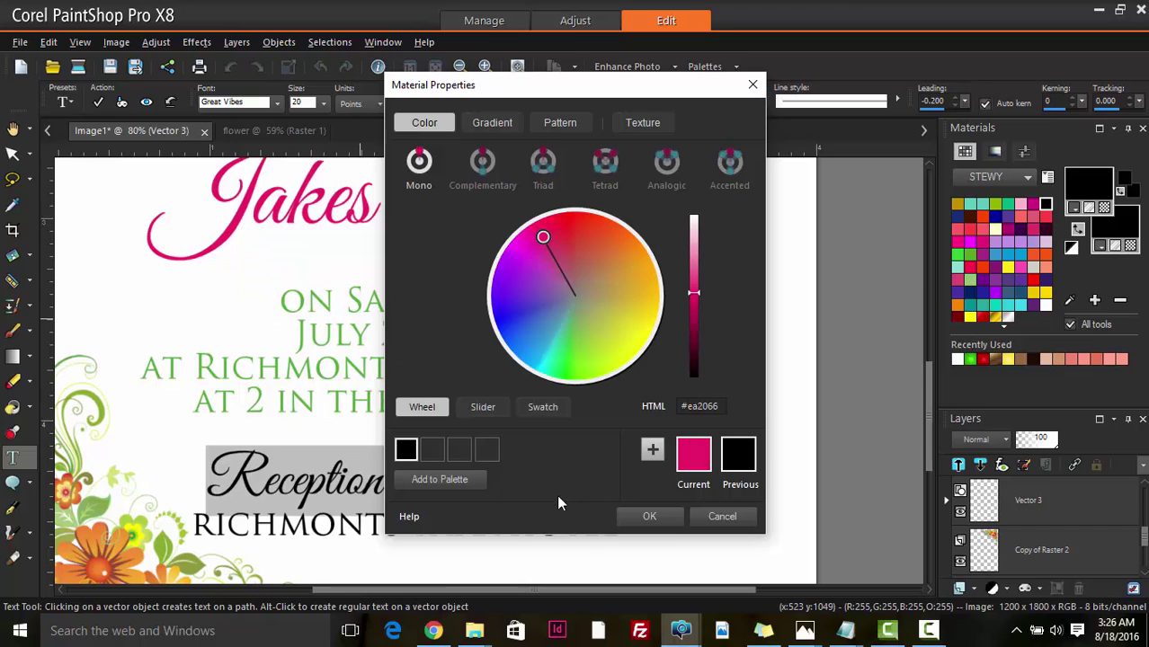
click(649, 517)
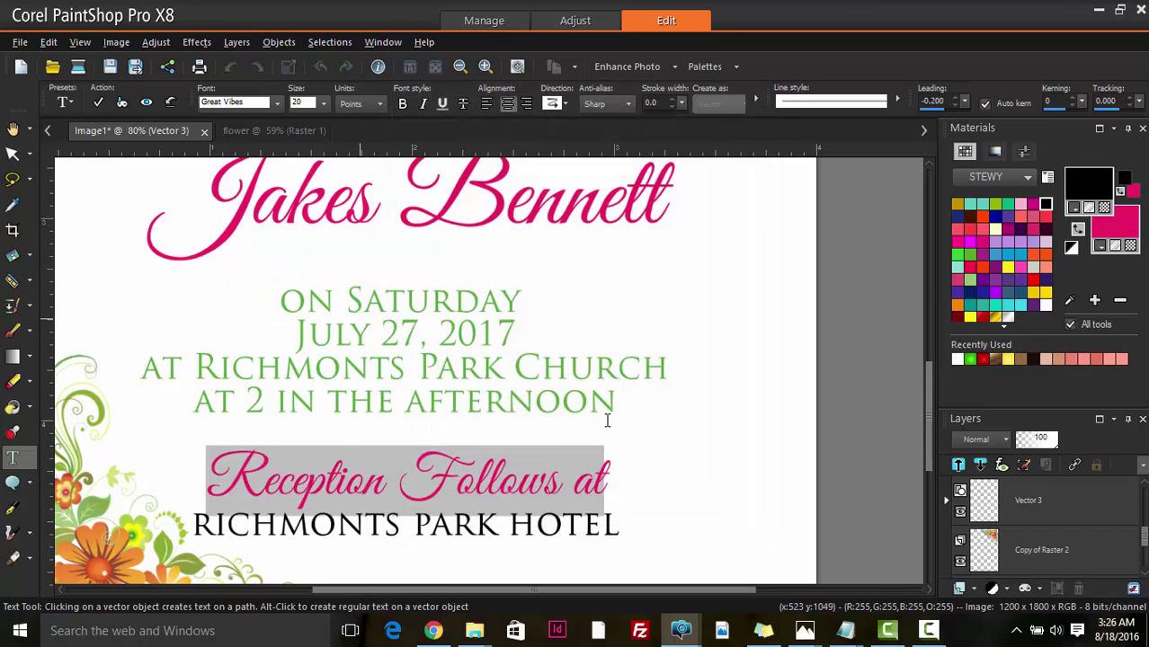
- Select the RICHMONTS PARK HOTEL line and sample green from the date lines
click(404, 524)
drag(199, 527, 632, 526)
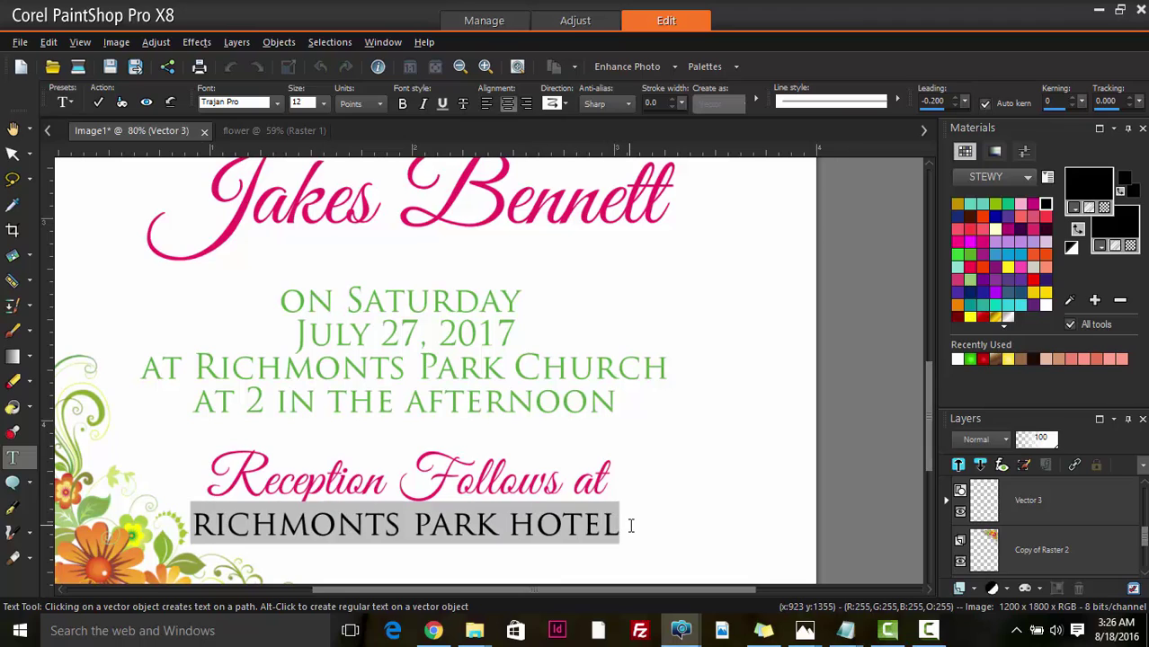
click(1134, 209)
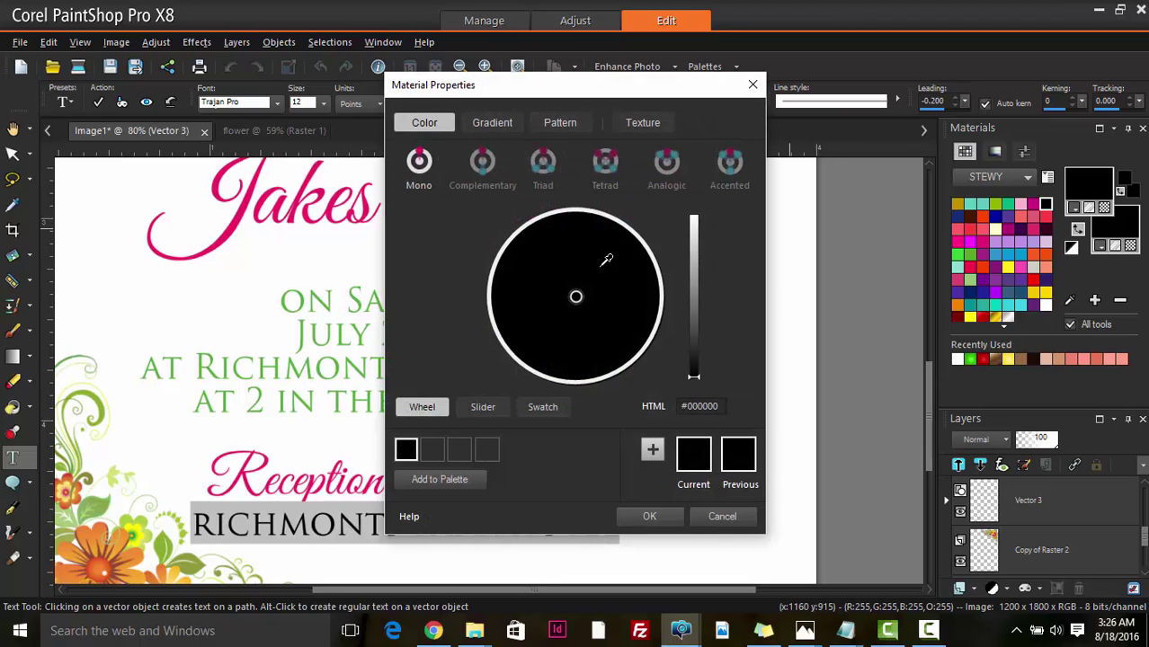
click(281, 358)
- Commit the green colour on the RICHMONTS PARK HOTEL line
click(650, 516)
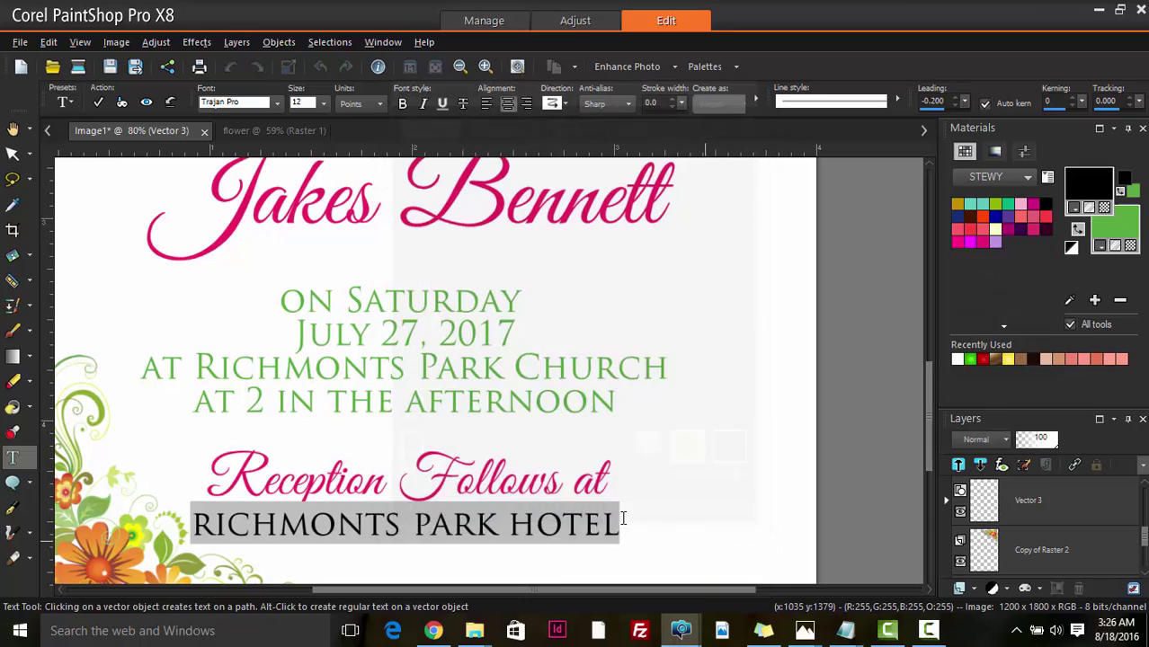
click(98, 102)
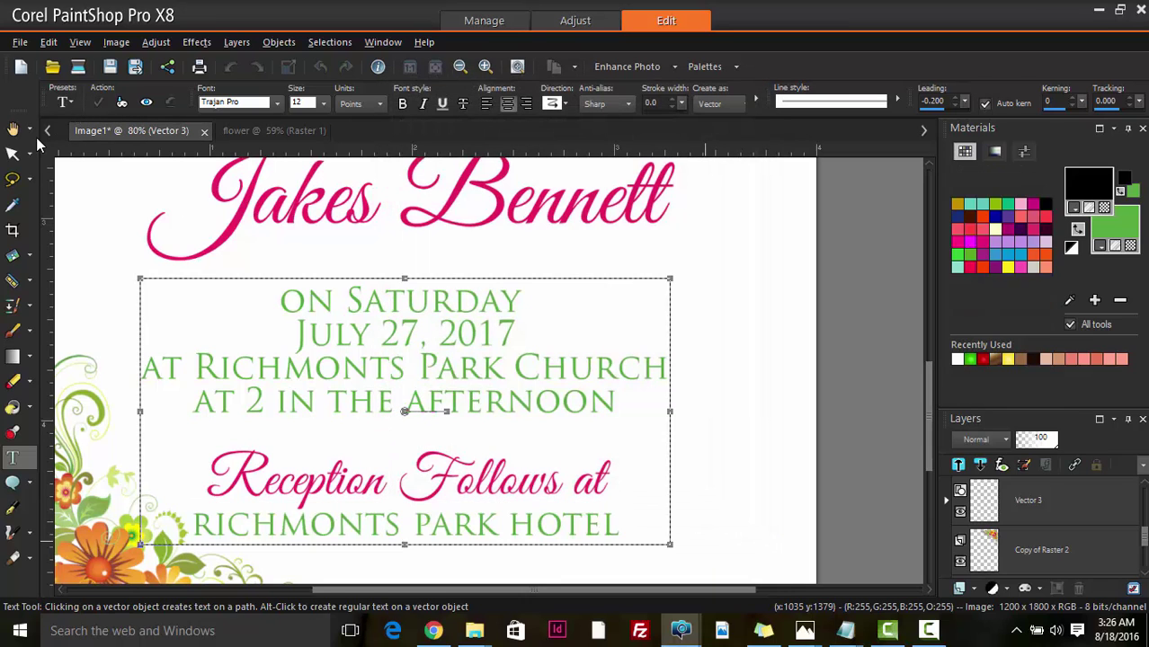
click(13, 153)
- Zoom in and out over the whole invitation to review it
scroll(331, 382, down, 3)
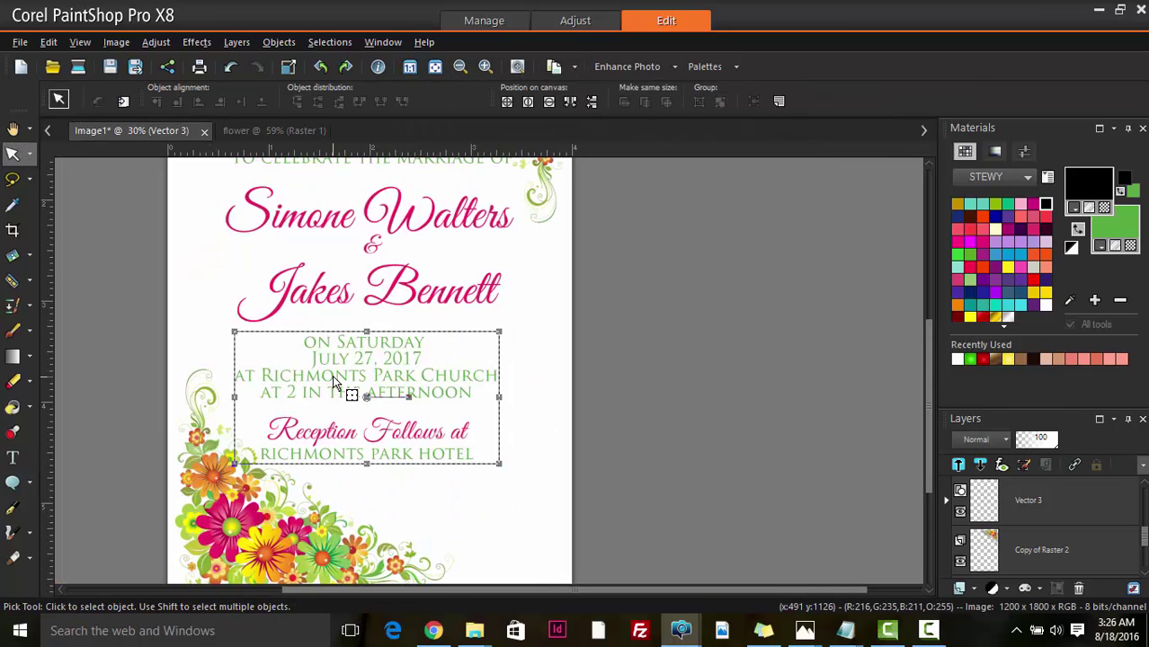
click(14, 129)
scroll(469, 450, down, 1)
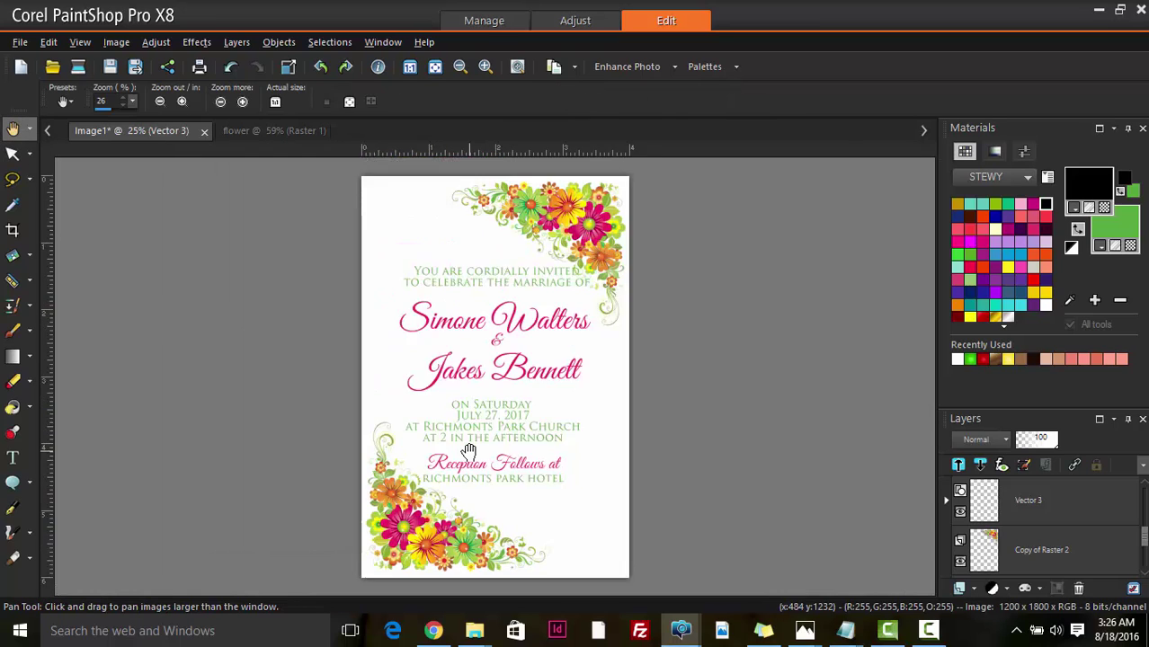
scroll(469, 451, down, 1)
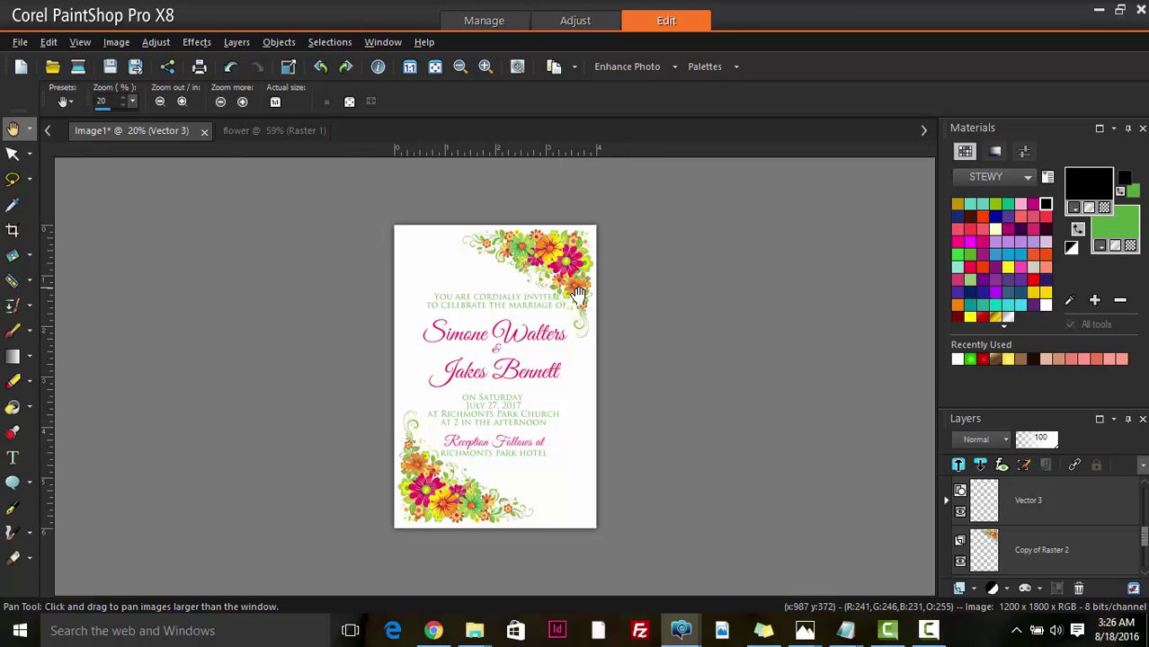
scroll(495, 333, up, 3)
scroll(372, 323, down, 3)
scroll(539, 401, up, 1)
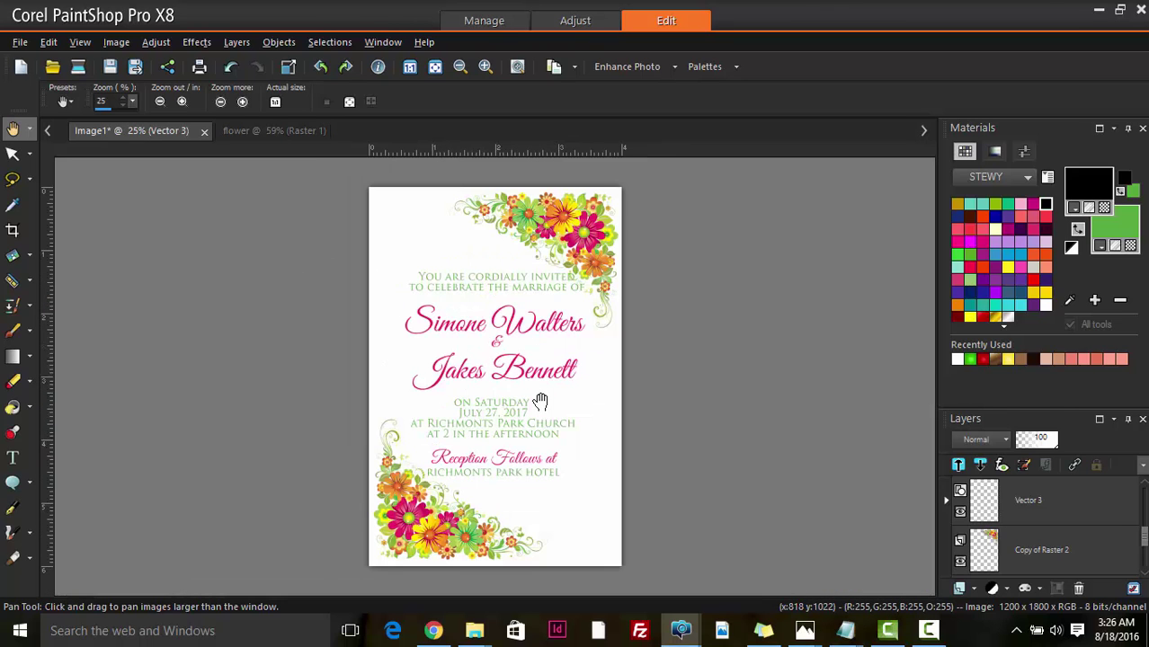
scroll(539, 400, down, 1)
scroll(539, 401, up, 1)
- Search Google Images for 'light texture background' and preview the beige bamboo mat texture
click(433, 631)
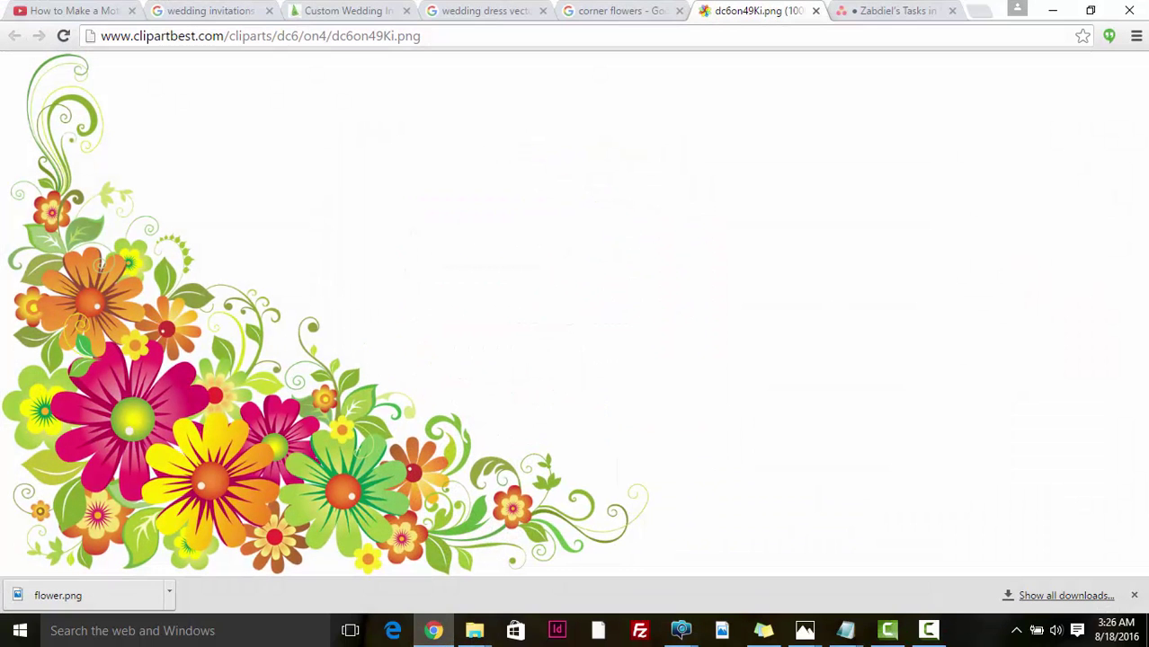
click(467, 37)
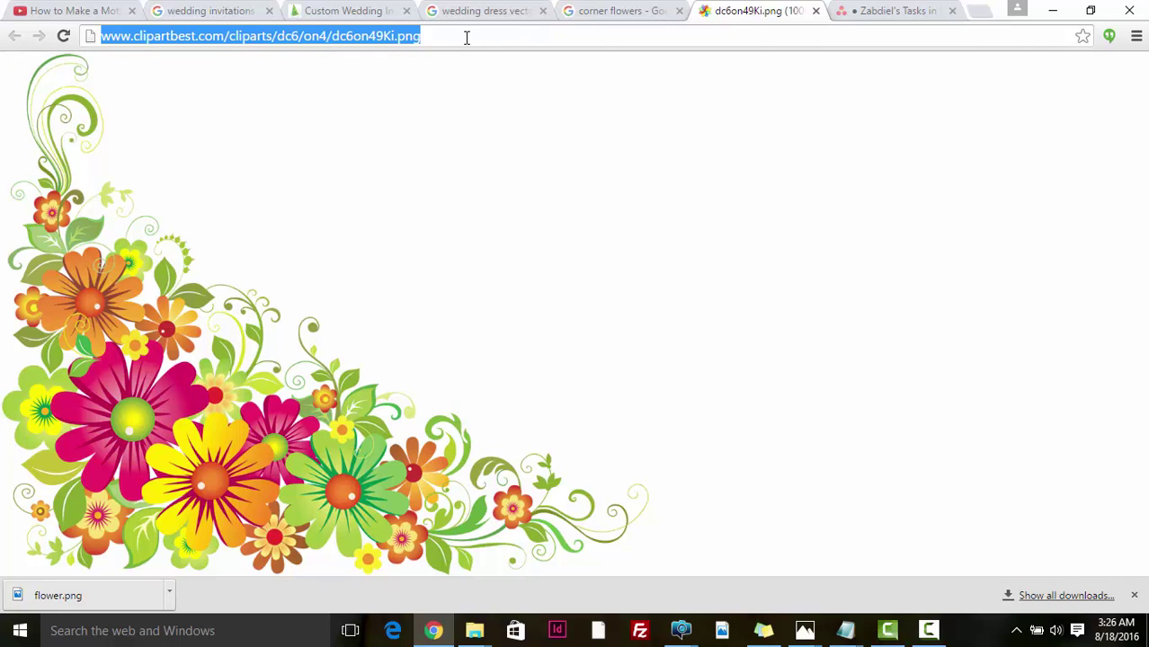
text(light)
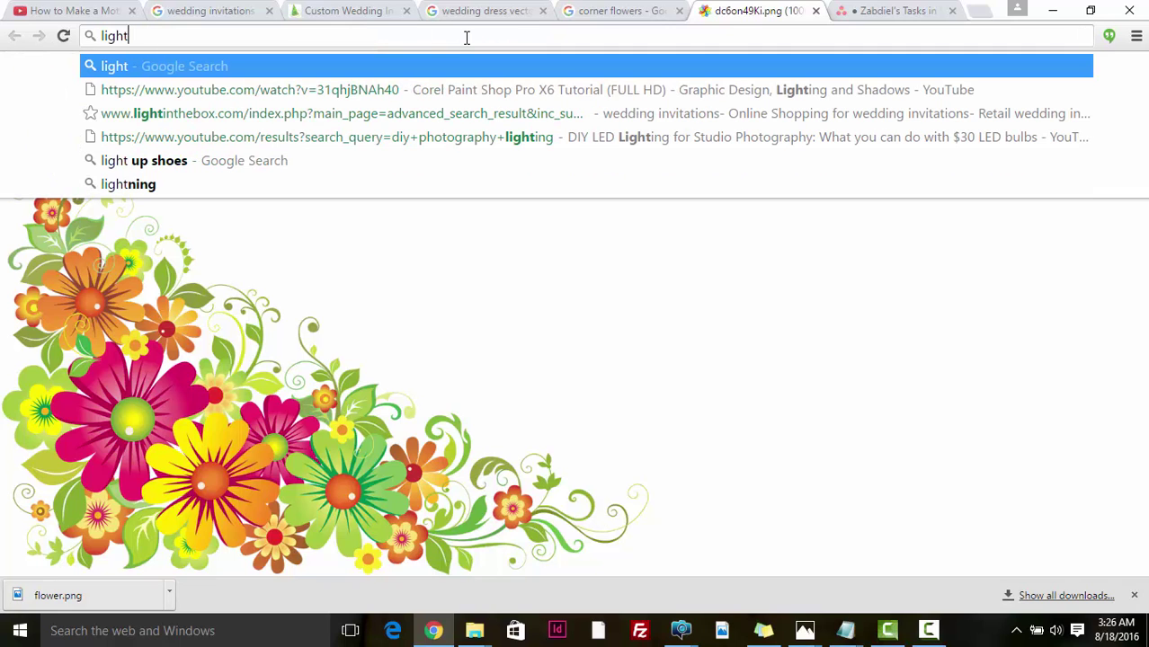
text( text)
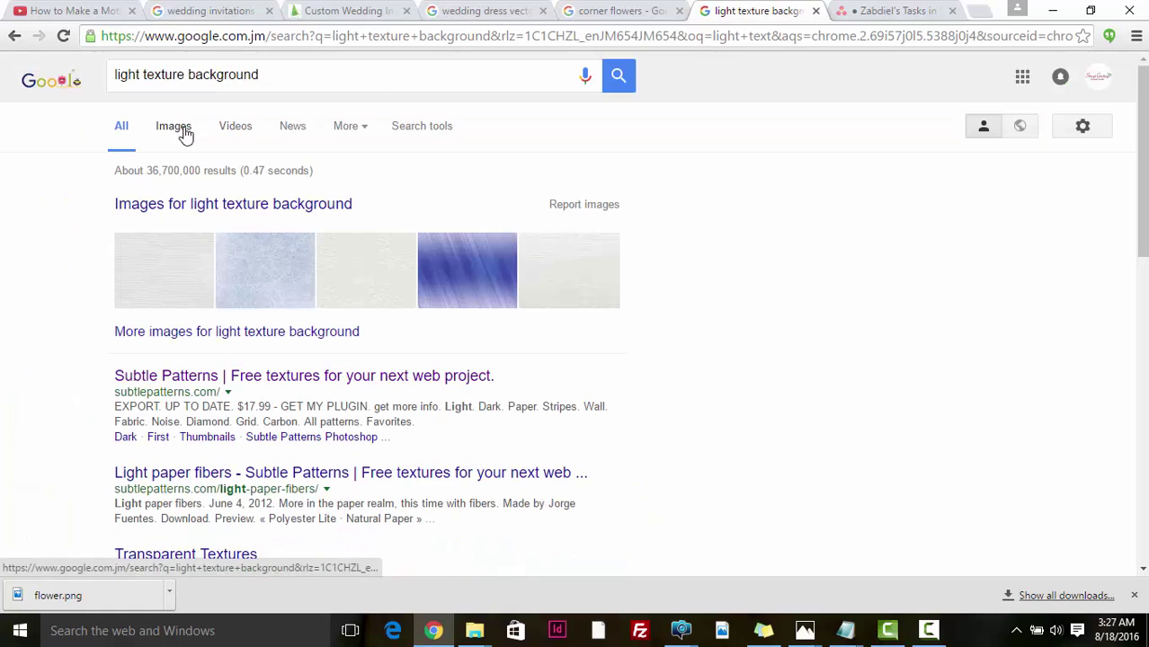
click(175, 129)
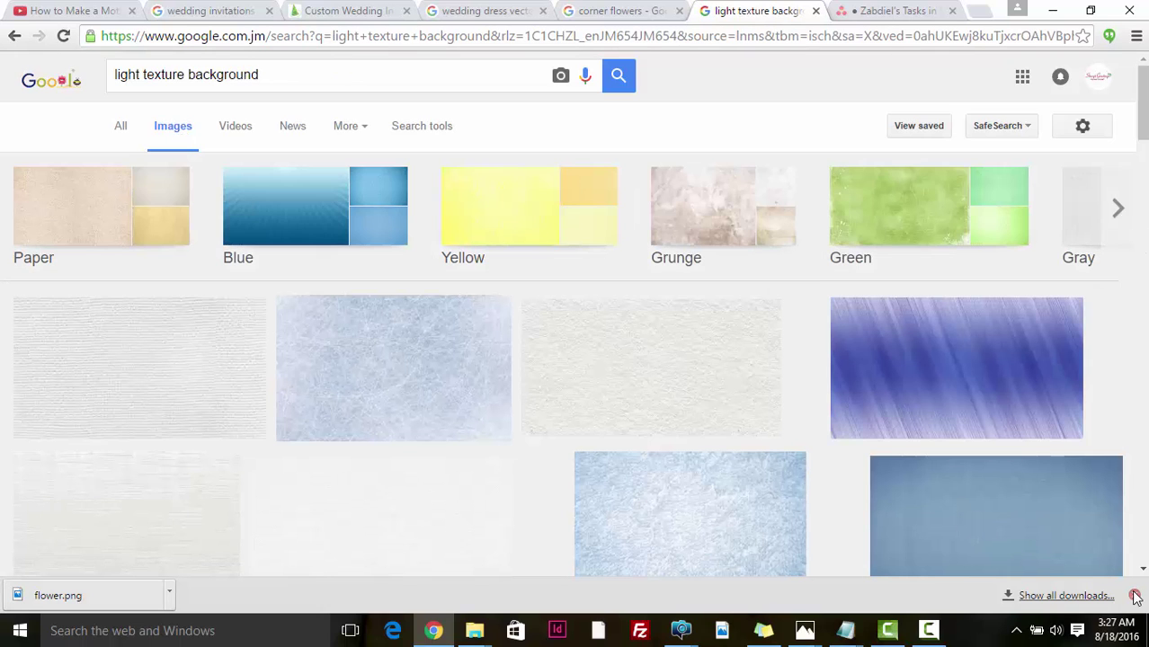
click(1135, 597)
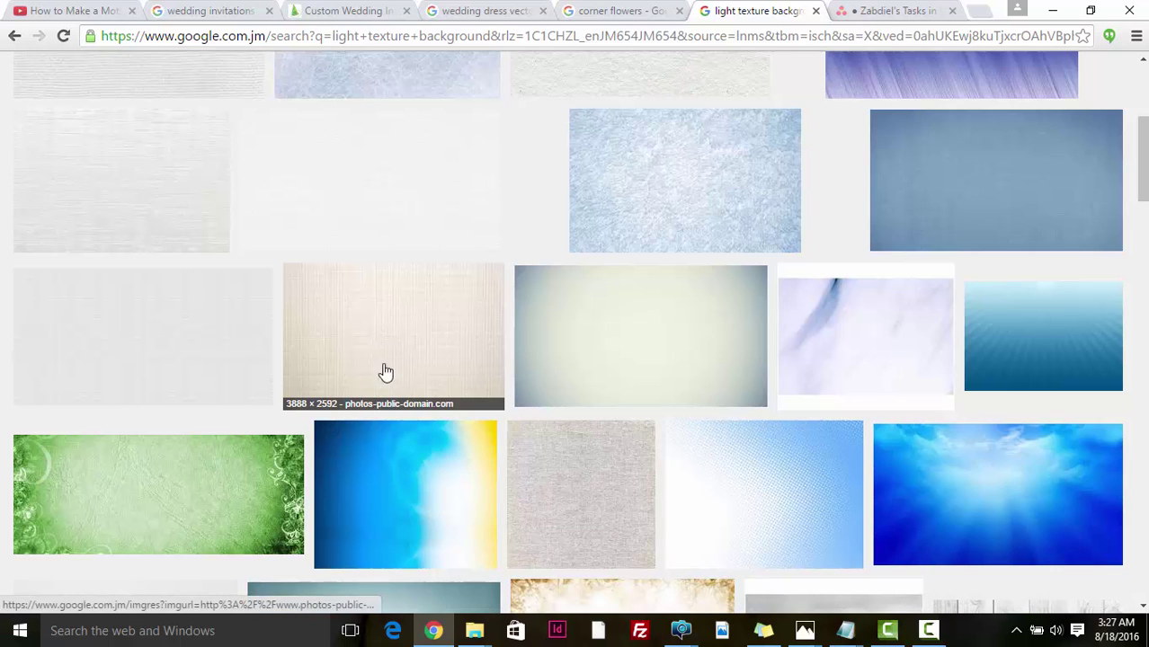
click(390, 360)
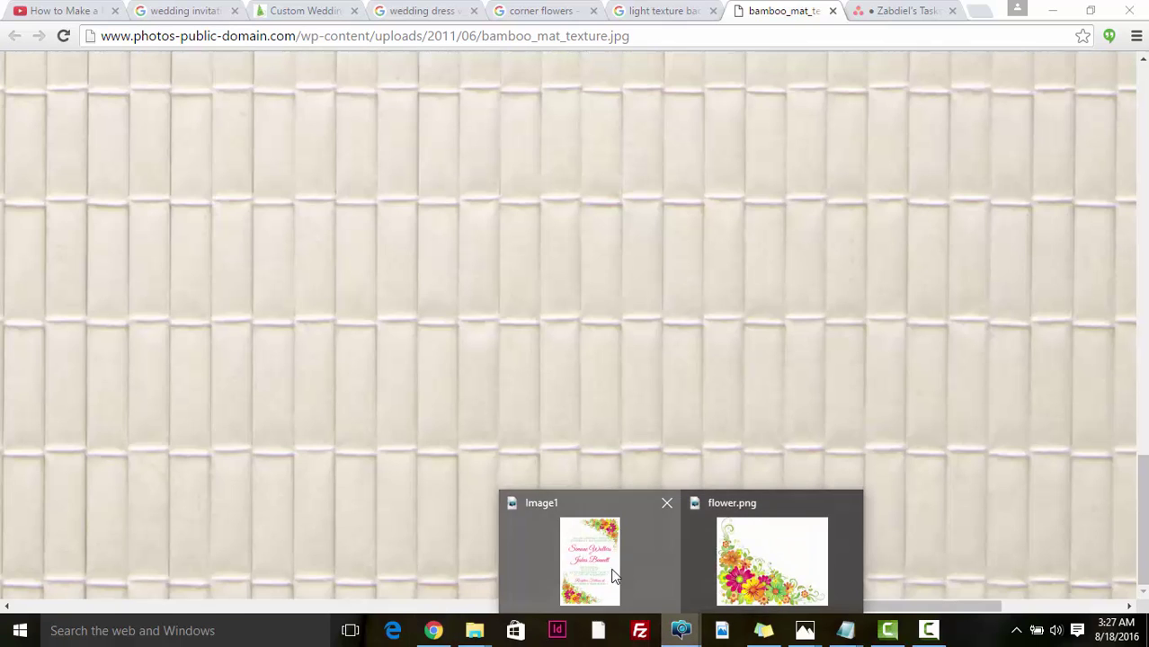
- Paste the bamboo texture as a layer below the text and flowers, resized to the page
click(612, 517)
scroll(517, 454, down, 2)
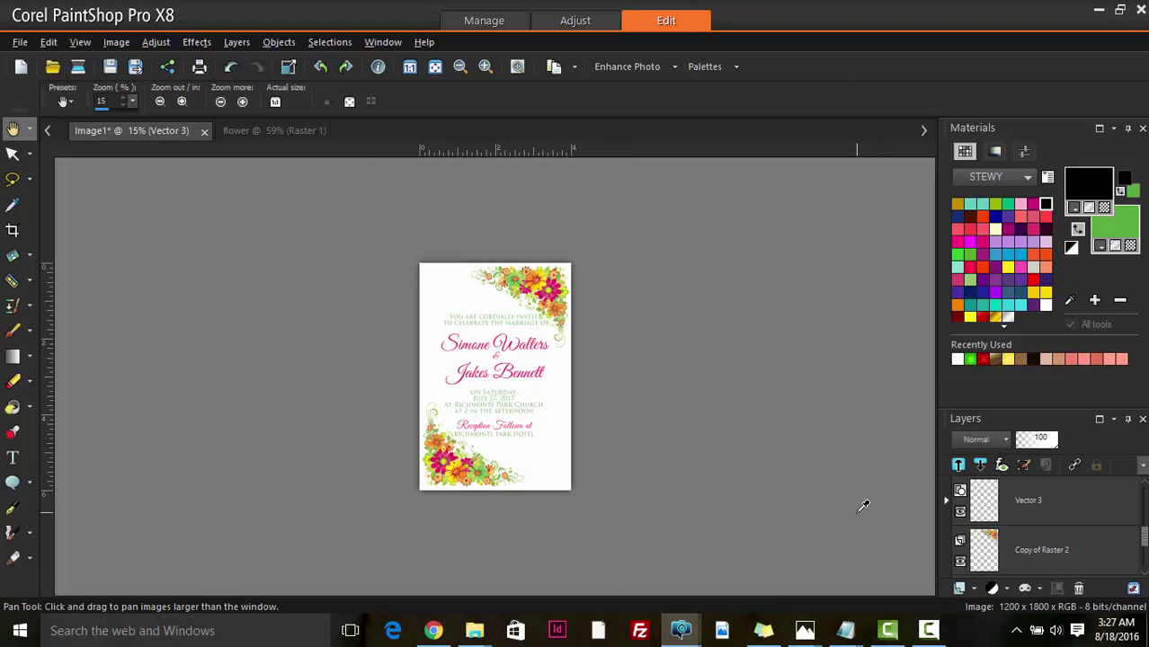
key(ctrl+v)
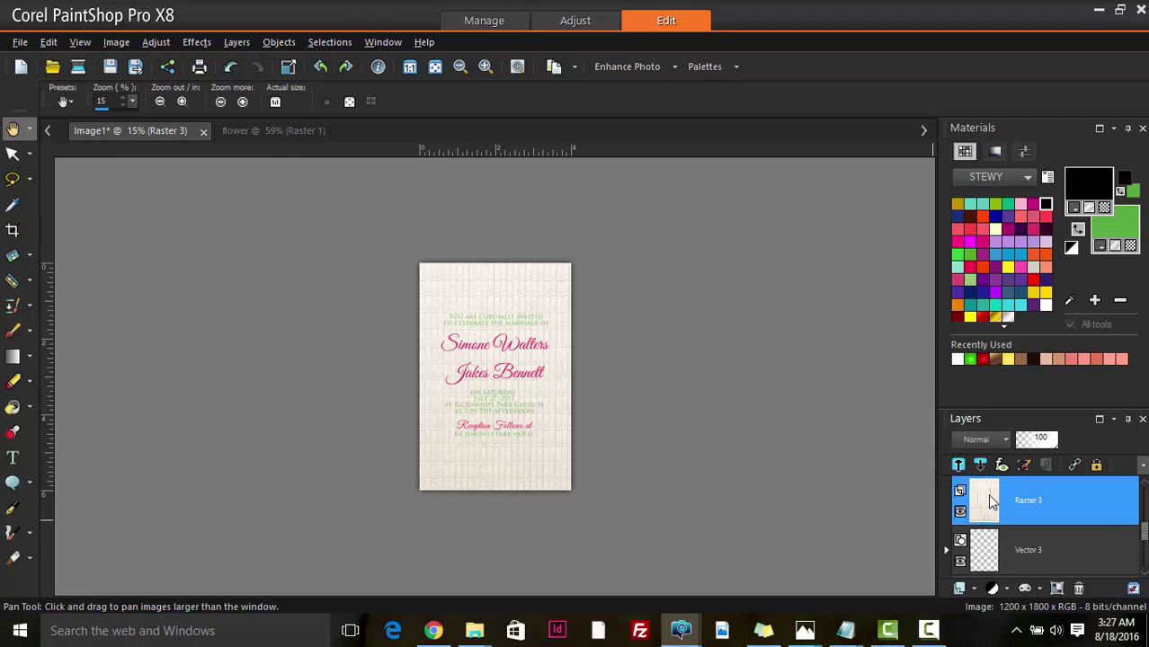
drag(992, 504, 989, 536)
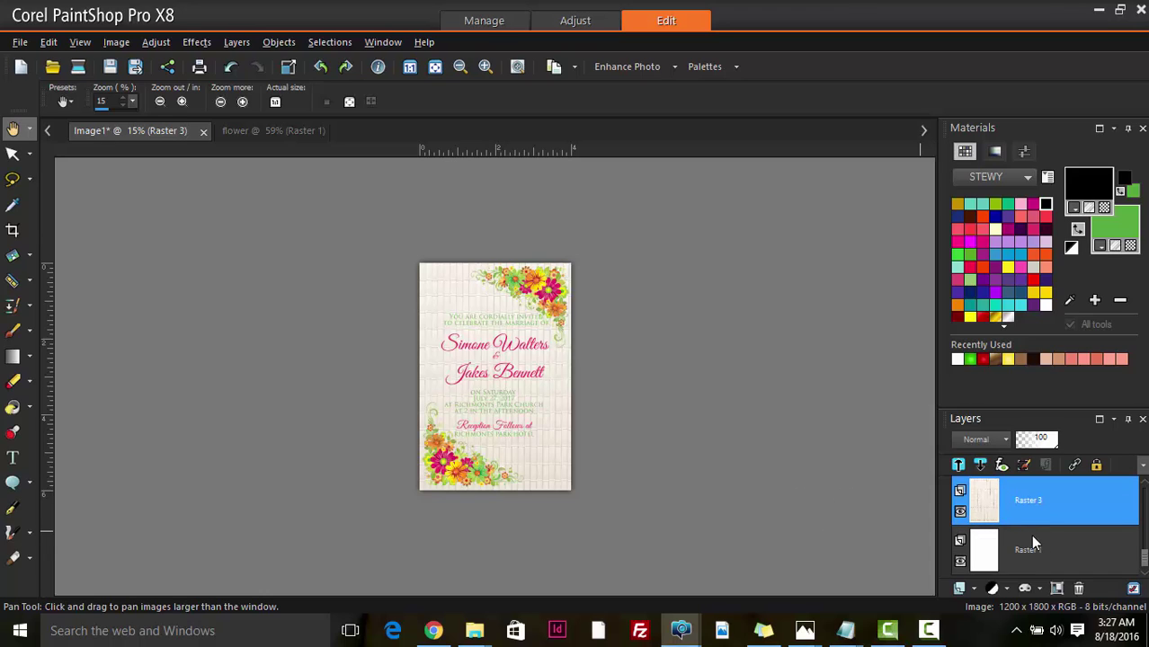
click(12, 155)
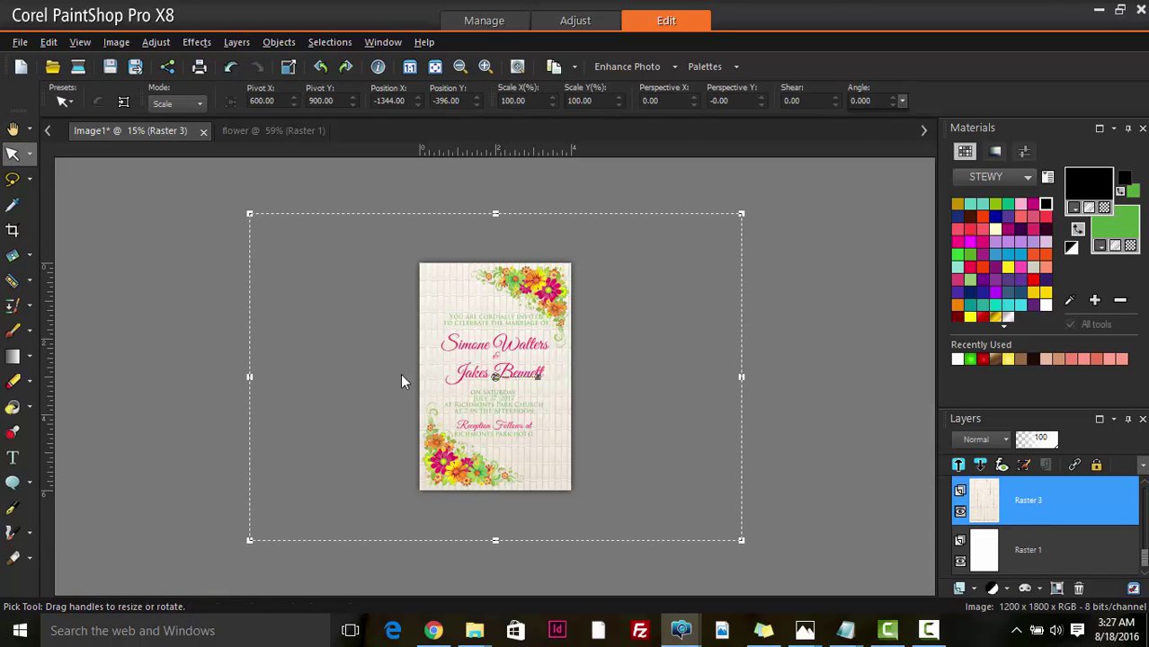
drag(252, 540, 327, 513)
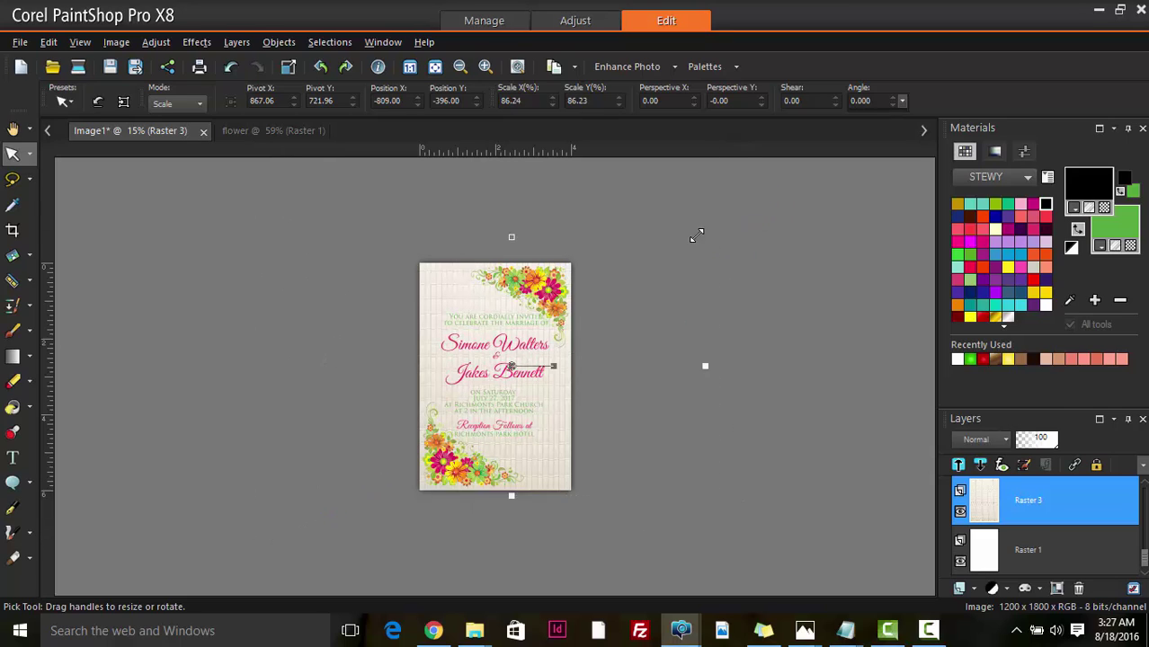
drag(697, 237, 665, 251)
scroll(503, 476, up, 1)
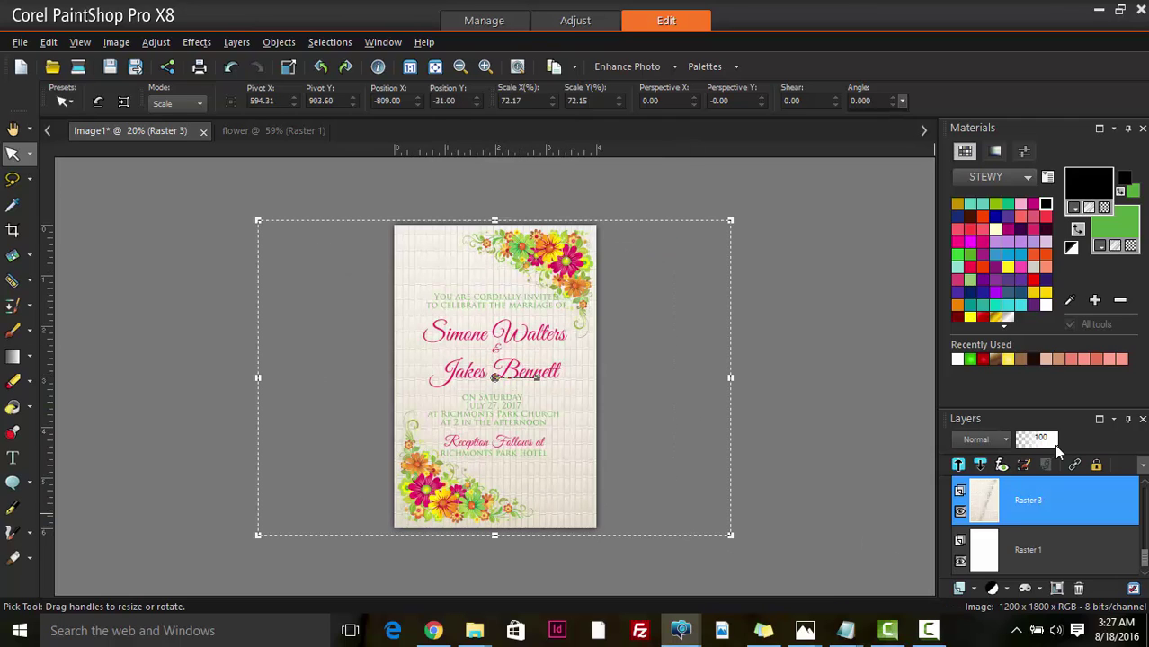
- Fade the texture layer Raster 3 to 6% opacity
drag(1057, 440, 1020, 448)
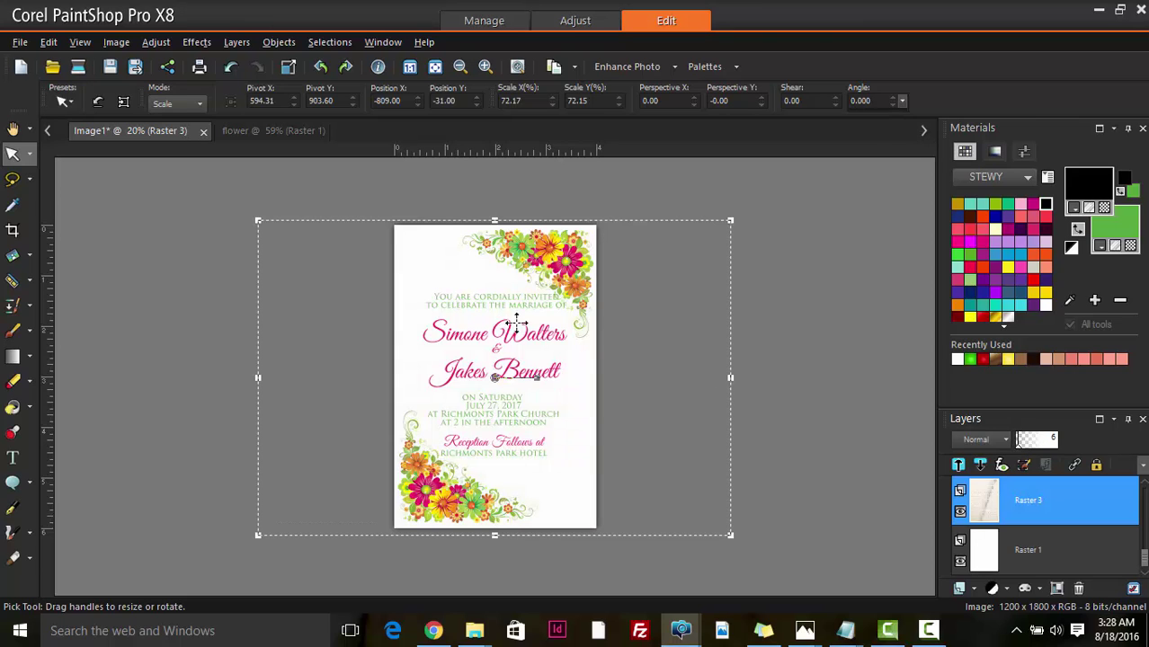
click(13, 129)
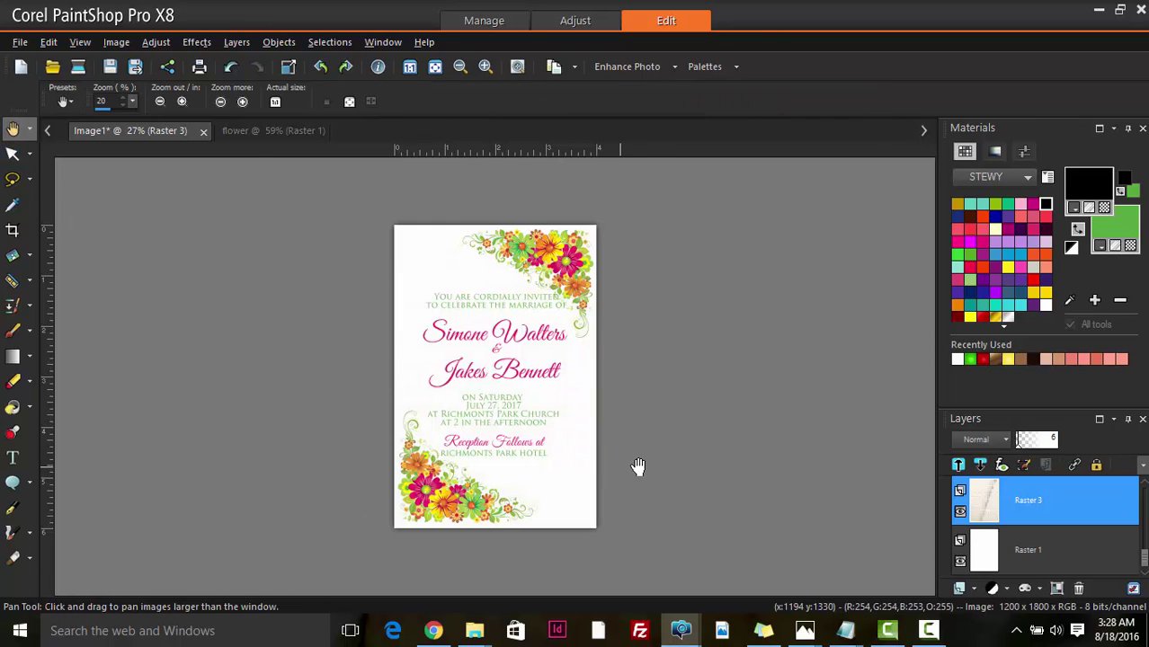
scroll(639, 464, up, 3)
scroll(634, 470, down, 3)
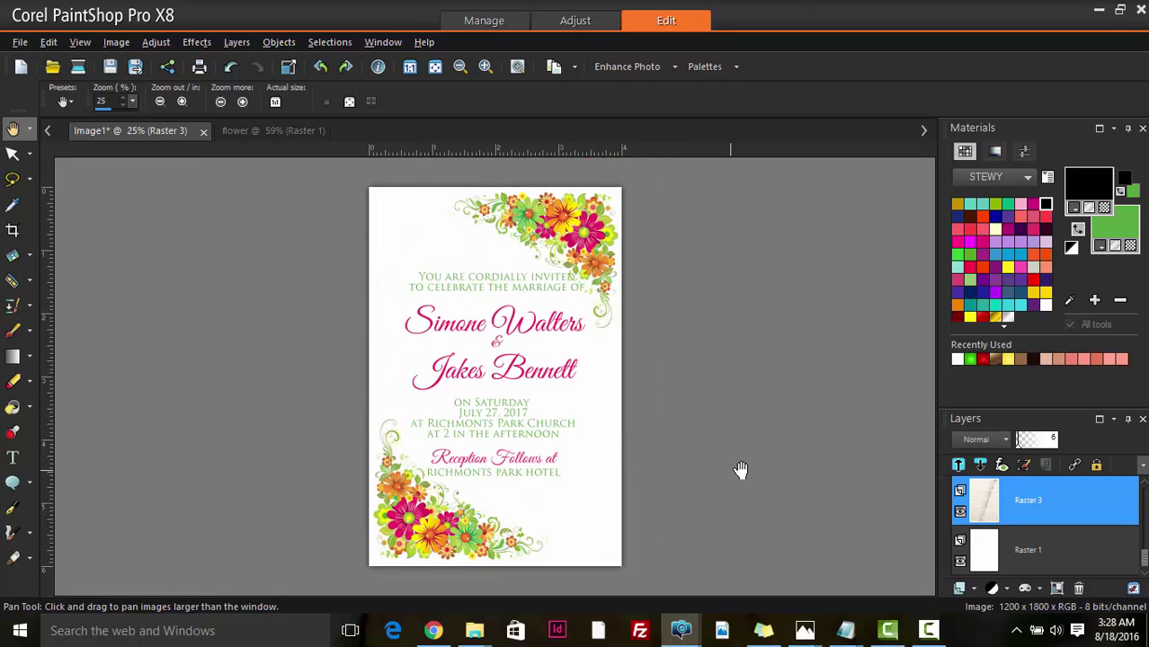
scroll(860, 459, up, 2)
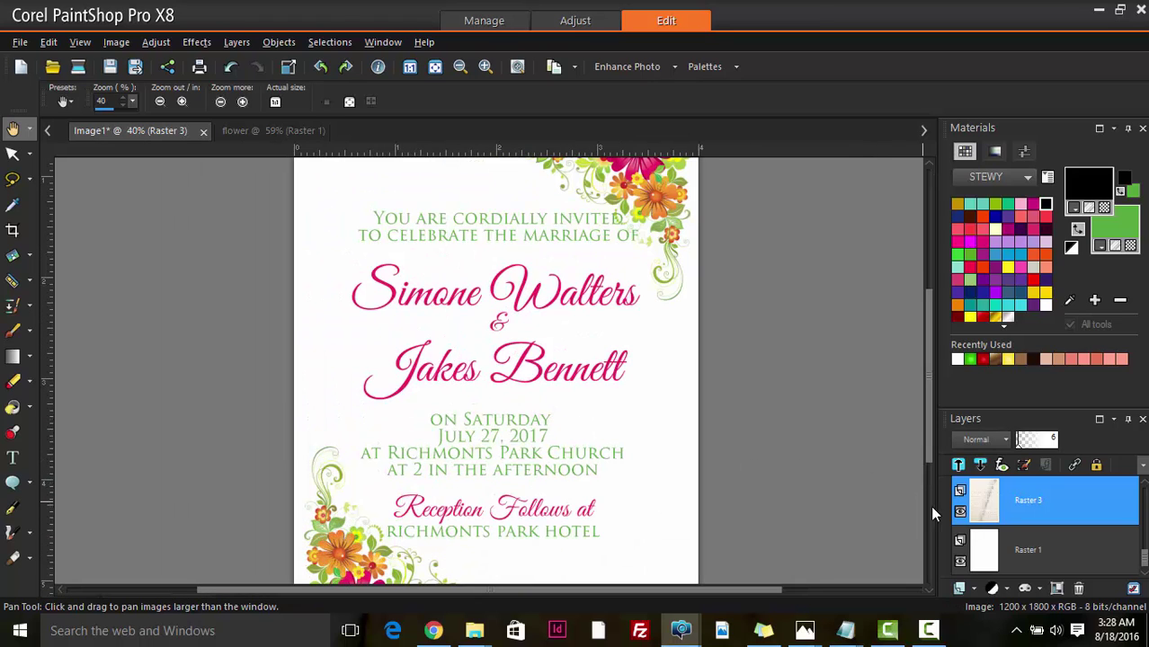
- Delete the bamboo texture layer and close the bamboo mat image tab
click(1082, 588)
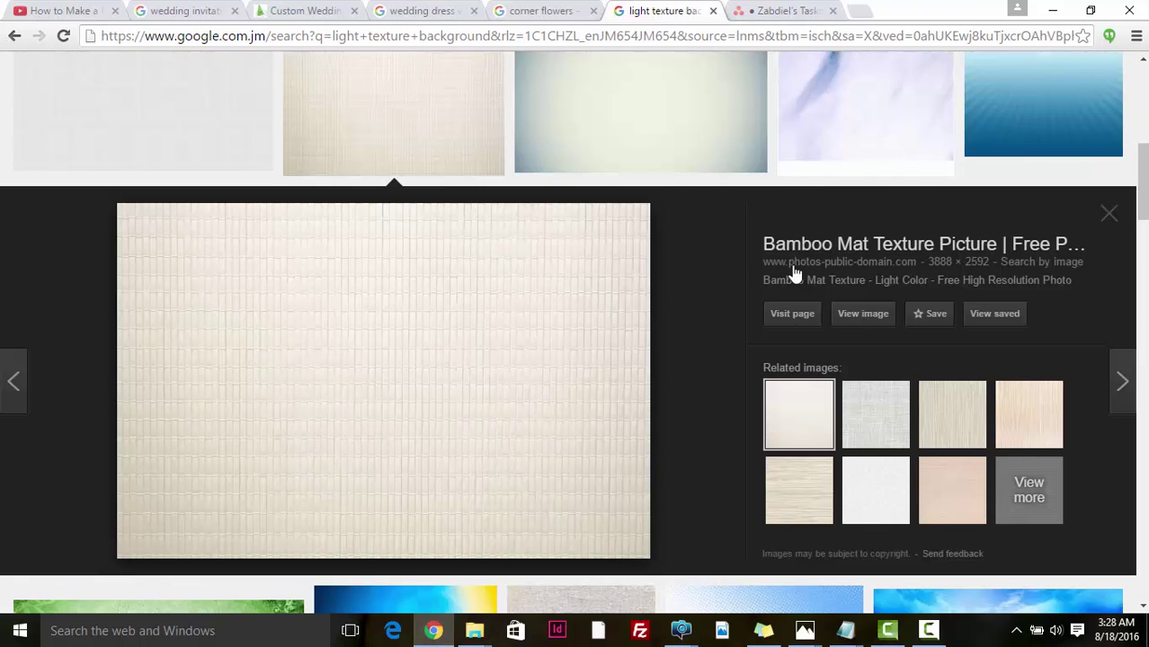
click(1108, 211)
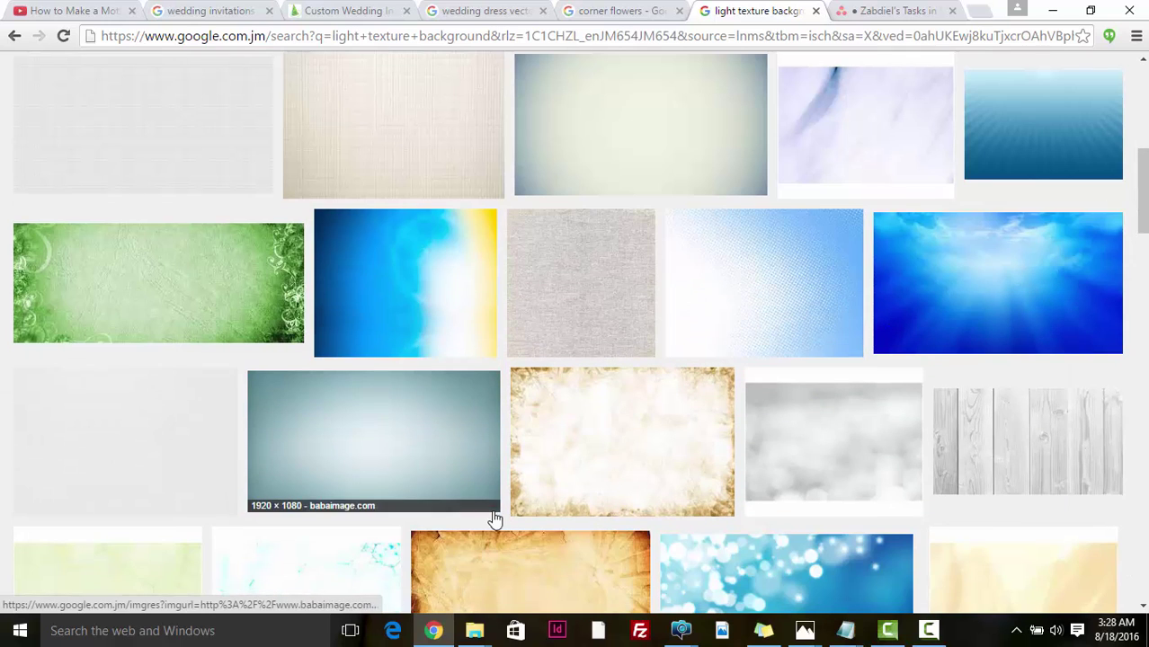
scroll(584, 481, down, 4)
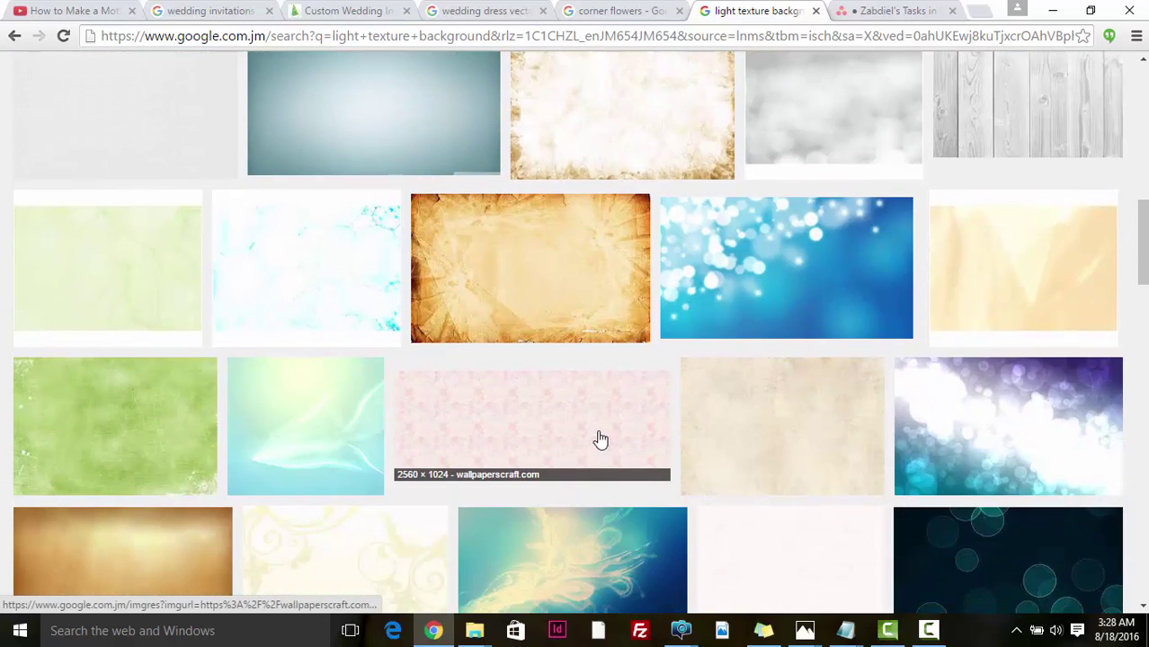
scroll(190, 190, up, 8)
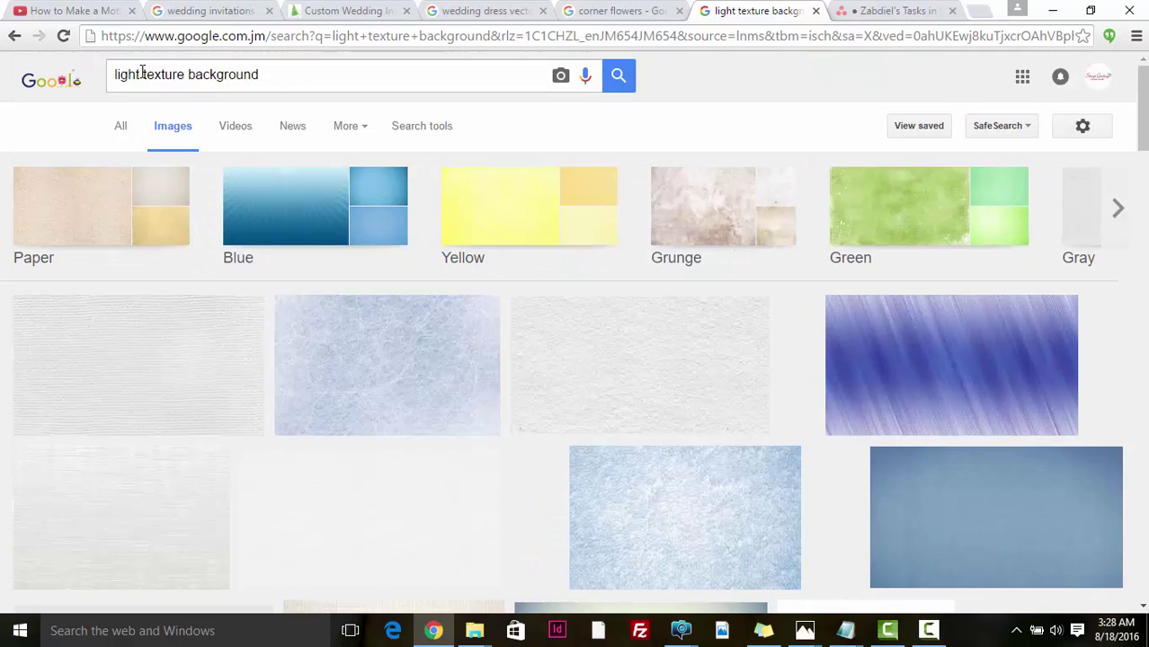
- Search for 'paper texture background' and preview the white linen paper texture
double_click(142, 74)
text(pape)
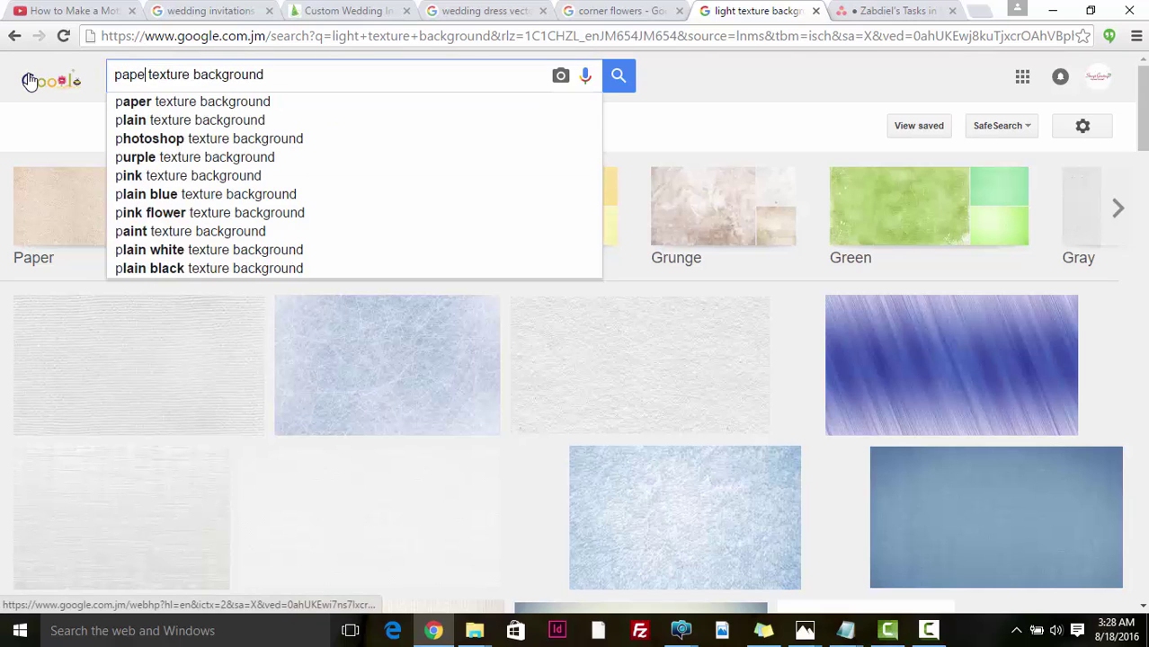
text(r)
key(Return)
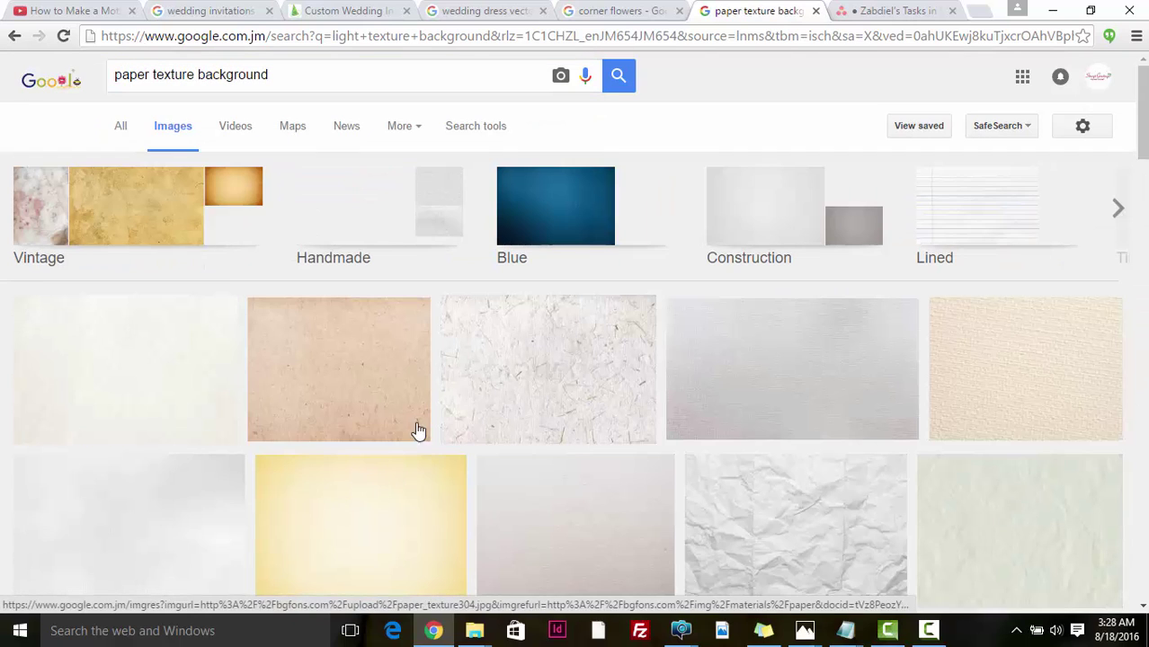
scroll(270, 390, down, 2)
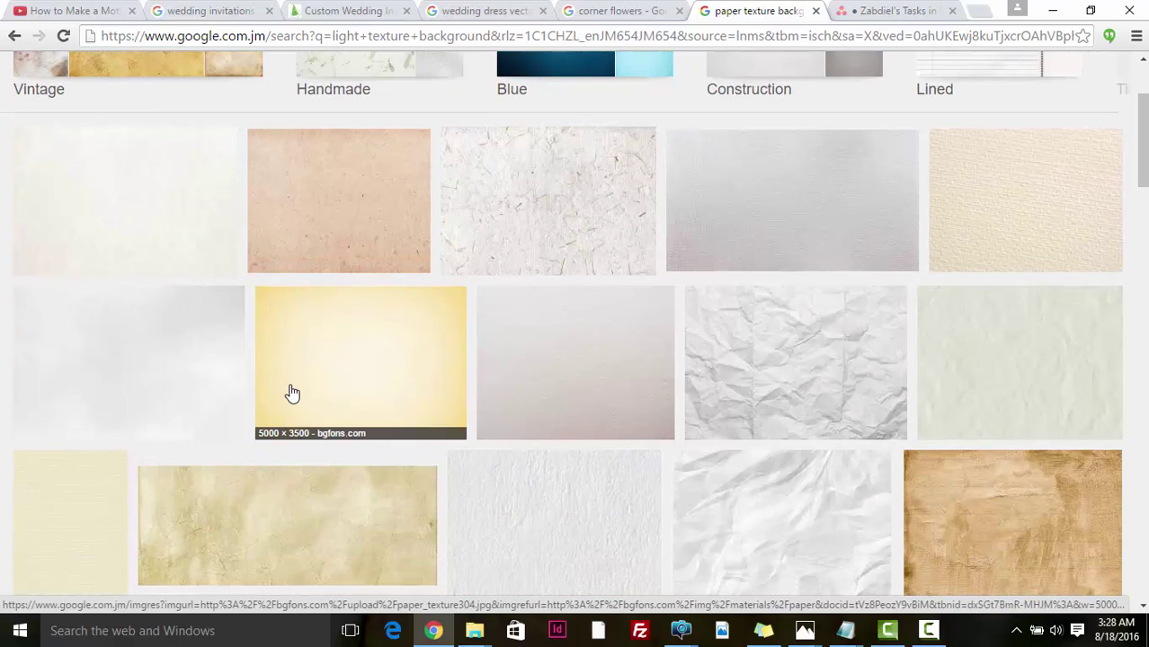
scroll(152, 374, down, 1)
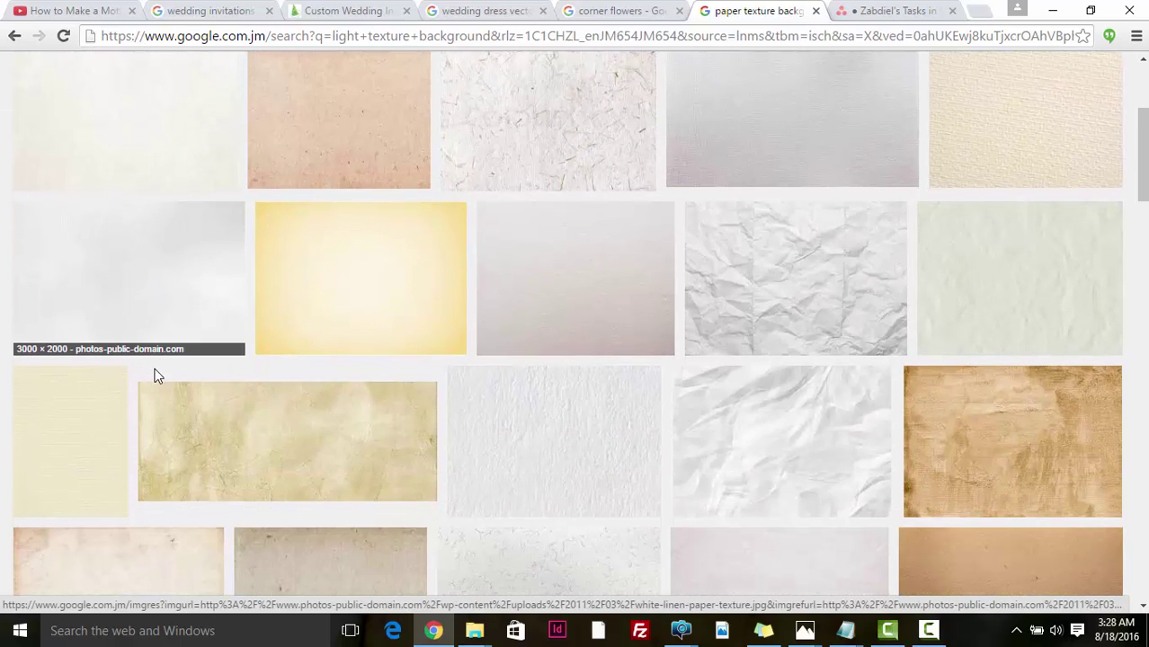
click(148, 284)
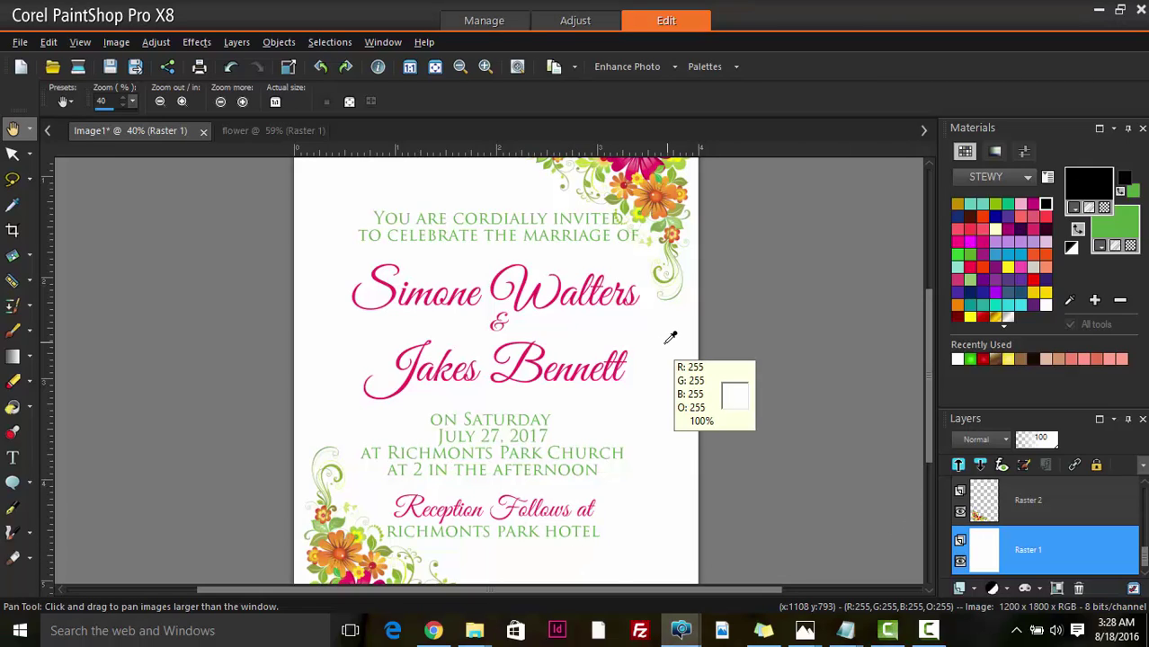
- Paste the white linen texture as layer Raster 3 and fade it to 36% opacity
key(ctrl+l)
scroll(663, 344, down, 3)
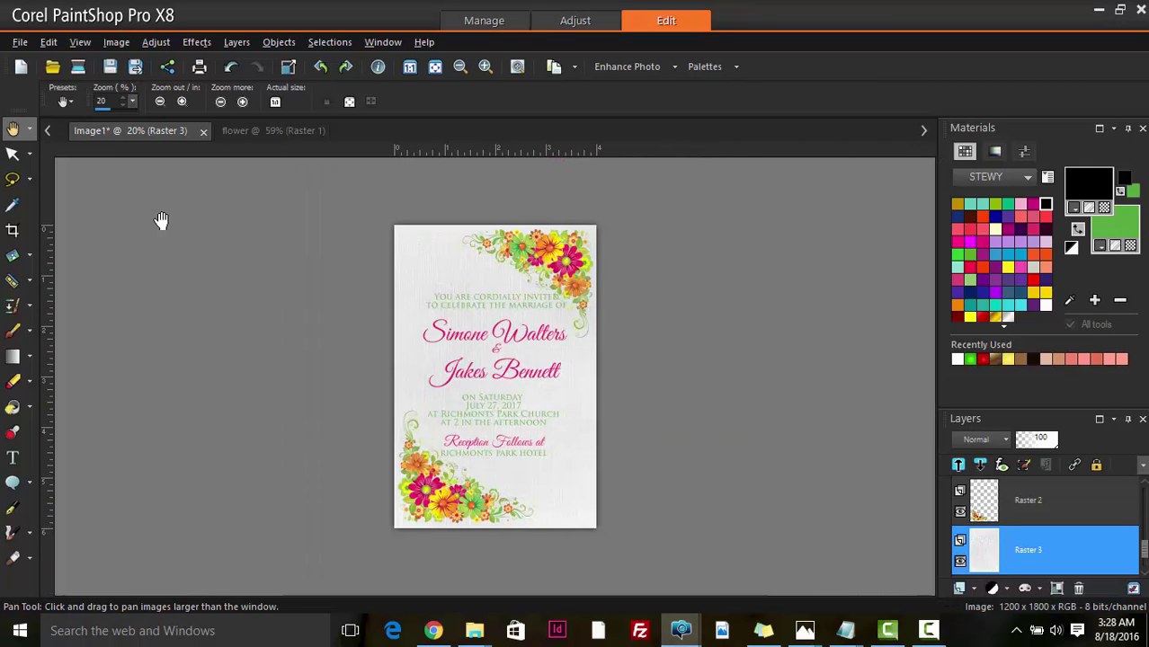
click(14, 155)
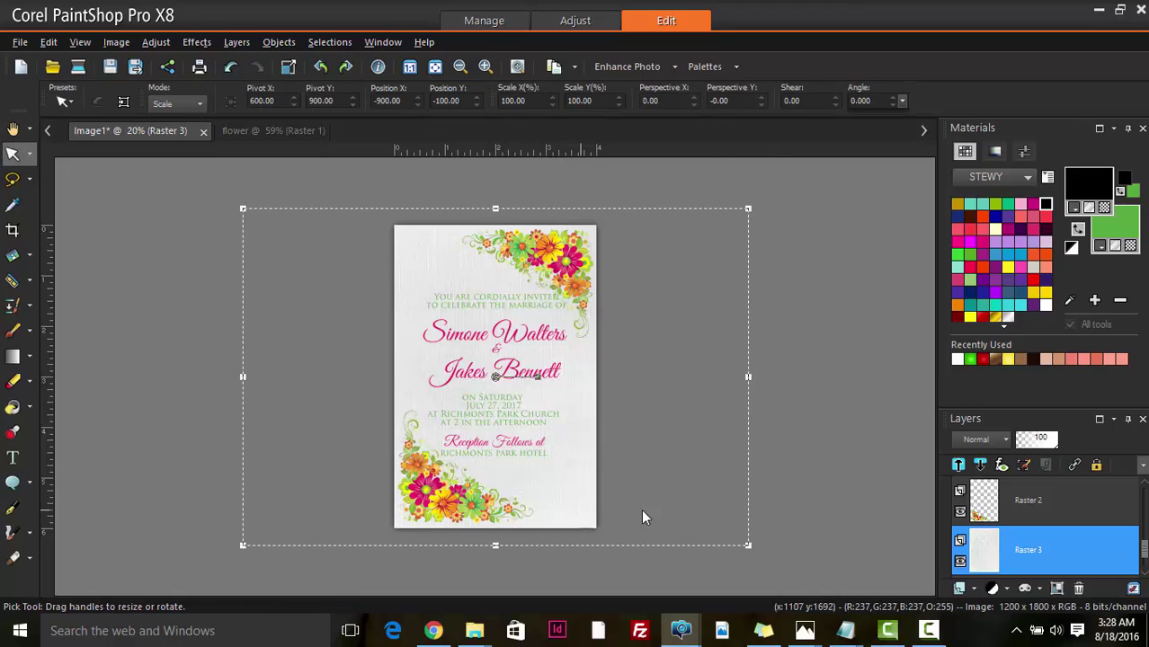
drag(1050, 447, 1030, 449)
scroll(733, 454, up, 1)
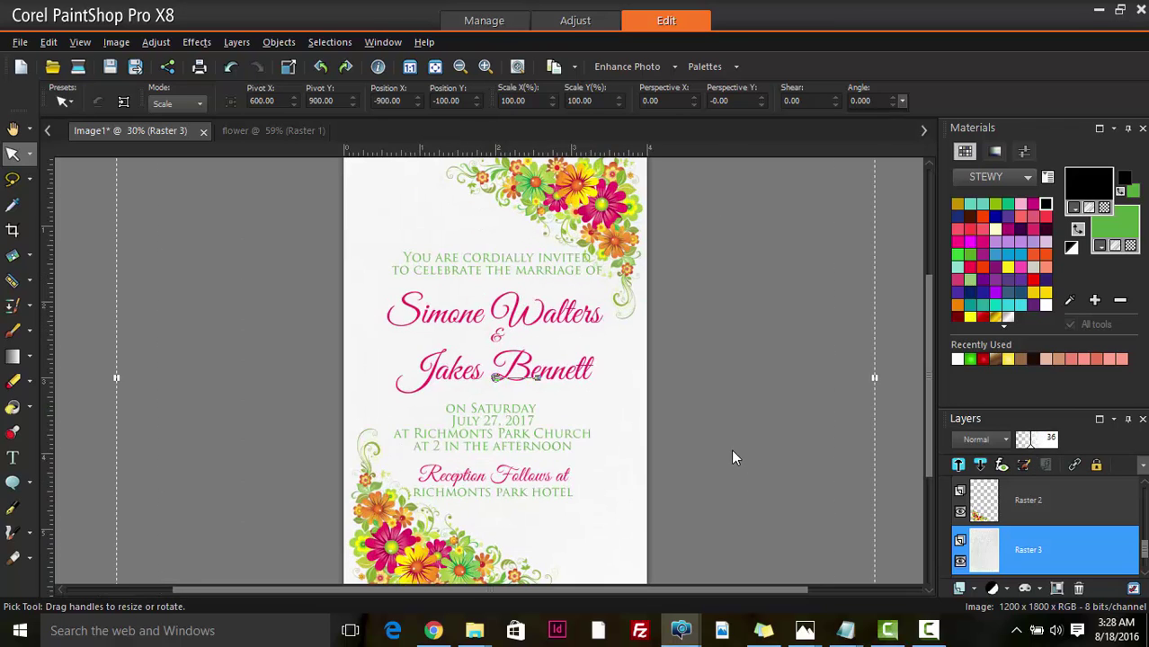
scroll(732, 450, up, 1)
scroll(731, 450, down, 2)
scroll(809, 459, up, 1)
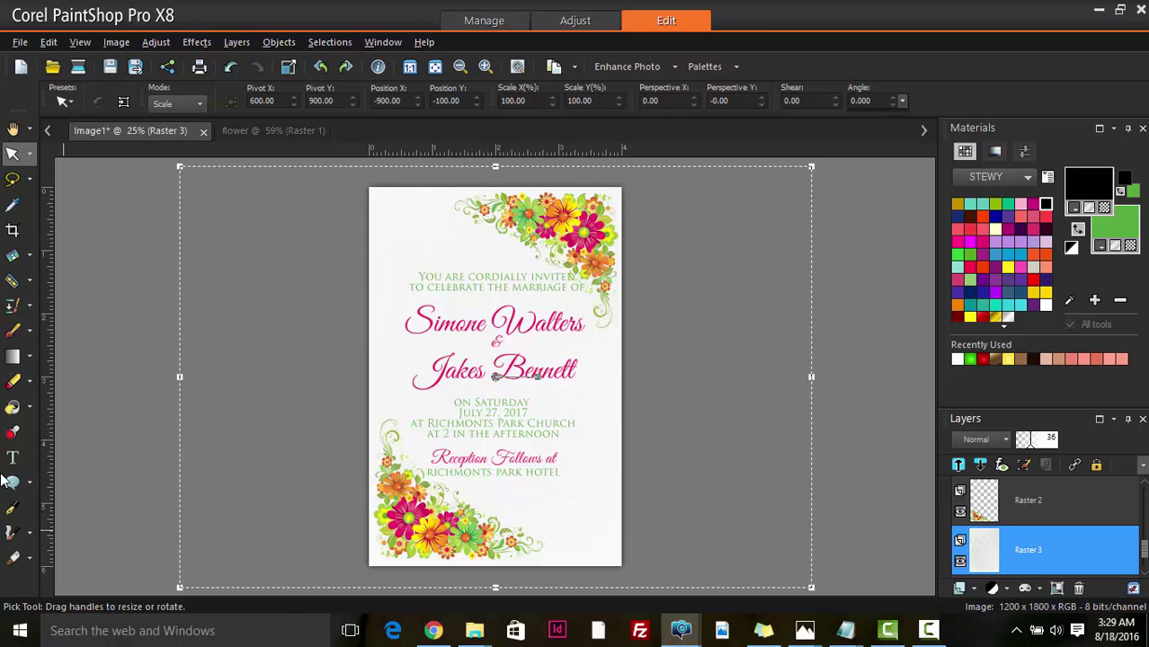
- Erase the middle of Raster 3's linen texture with a size-931 Eraser
click(14, 382)
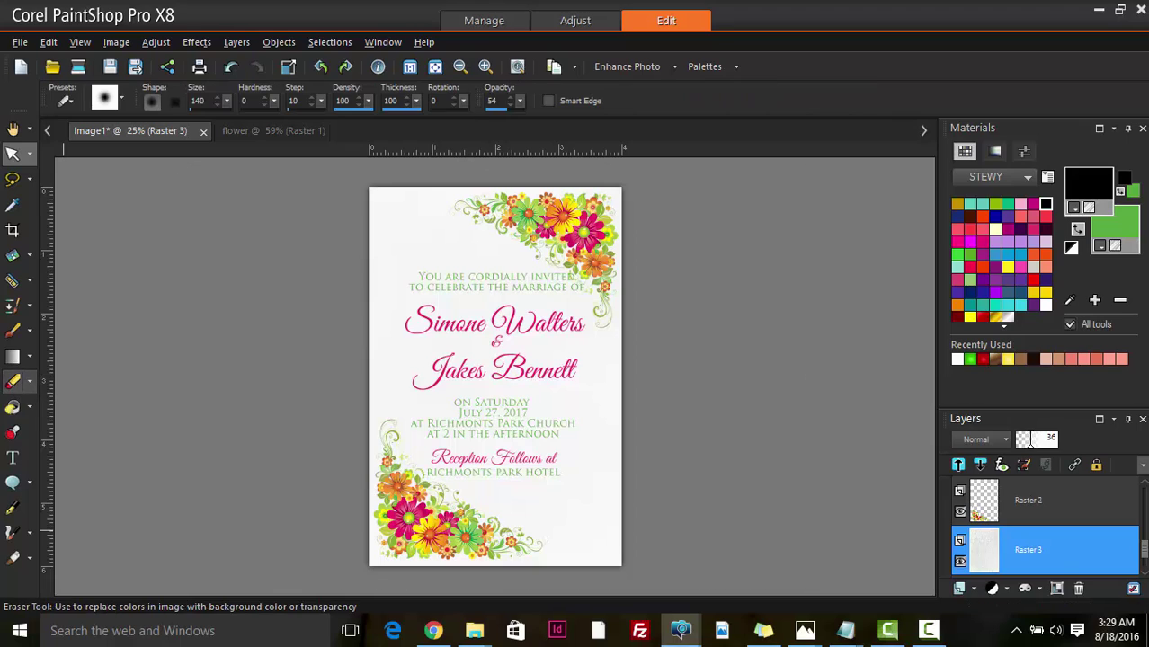
scroll(1087, 565, down, 1)
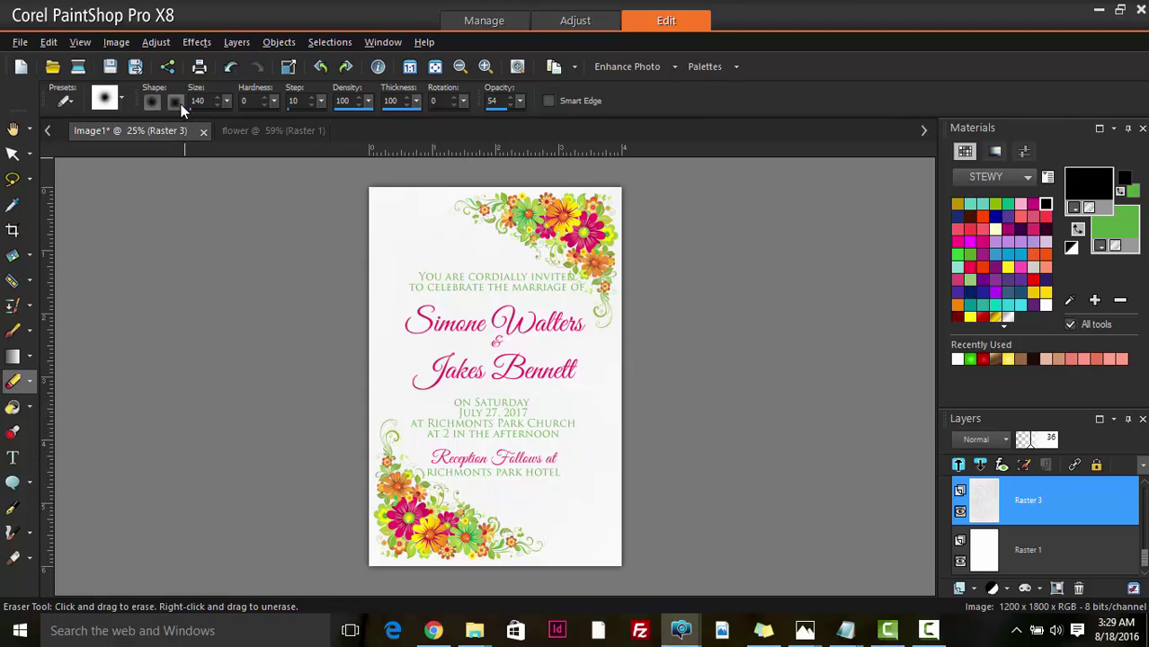
drag(225, 101, 268, 119)
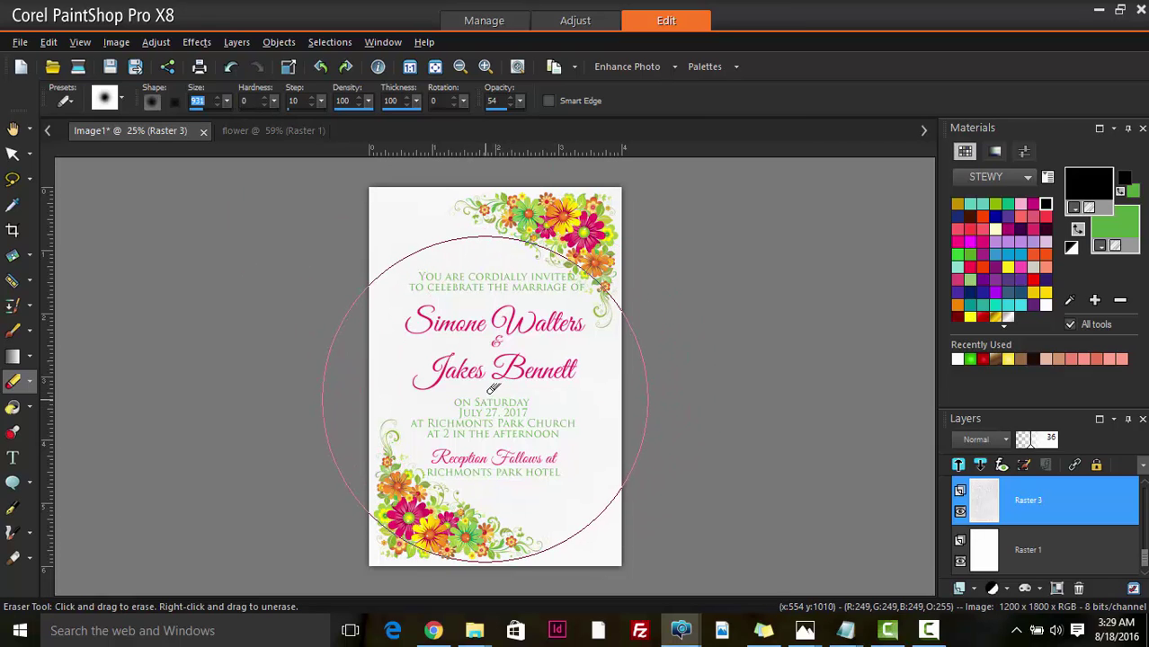
mouse_move(493, 387)
mouse_down()
mouse_move(493, 299)
mouse_move(454, 290)
mouse_up()
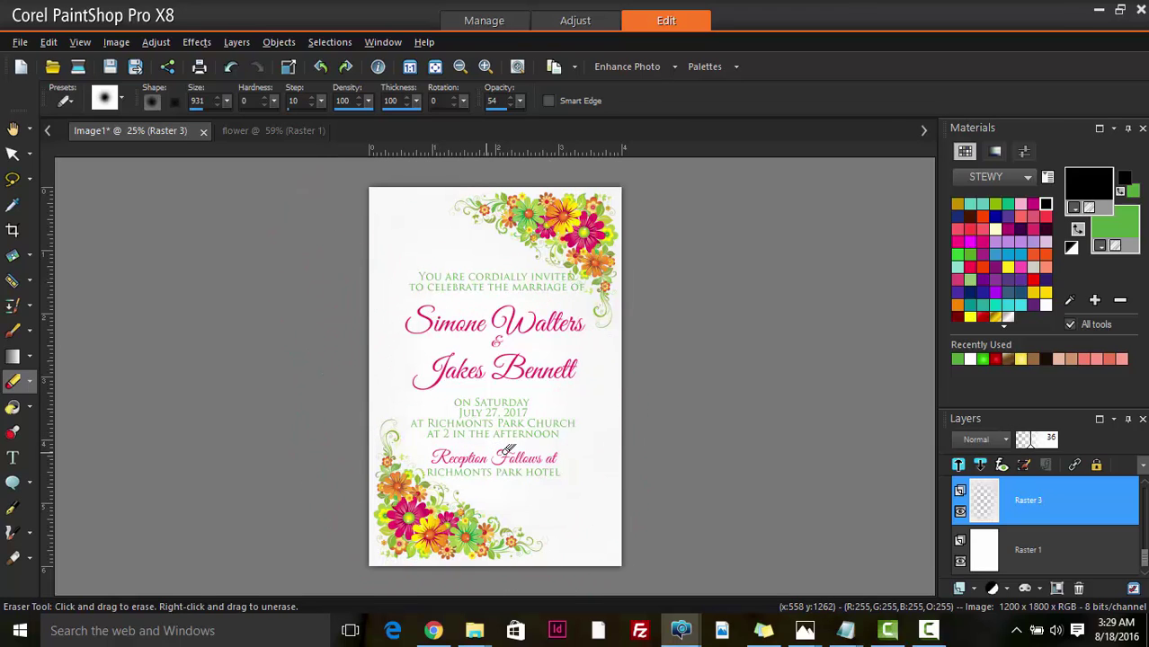
- Lower the eraser opacity to 20 and lighten more of the centre texture
click(520, 101)
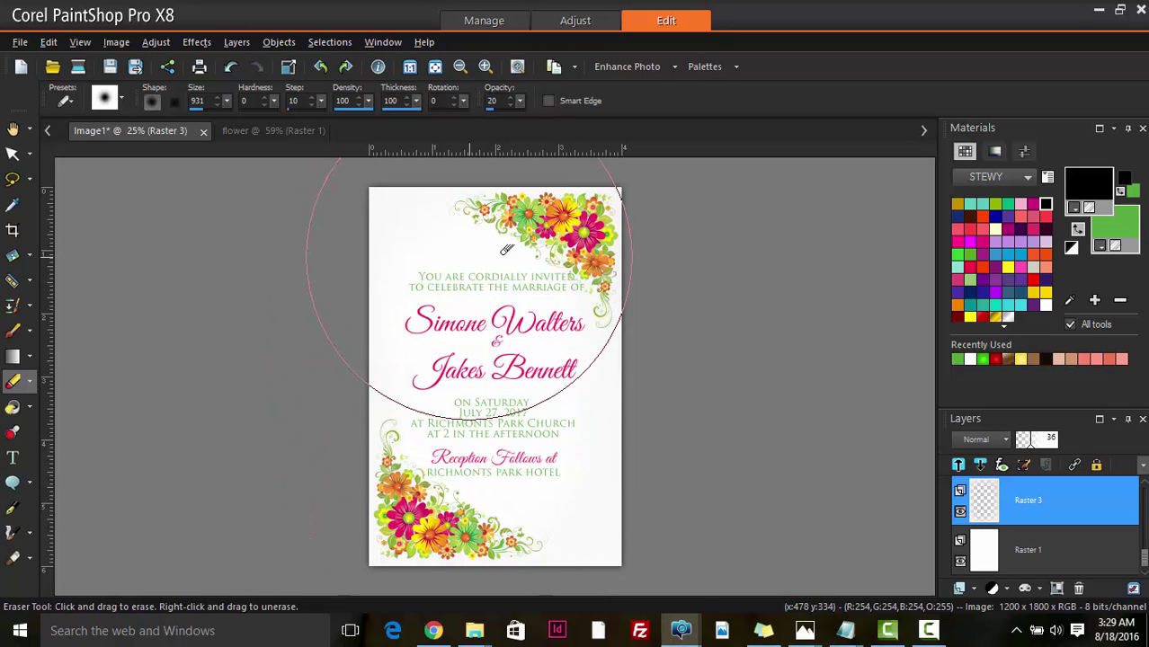
scroll(519, 357, up, 2)
scroll(518, 358, up, 3)
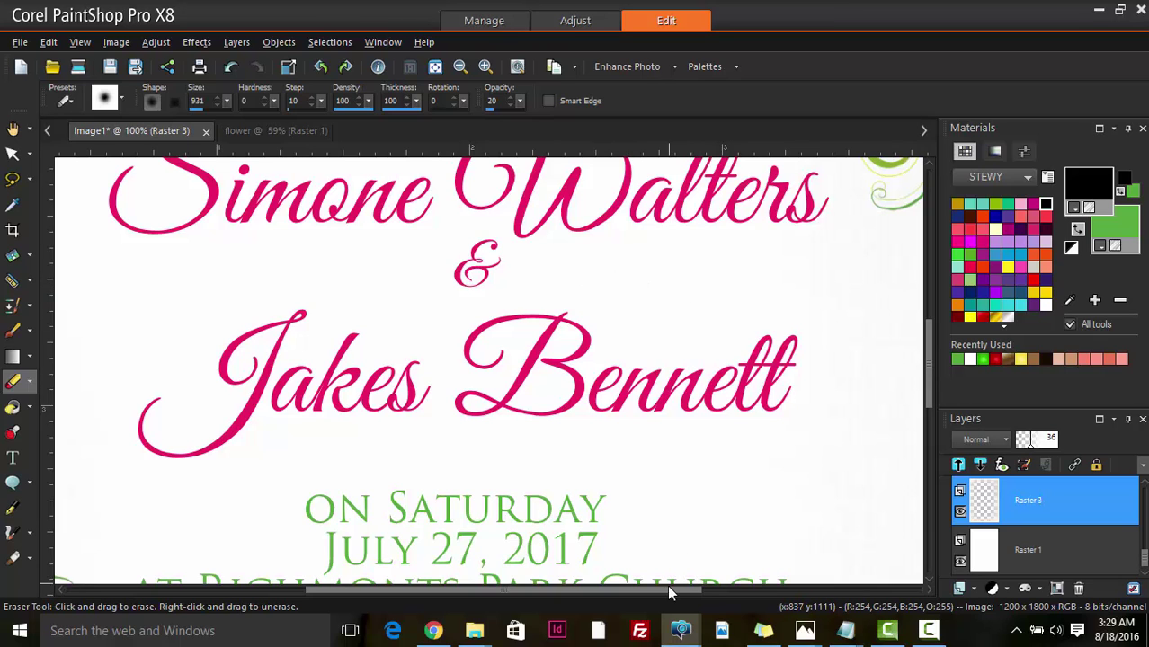
drag(668, 586, 567, 510)
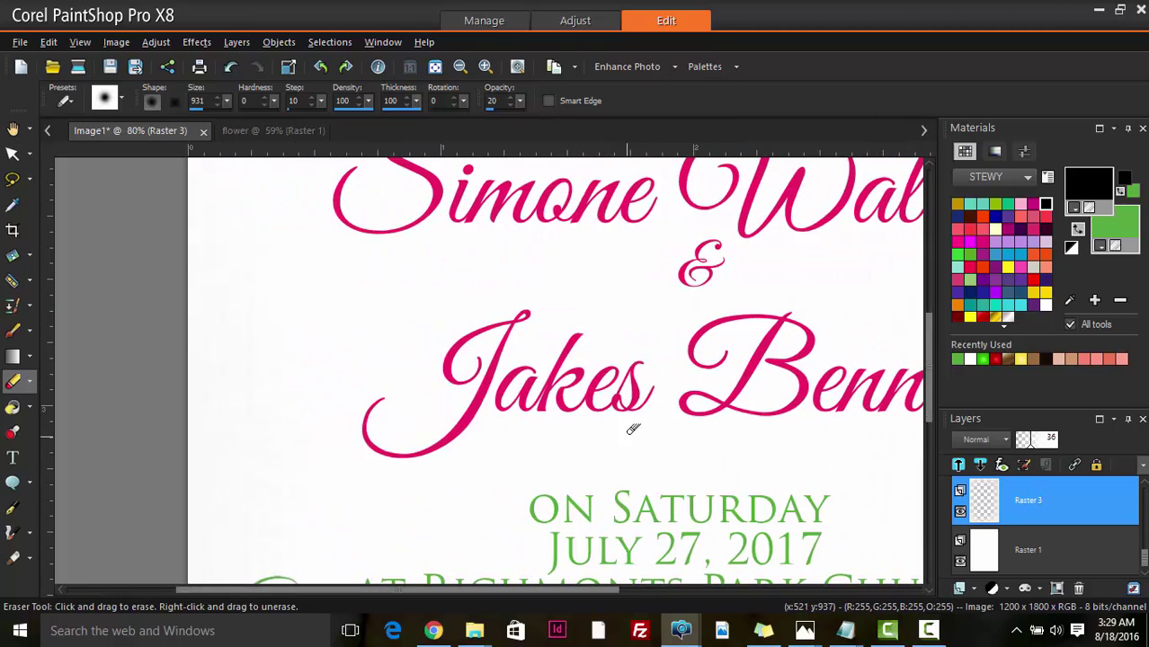
scroll(635, 429, down, 4)
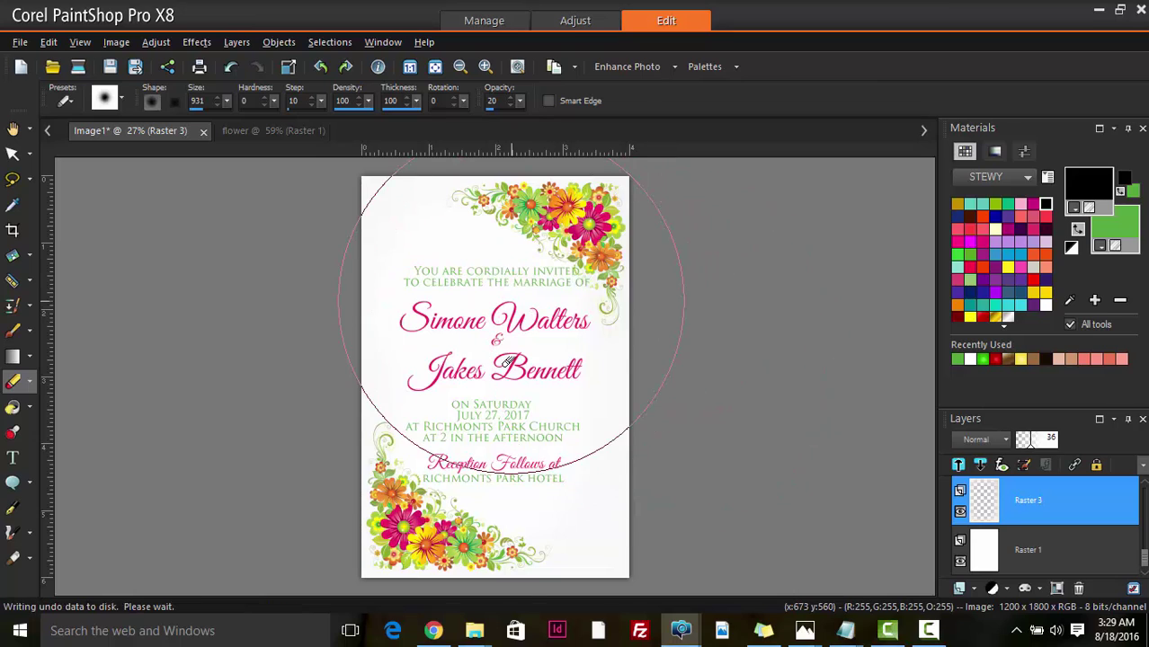
- Soften the linen texture over the lower text, then zoom the view out to 20%
click(492, 466)
click(496, 463)
click(12, 154)
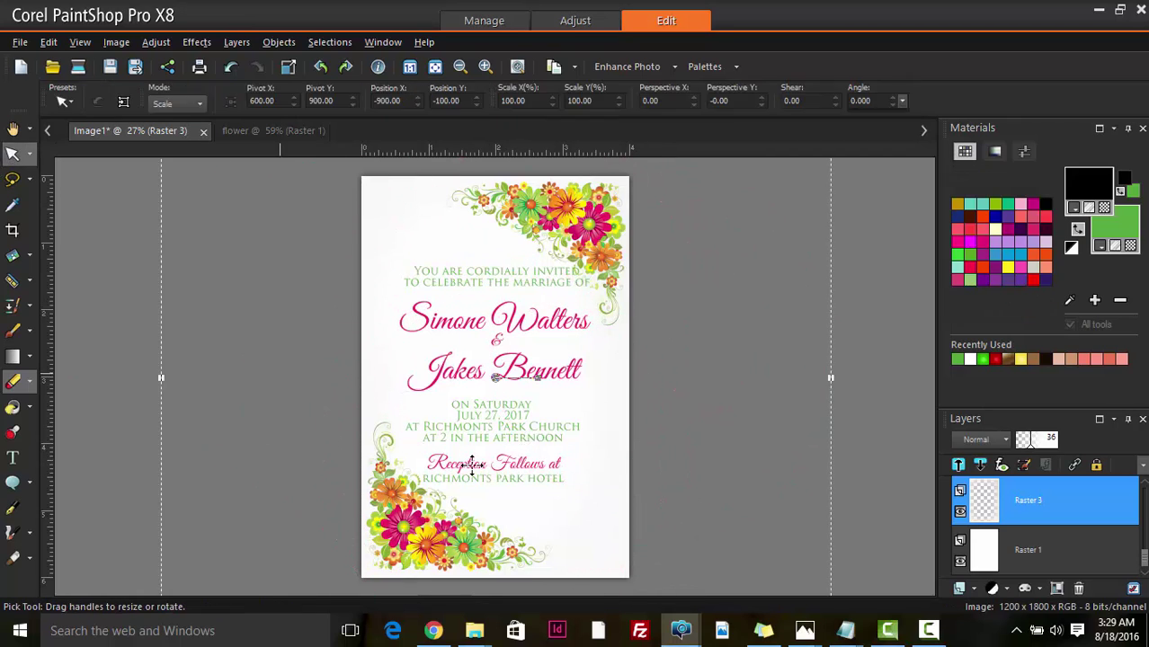
click(13, 129)
scroll(488, 364, down, 2)
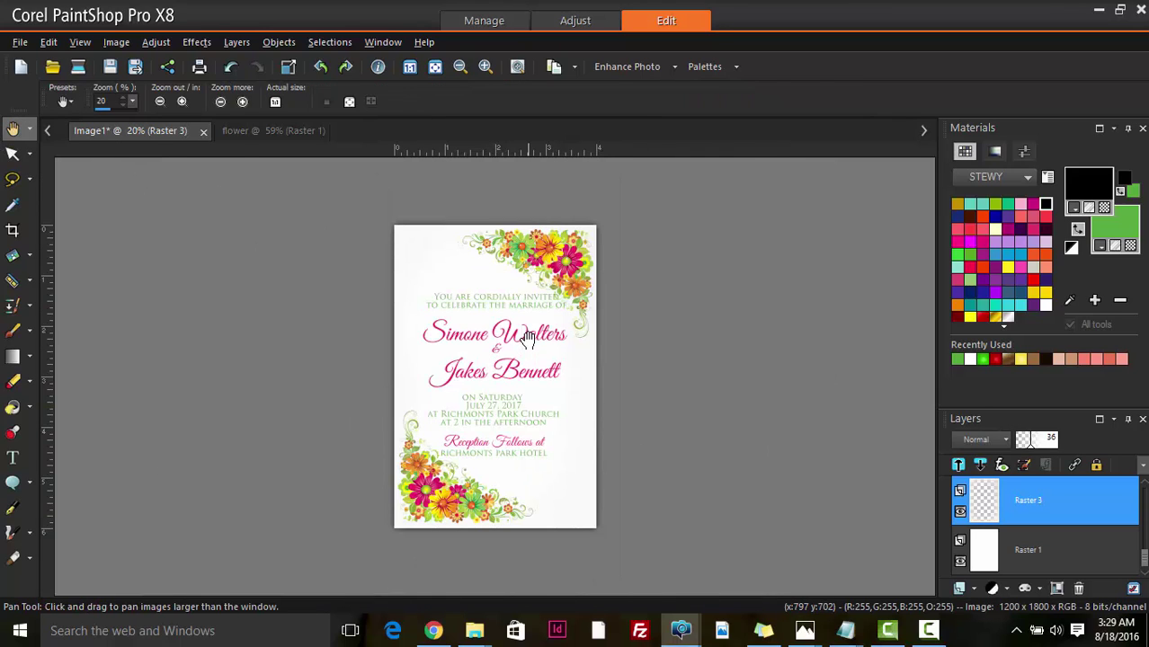